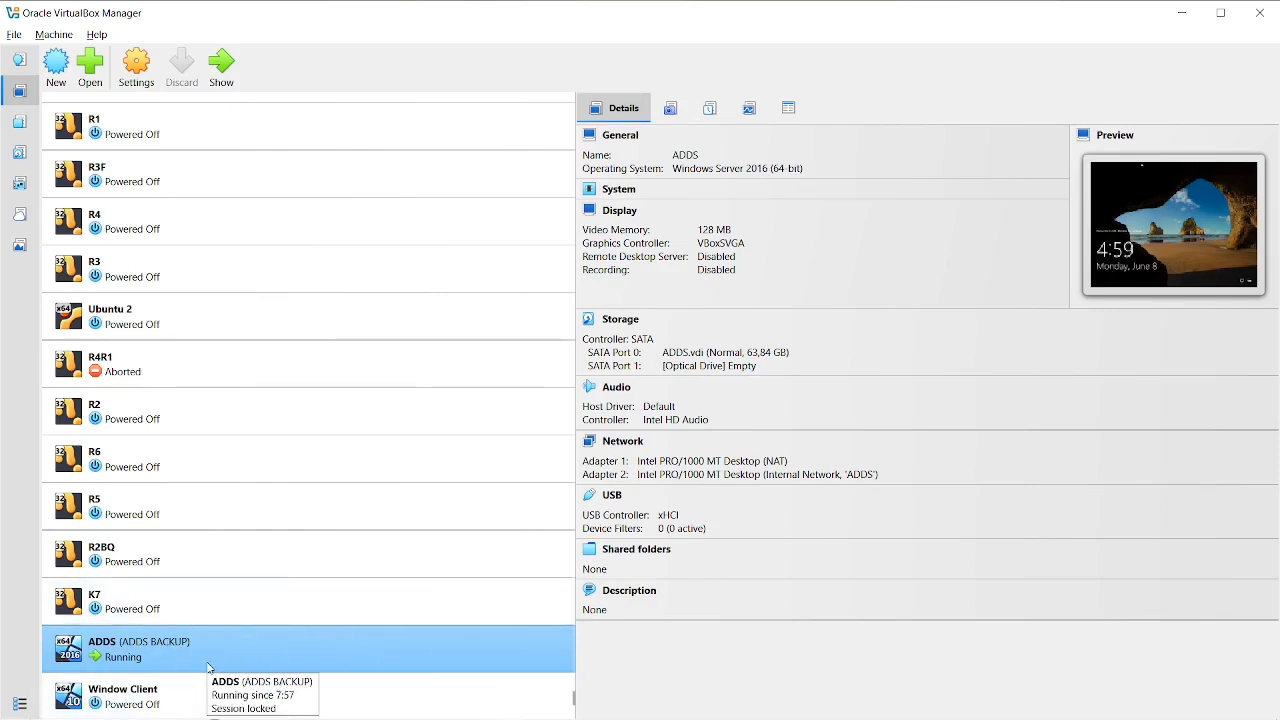
Review the ADDS virtual machine's snapshots and the actions available for the ADDS BACKUP snapshot.
{"action": "left_click", "coordinate": [711, 109]}
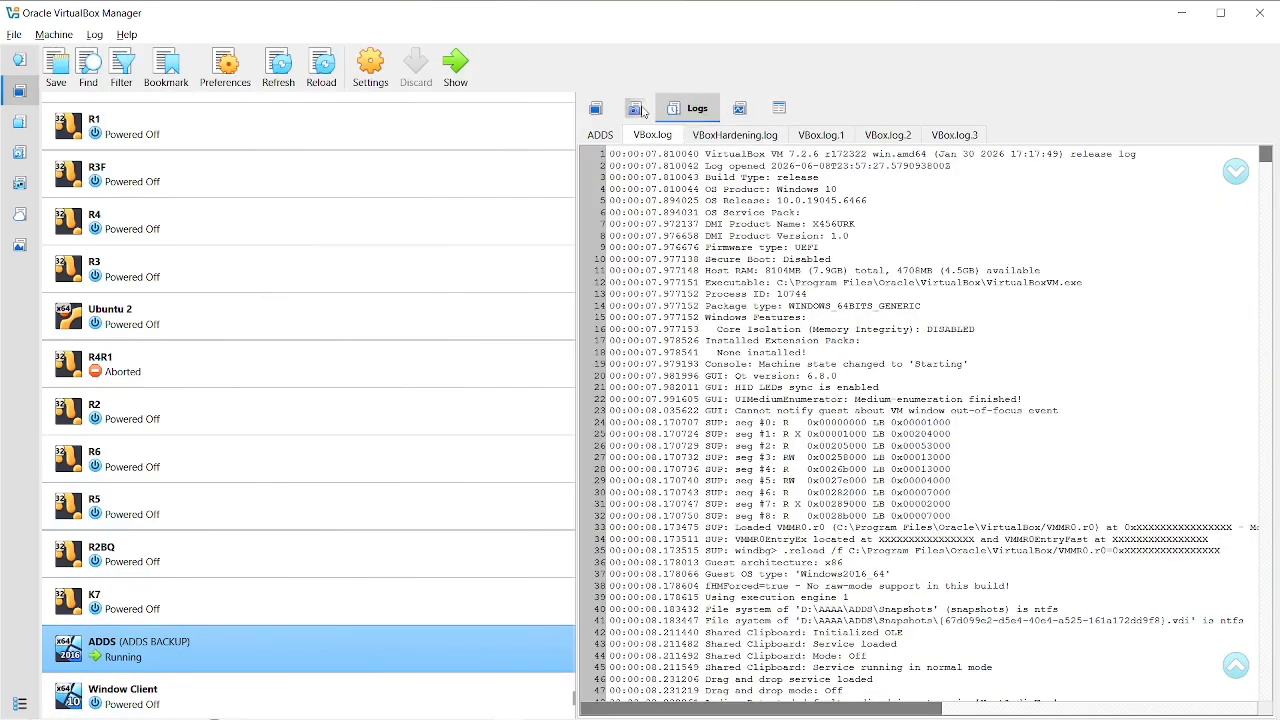
{"action": "left_click", "coordinate": [635, 108]}
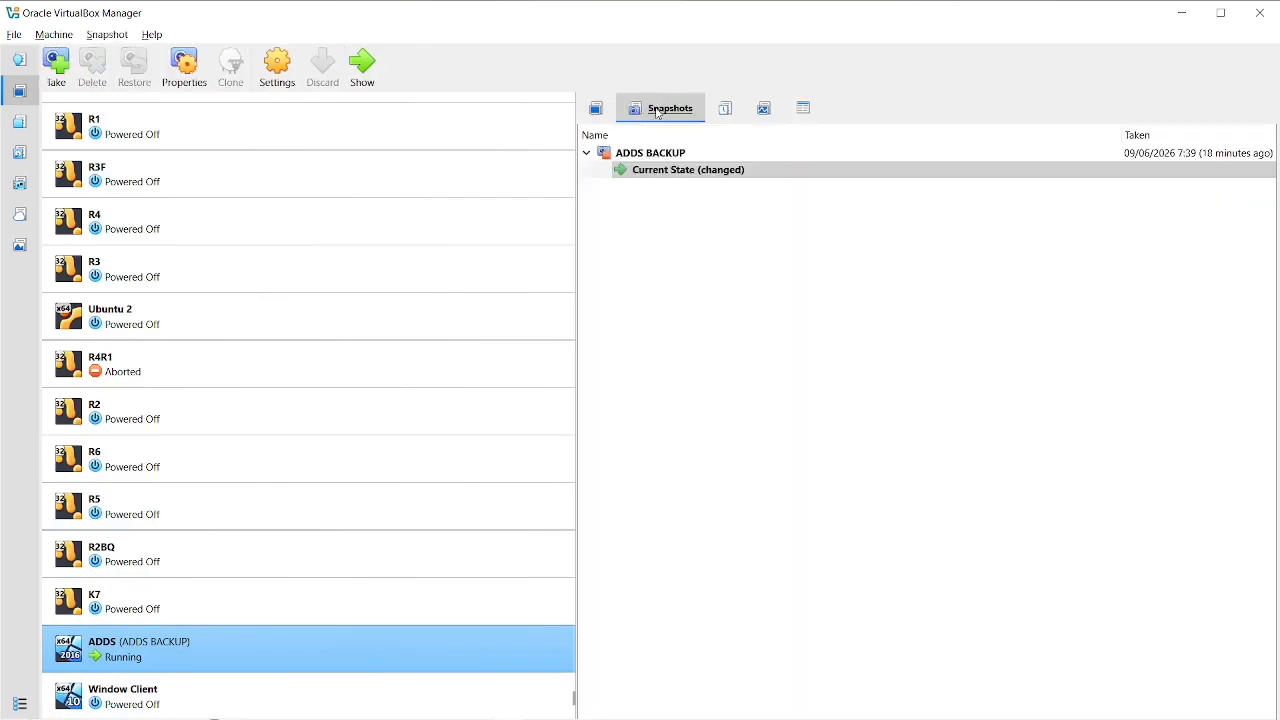
{"action": "right_click", "coordinate": [667, 173]}
{"action": "left_click", "coordinate": [673, 270]}
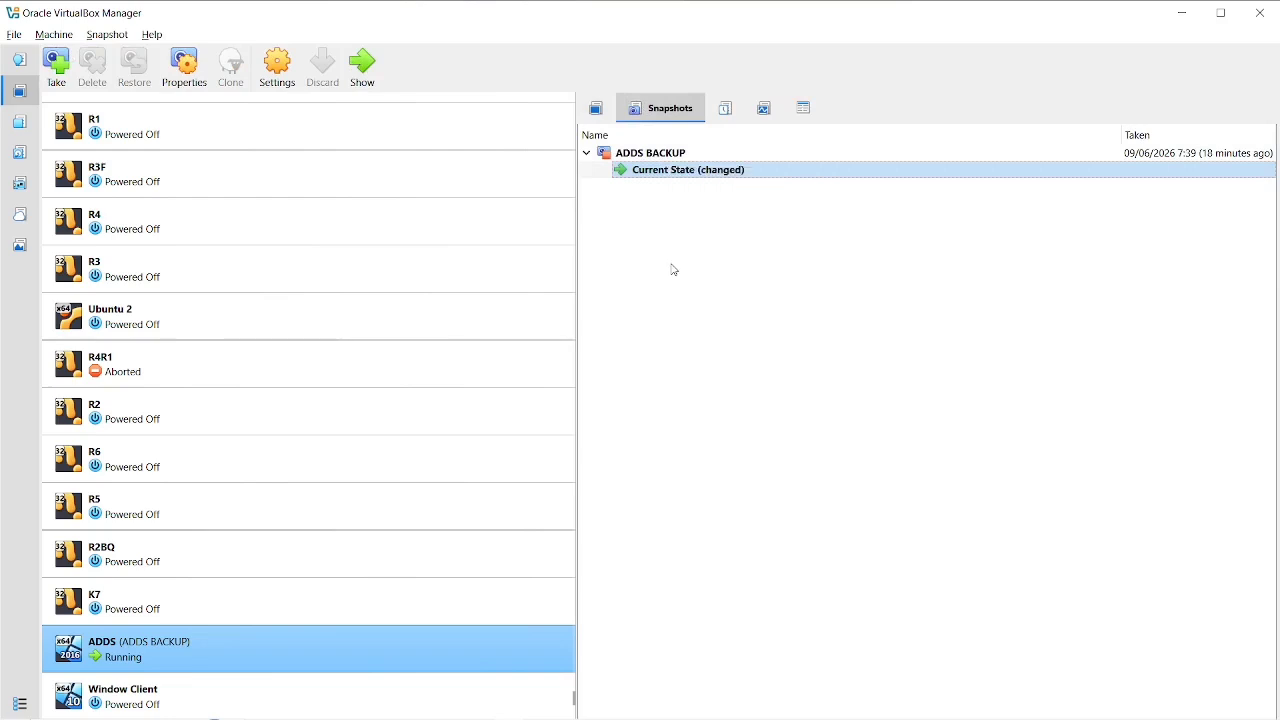
{"action": "right_click", "coordinate": [643, 157]}
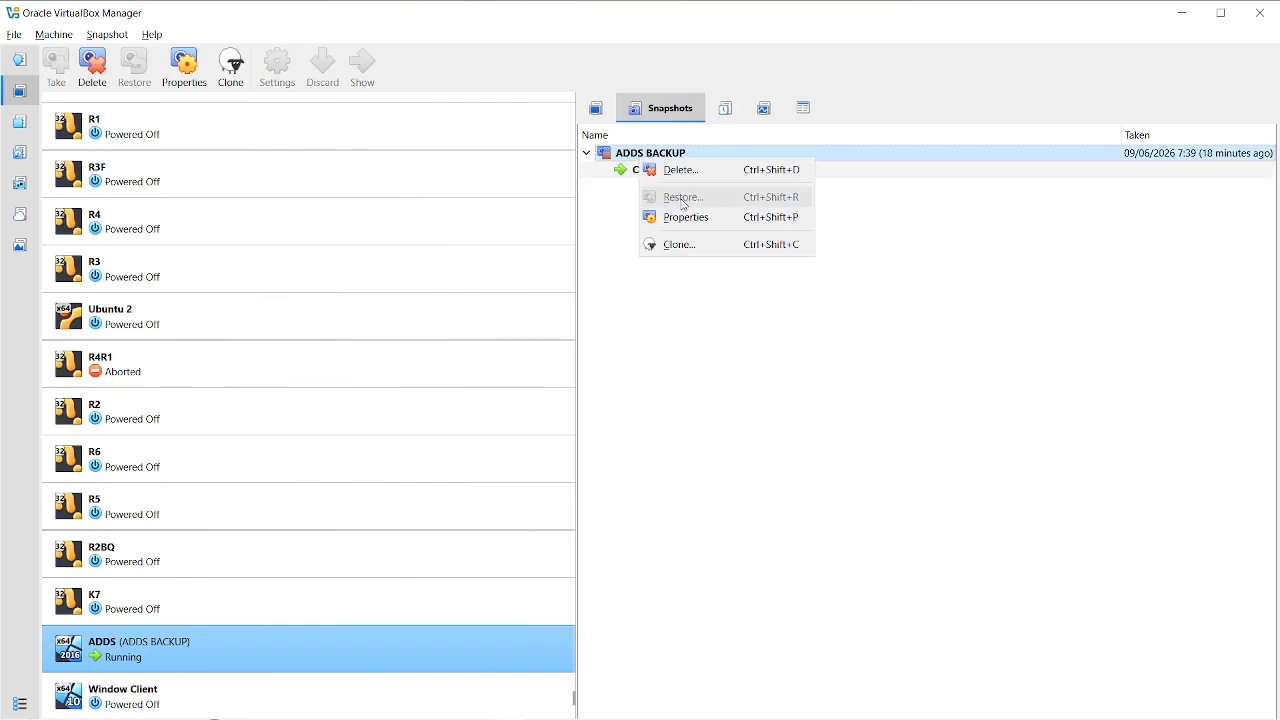
{"action": "left_click", "coordinate": [395, 389]}
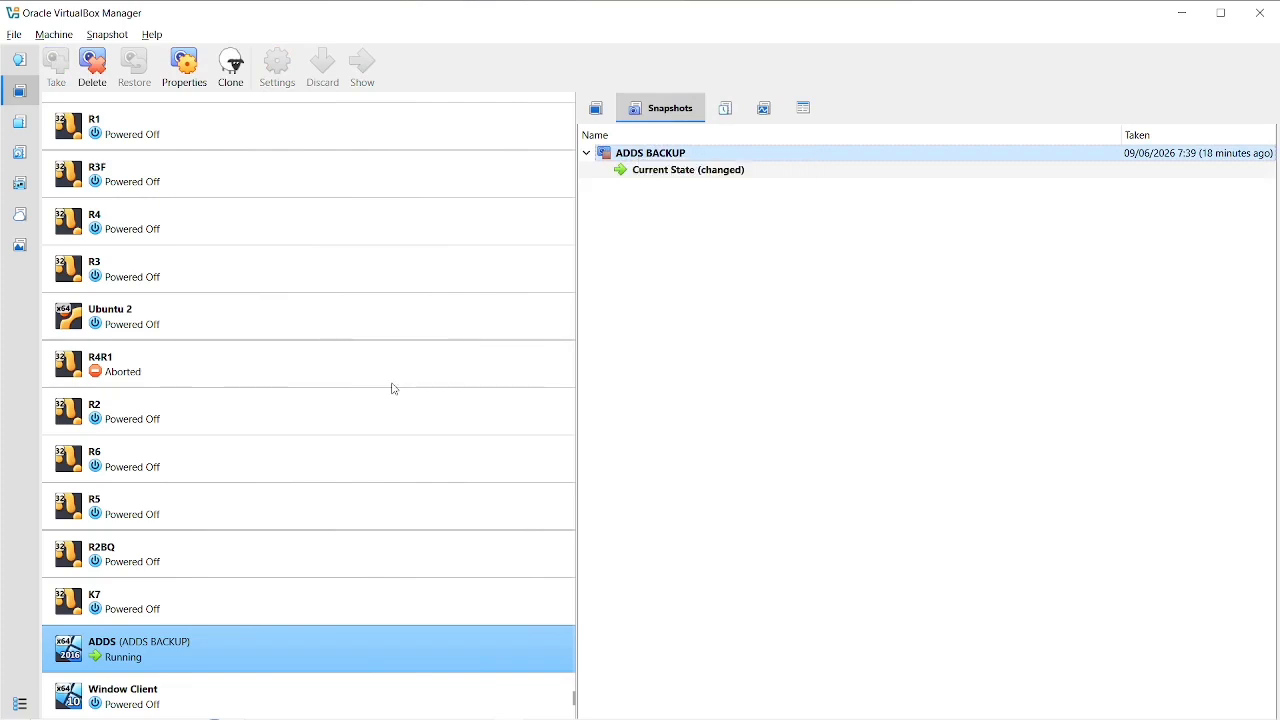
Compare the configuration details of the Window Client and ADDS virtual machines, especially their network adapters.
{"action": "left_click", "coordinate": [197, 702]}
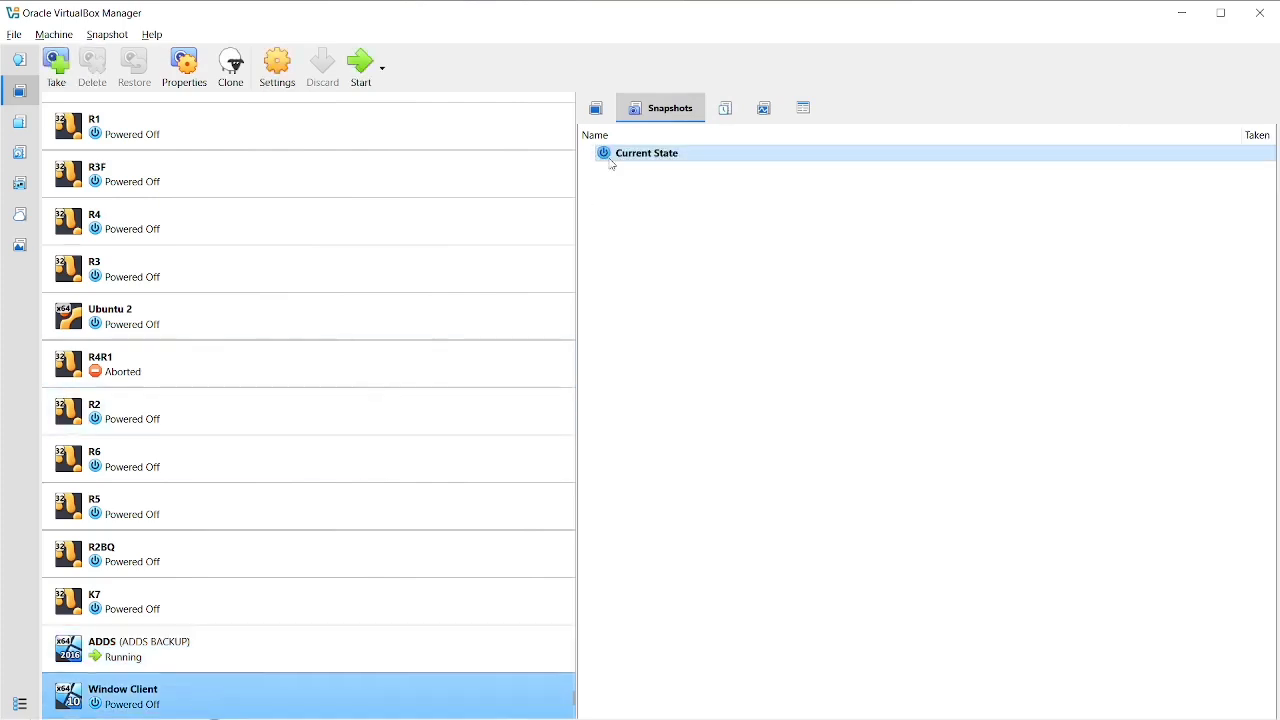
{"action": "left_click", "coordinate": [606, 113]}
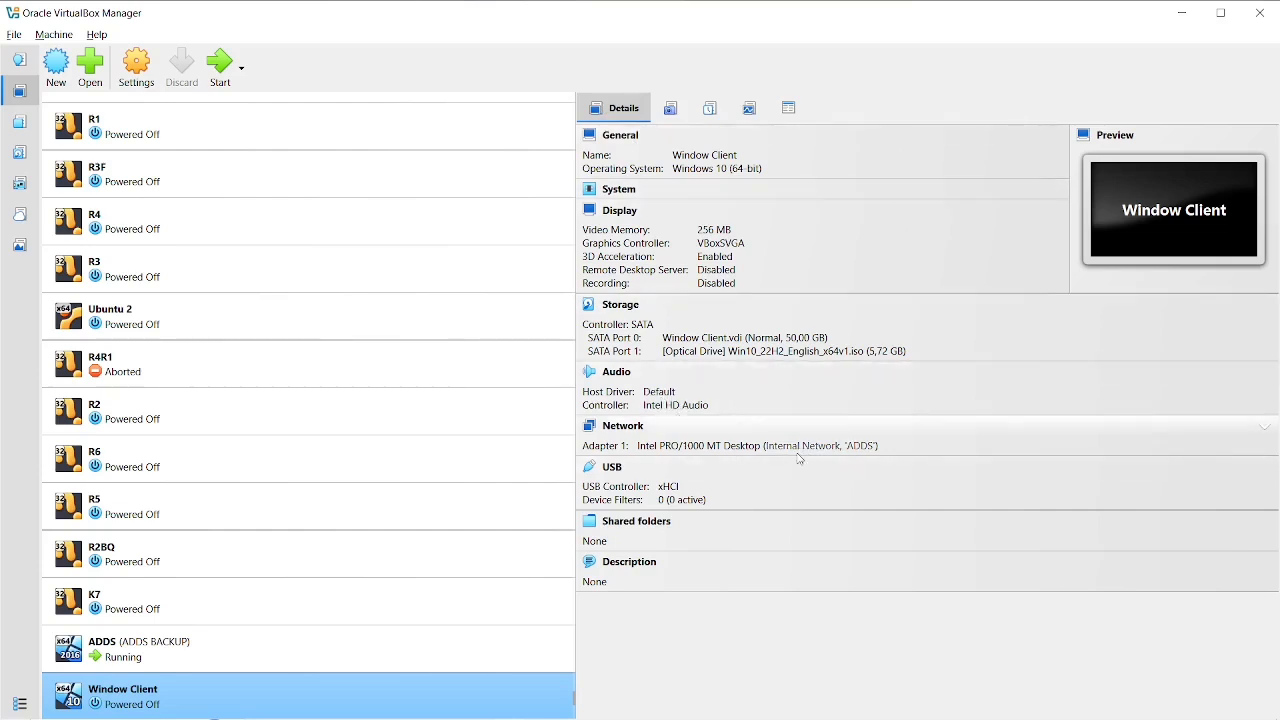
{"action": "left_click", "coordinate": [282, 645]}
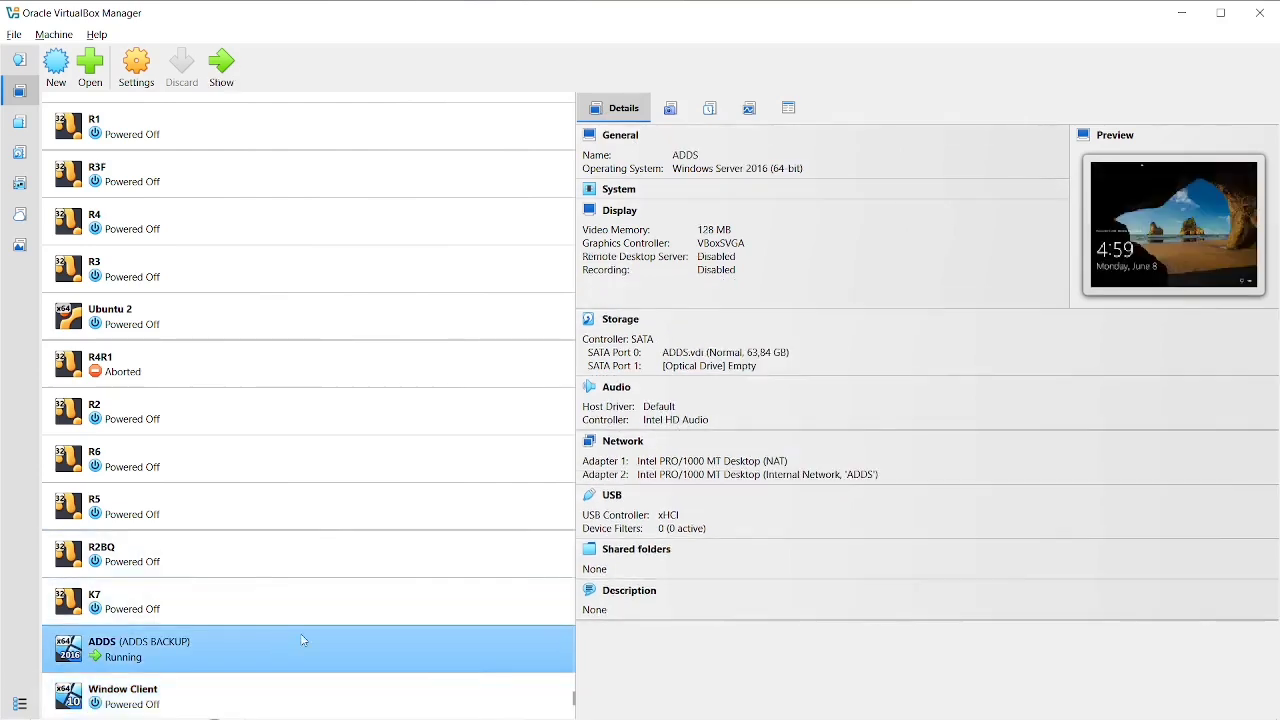
{"action": "left_click", "coordinate": [209, 692]}
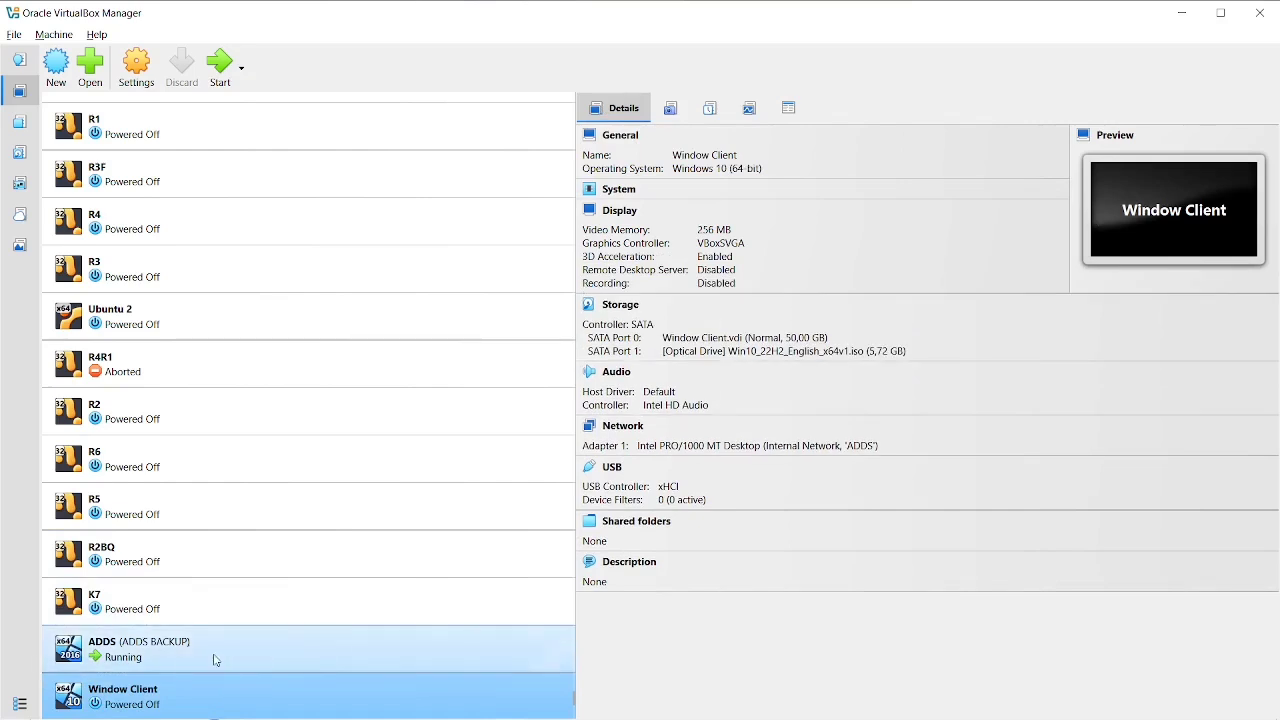
Show the running ADDS virtual machine and sign in as Administrator with the account password, skipping the Shutdown Event Tracker.
{"action": "left_click", "coordinate": [213, 657]}
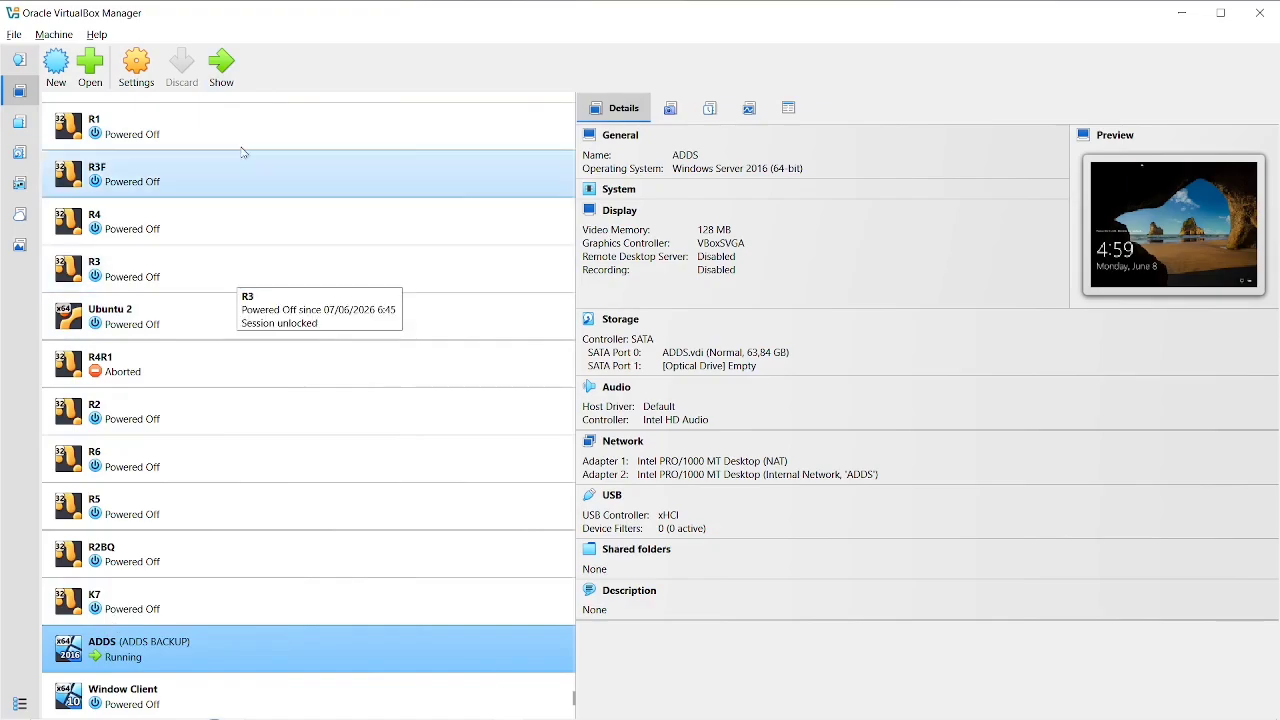
{"action": "left_click", "coordinate": [218, 64]}
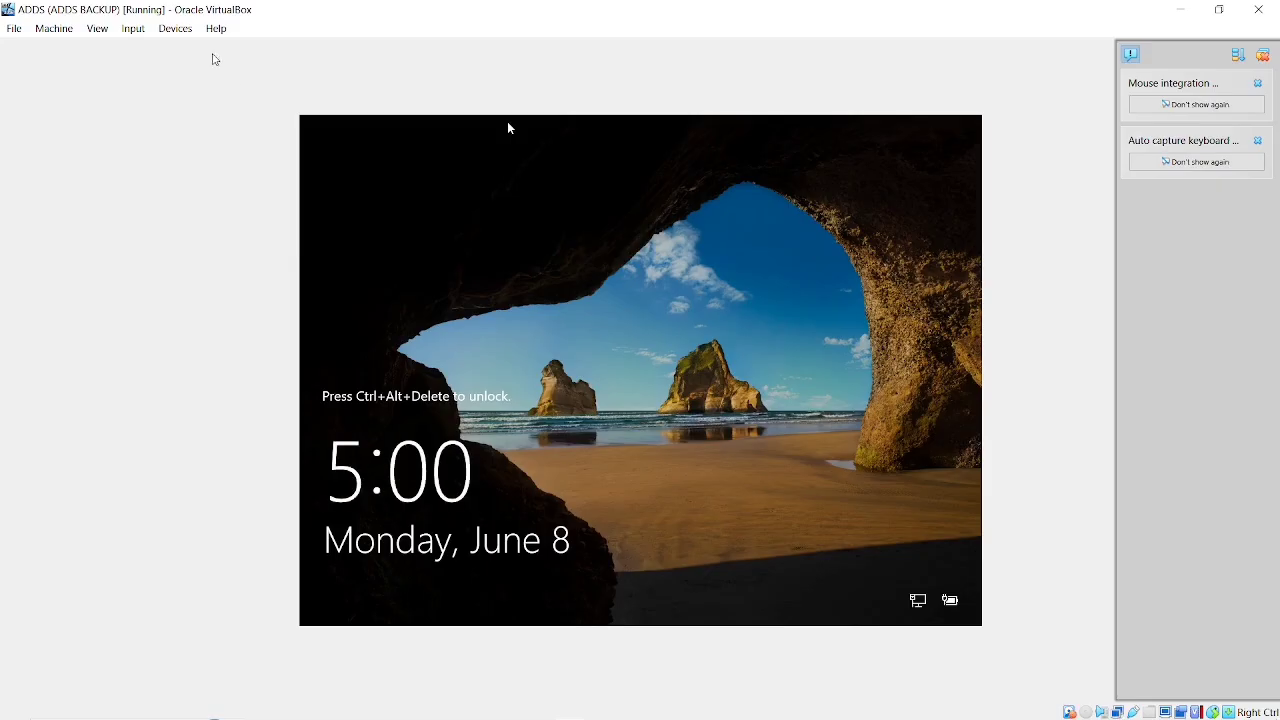
{"action": "left_click", "coordinate": [135, 30]}
{"action": "mouse_move", "coordinate": [170, 52]}
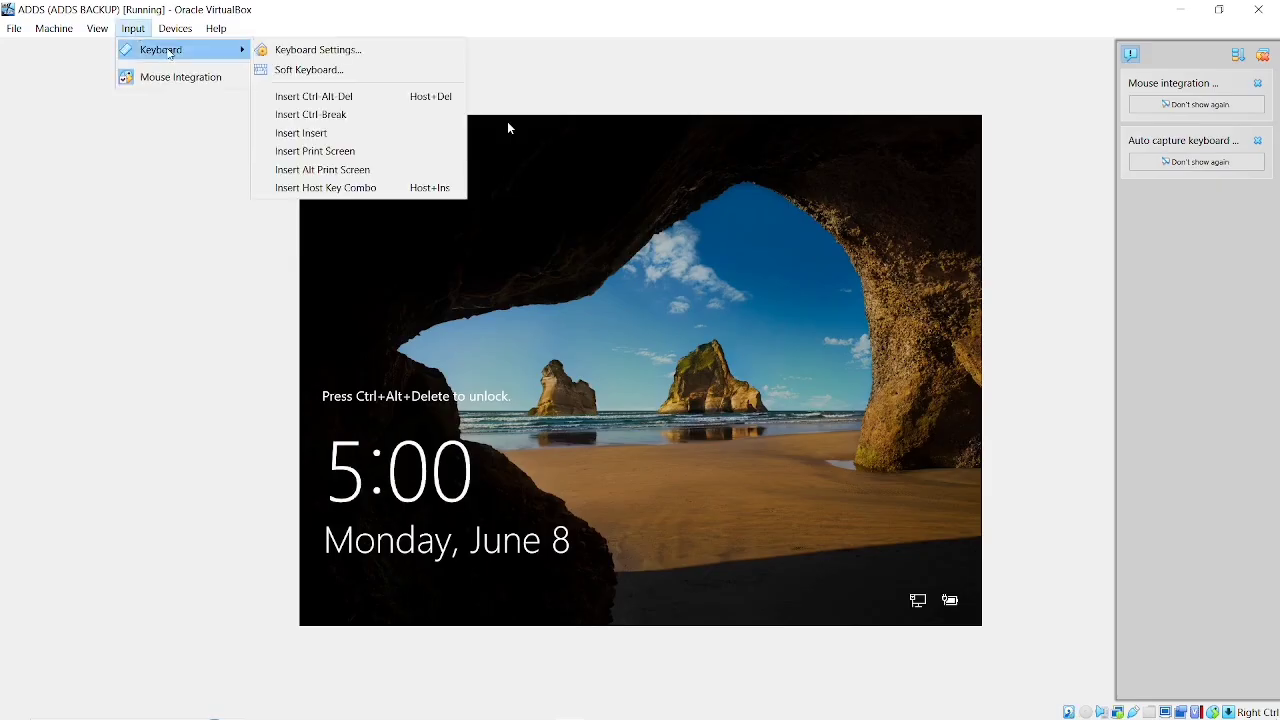
{"action": "left_click", "coordinate": [317, 97]}
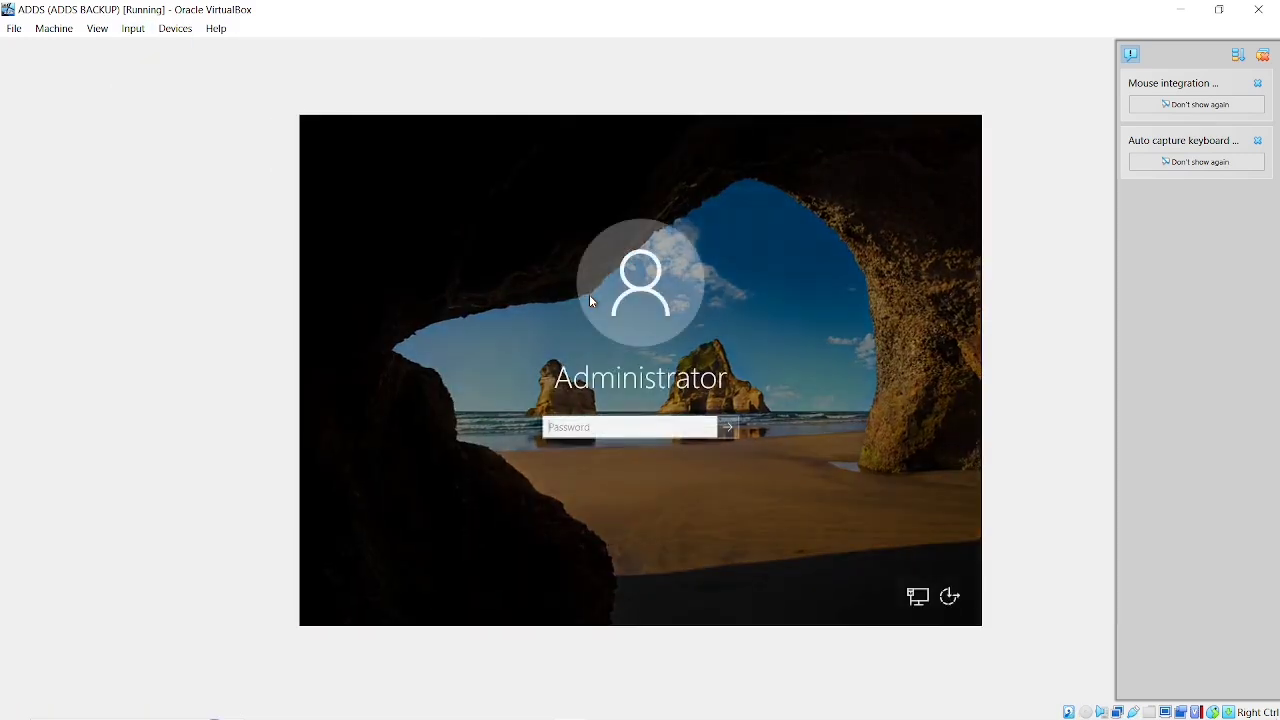
{"action": "type", "text": "••••••••••"}
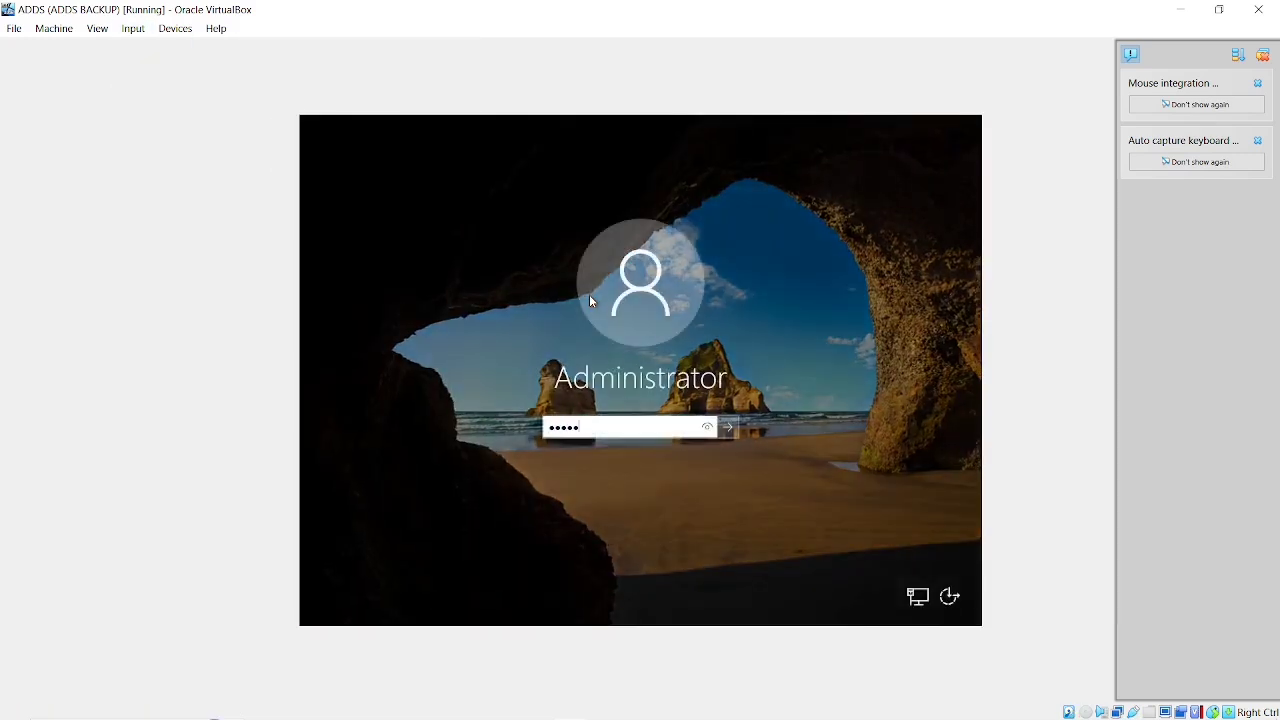
{"action": "key", "text": "Return"}
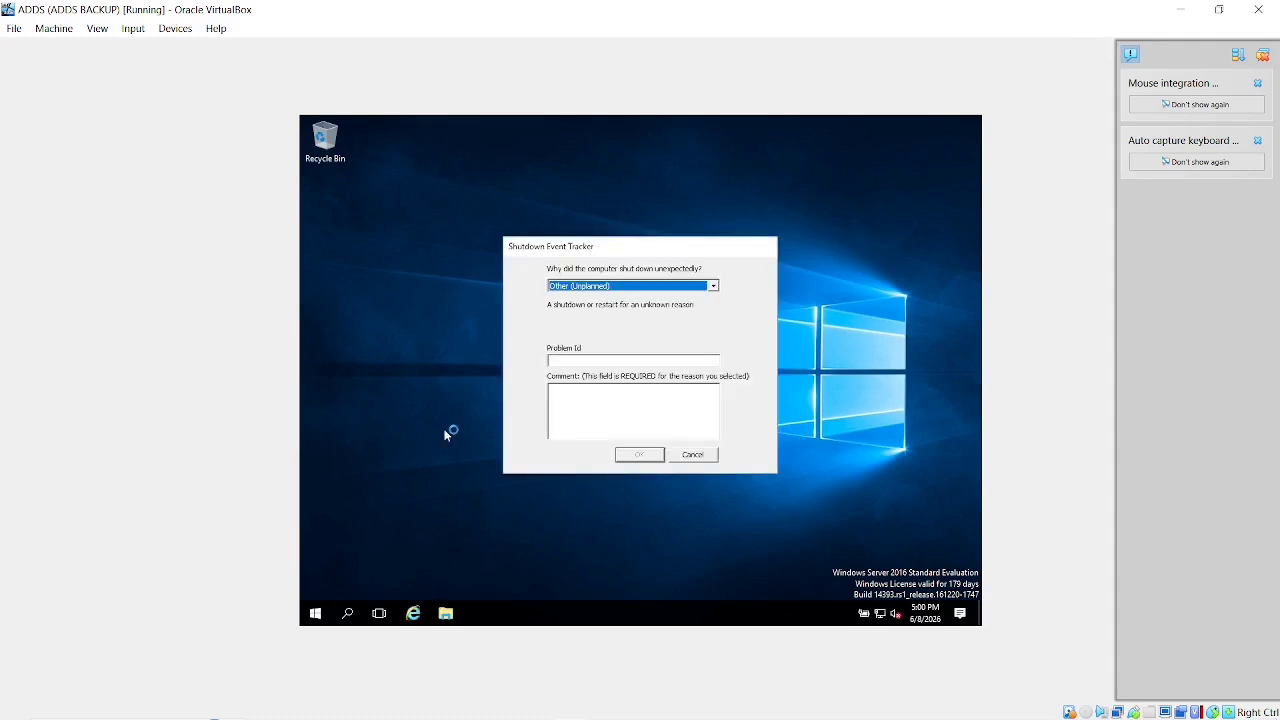
{"action": "left_click", "coordinate": [695, 456]}
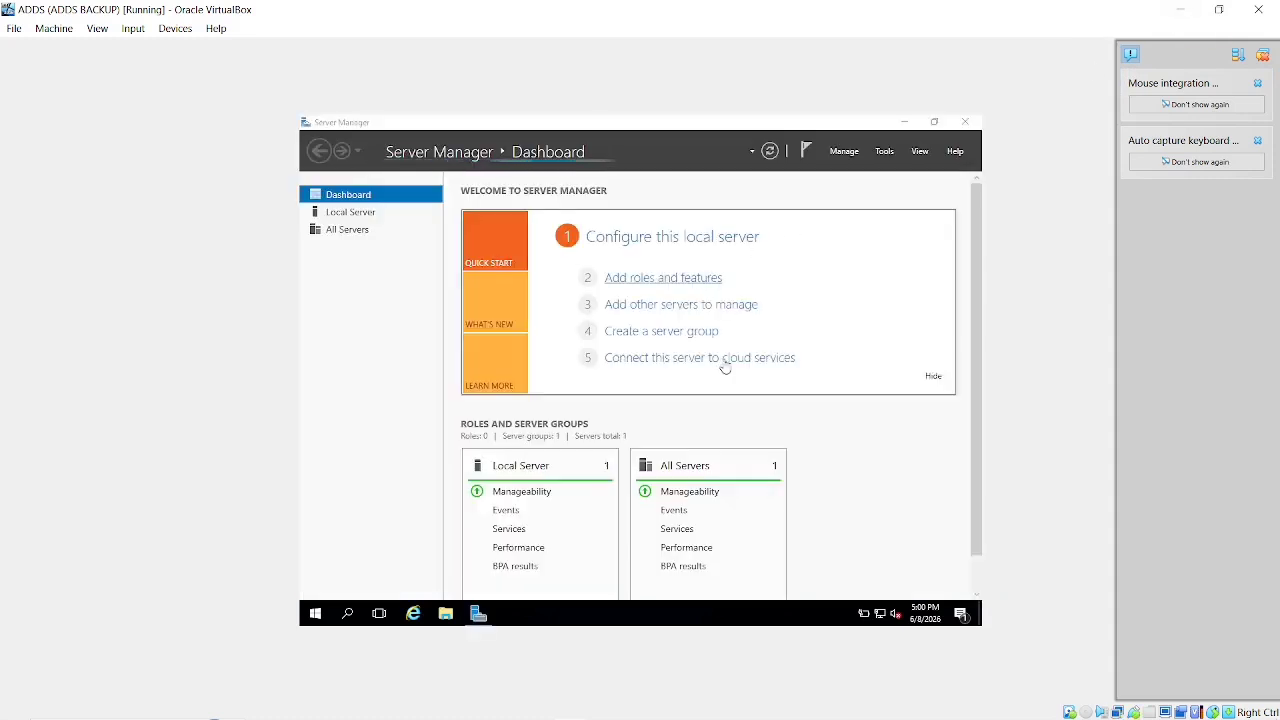
Try to start the Add Roles and Features Wizard from the Server Manager dashboard.
{"action": "scroll", "coordinate": [830, 438], "scroll_direction": "down", "scroll_amount": 1}
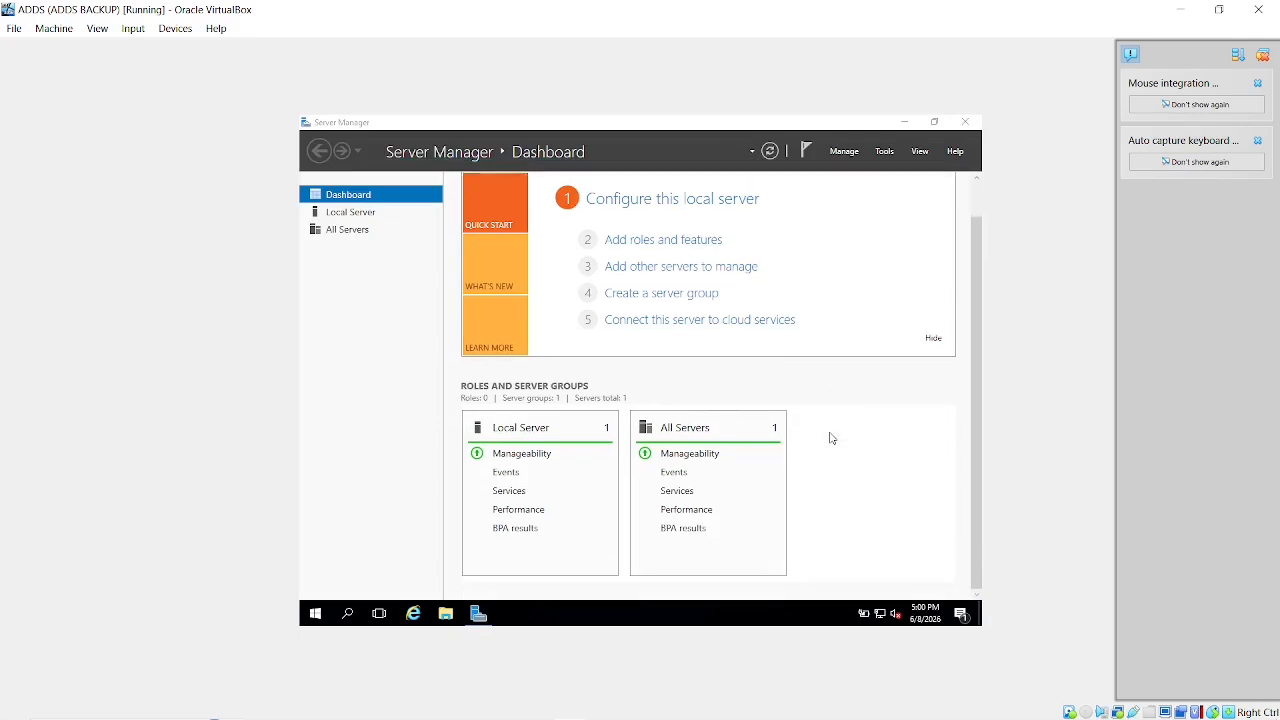
{"action": "scroll", "coordinate": [830, 438], "scroll_direction": "up", "scroll_amount": 1}
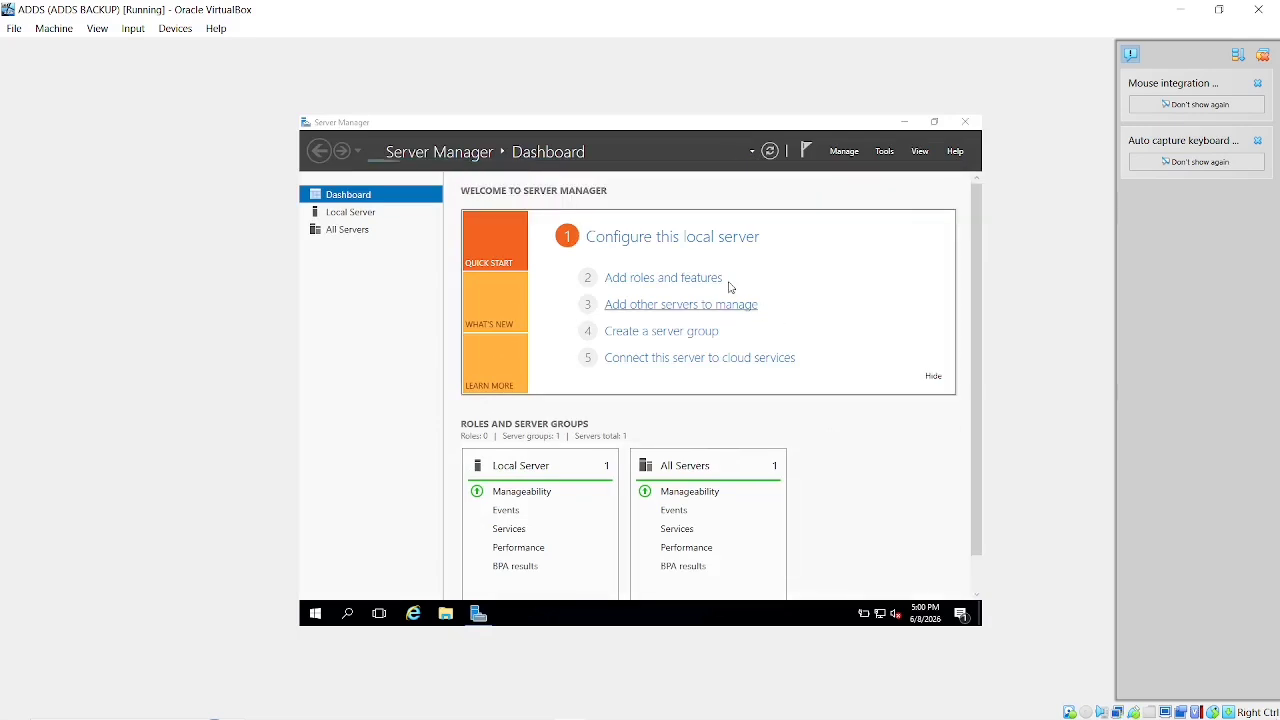
{"action": "left_click", "coordinate": [675, 282]}
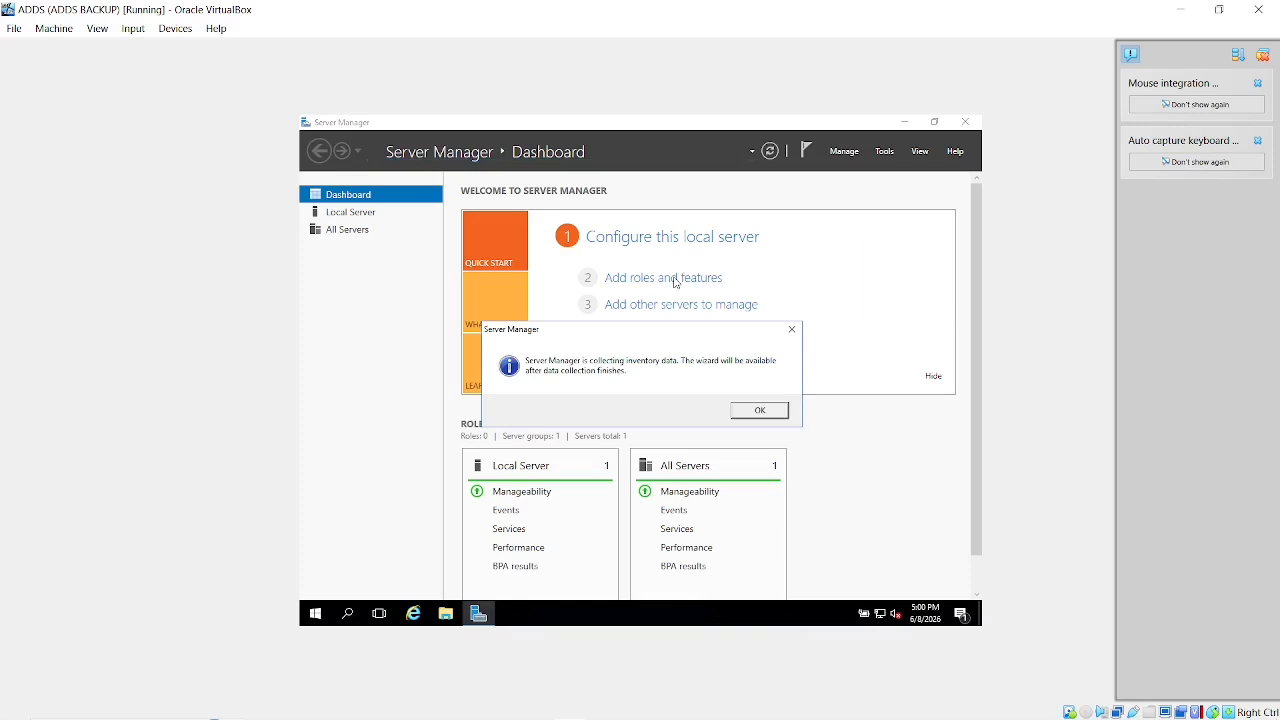
{"action": "left_click", "coordinate": [759, 411]}
Examine the role and server group tiles on the dashboard, including the services detail view for All Servers.
{"action": "scroll", "coordinate": [816, 422], "scroll_direction": "down", "scroll_amount": 1}
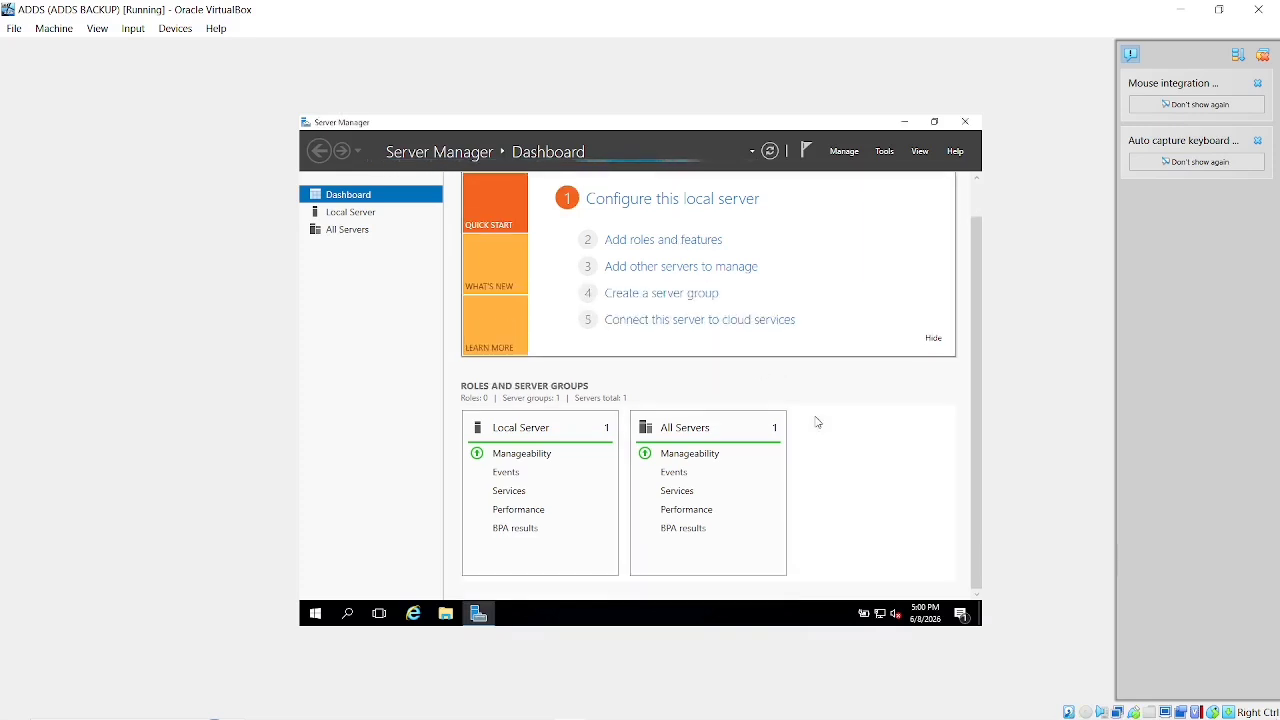
{"action": "scroll", "coordinate": [816, 422], "scroll_direction": "up", "scroll_amount": 1}
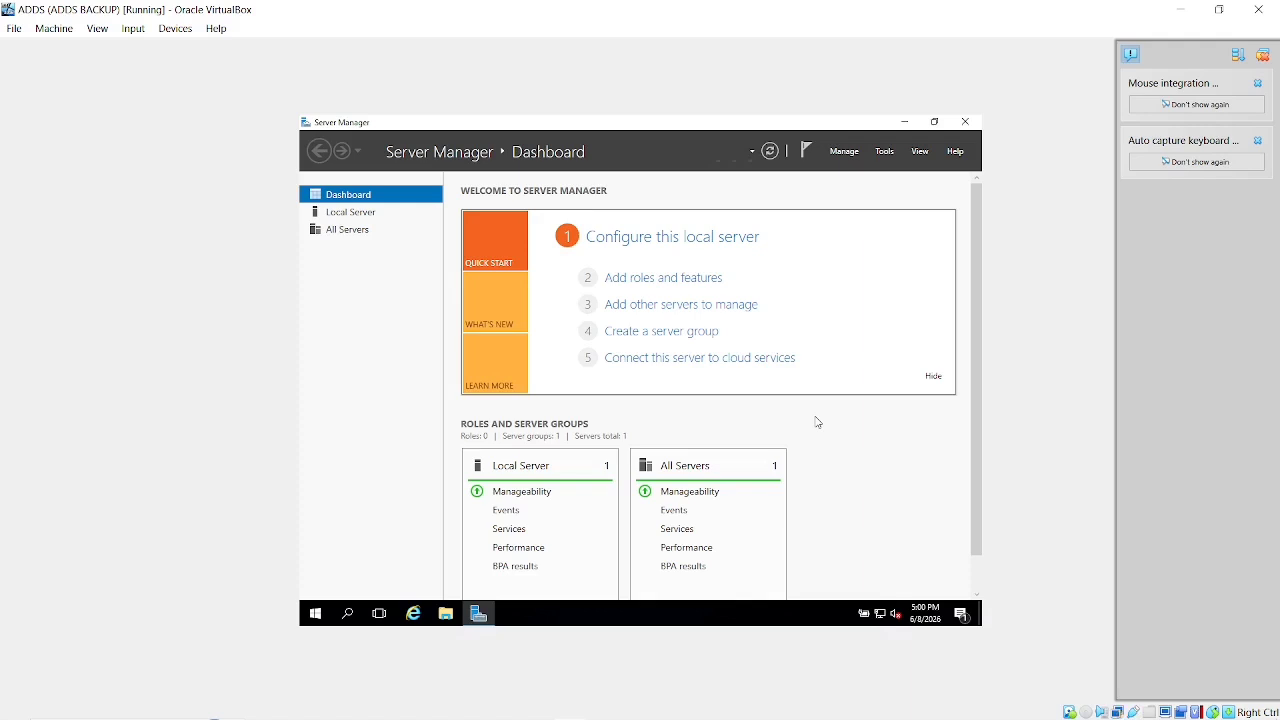
{"action": "scroll", "coordinate": [816, 422], "scroll_direction": "down", "scroll_amount": 1}
{"action": "scroll", "coordinate": [816, 422], "scroll_direction": "up", "scroll_amount": 1}
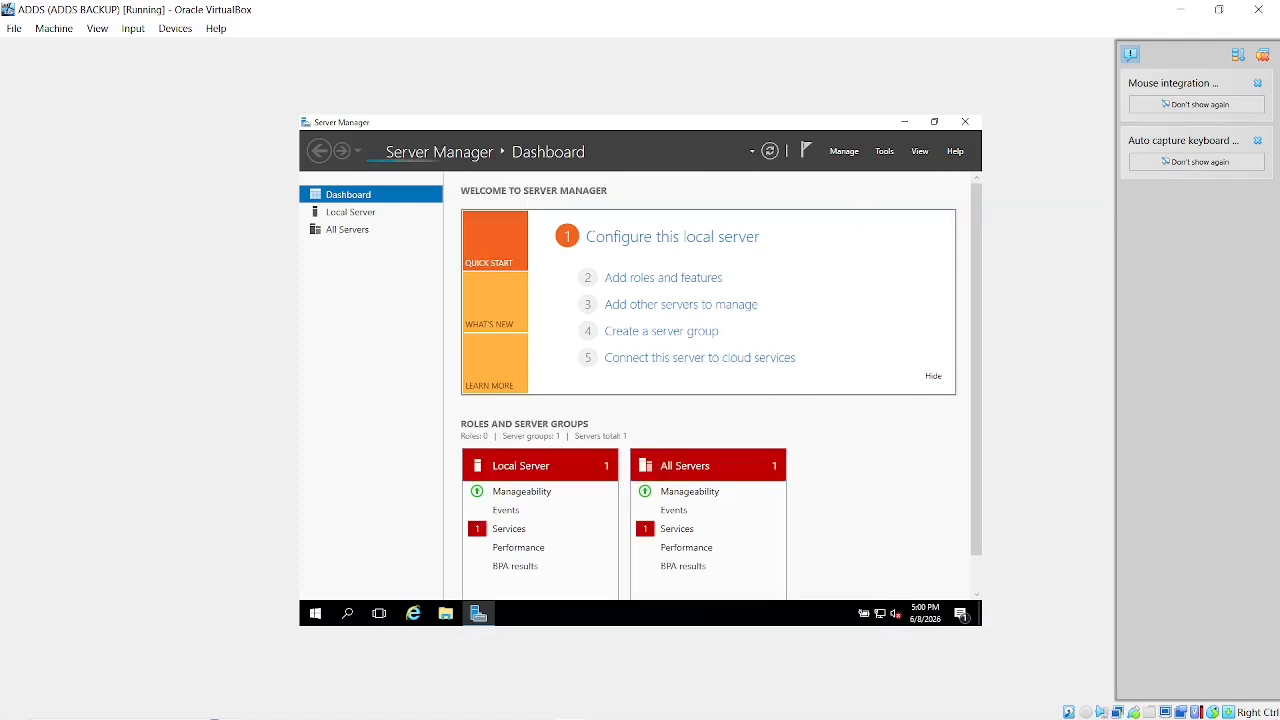
{"action": "scroll", "coordinate": [831, 457], "scroll_direction": "down", "scroll_amount": 1}
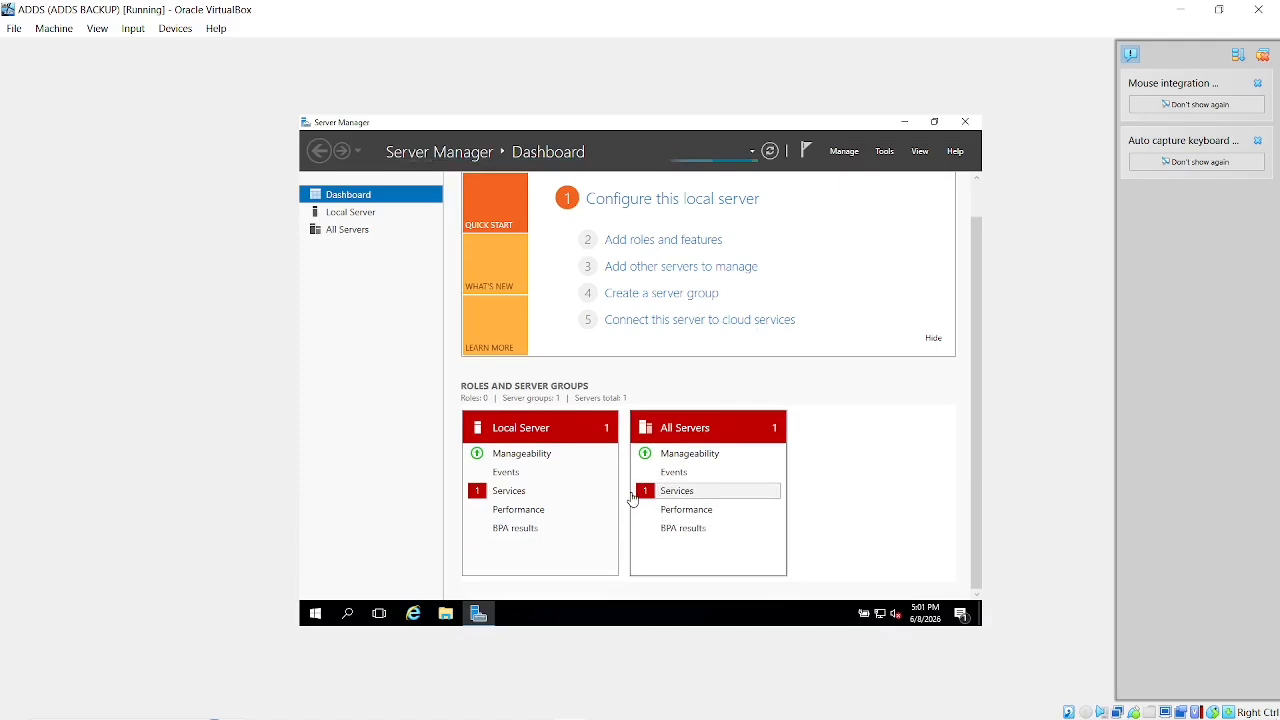
{"action": "left_click", "coordinate": [678, 492]}
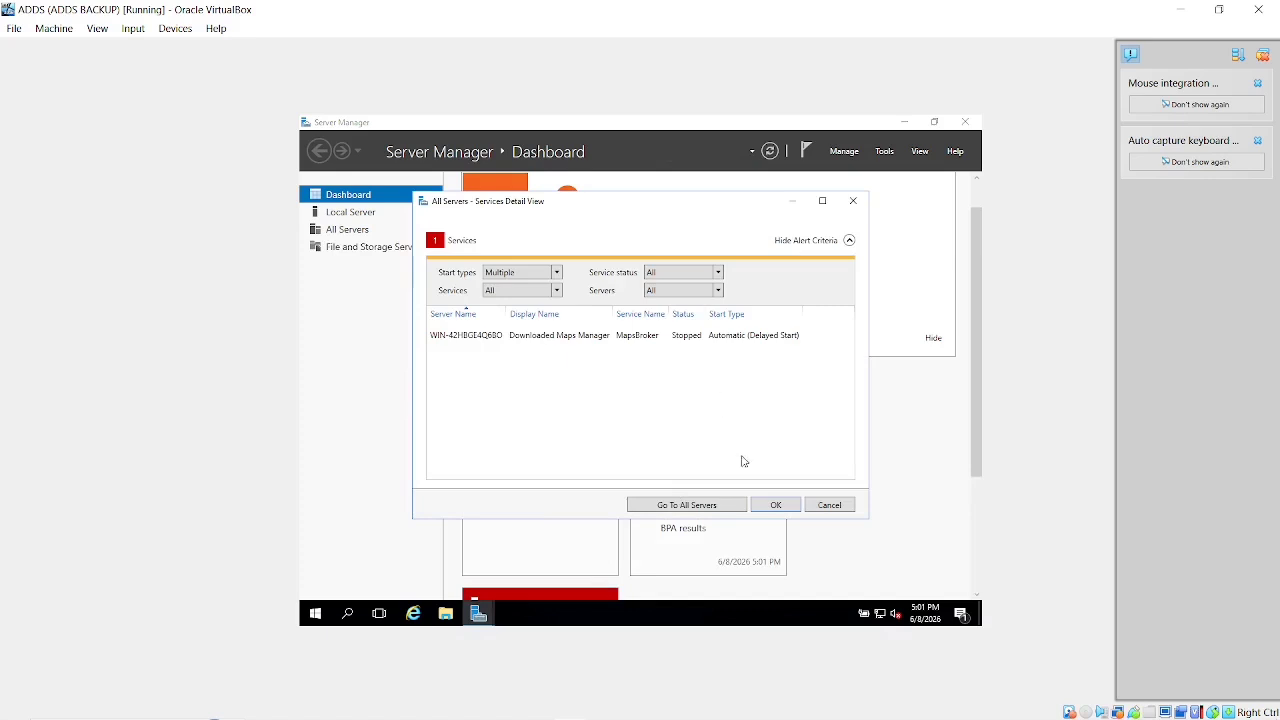
{"action": "left_click", "coordinate": [828, 508]}
{"action": "scroll", "coordinate": [828, 514], "scroll_direction": "down", "scroll_amount": 2}
{"action": "scroll", "coordinate": [828, 514], "scroll_direction": "up", "scroll_amount": 3}
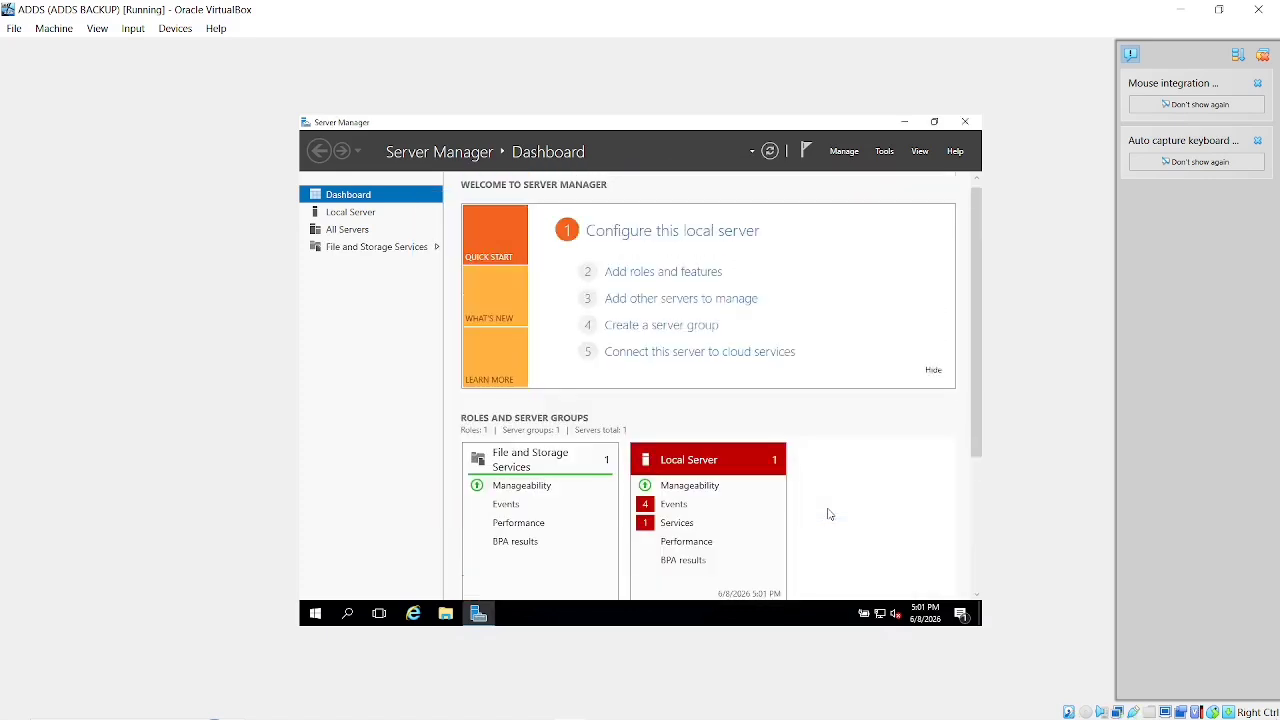
Start the Add Roles and Features Wizard with a role-based or feature-based installation on the local server from the server pool.
{"action": "left_click", "coordinate": [658, 272]}
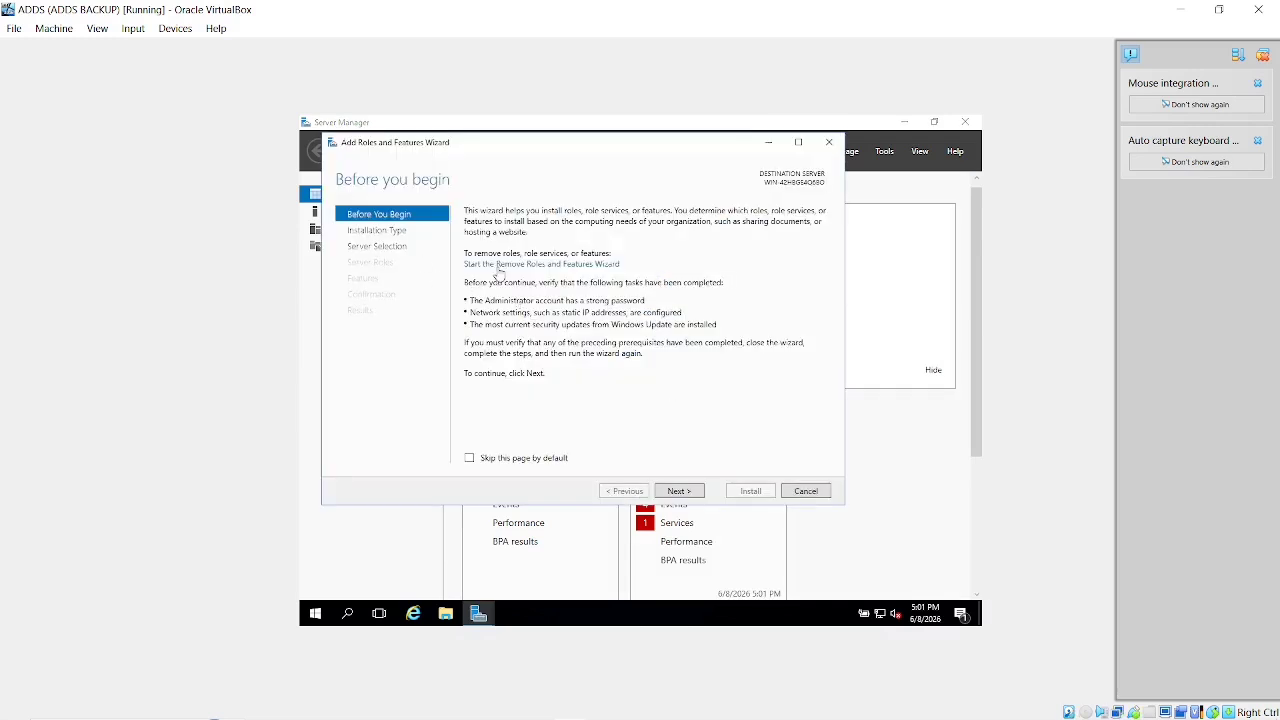
{"action": "left_click", "coordinate": [676, 494]}
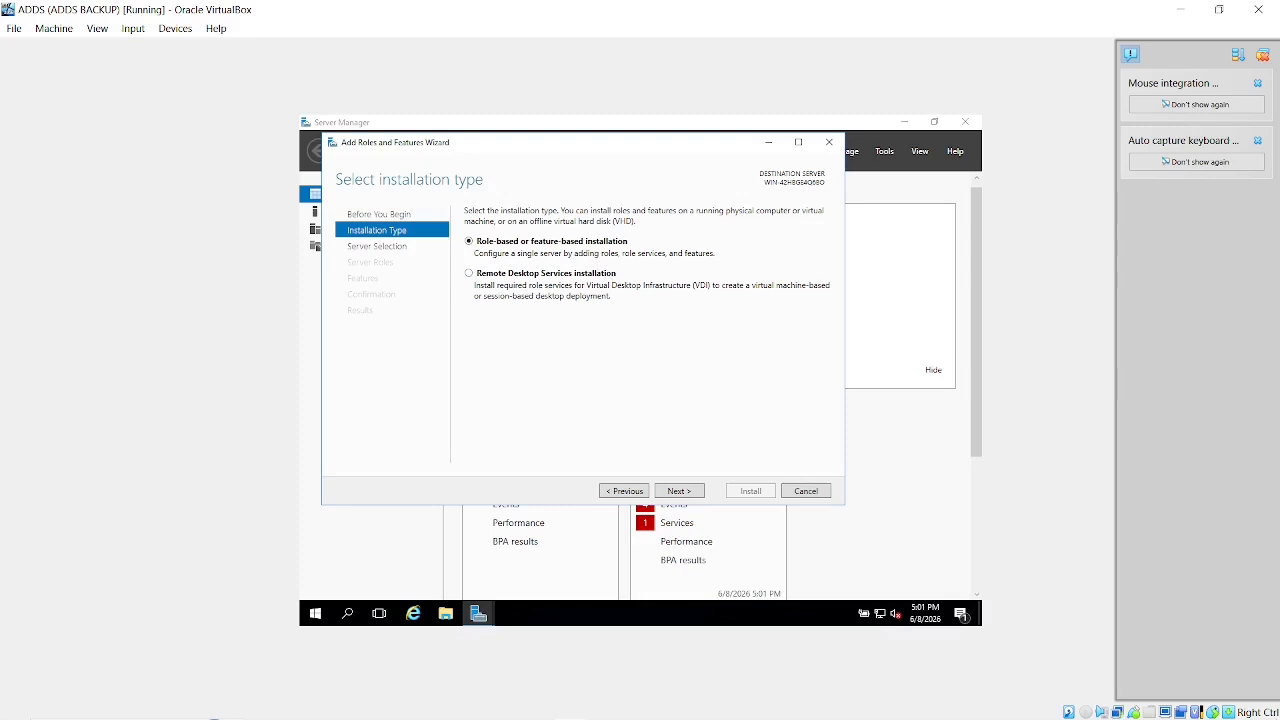
{"action": "left_click", "coordinate": [680, 491]}
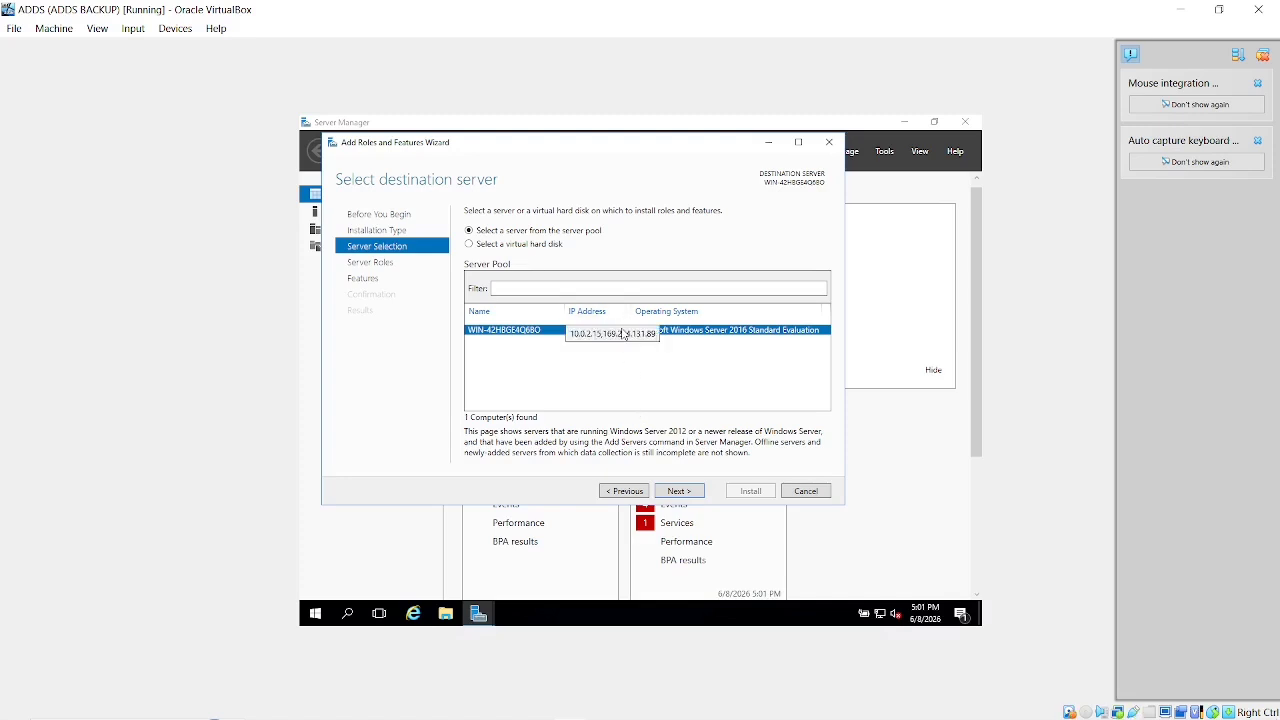
{"action": "left_click", "coordinate": [679, 491]}
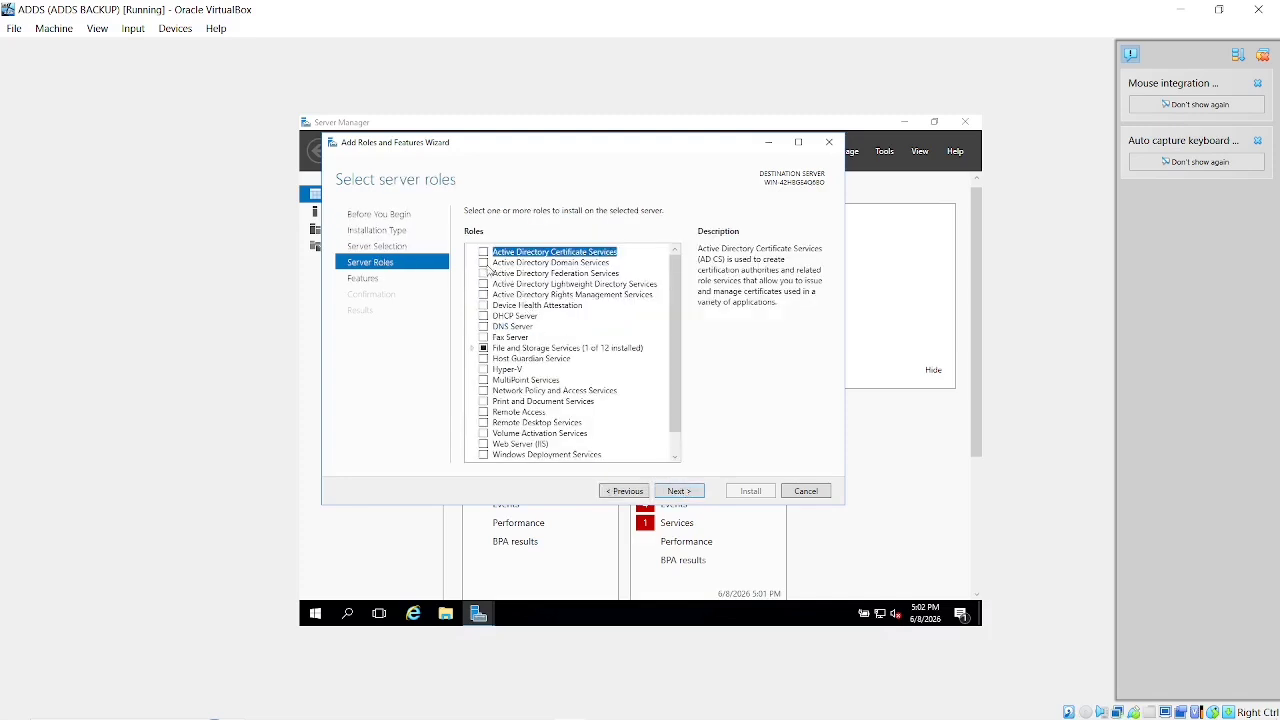
Select the Active Directory Domain Services role together with its required features and management tools.
{"action": "left_click", "coordinate": [484, 264]}
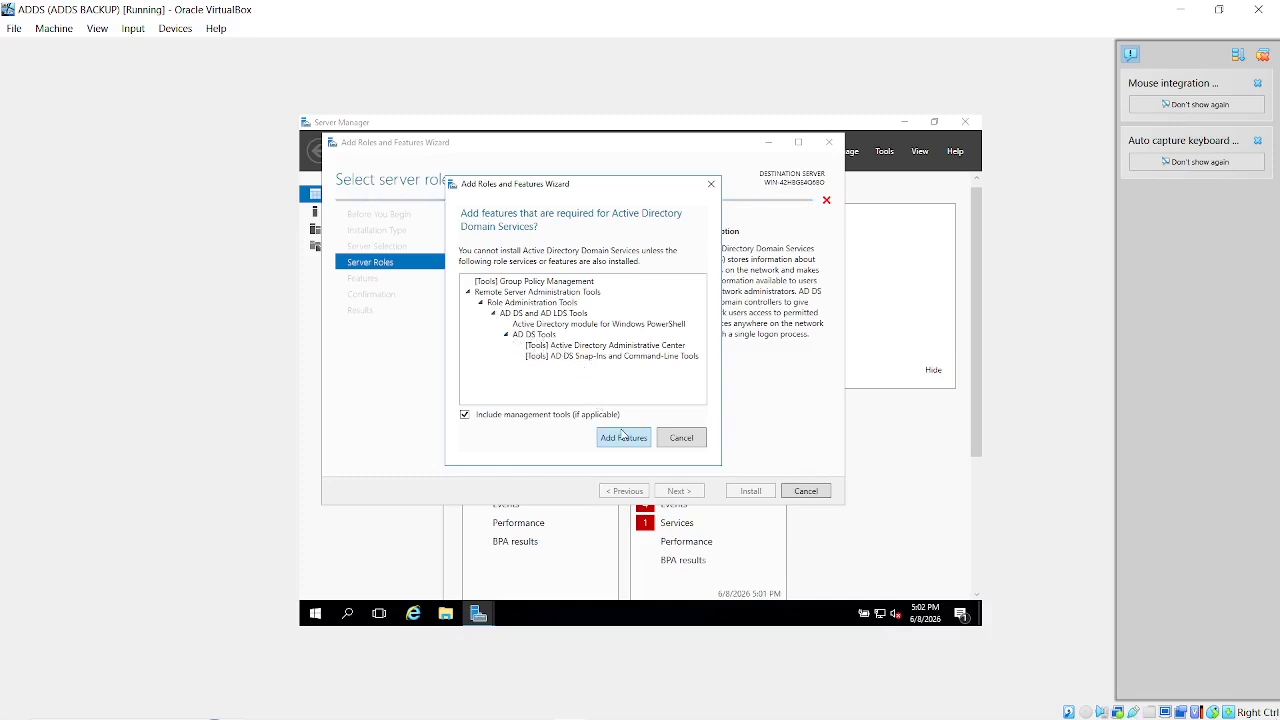
{"action": "left_click", "coordinate": [622, 437]}
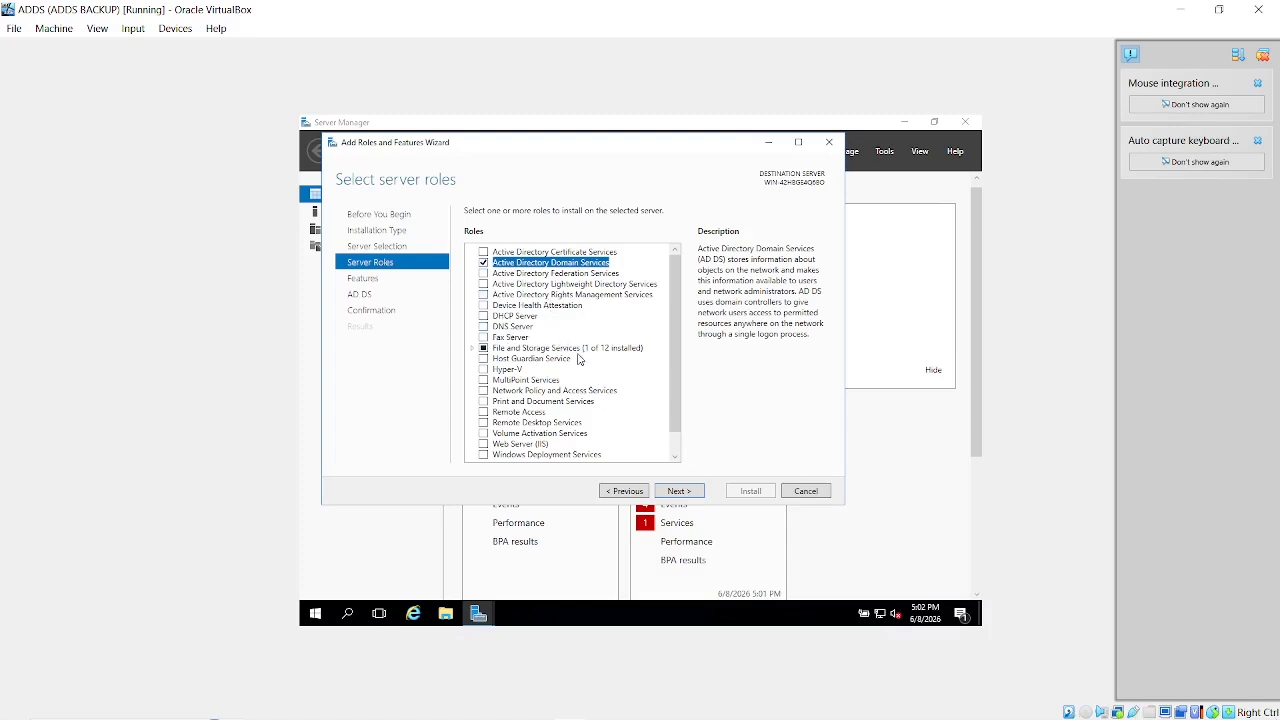
{"action": "left_click", "coordinate": [688, 492]}
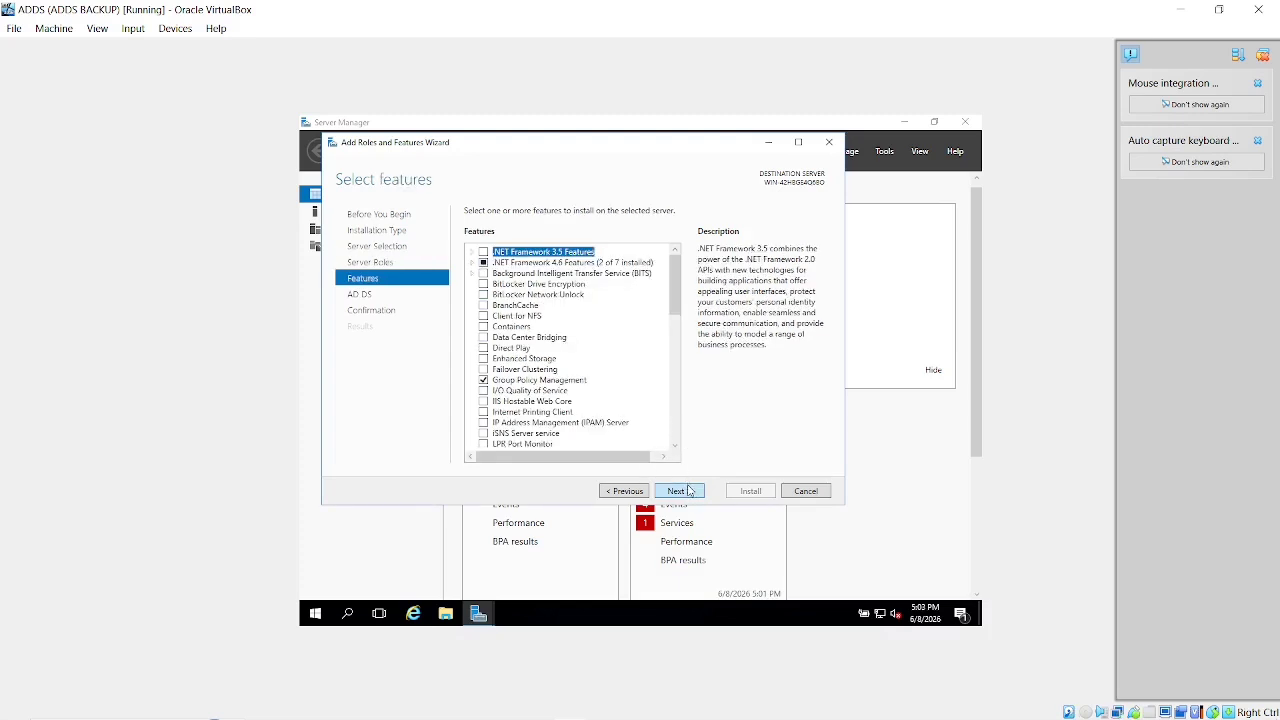
Accept the preselected features and AD DS information, and start the role installation without automatic restart.
{"action": "left_click", "coordinate": [688, 491]}
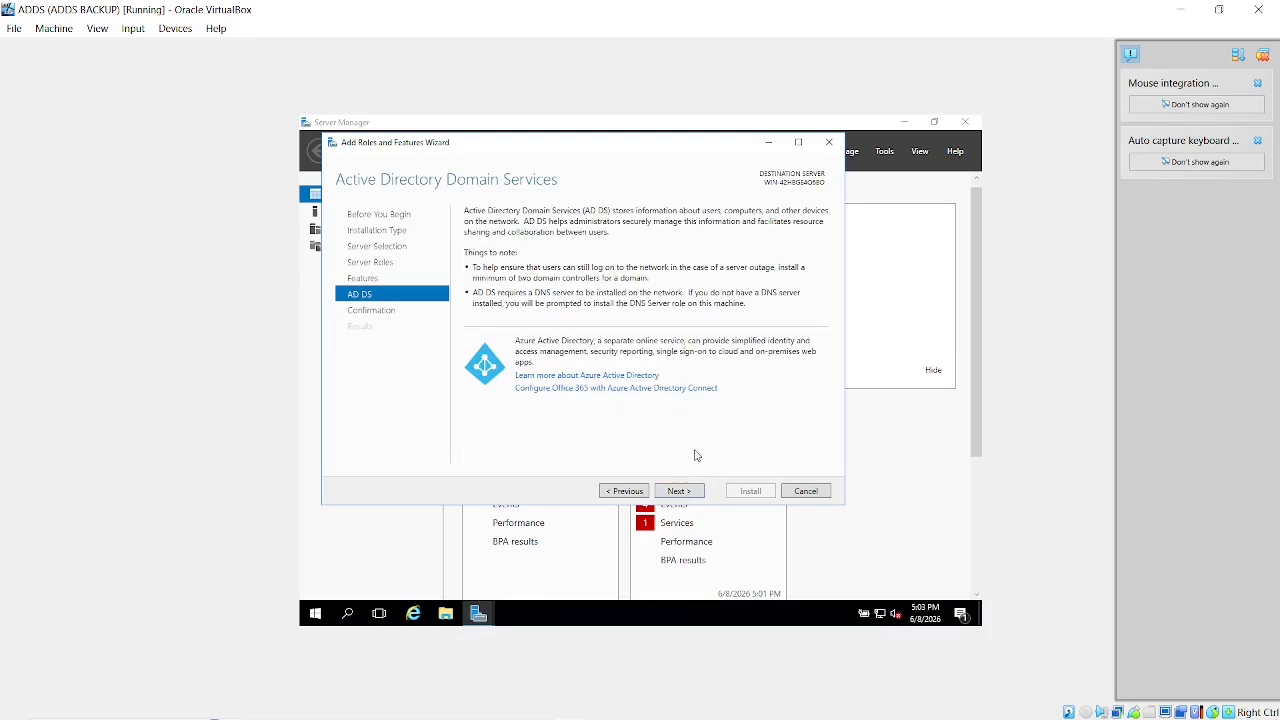
{"action": "left_click", "coordinate": [690, 492]}
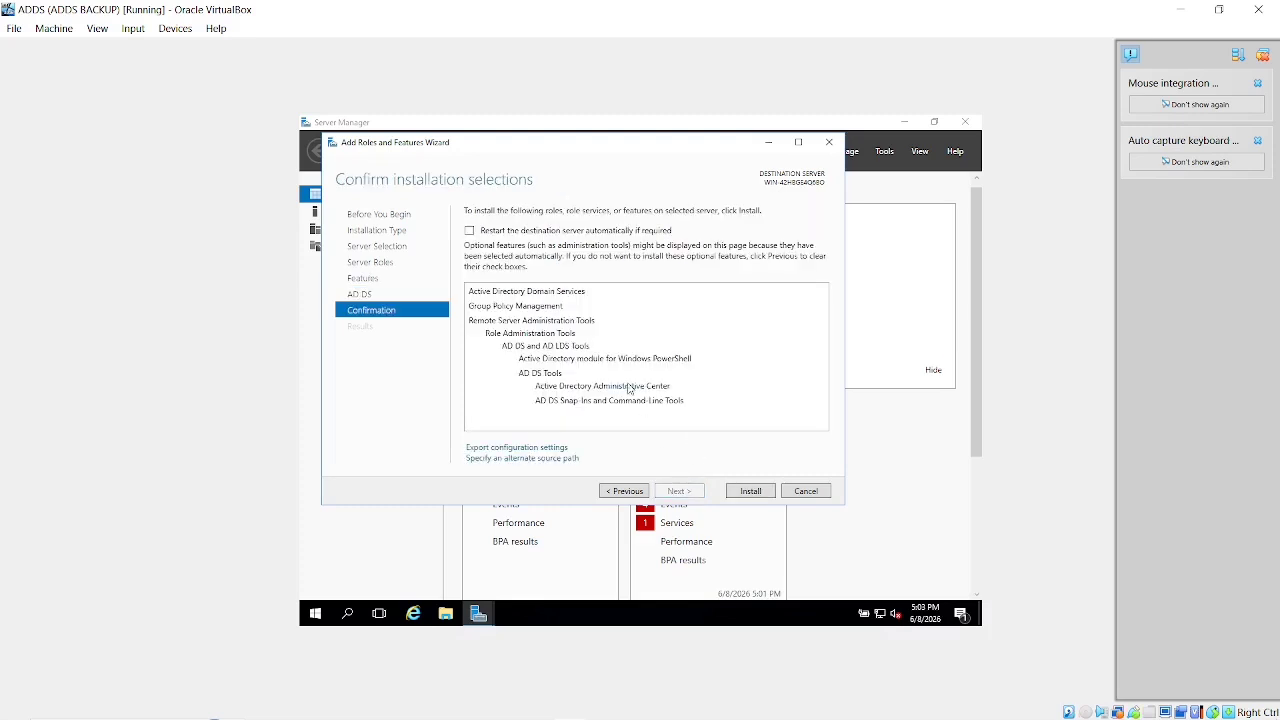
{"action": "left_click", "coordinate": [751, 491]}
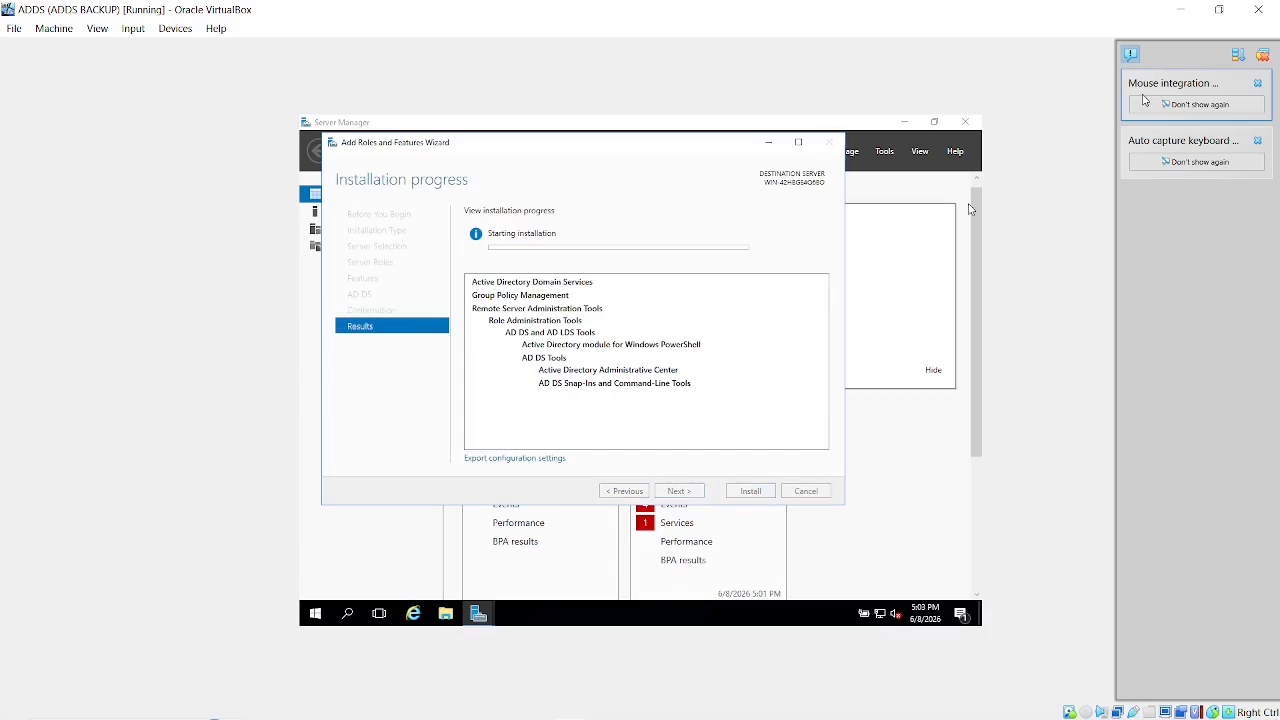
{"action": "left_click", "coordinate": [1177, 10]}
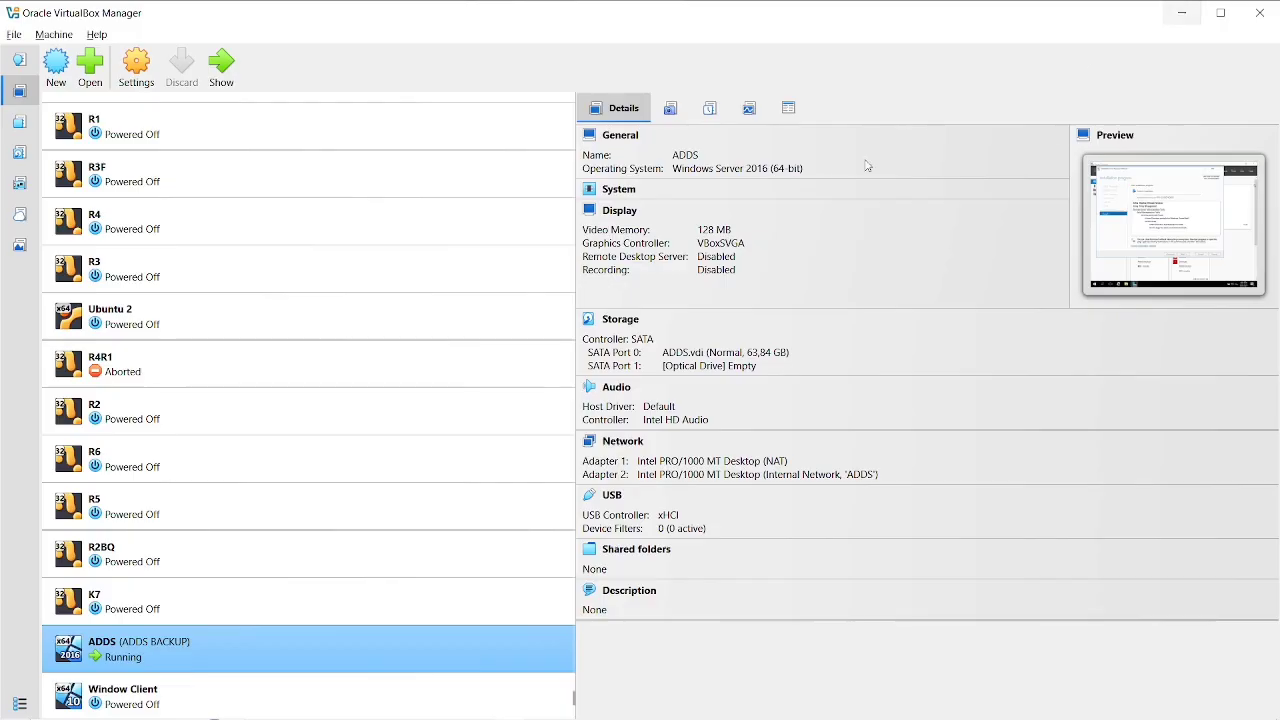
{"action": "key", "text": "alt+Tab"}
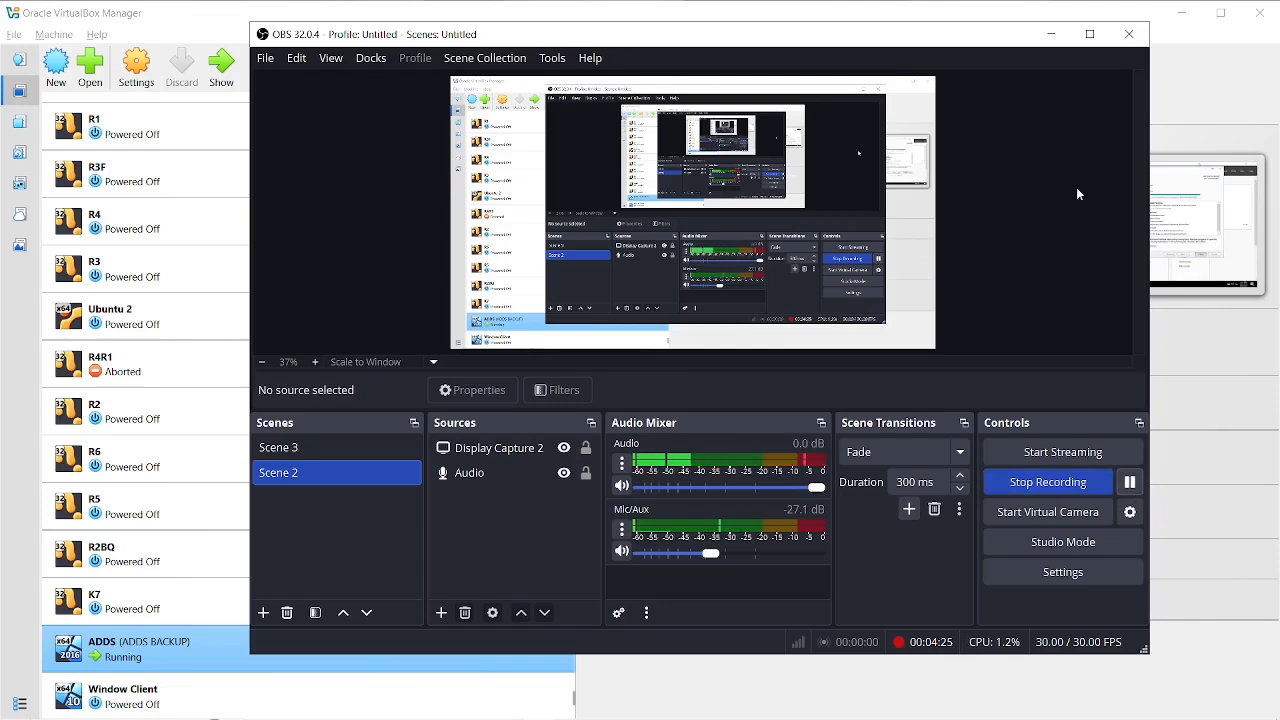
{"action": "left_click", "coordinate": [1046, 35]}
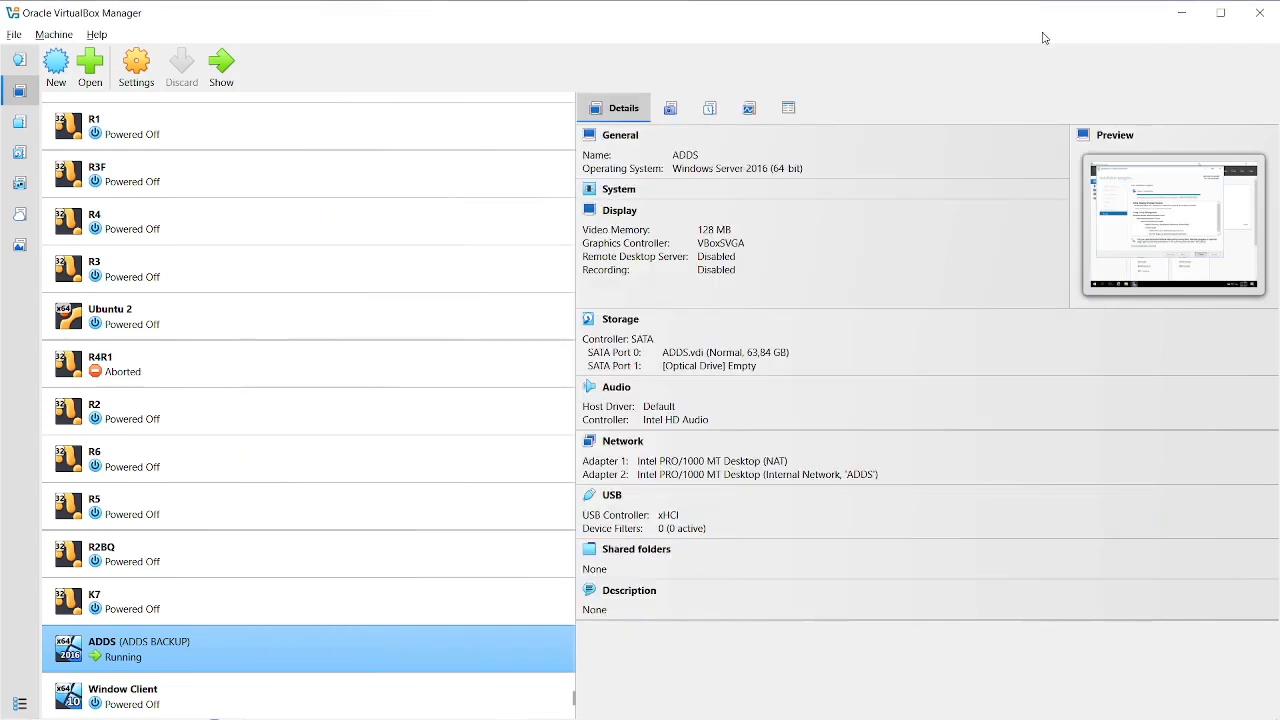
{"action": "left_click", "coordinate": [221, 67]}
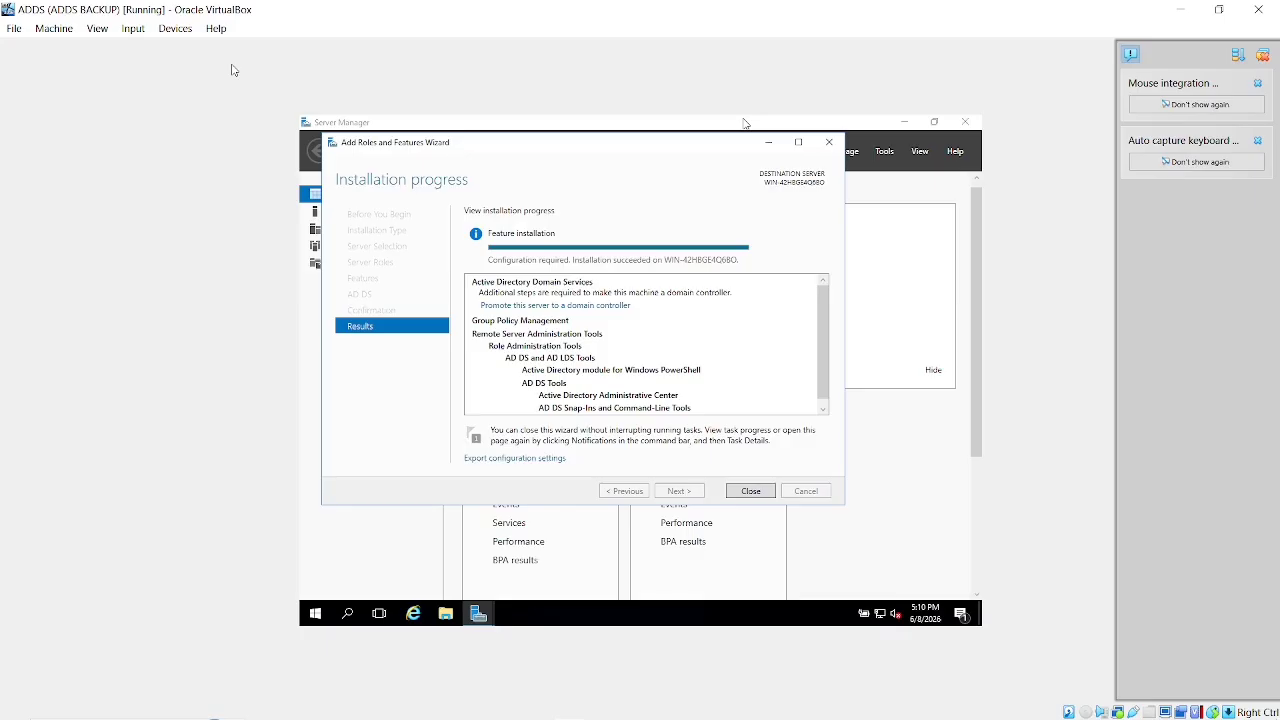
Close the finished role installation wizard and start promoting this server to a domain controller from the post-deployment notification.
{"action": "left_click", "coordinate": [750, 491]}
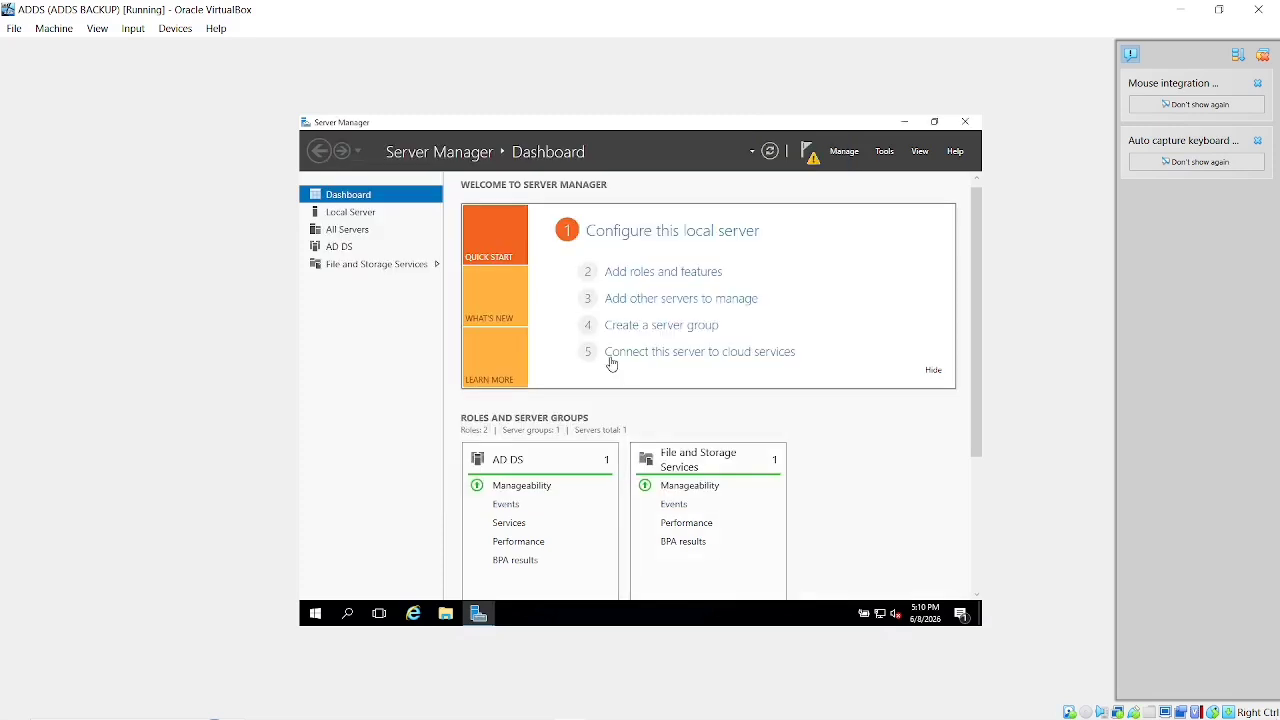
{"action": "left_click", "coordinate": [810, 155]}
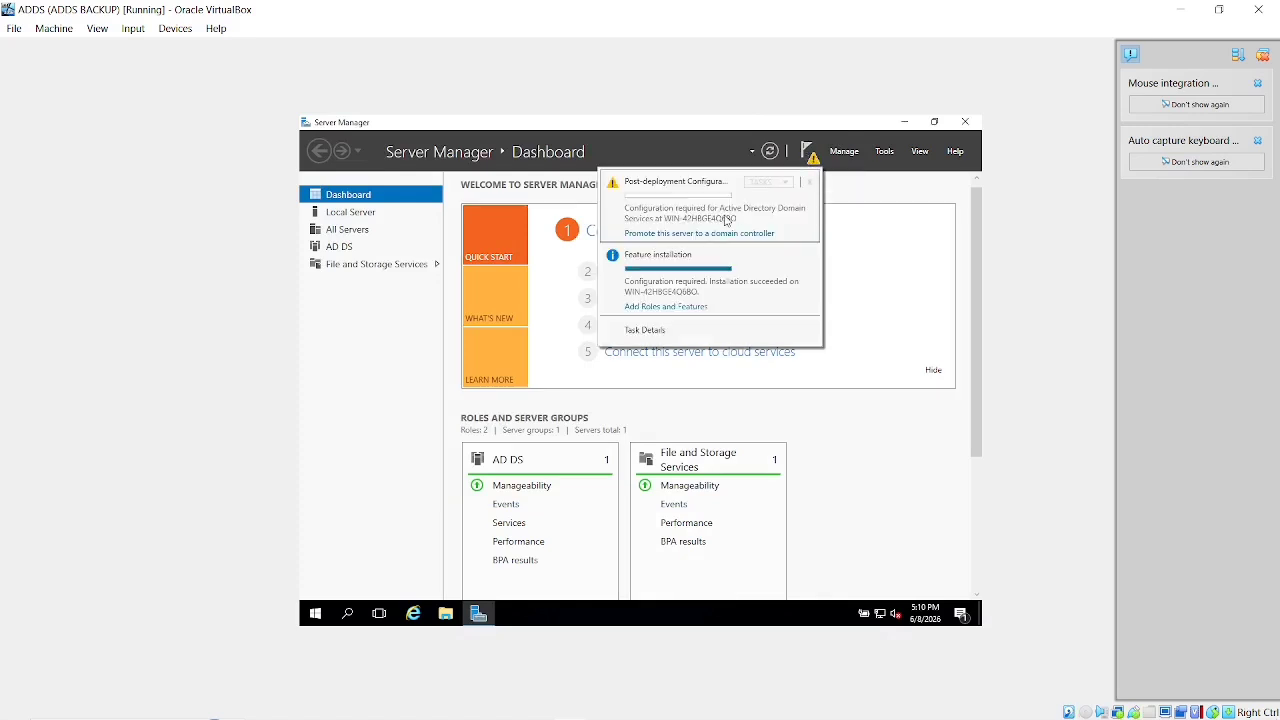
{"action": "left_click", "coordinate": [680, 236]}
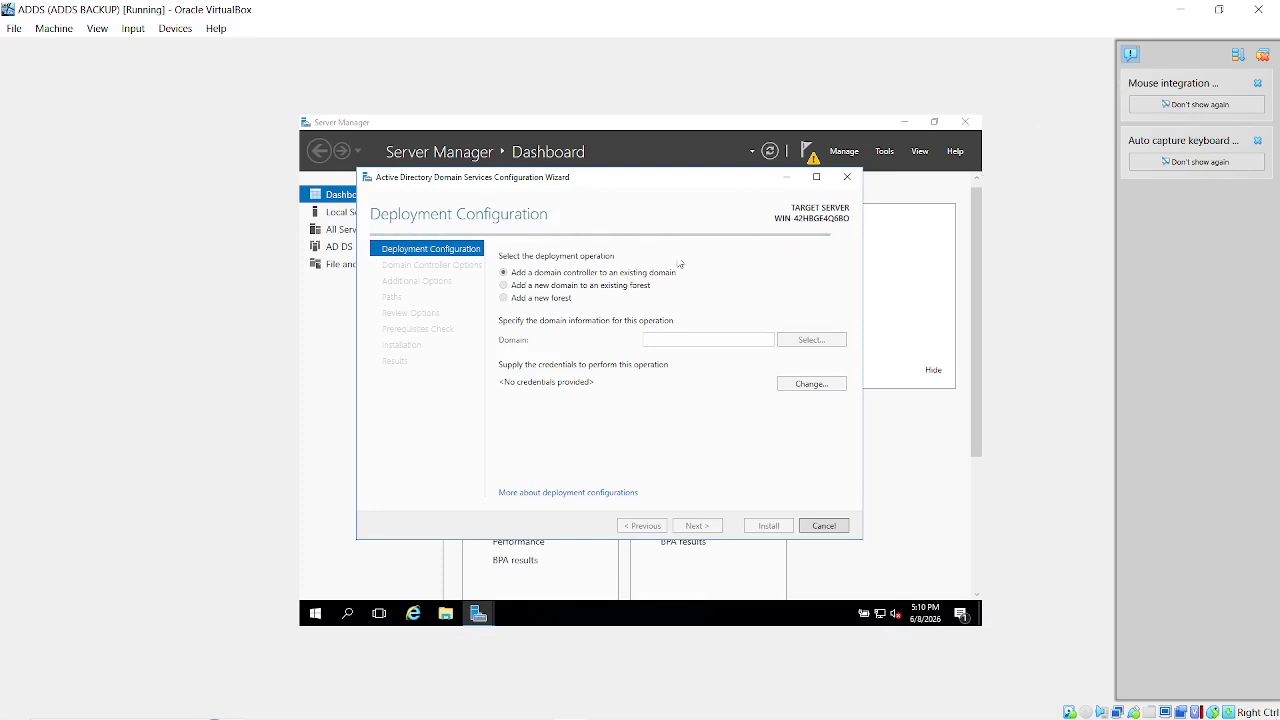
{"action": "left_click", "coordinate": [1181, 10]}
{"action": "key", "text": "alt+Tab"}
{"action": "key", "text": "Tab"}
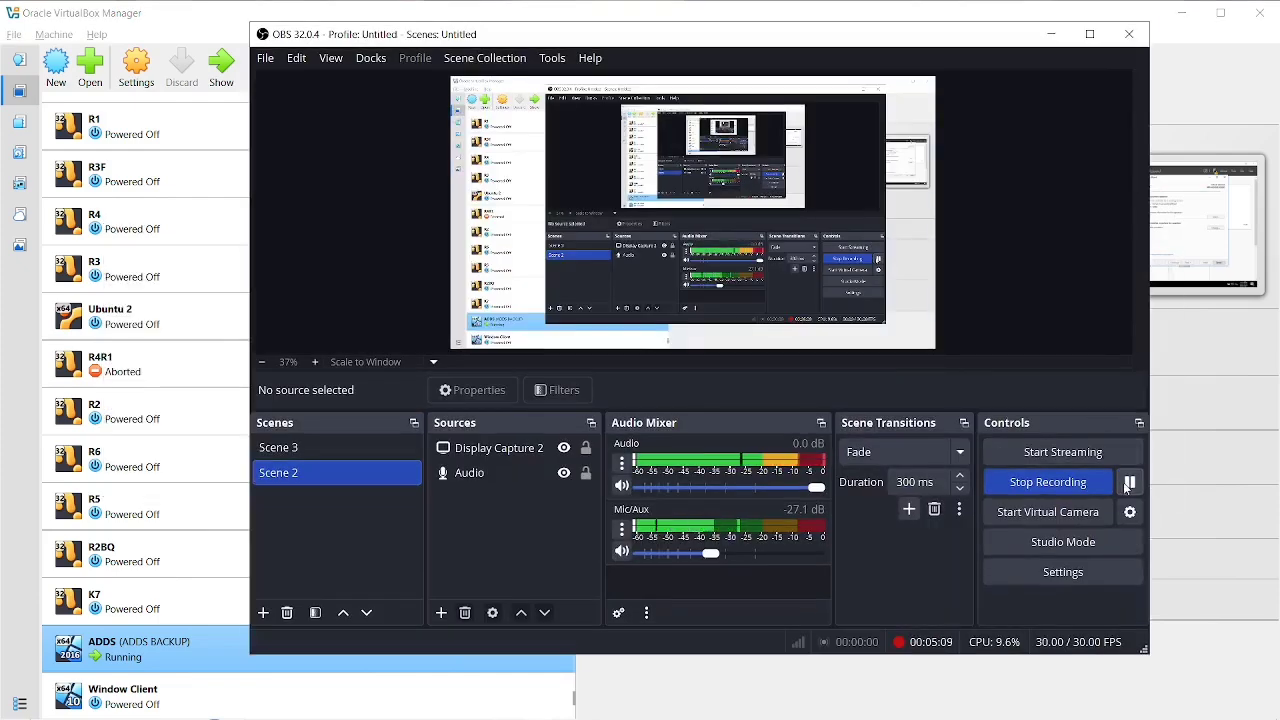
{"action": "left_click", "coordinate": [1051, 34]}
{"action": "left_click", "coordinate": [232, 80]}
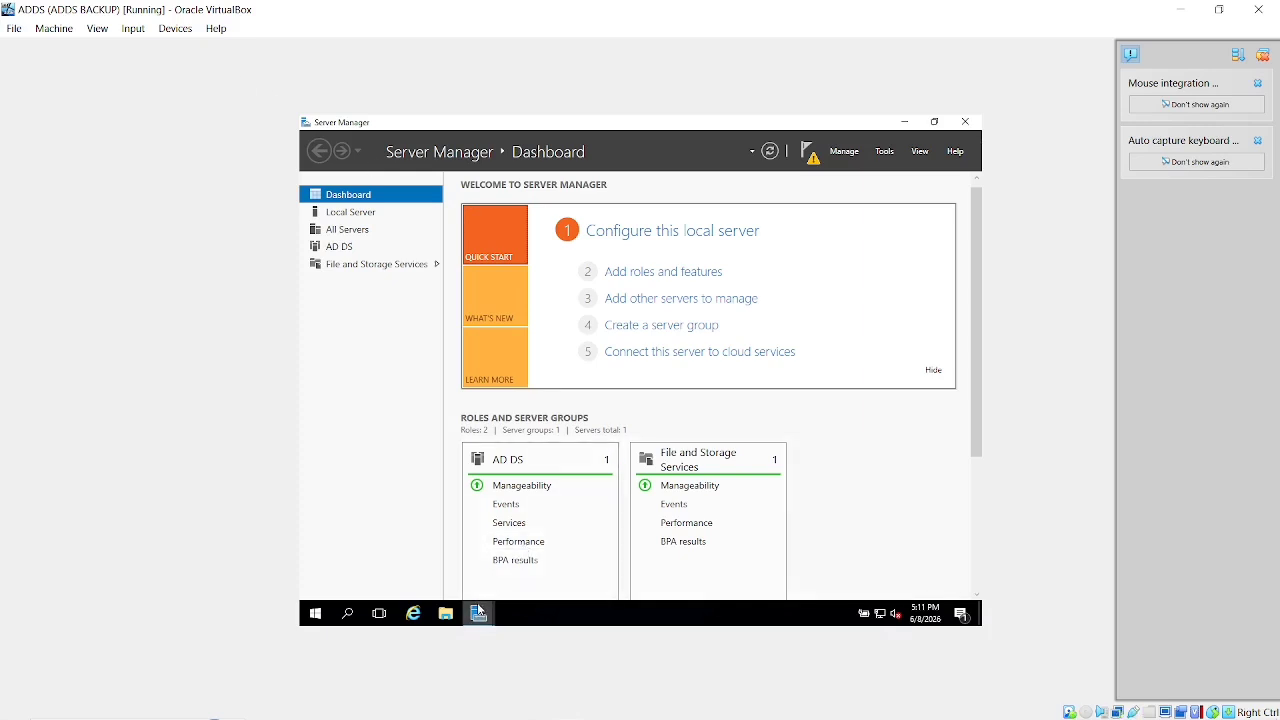
Bring the AD DS Configuration Wizard back to the front and compare the settings offered by the three deployment operations.
{"action": "mouse_move", "coordinate": [479, 612]}
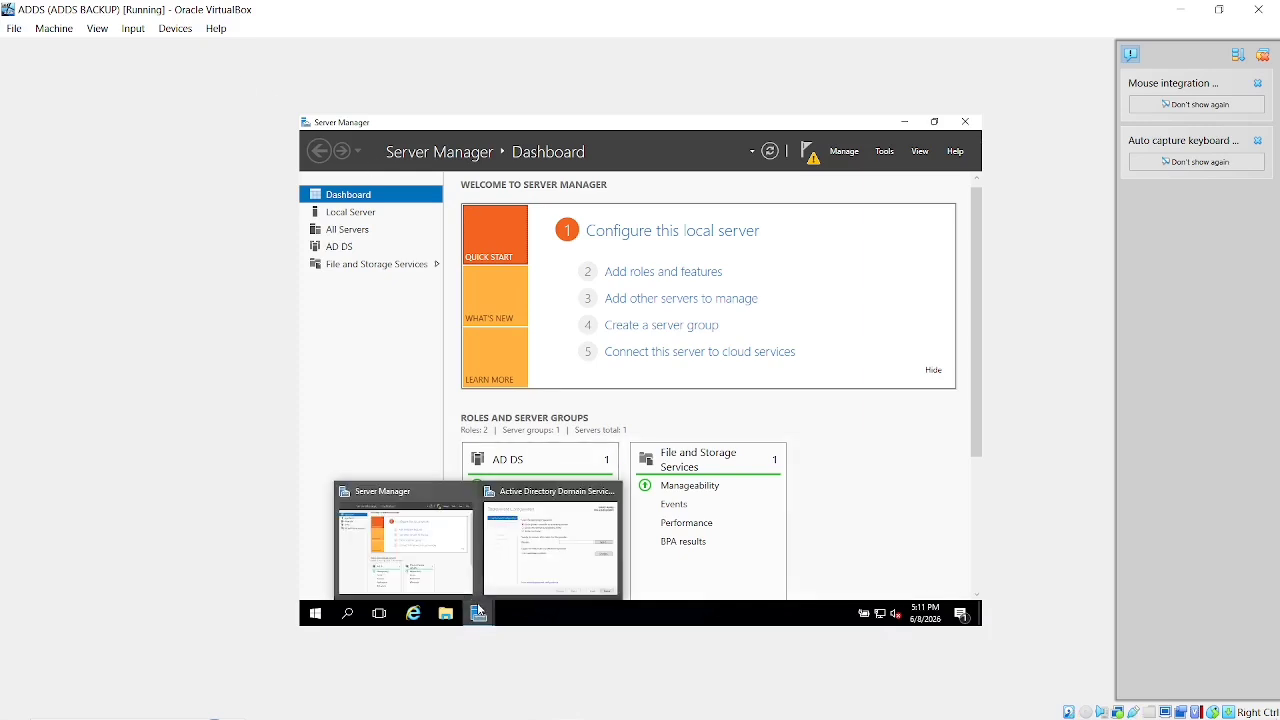
{"action": "left_click", "coordinate": [537, 560]}
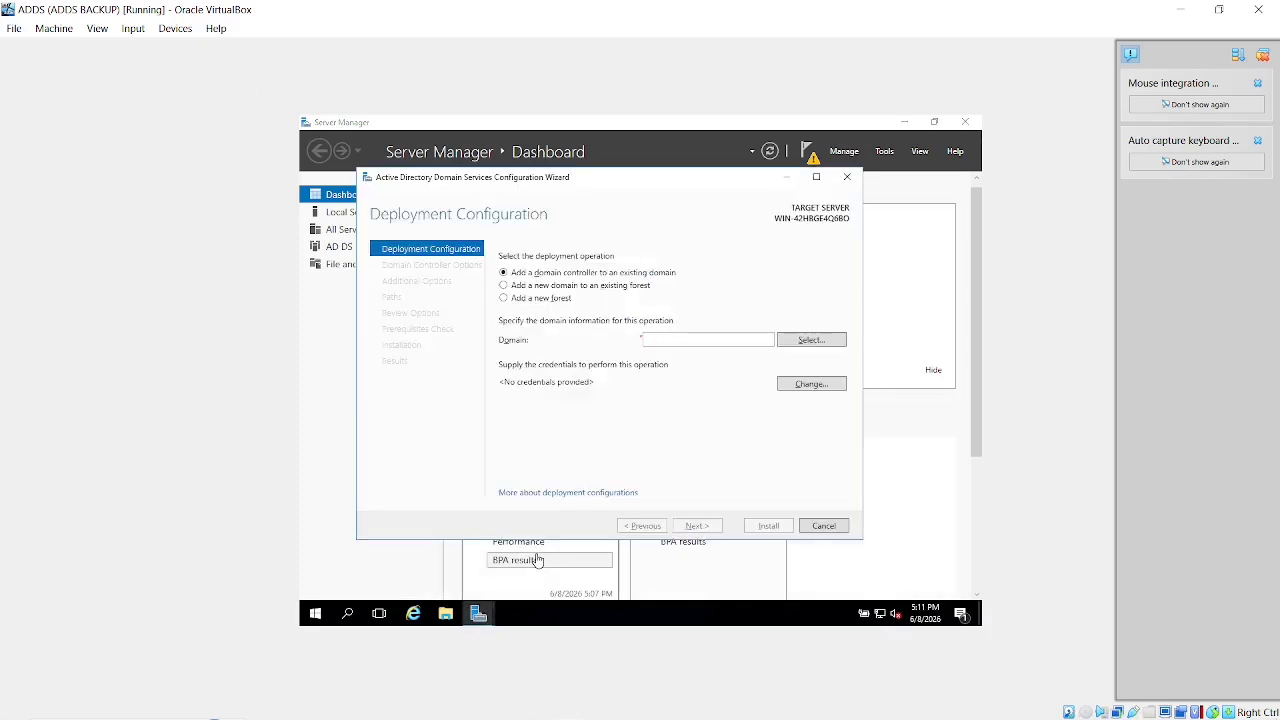
{"action": "left_click", "coordinate": [538, 299]}
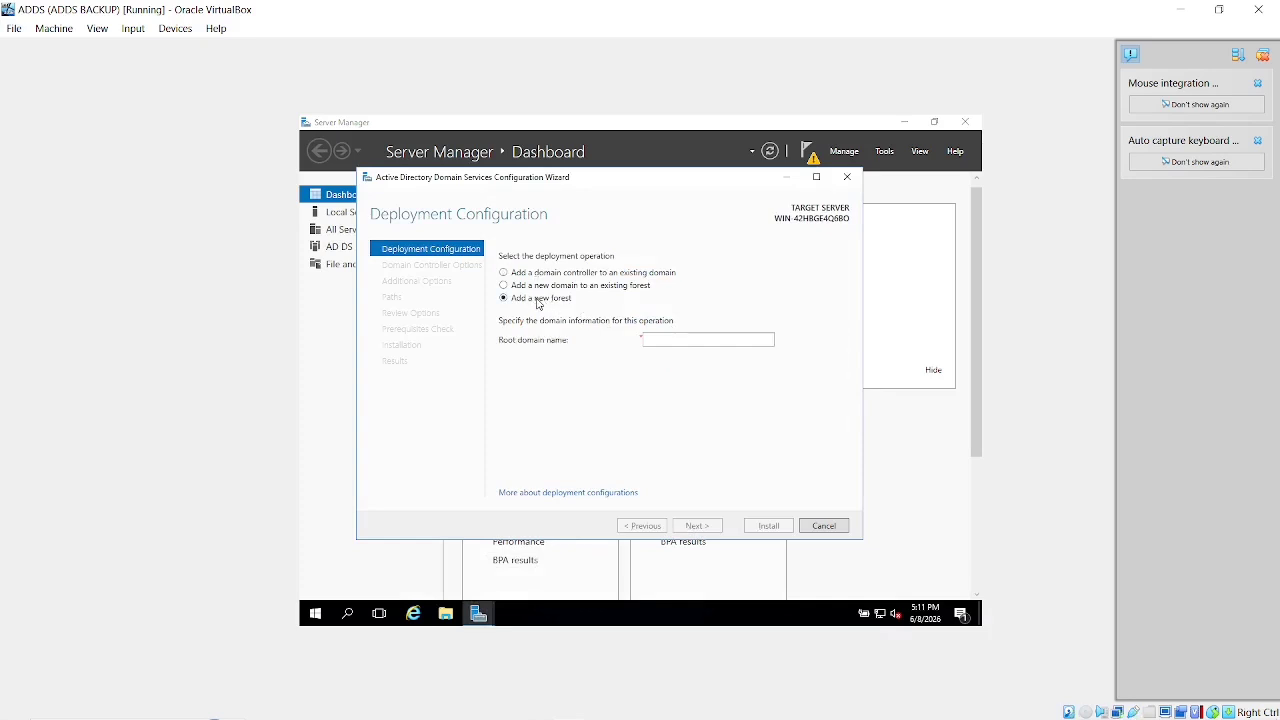
{"action": "left_click", "coordinate": [678, 340]}
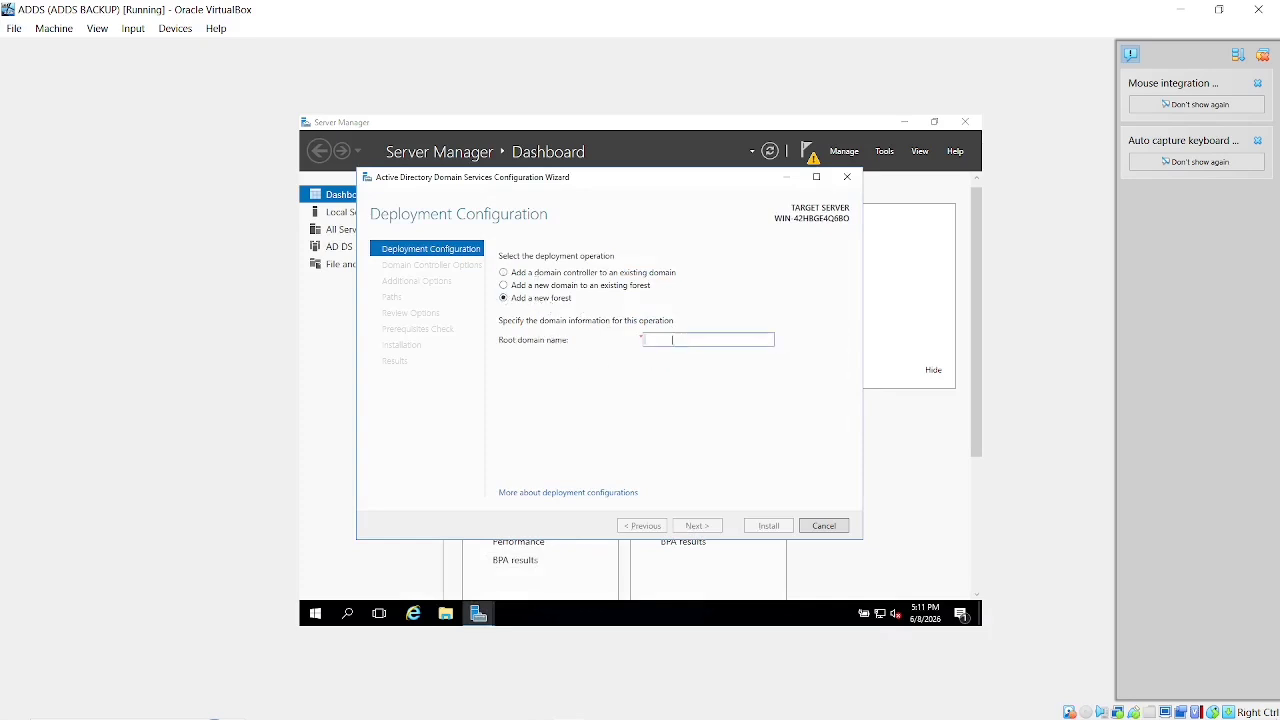
{"action": "left_click", "coordinate": [538, 287]}
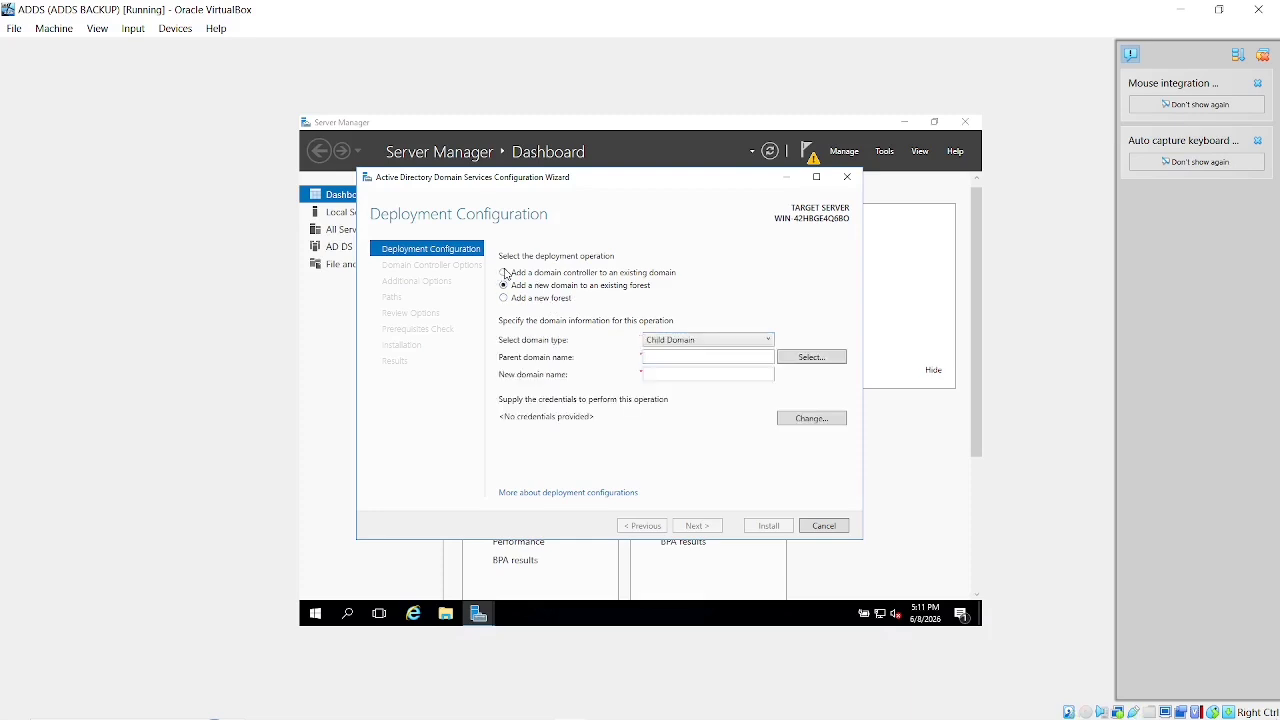
{"action": "left_click", "coordinate": [505, 273]}
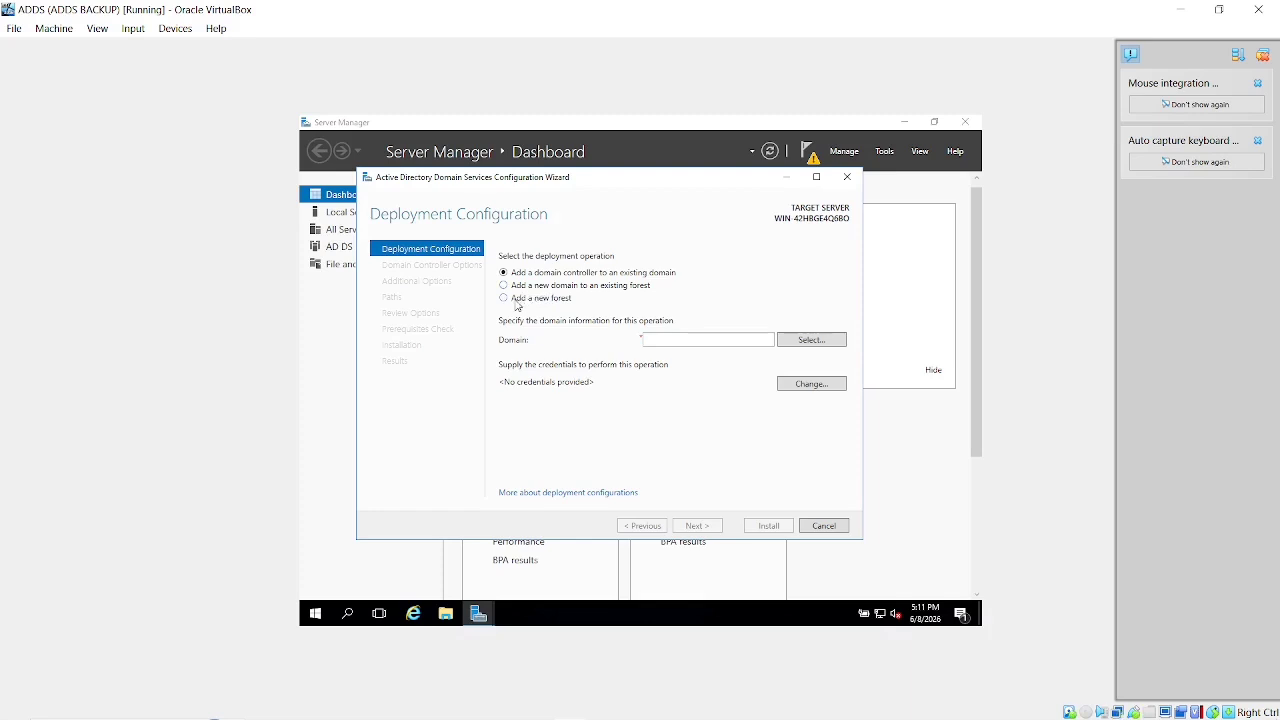
Add a new forest with the root domain name berkahabadi.com and continue to the domain controller options.
{"action": "left_click", "coordinate": [517, 306]}
{"action": "left_click", "coordinate": [696, 338]}
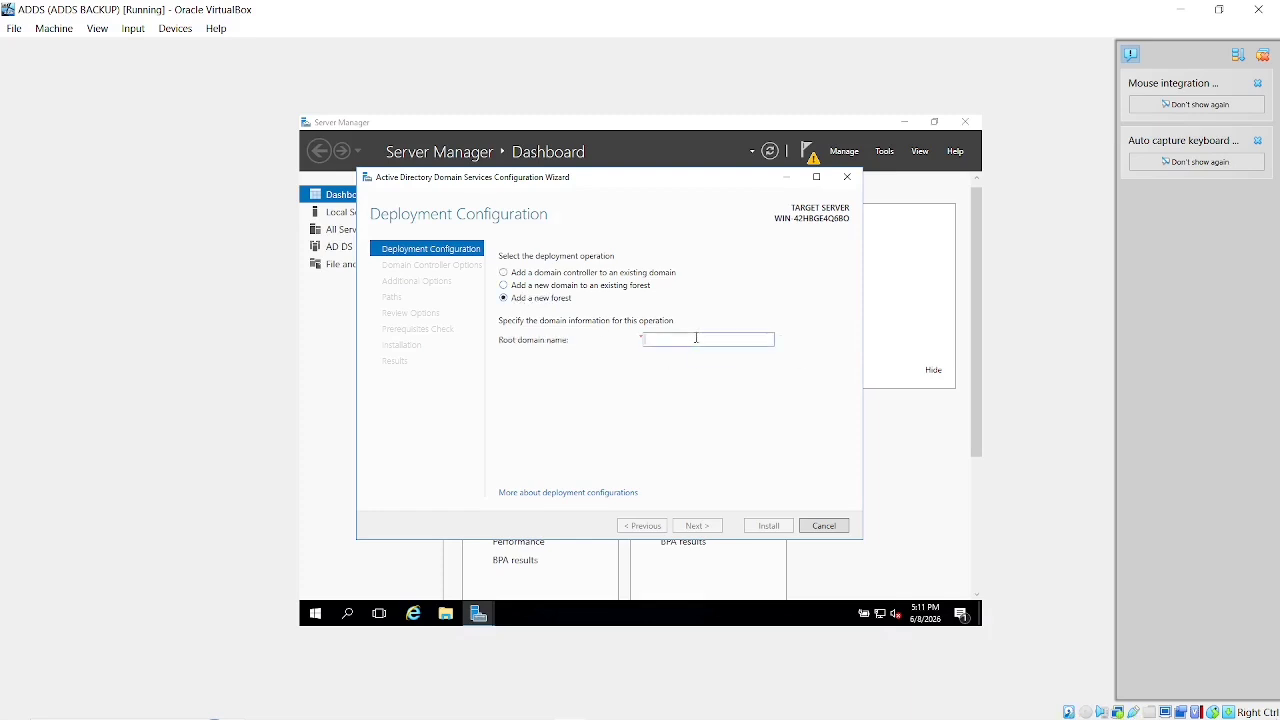
{"action": "type", "text": "berkahabadi.com"}
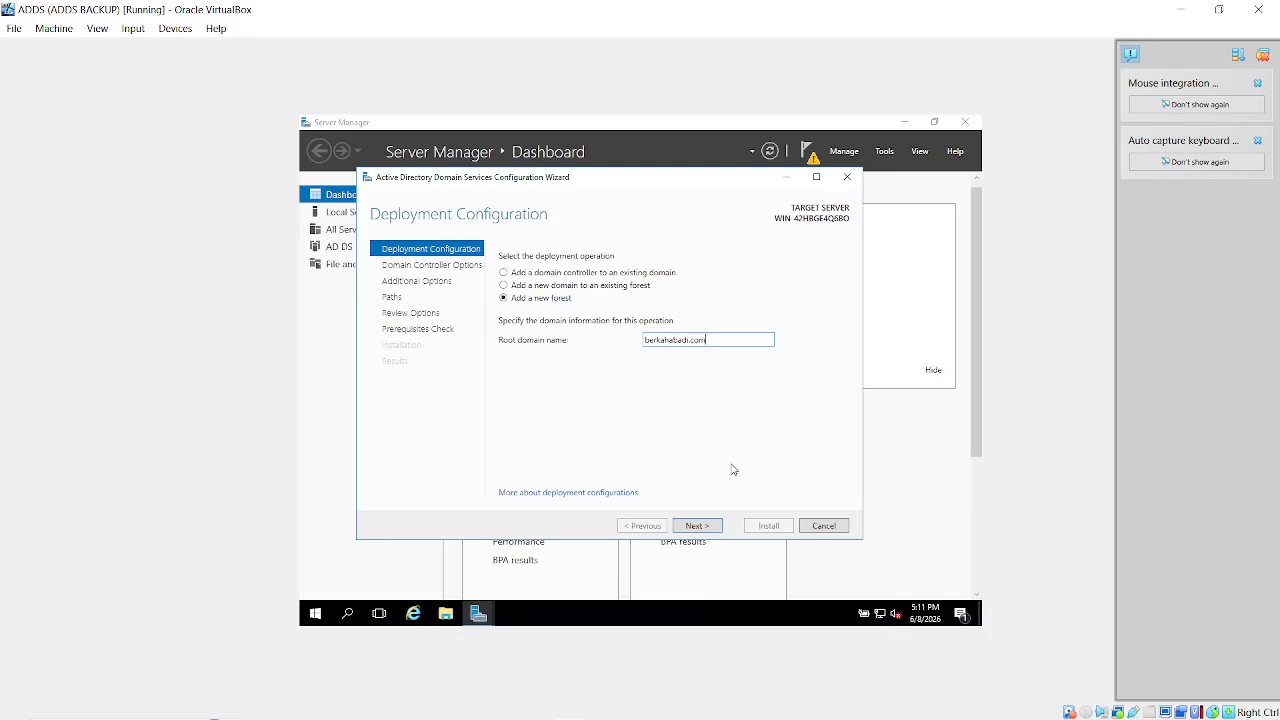
{"action": "left_click", "coordinate": [710, 530]}
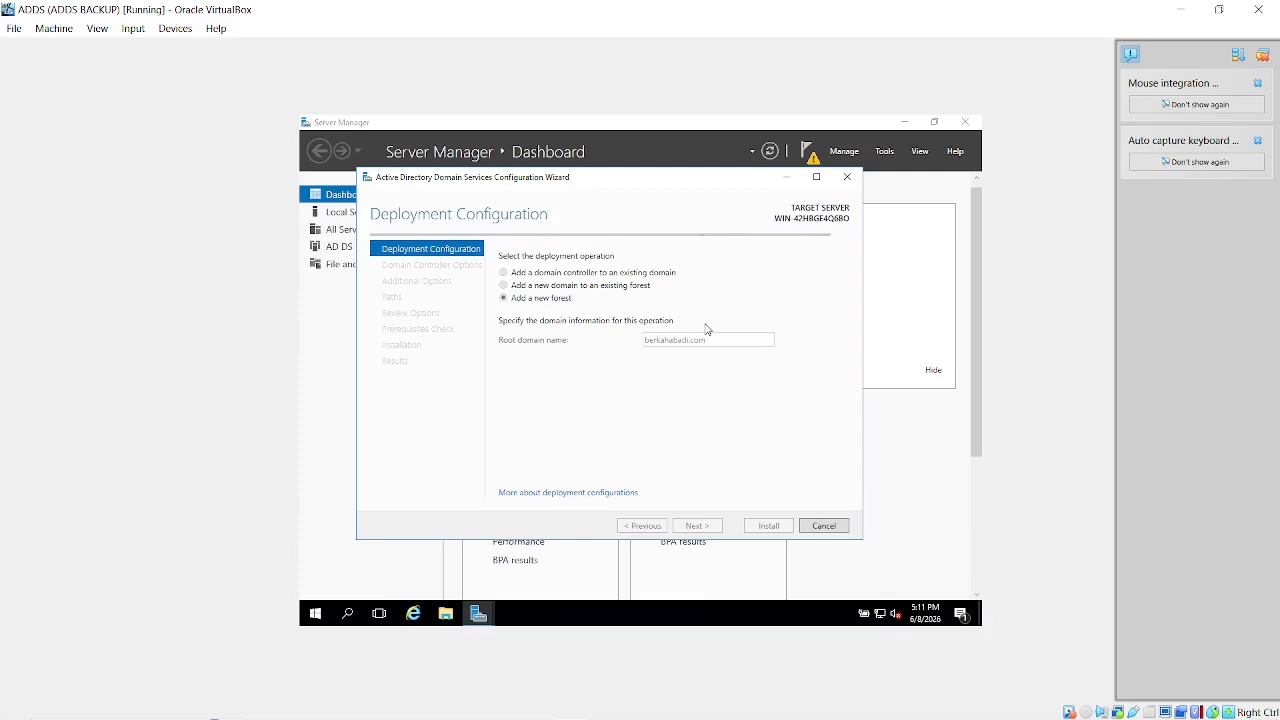
{"action": "left_click", "coordinate": [1178, 10]}
{"action": "key", "text": "alt+Tab"}
{"action": "key", "text": "Tab"}
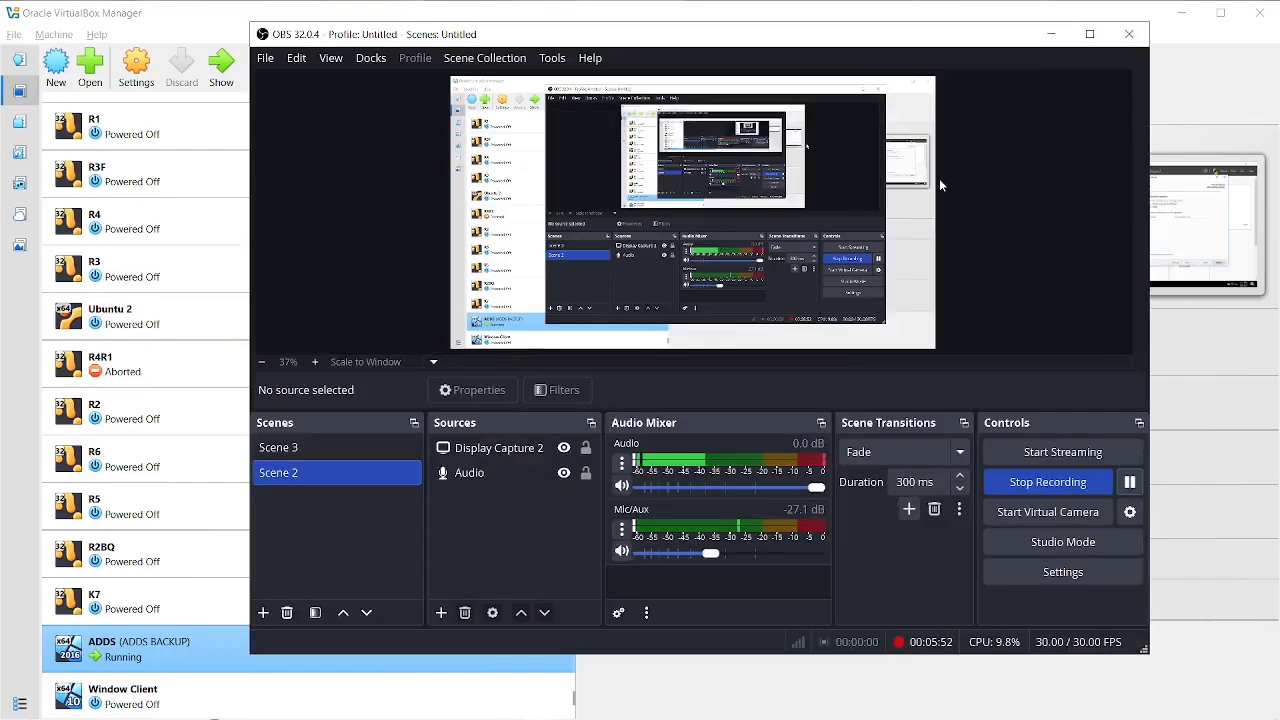
{"action": "left_click", "coordinate": [1052, 43]}
{"action": "left_click", "coordinate": [214, 72]}
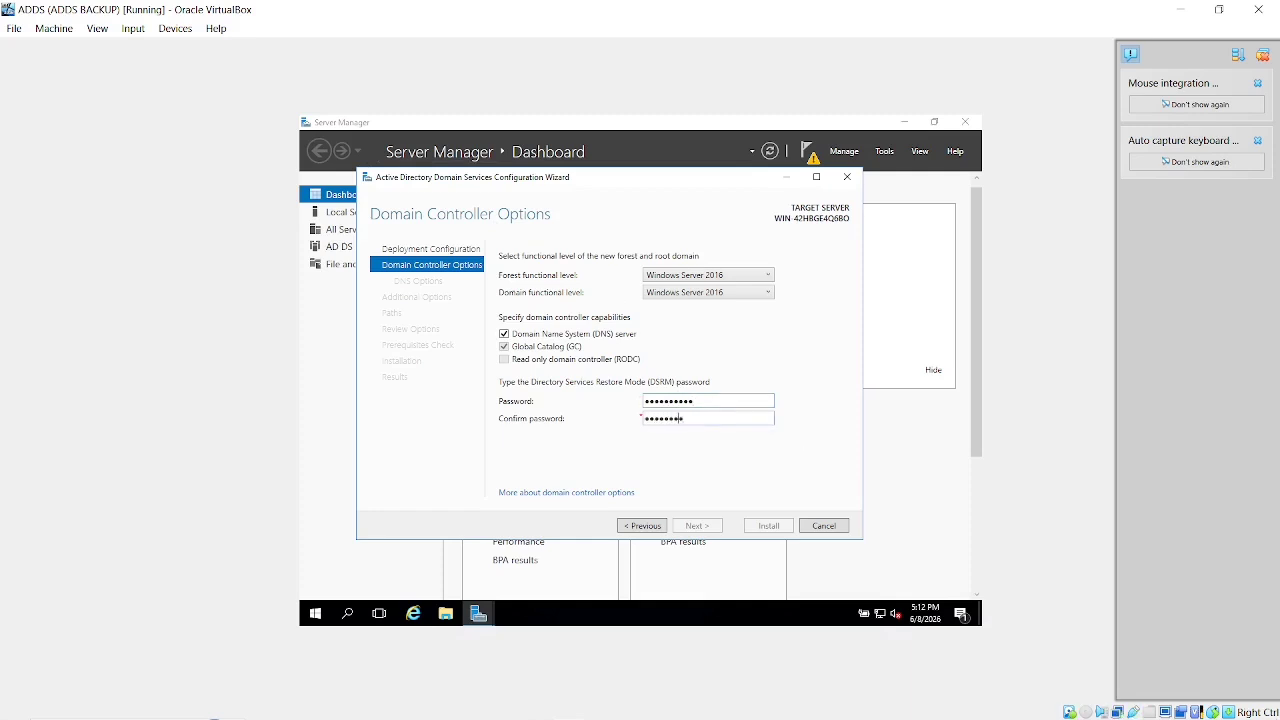
Finish confirming the Directory Services Restore Mode password and continue past the DNS options without creating a delegation.
{"action": "type", "text": "1"}
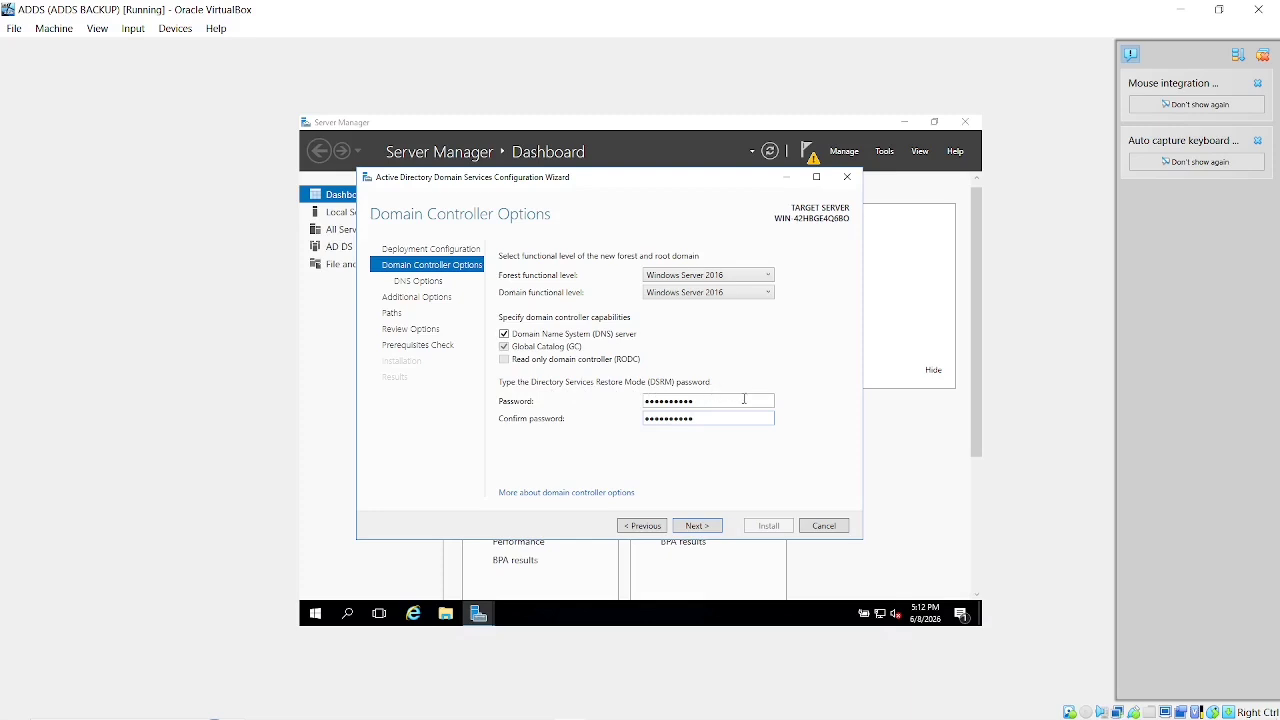
{"action": "left_click", "coordinate": [697, 526]}
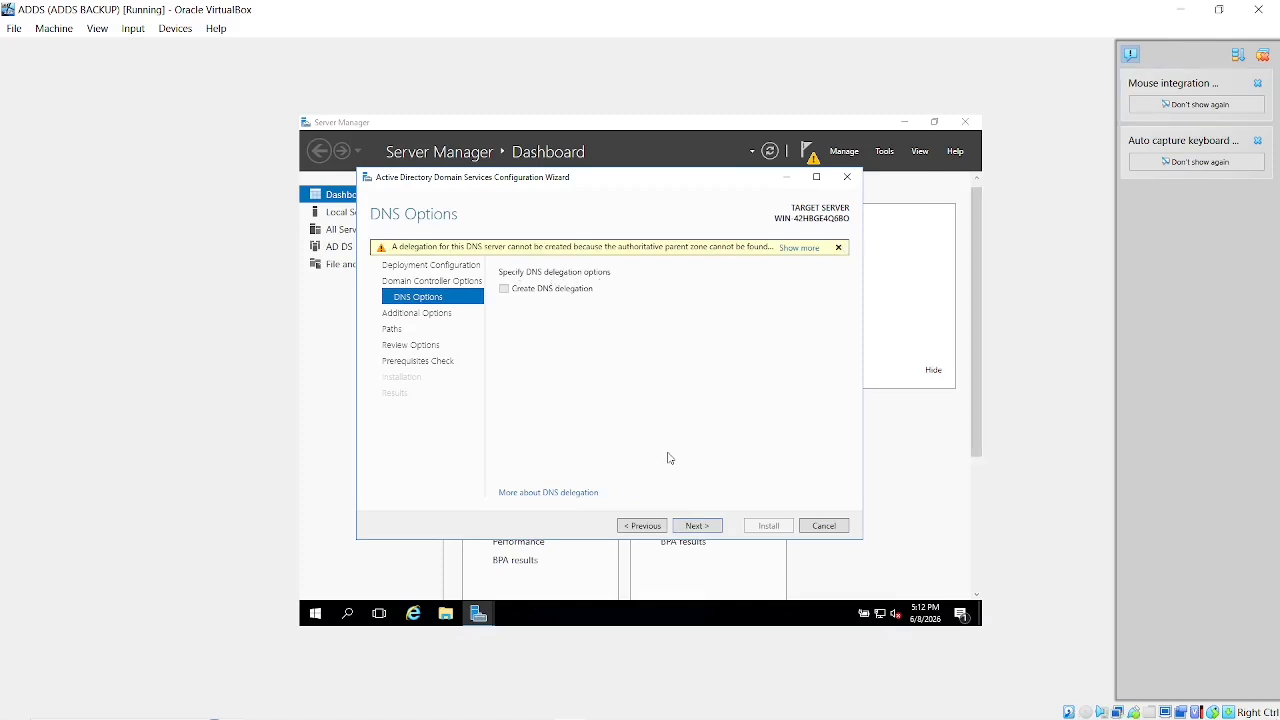
{"action": "left_click", "coordinate": [697, 526]}
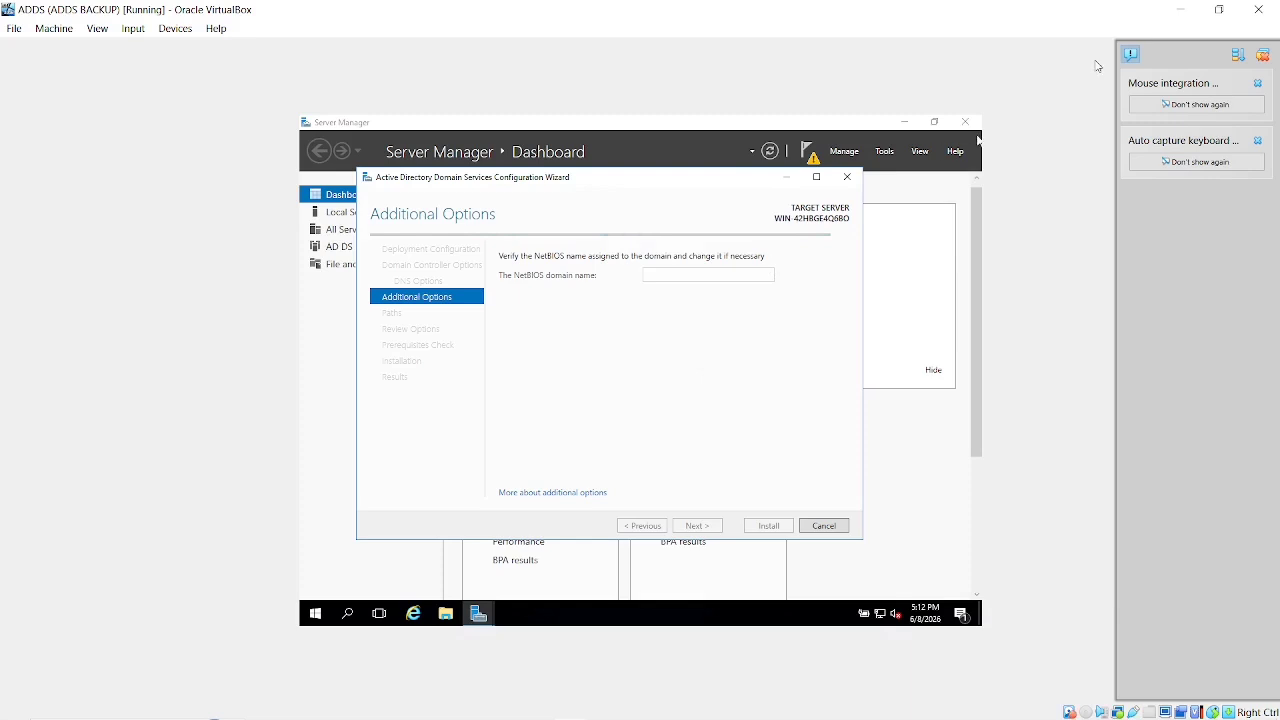
{"action": "left_click", "coordinate": [1190, 8]}
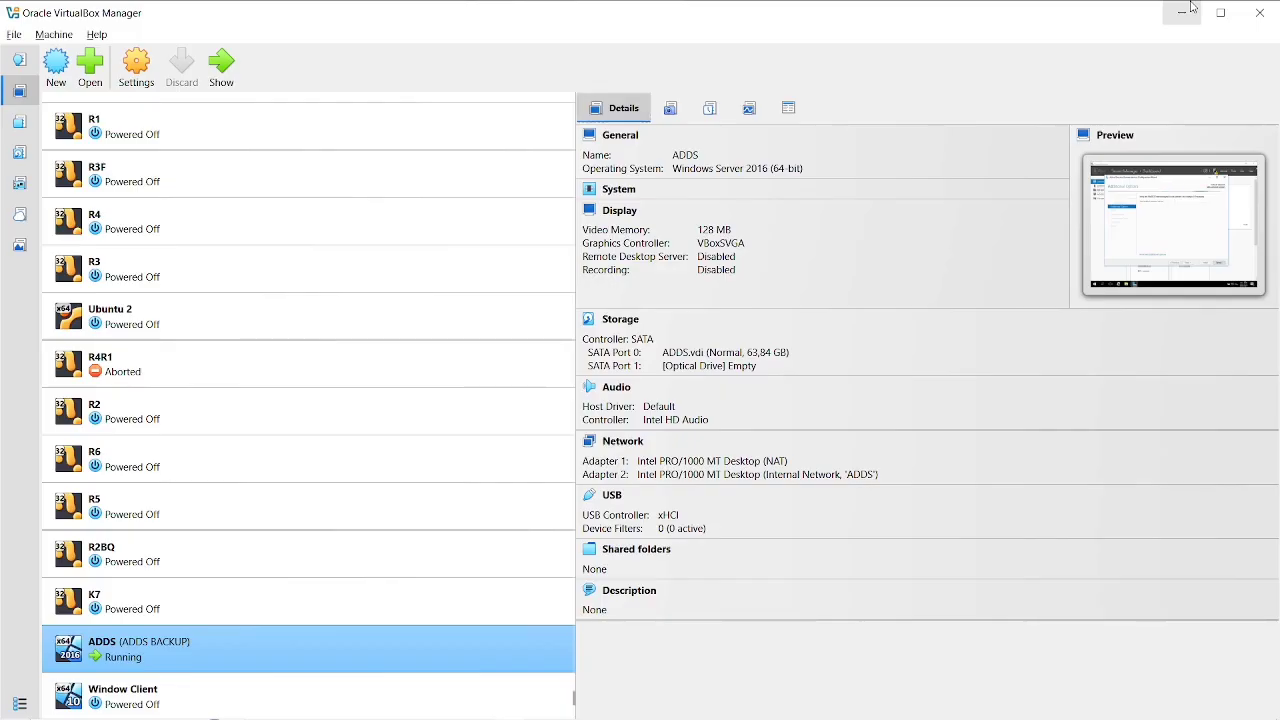
{"action": "key", "text": "alt+Tab"}
{"action": "key", "text": "Tab"}
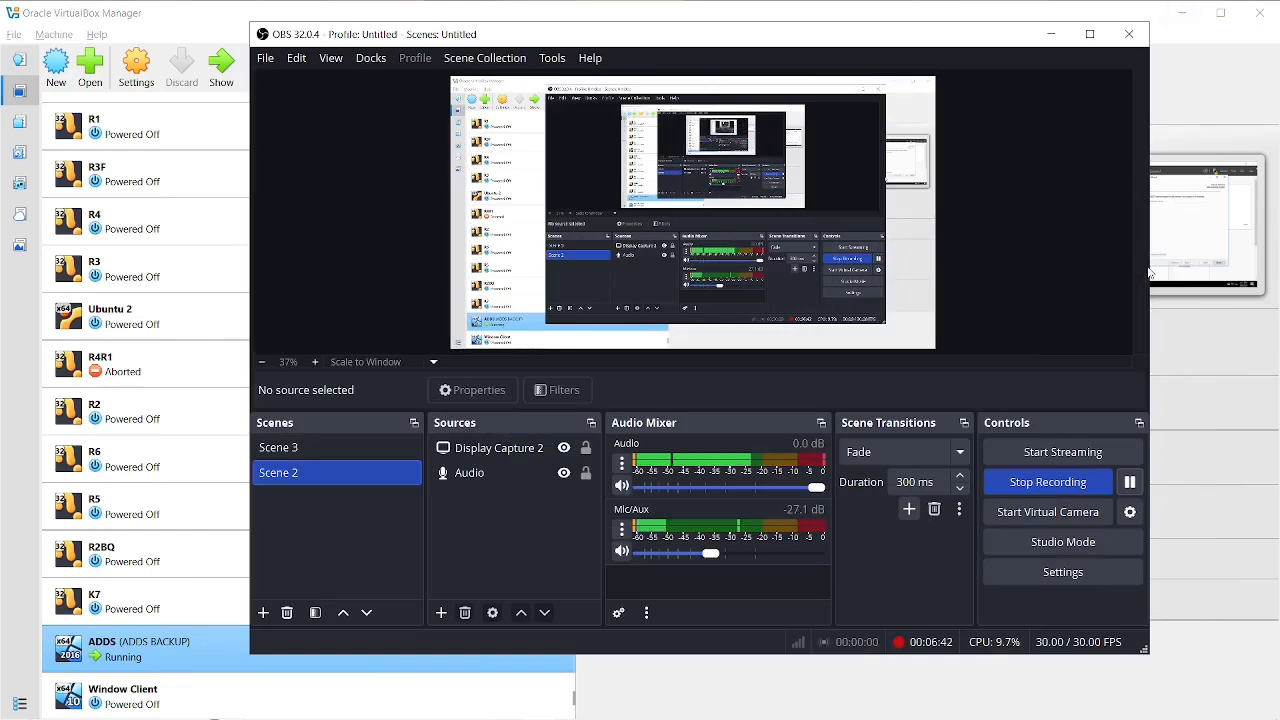
{"action": "left_click", "coordinate": [1055, 45]}
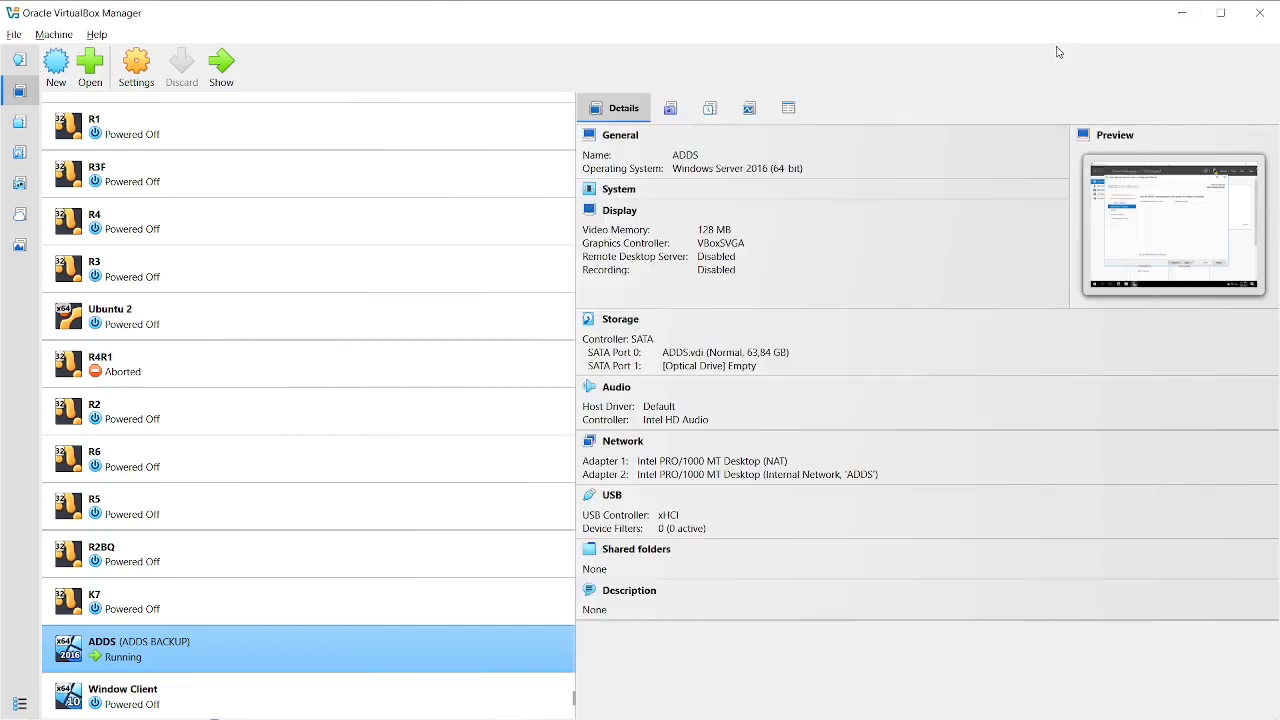
{"action": "left_click", "coordinate": [220, 63]}
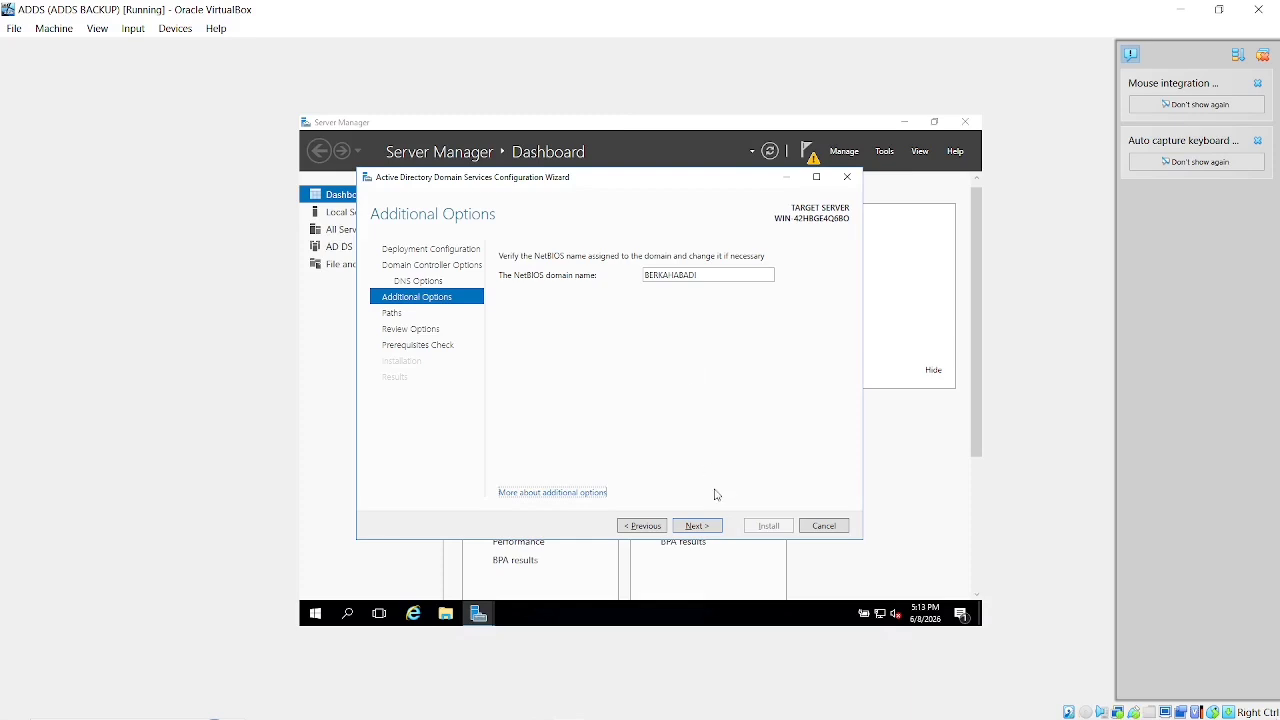
Accept BERKAHABADI as the NetBIOS domain name and continue to the folder paths.
{"action": "left_click", "coordinate": [701, 527]}
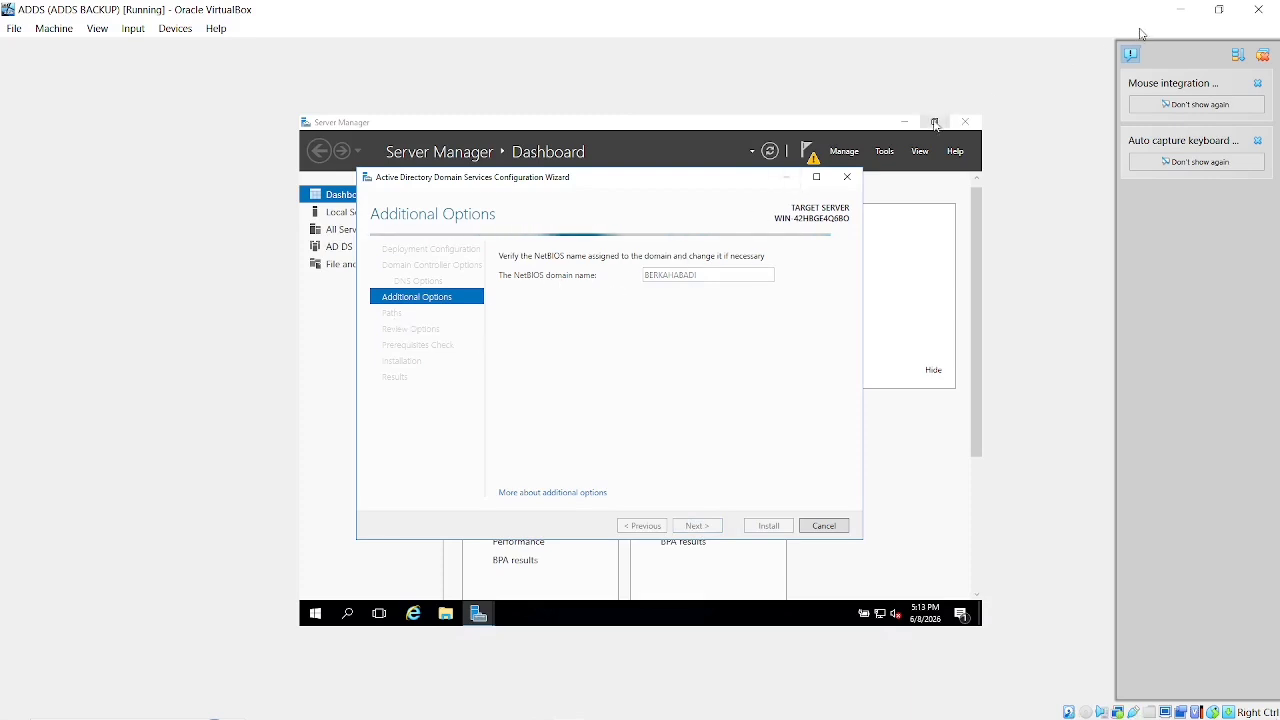
{"action": "left_click", "coordinate": [1174, 10]}
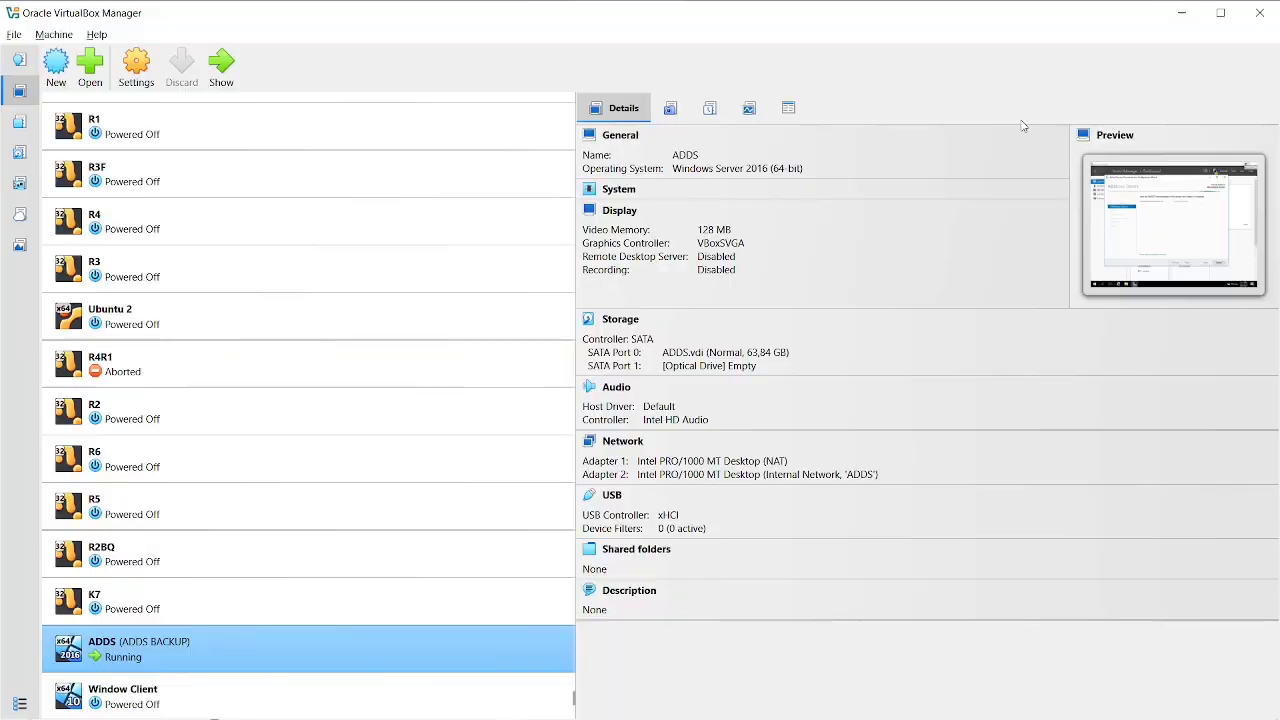
{"action": "key", "text": "alt+Tab"}
{"action": "key", "text": "Tab"}
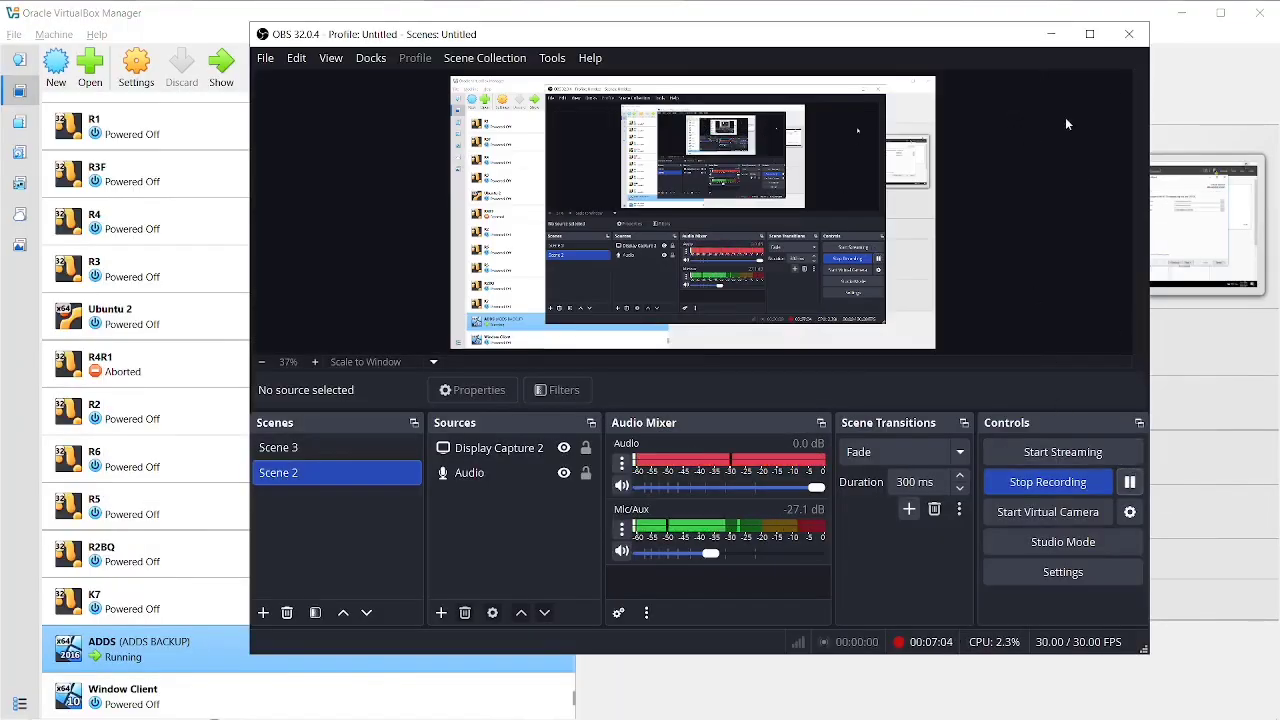
{"action": "left_click", "coordinate": [1051, 30]}
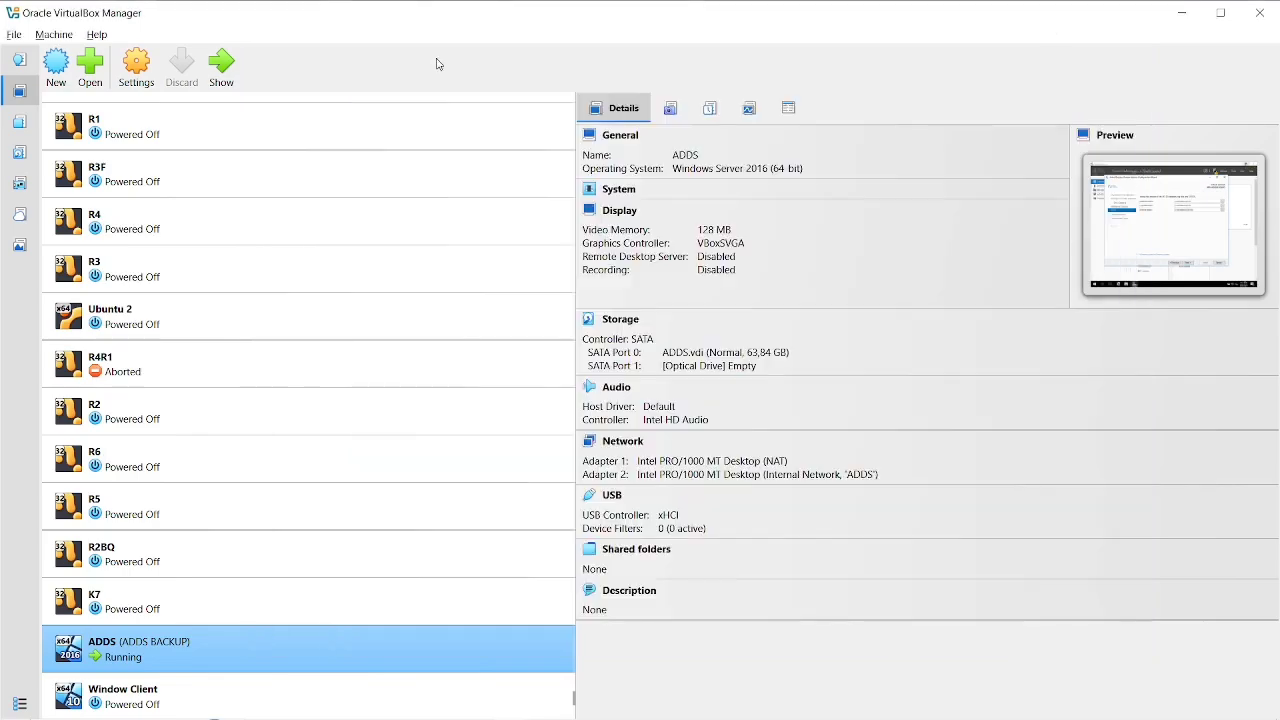
{"action": "left_click", "coordinate": [221, 65]}
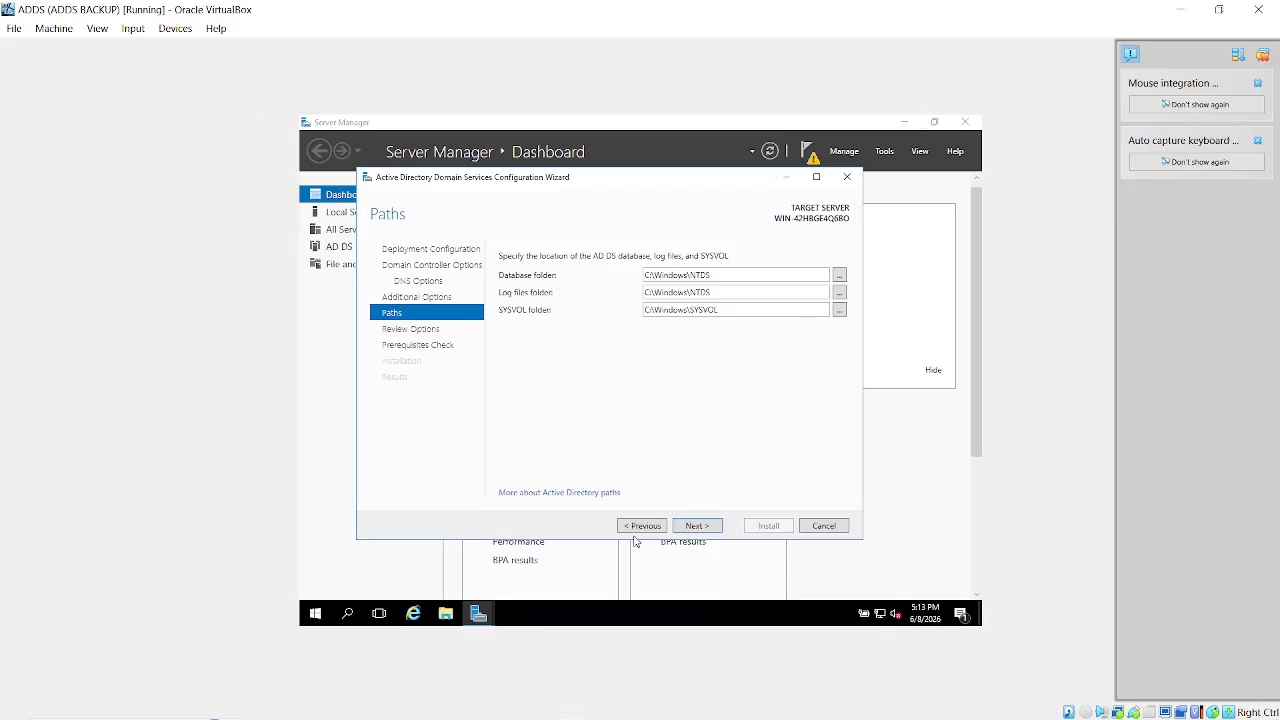
Keep the default database, log and SYSVOL folders, review the selected options, and start the prerequisites check.
{"action": "left_click", "coordinate": [703, 526]}
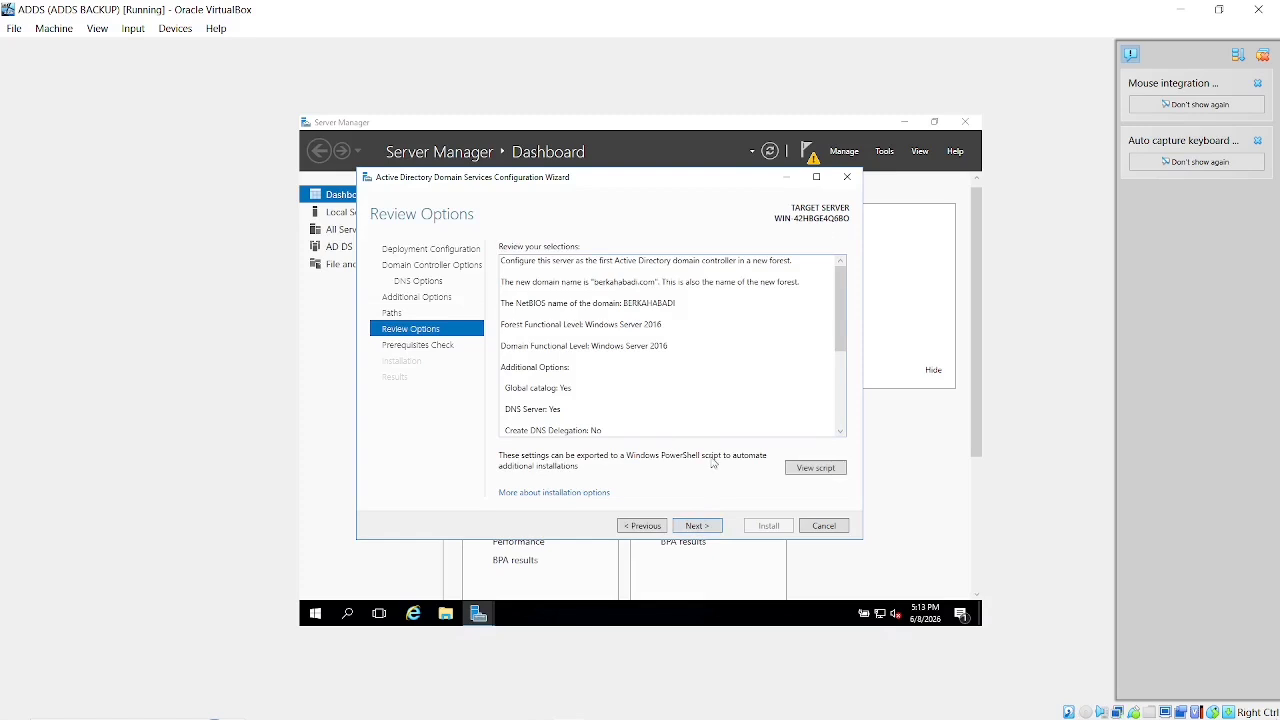
{"action": "scroll", "coordinate": [667, 341], "scroll_direction": "down", "scroll_amount": 5}
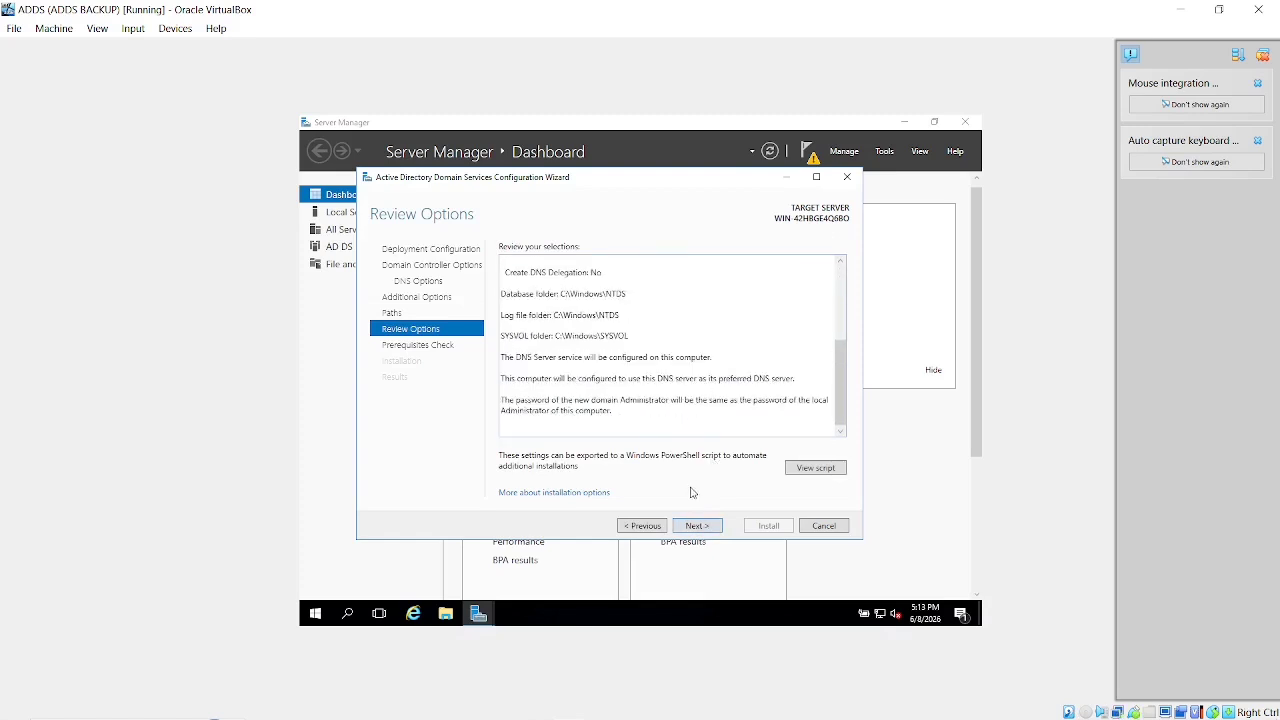
{"action": "left_click", "coordinate": [697, 525]}
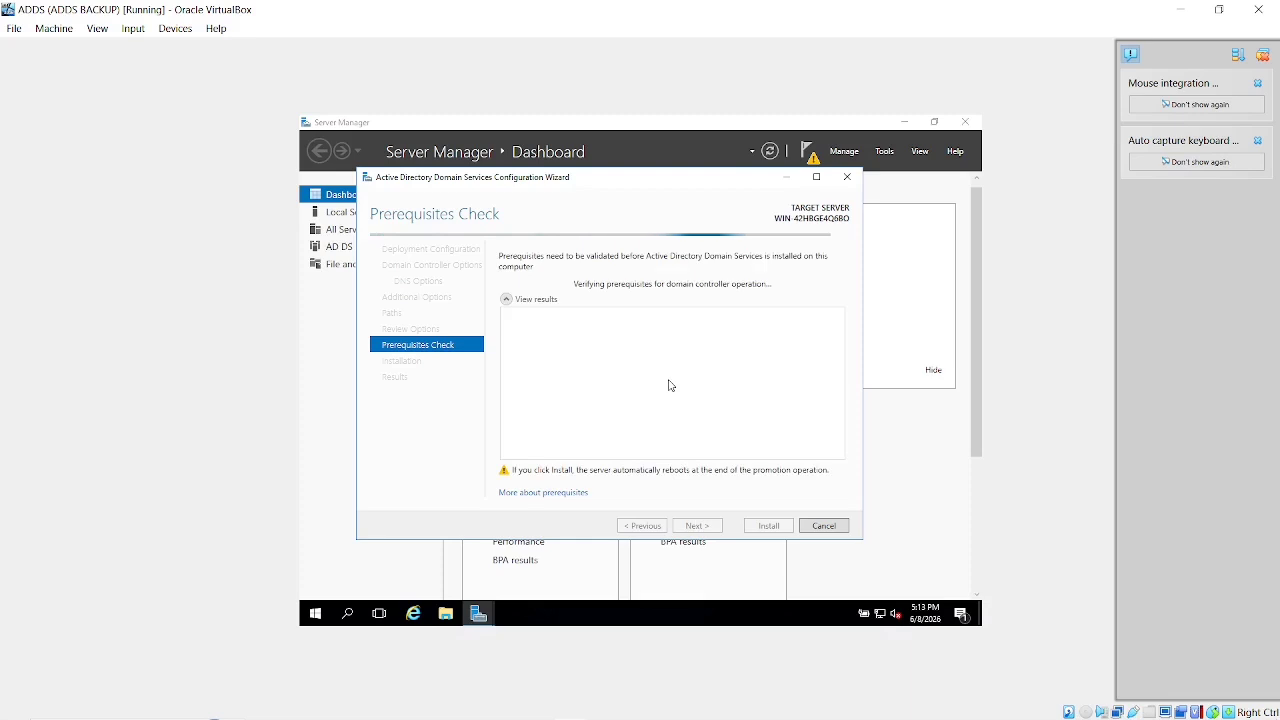
{"action": "left_click", "coordinate": [1180, 12]}
{"action": "key", "text": "alt+Tab"}
{"action": "key", "text": "Tab"}
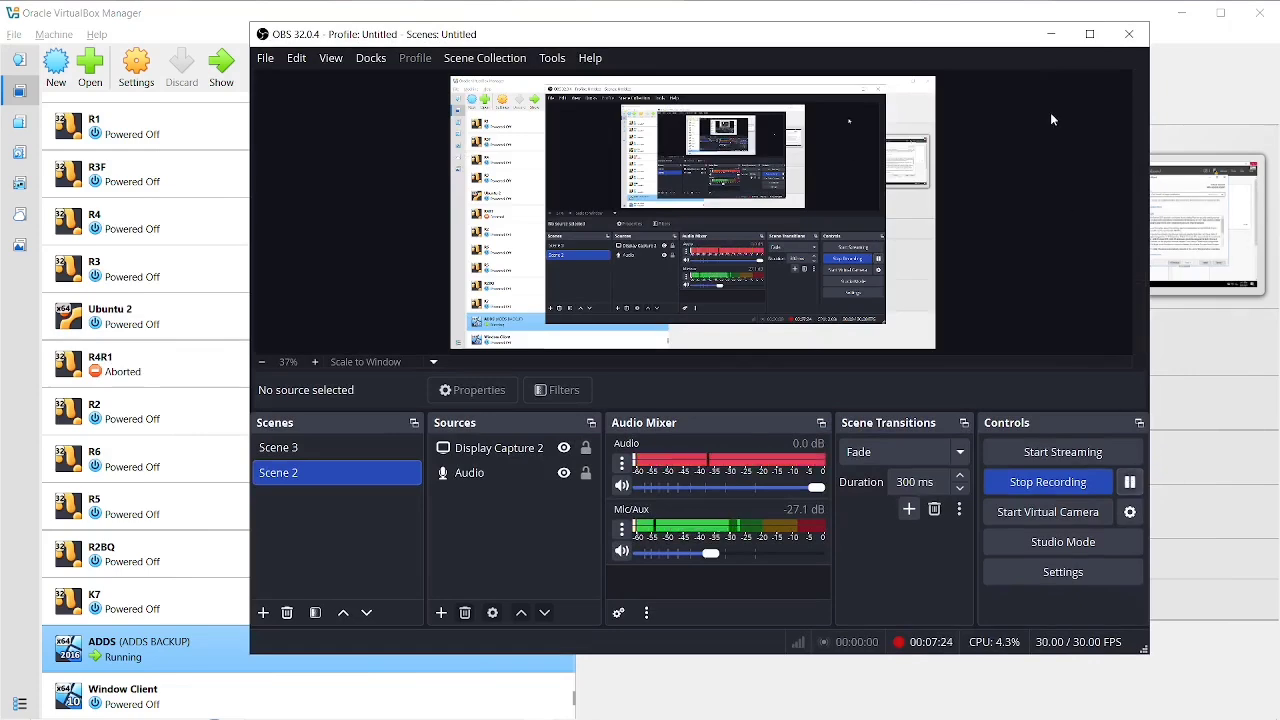
{"action": "left_click", "coordinate": [1055, 33]}
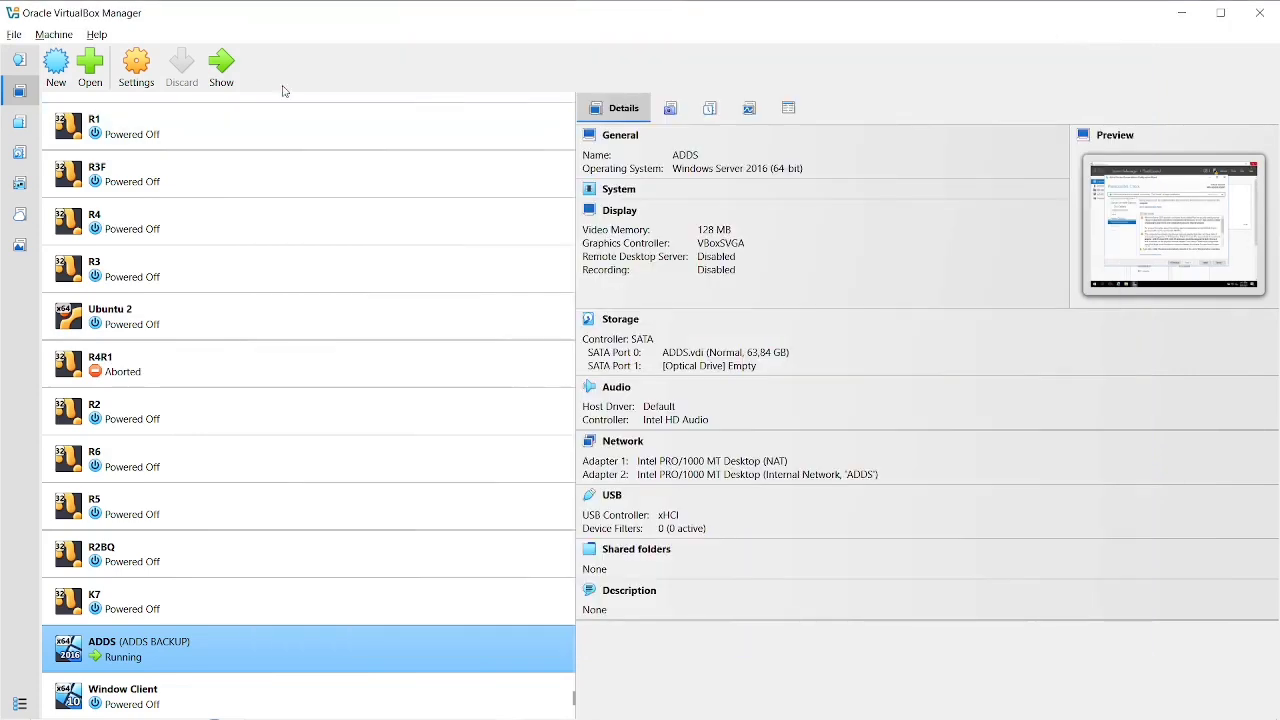
Return to the ADDS virtual machine, review the prerequisites check results, and start the domain controller installation.
{"action": "left_click", "coordinate": [235, 74]}
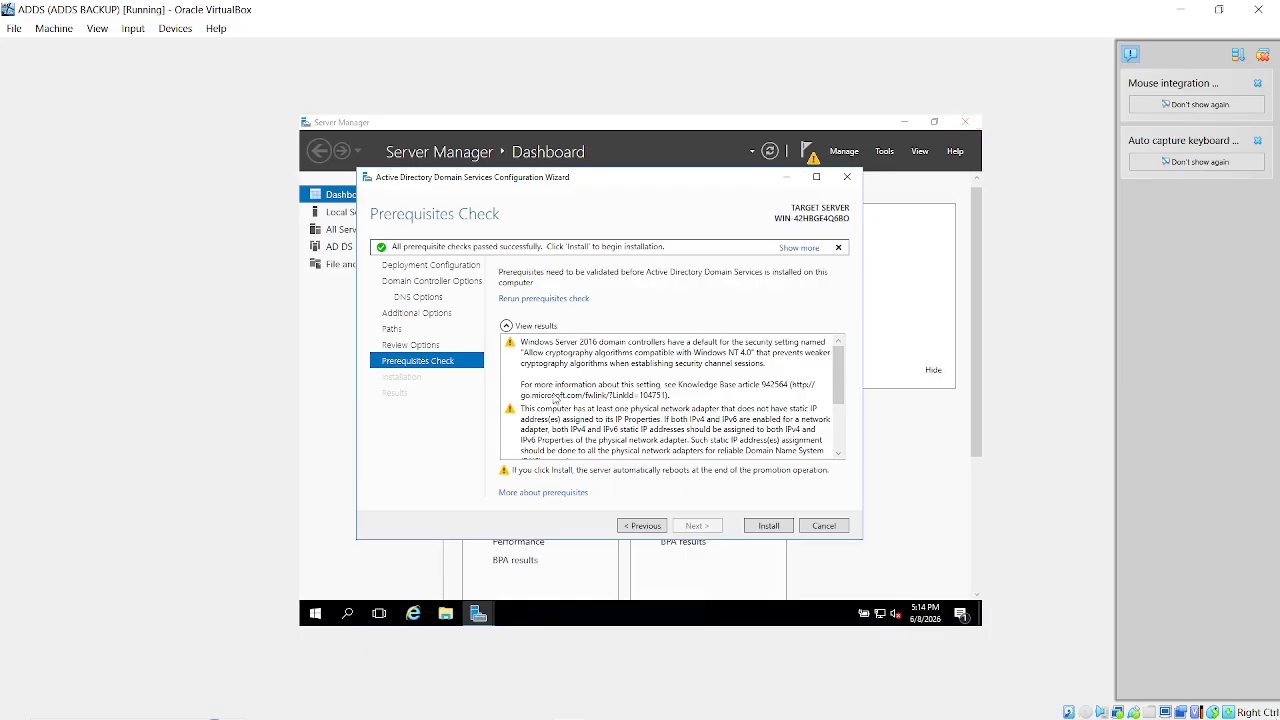
{"action": "scroll", "coordinate": [723, 403], "scroll_direction": "down", "scroll_amount": 5}
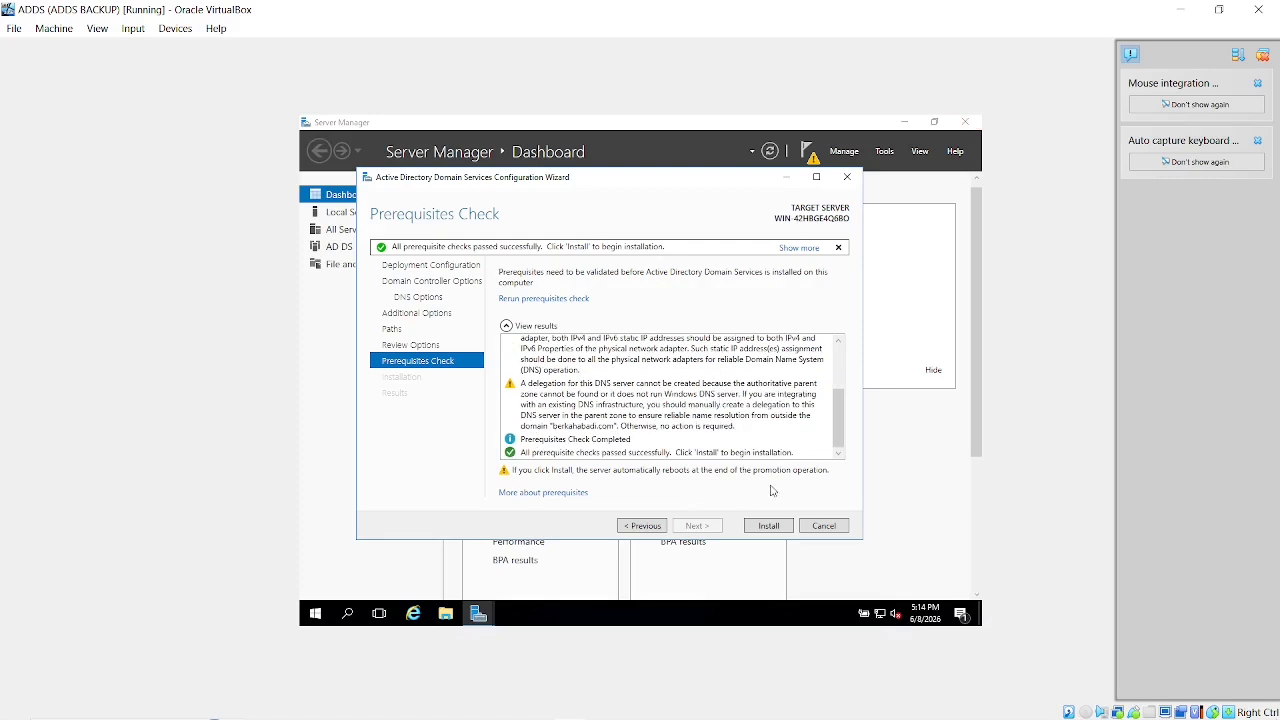
{"action": "left_click", "coordinate": [768, 528]}
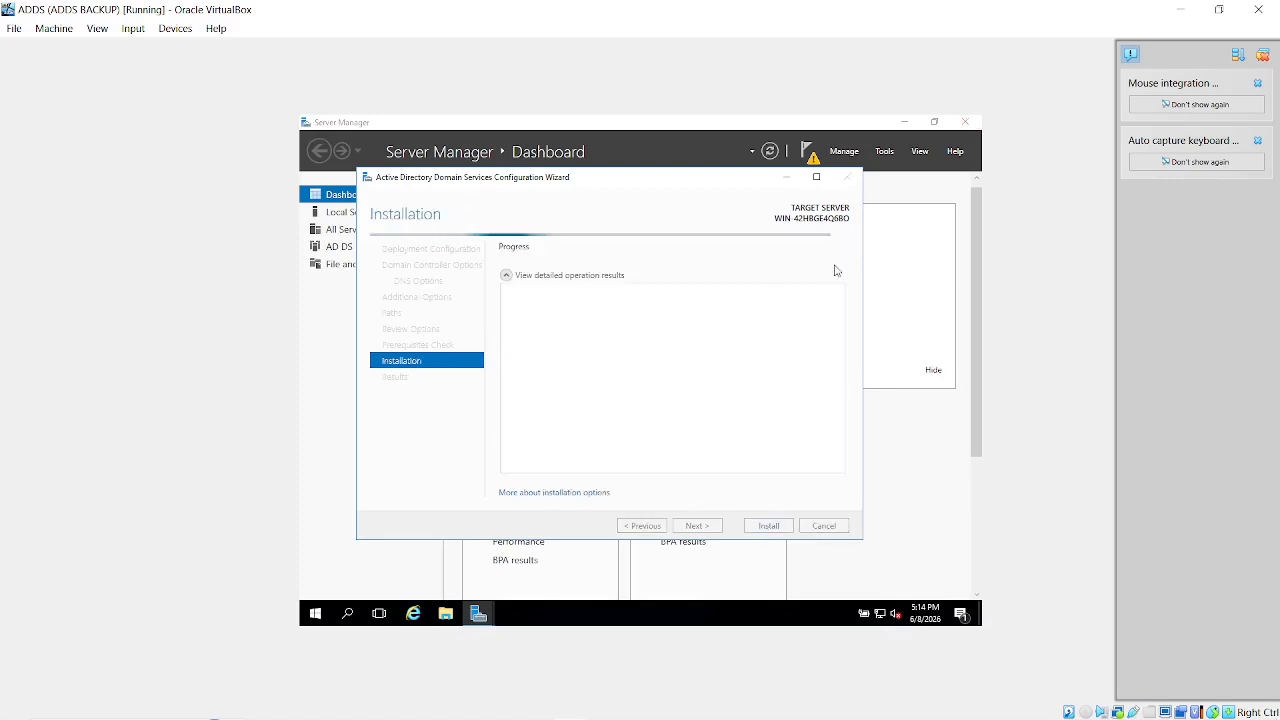
{"action": "left_click", "coordinate": [1175, 14]}
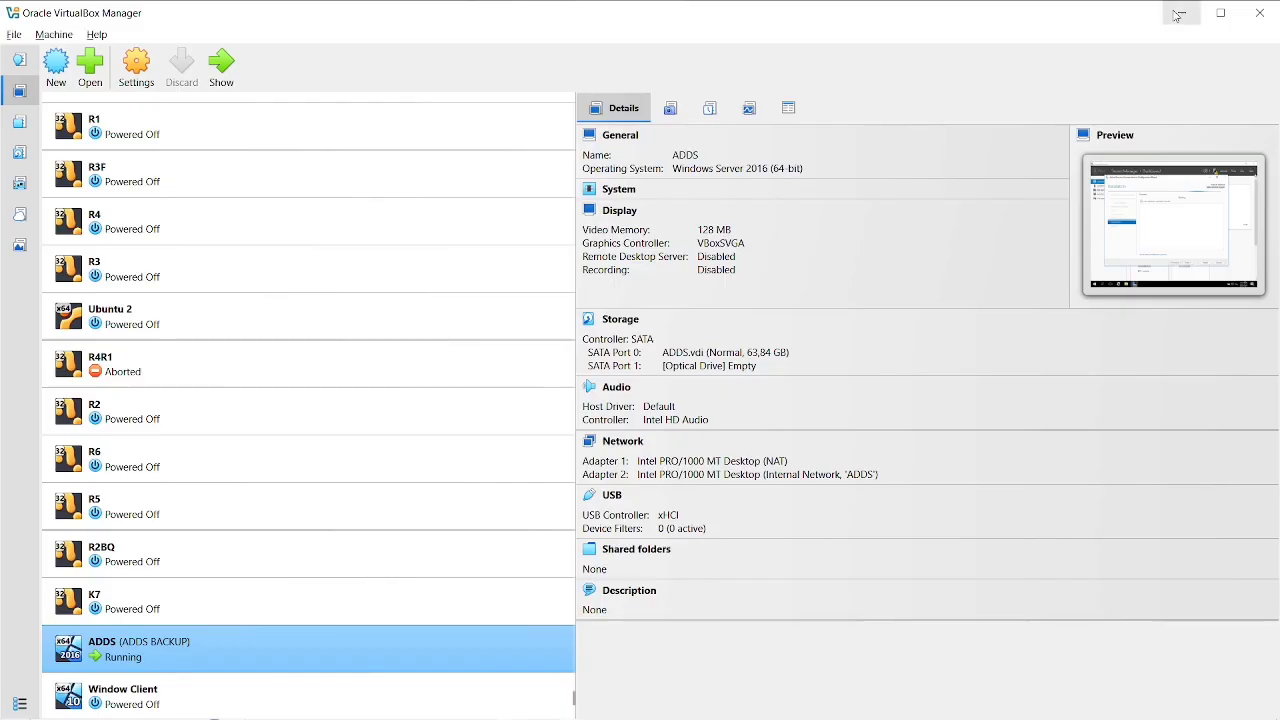
{"action": "key", "text": "alt+Tab"}
{"action": "key", "text": "Tab"}
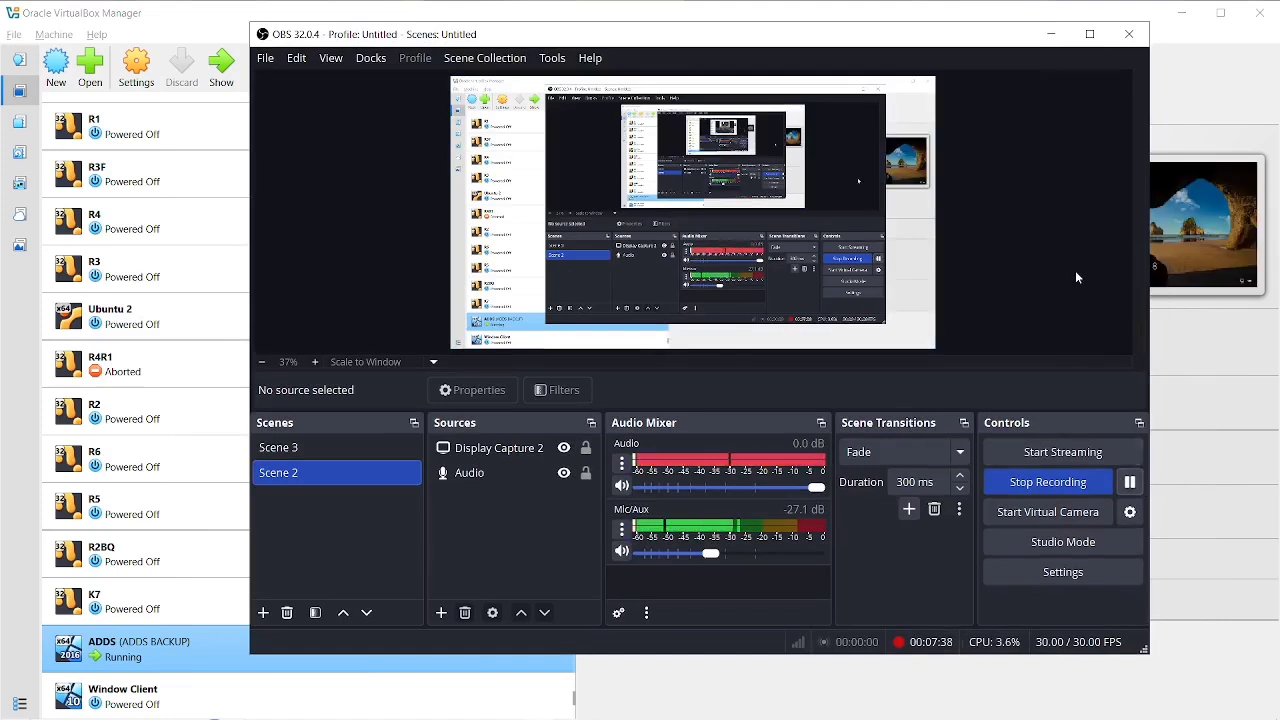
{"action": "left_click", "coordinate": [1049, 44]}
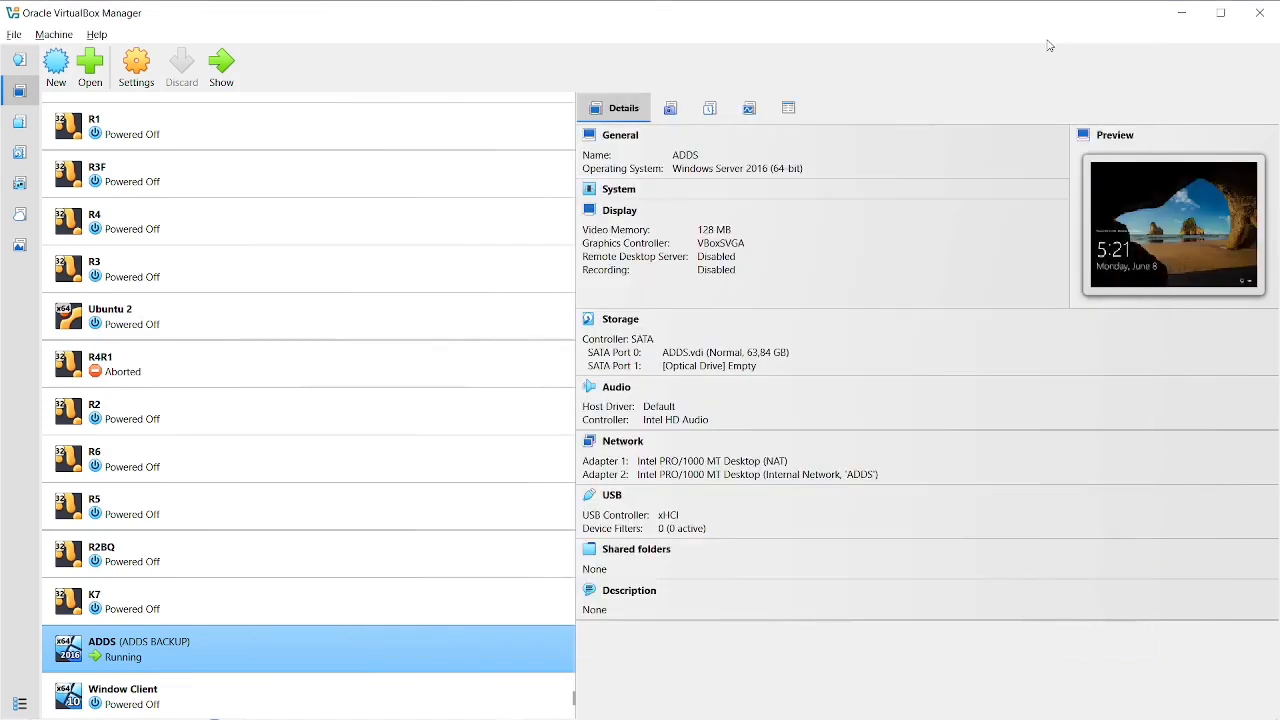
Show the restarted ADDS virtual machine and send it the unlock key sequence to bring up the sign-in screen.
{"action": "left_click", "coordinate": [222, 76]}
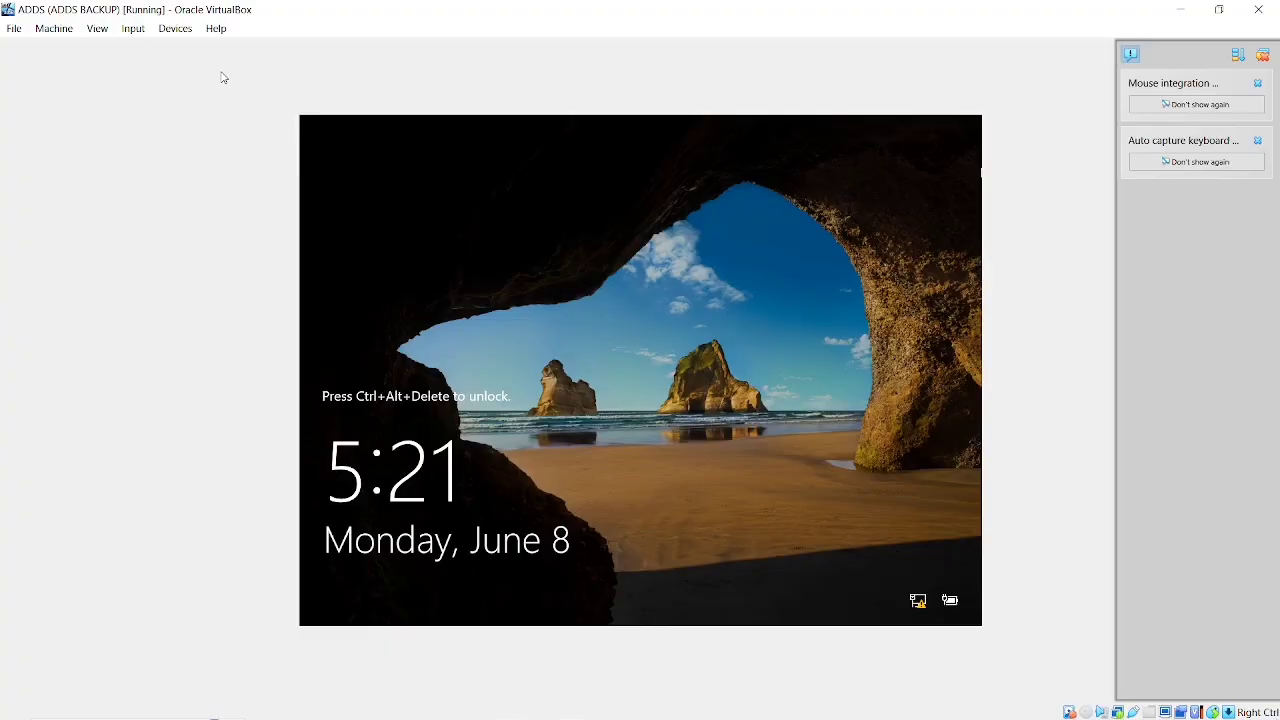
{"action": "left_click", "coordinate": [131, 30]}
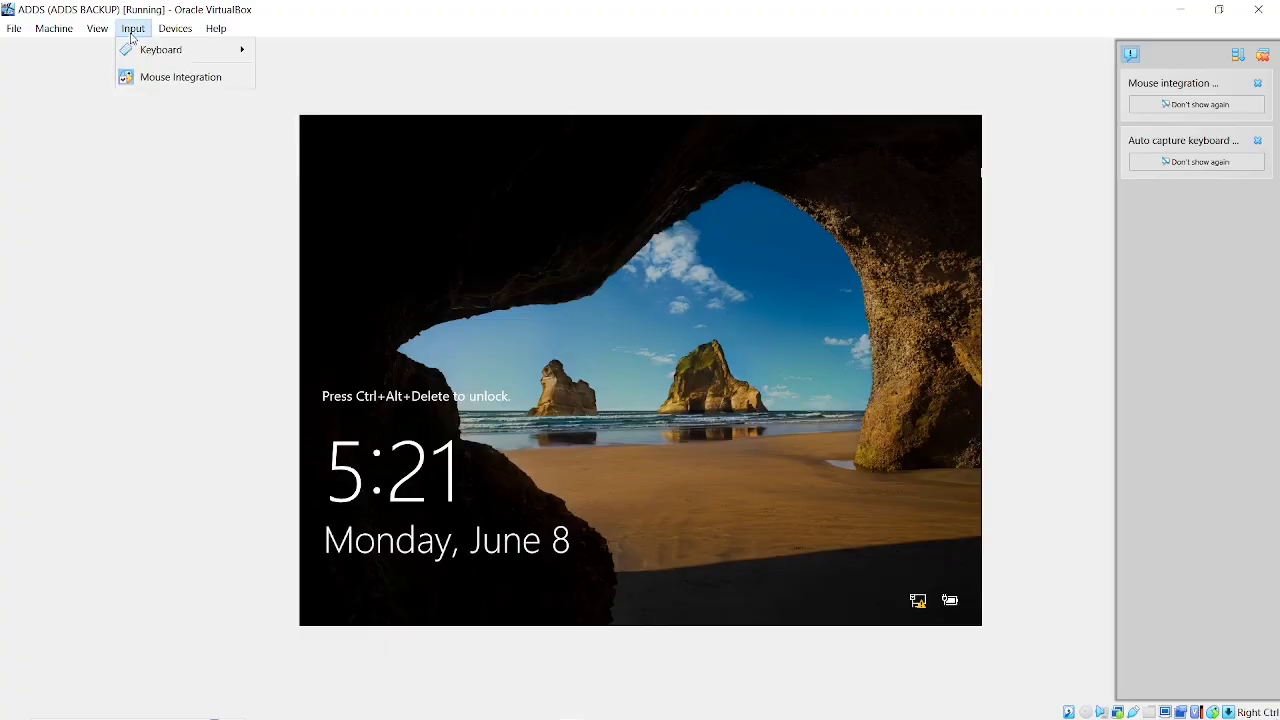
{"action": "mouse_move", "coordinate": [180, 55]}
{"action": "left_click", "coordinate": [326, 97]}
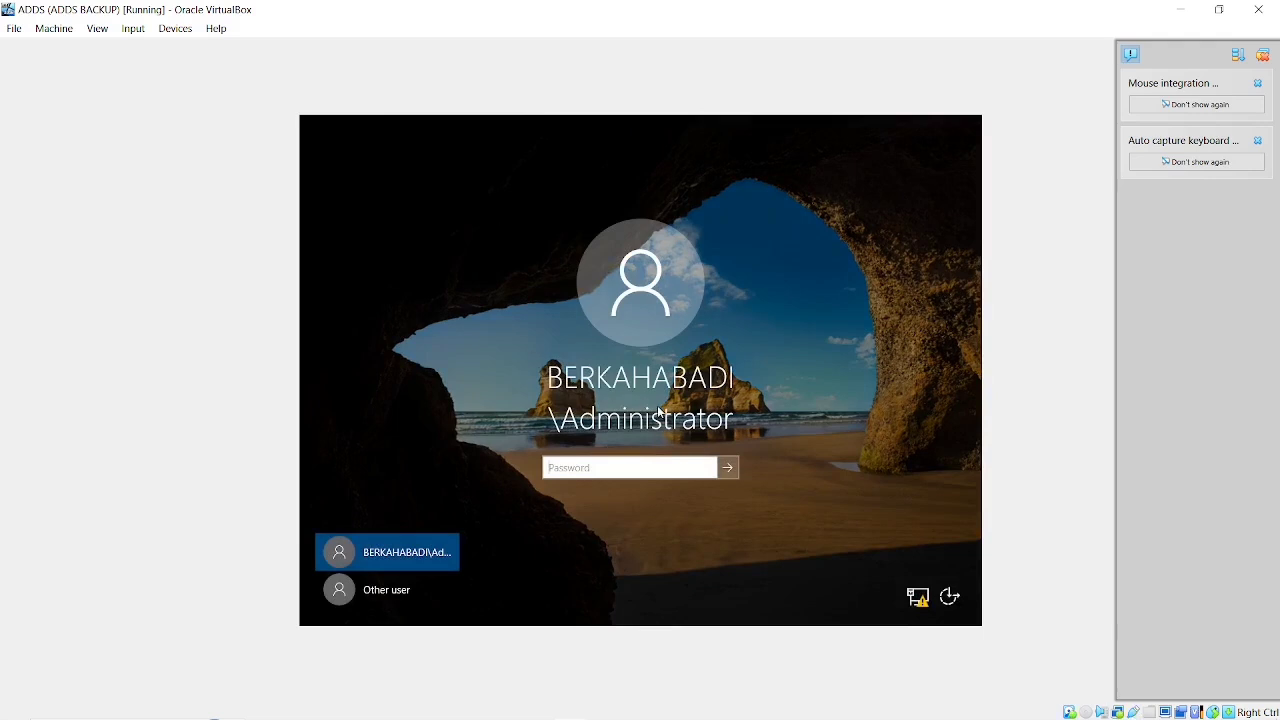
Sign in as BERKAHABADI\Administrator with the account password and look over the Server Manager dashboard.
{"action": "type", "text": "***"}
{"action": "key", "text": "Return"}
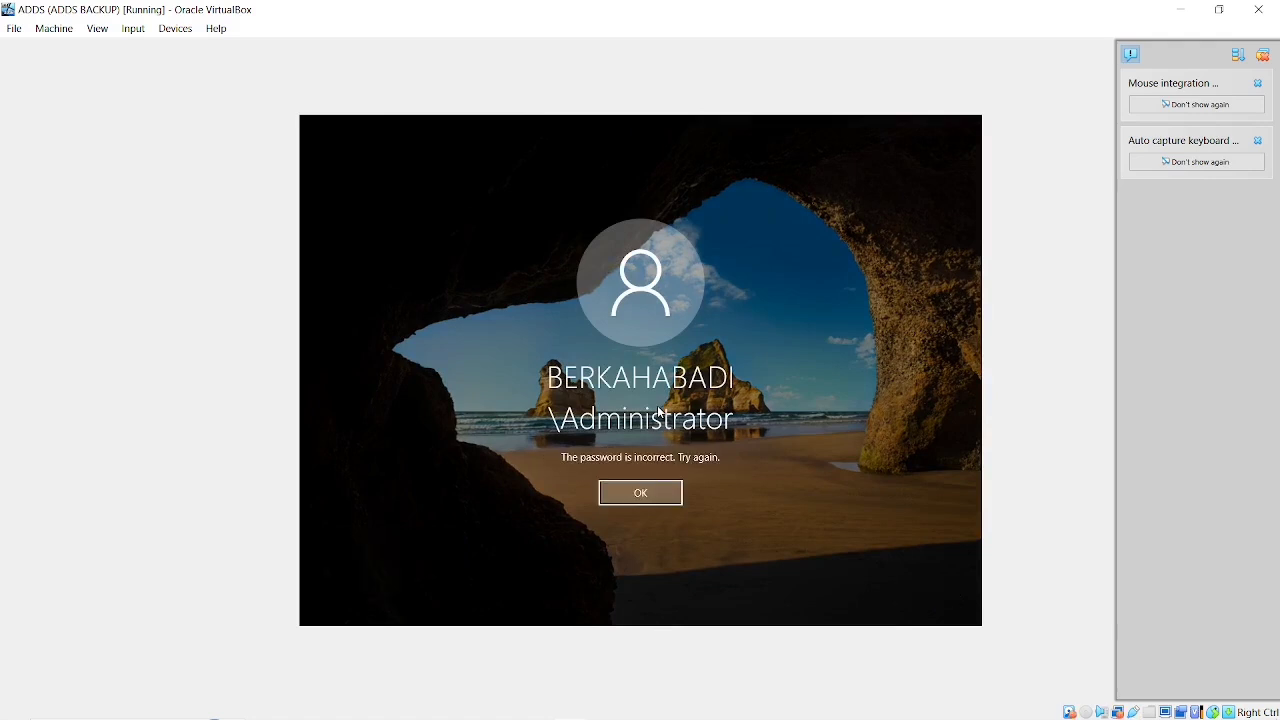
{"action": "key", "text": "Return"}
{"action": "type", "text": "***"}
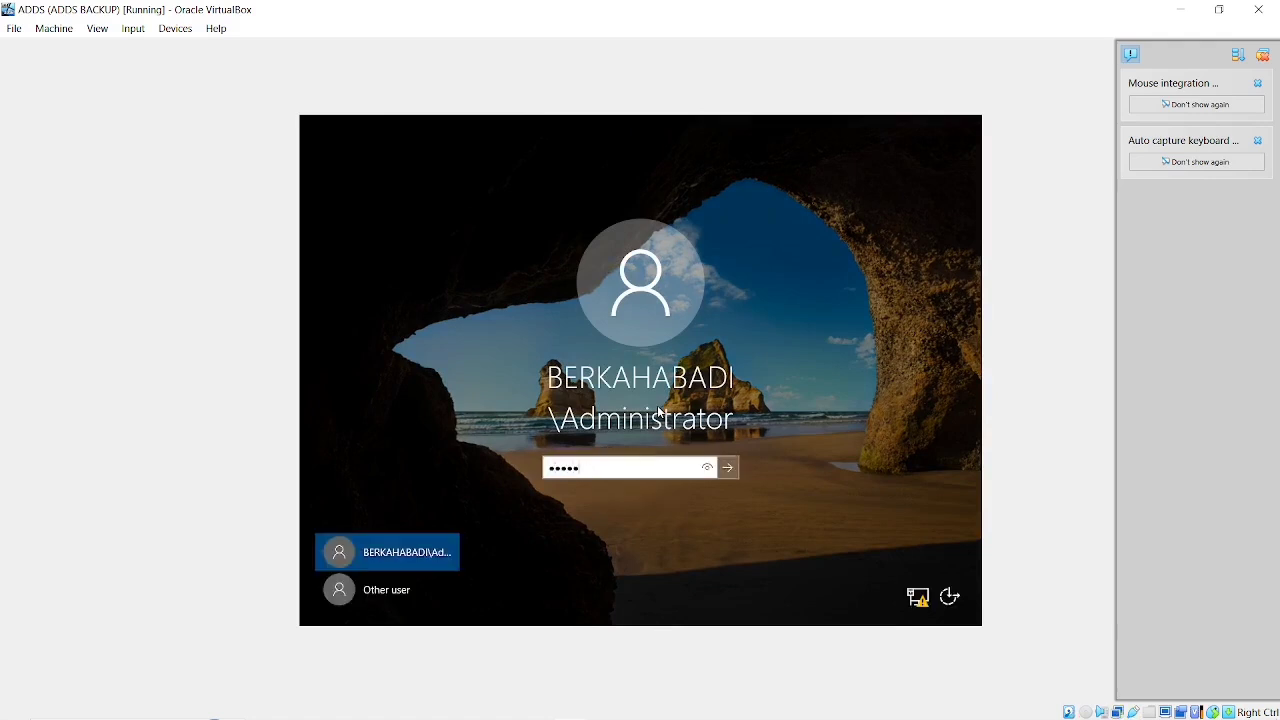
{"action": "key", "text": "Return"}
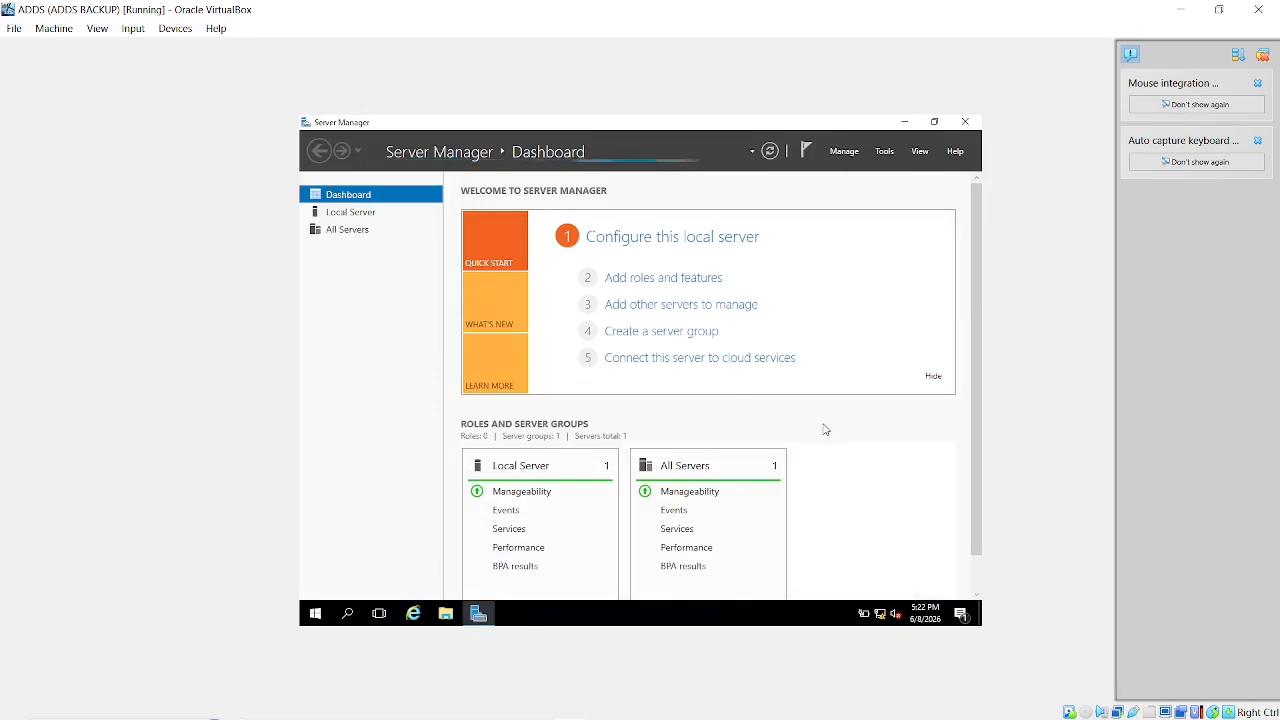
{"action": "scroll", "coordinate": [825, 429], "scroll_direction": "down", "scroll_amount": 1}
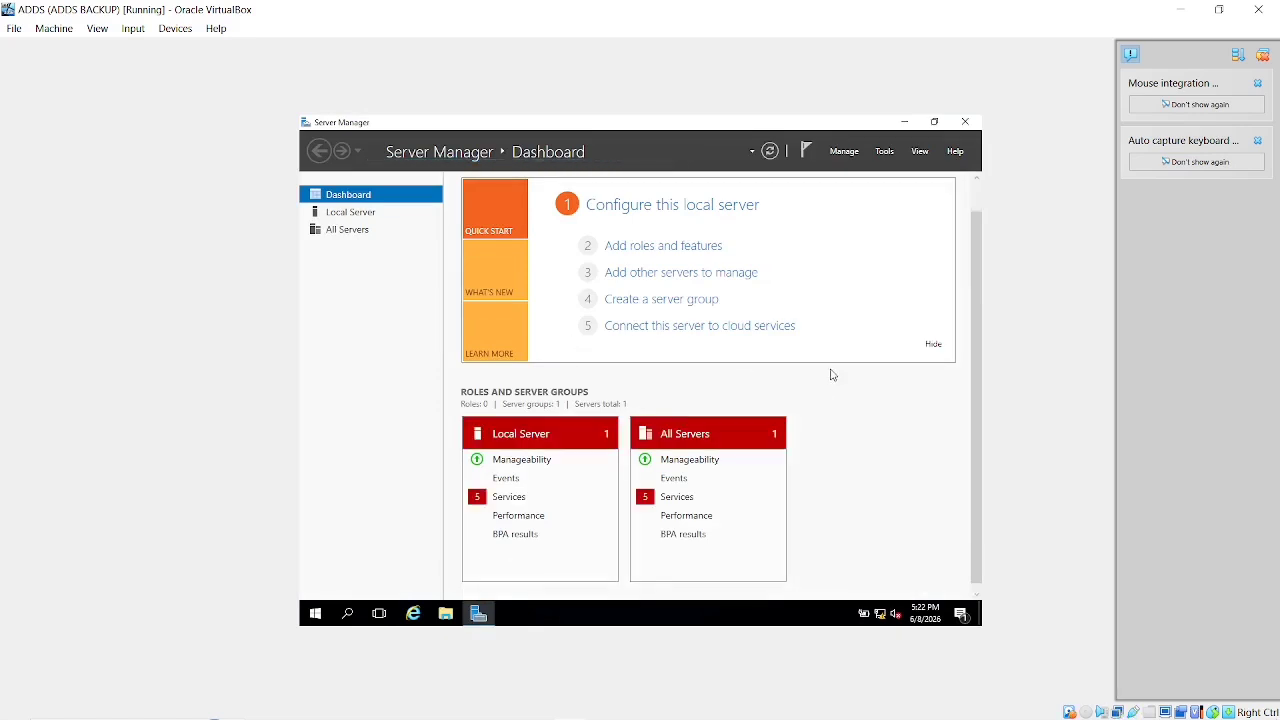
{"action": "scroll", "coordinate": [830, 374], "scroll_direction": "up", "scroll_amount": 1}
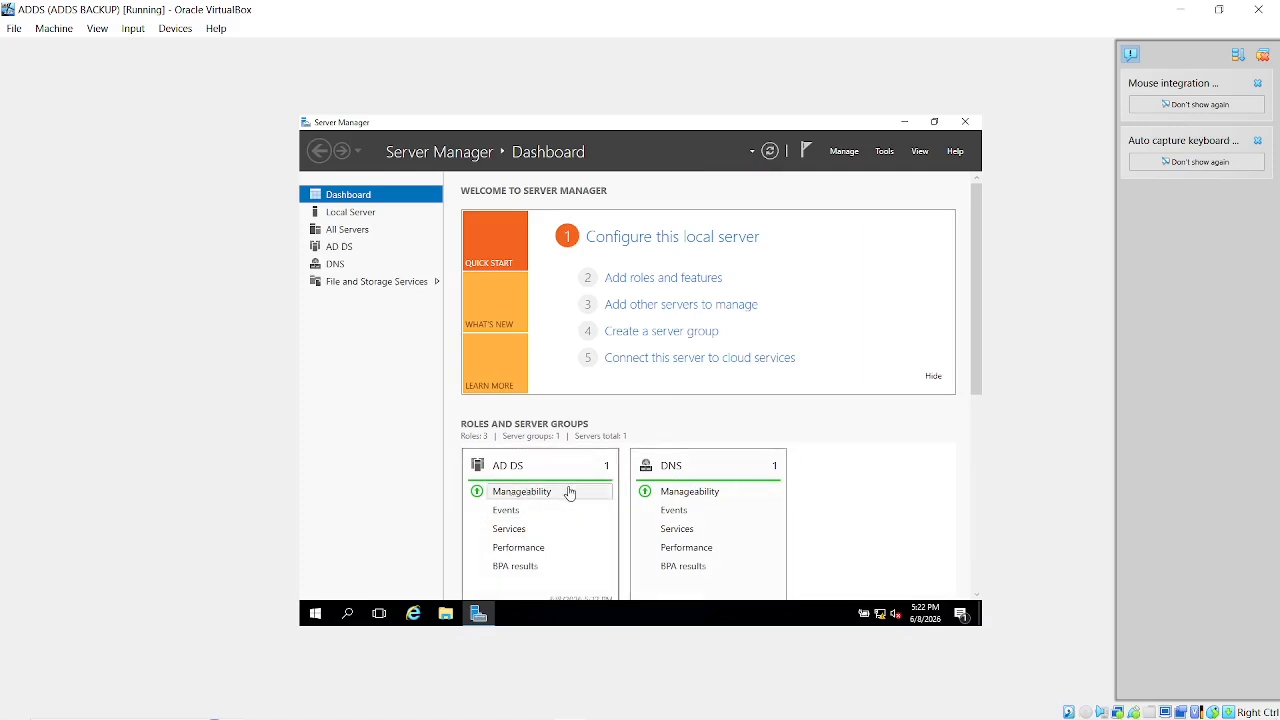
Search for Control Panel on the server, launch it, and open its Network and Internet settings.
{"action": "left_click", "coordinate": [346, 615]}
{"action": "type", "text": "c"}
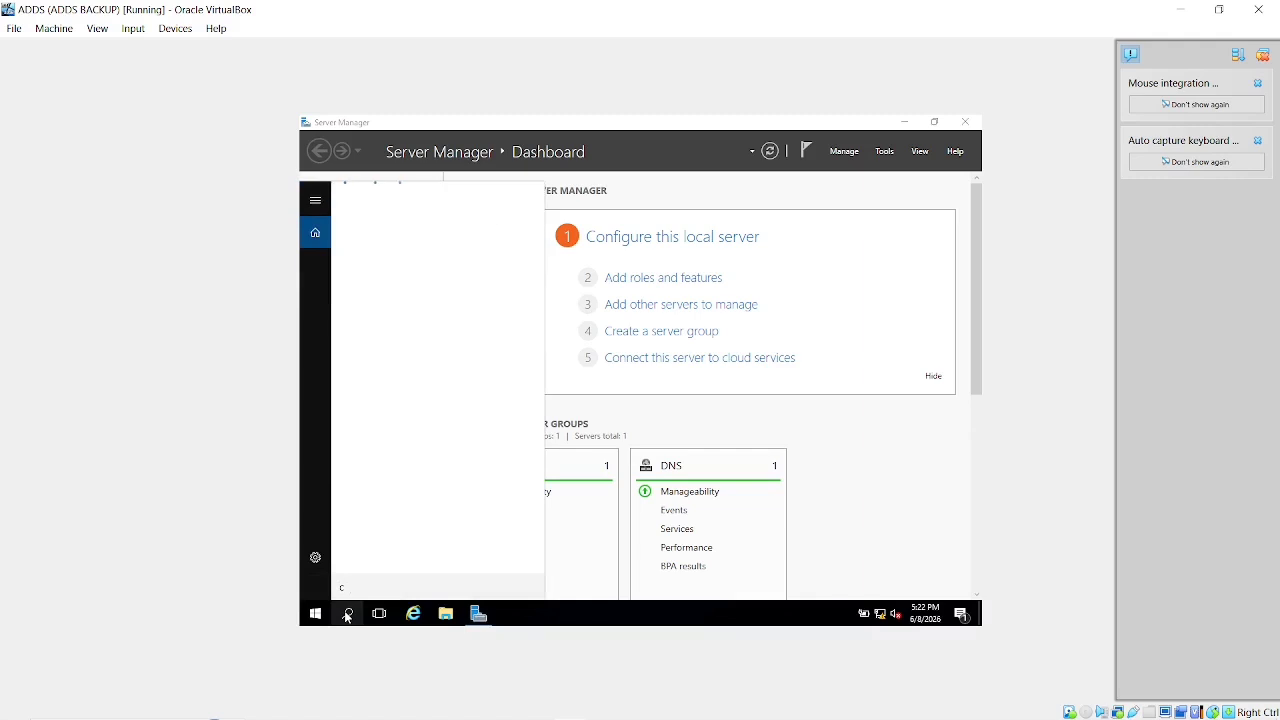
{"action": "type", "text": "ontr"}
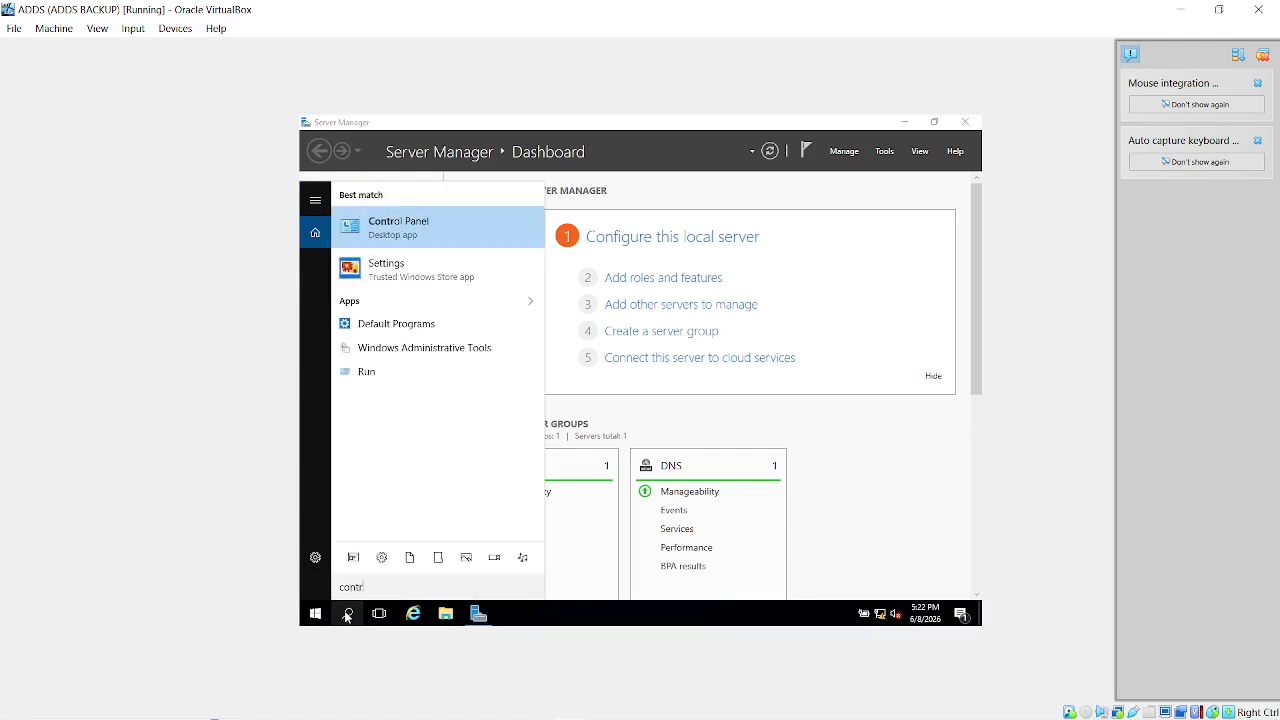
{"action": "key", "text": "Return"}
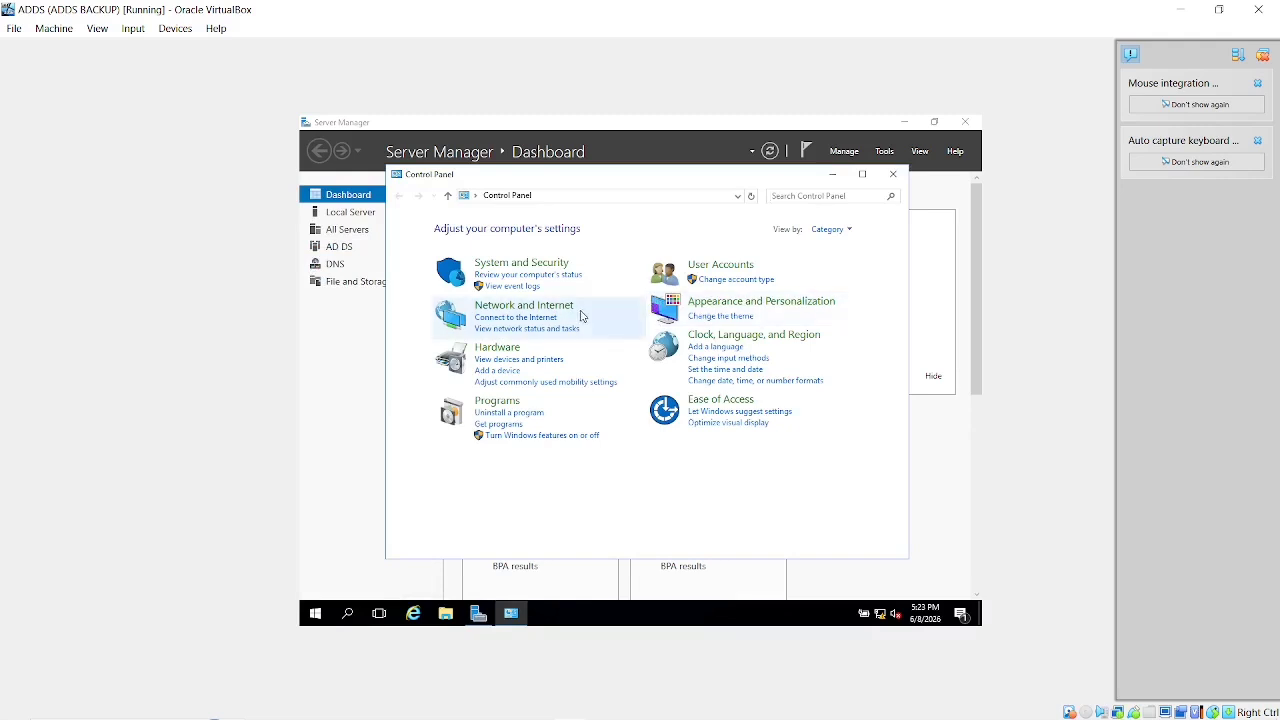
{"action": "left_click", "coordinate": [556, 313]}
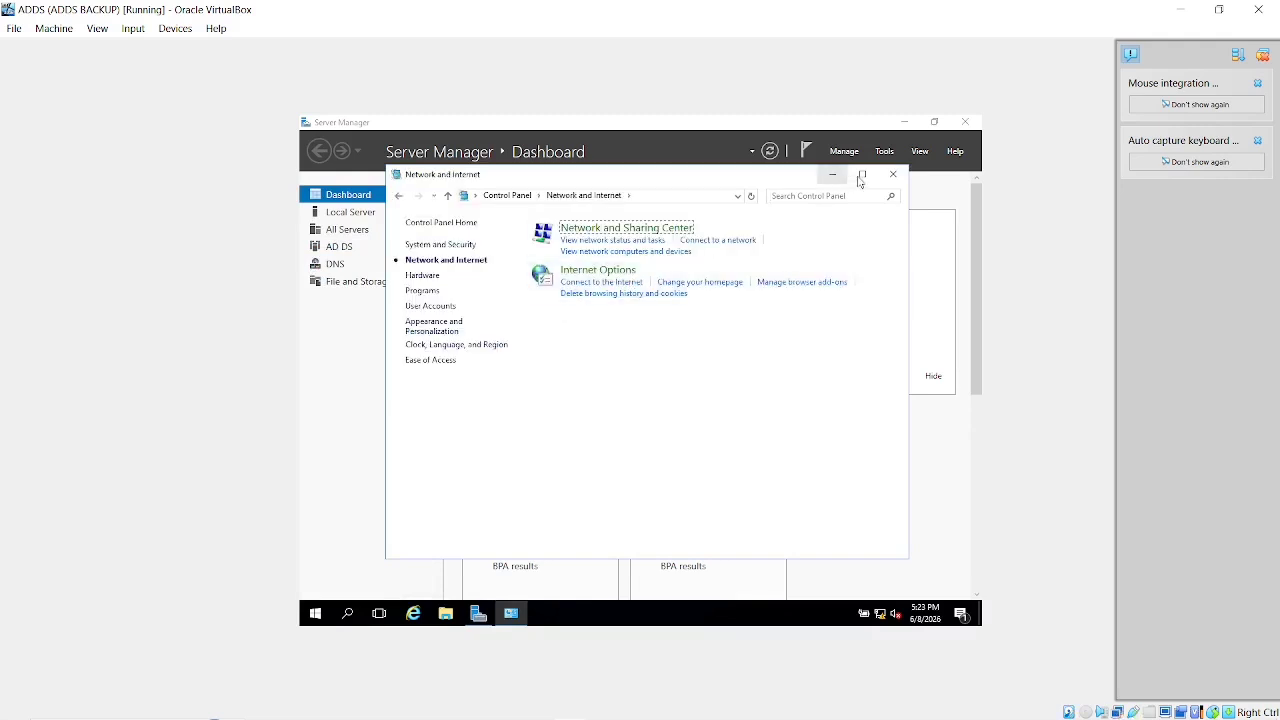
Compare the network adapter details of the Window Client and ADDS machines in VirtualBox Manager, then return to the server.
{"action": "left_click", "coordinate": [1180, 9]}
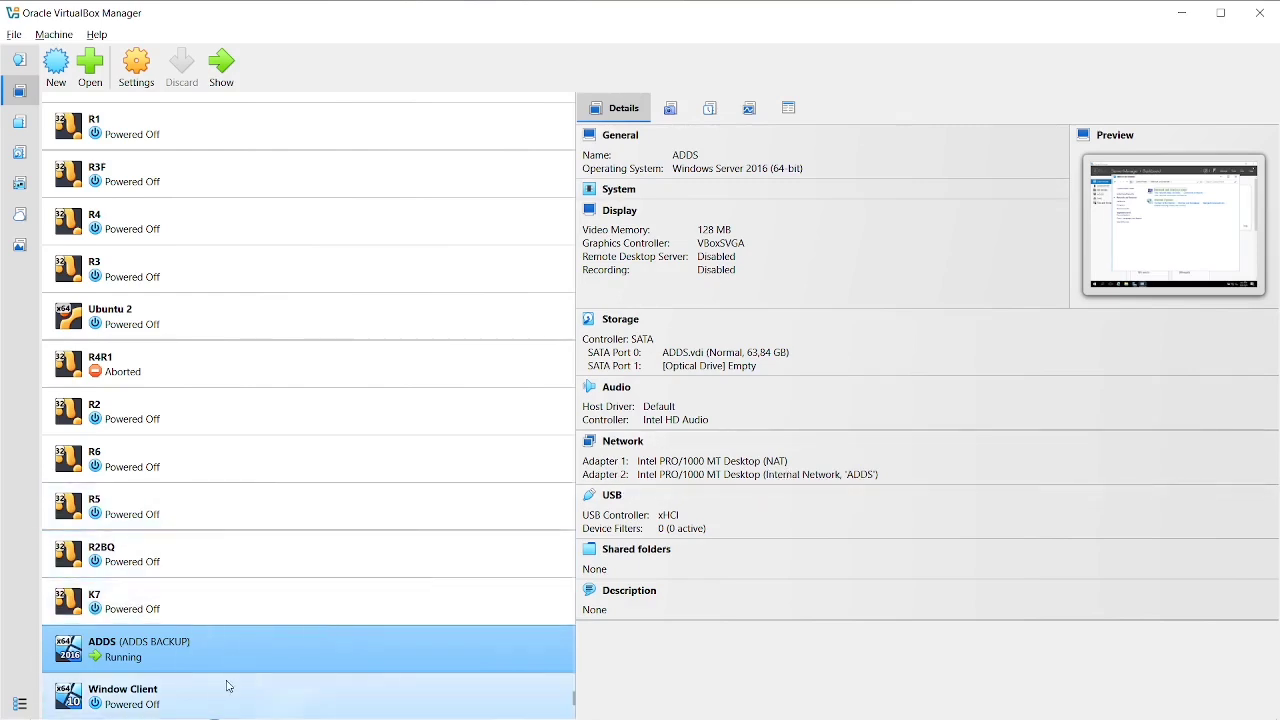
{"action": "left_click", "coordinate": [201, 698]}
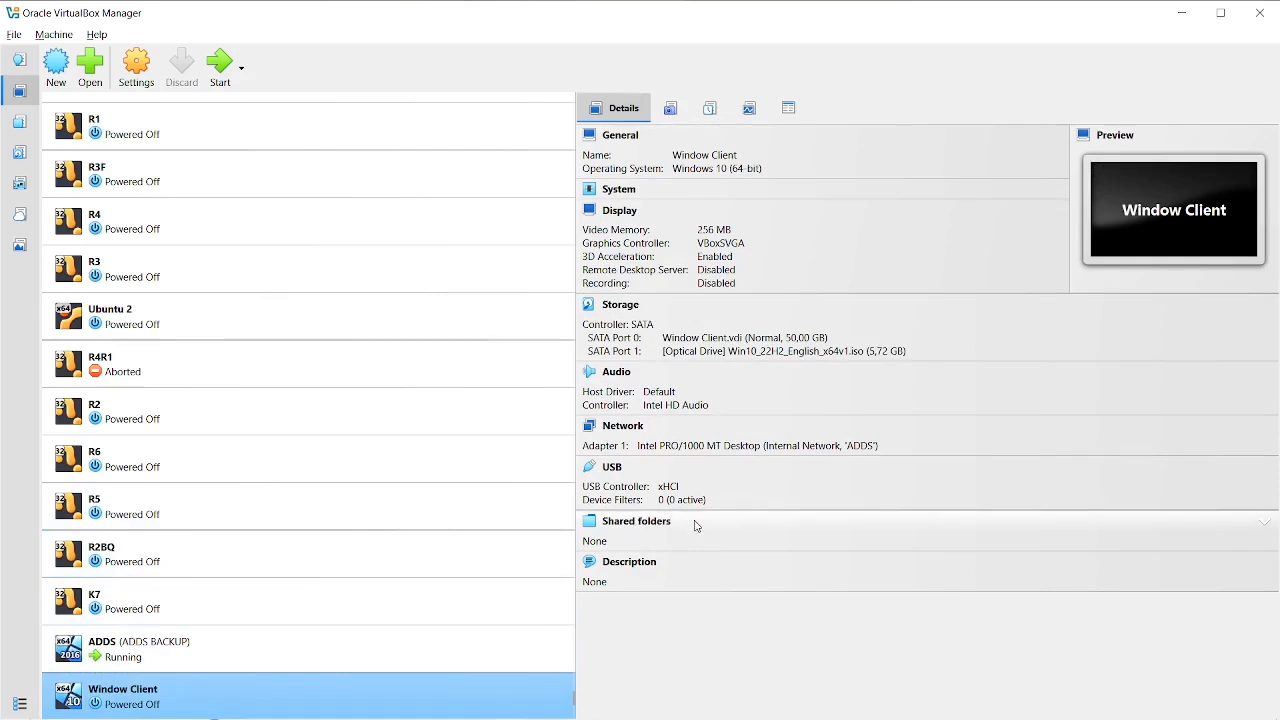
{"action": "left_click", "coordinate": [376, 649]}
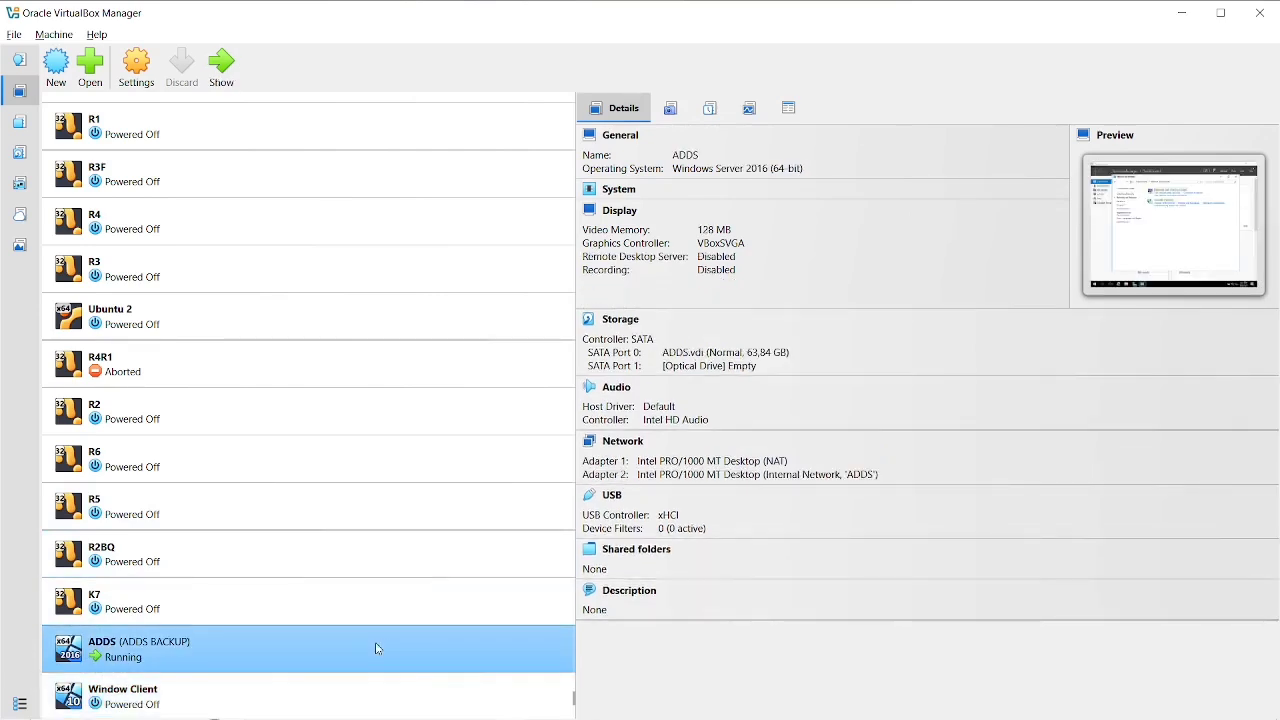
{"action": "left_click", "coordinate": [1181, 13]}
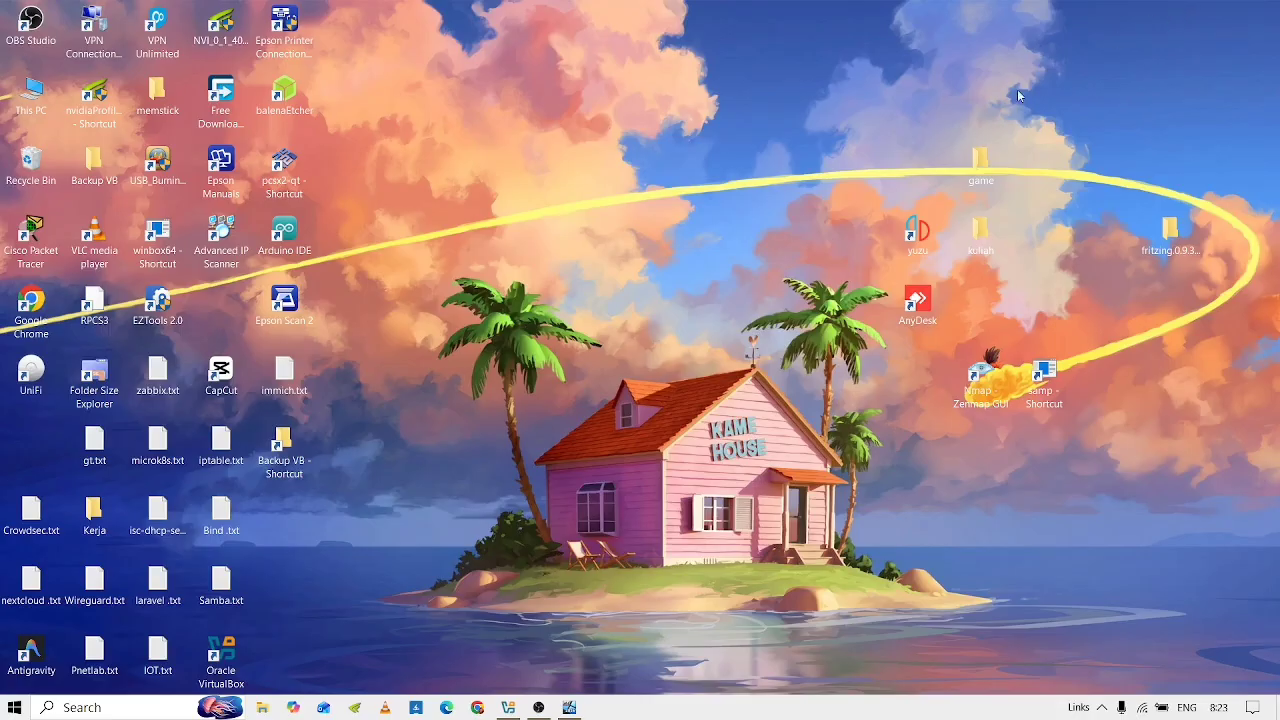
{"action": "key", "text": "alt+Tab"}
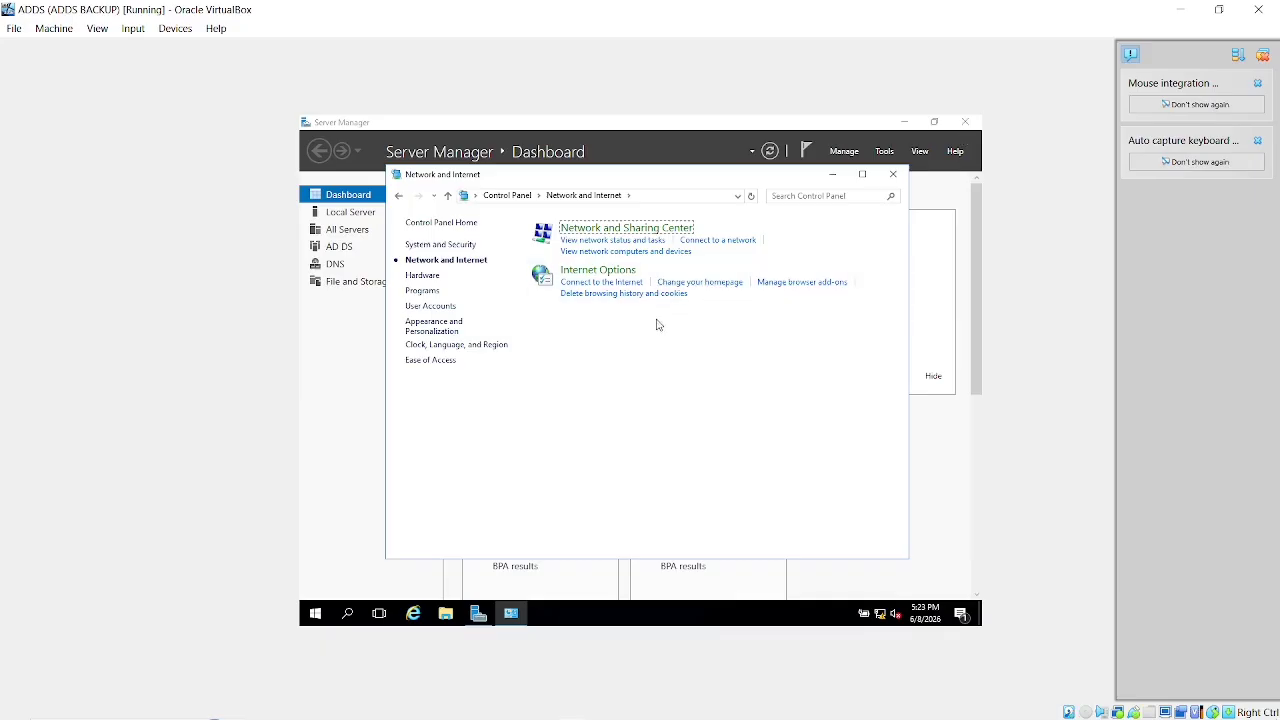
Open the Network Connections list from the Network and Sharing Center and display the properties of the Ethernet 2 adapter.
{"action": "left_click", "coordinate": [603, 238]}
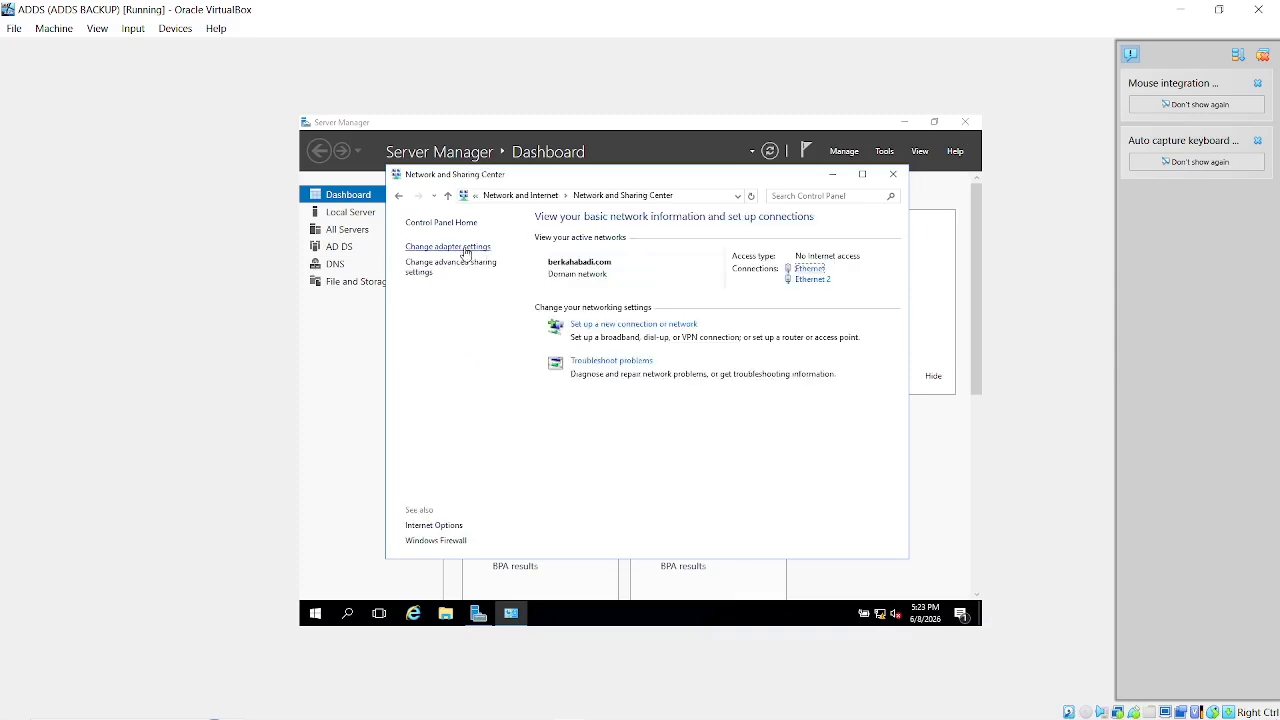
{"action": "left_click", "coordinate": [465, 249]}
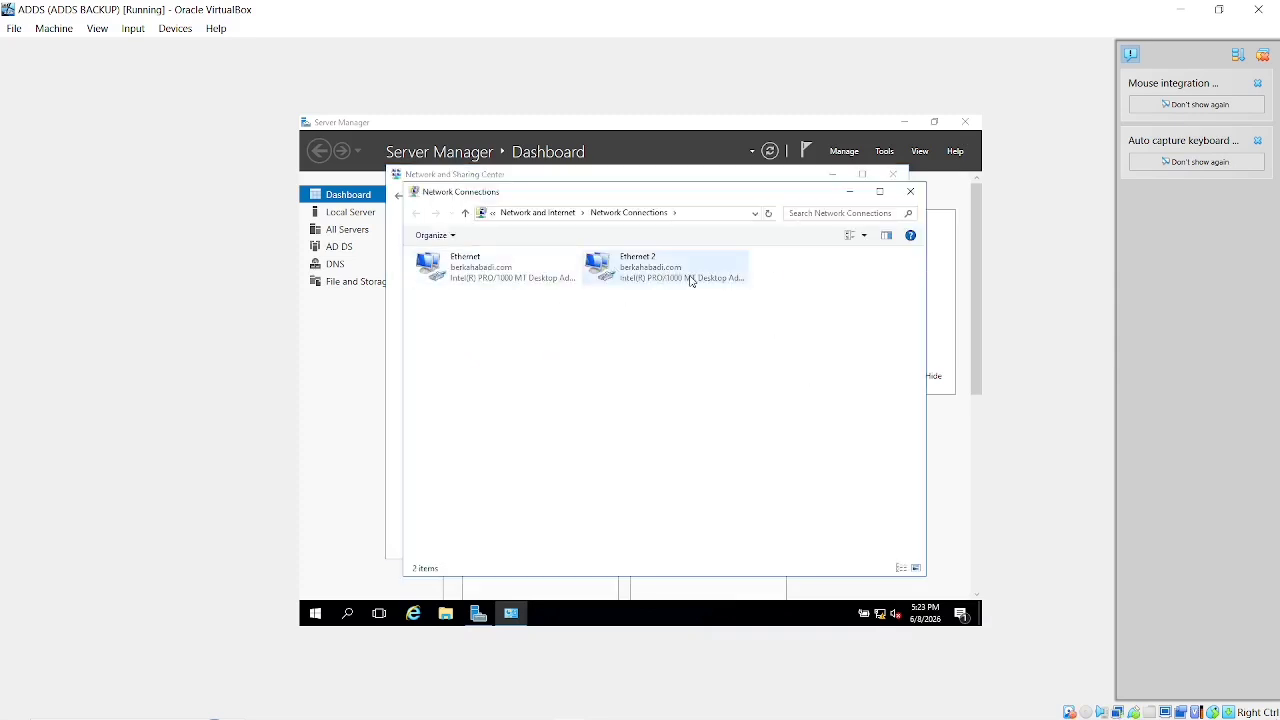
{"action": "left_click", "coordinate": [625, 272]}
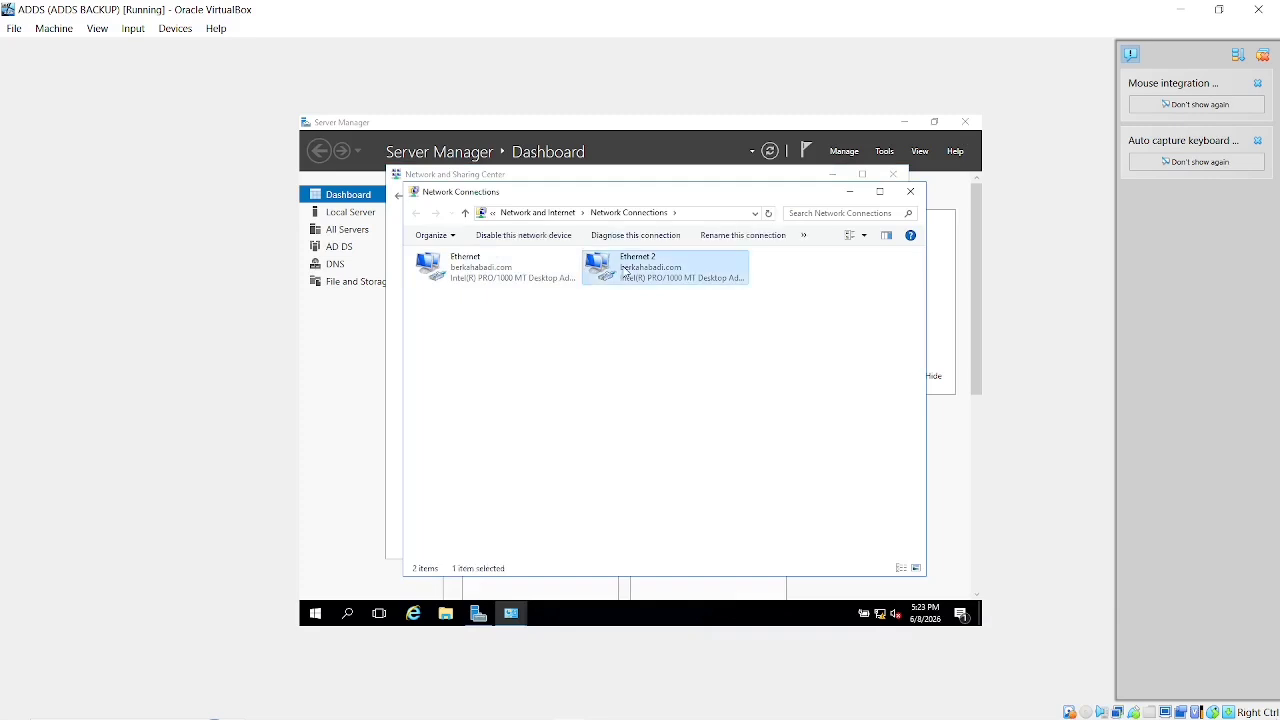
{"action": "right_click", "coordinate": [625, 272]}
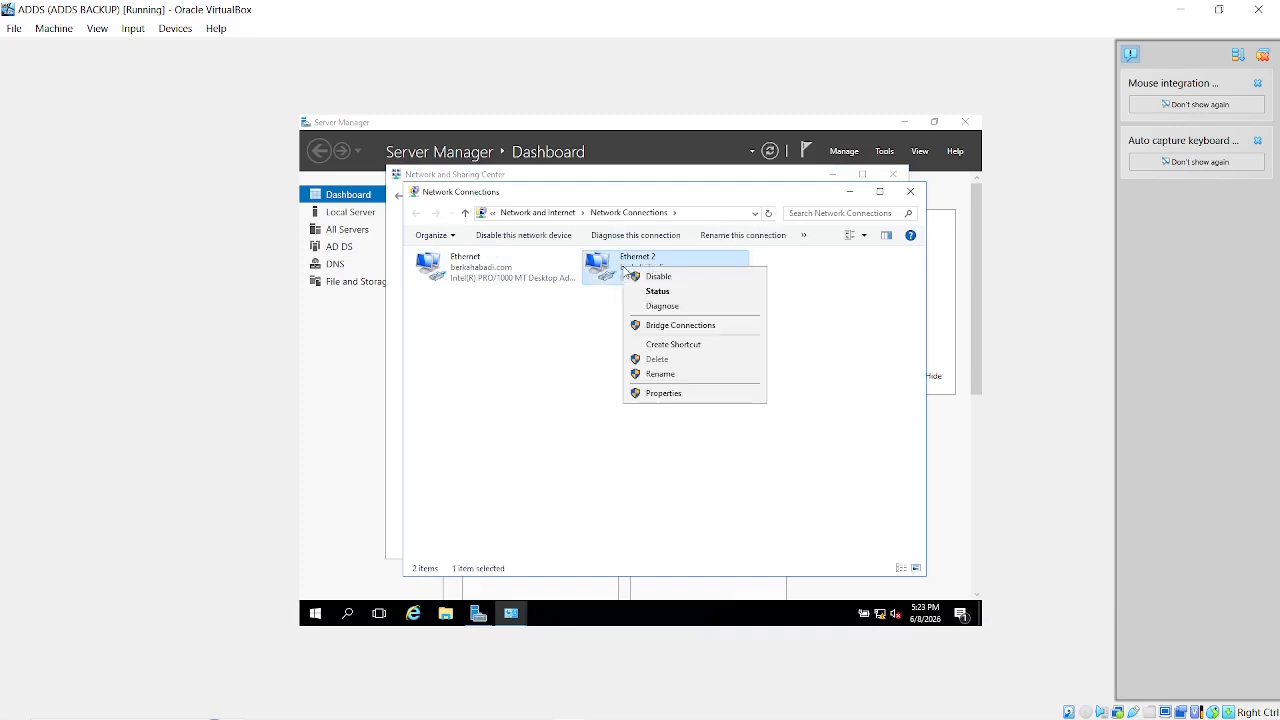
{"action": "left_click", "coordinate": [659, 394]}
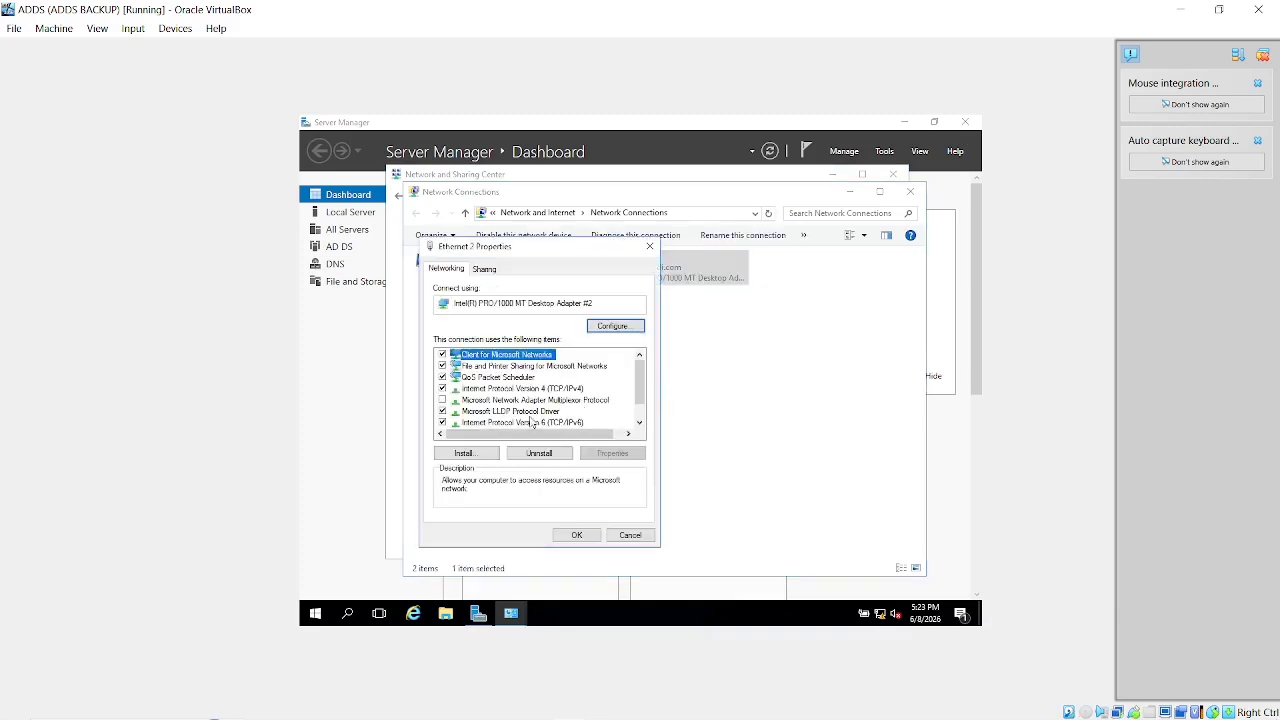
Give Ethernet 2 the static IPv4 address 192.168.10.10, subnet mask 255.255.255.0 and preferred DNS server 192.168.10.10, and close Network Connections.
{"action": "double_click", "coordinate": [522, 391]}
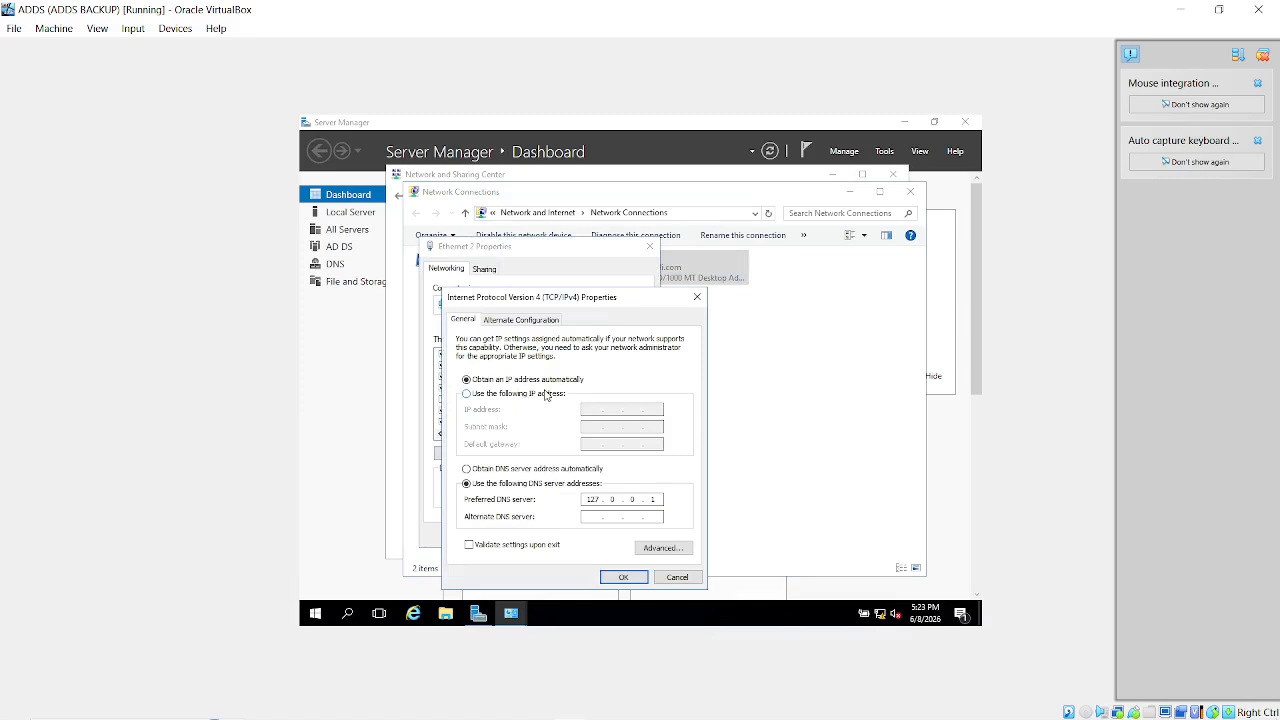
{"action": "left_click", "coordinate": [545, 394]}
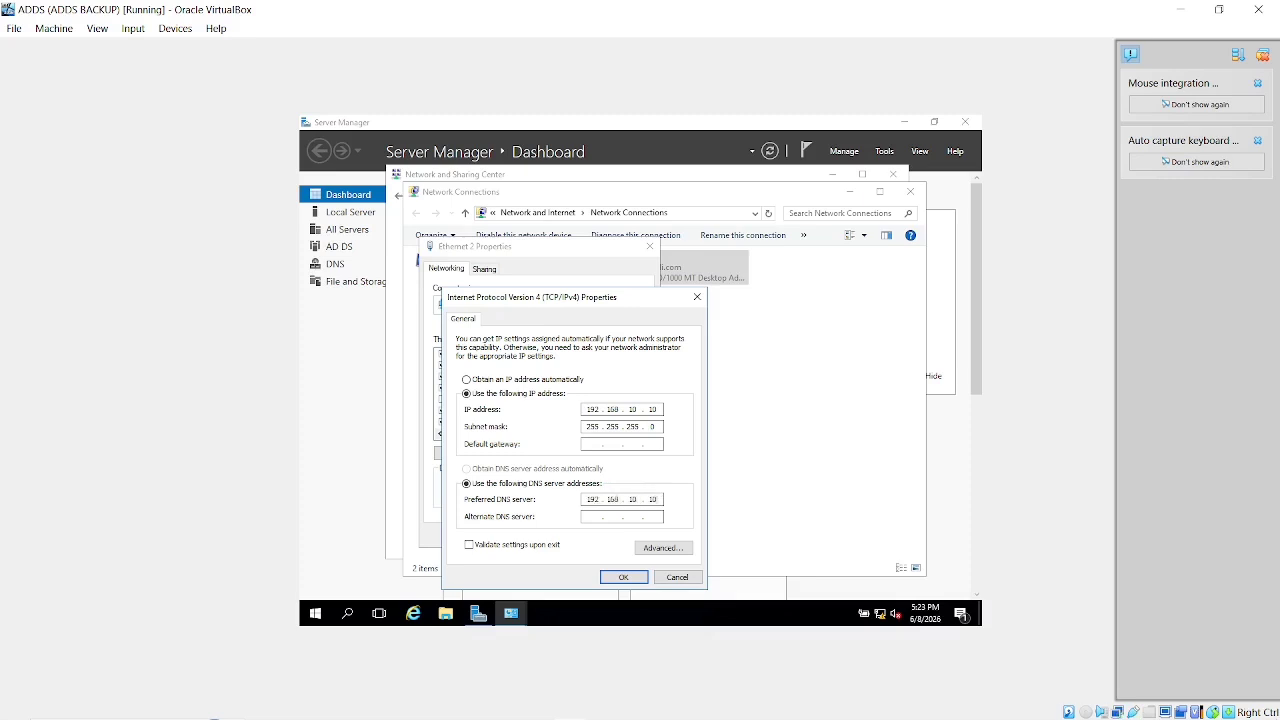
{"action": "left_click", "coordinate": [618, 582]}
{"action": "left_click", "coordinate": [576, 538]}
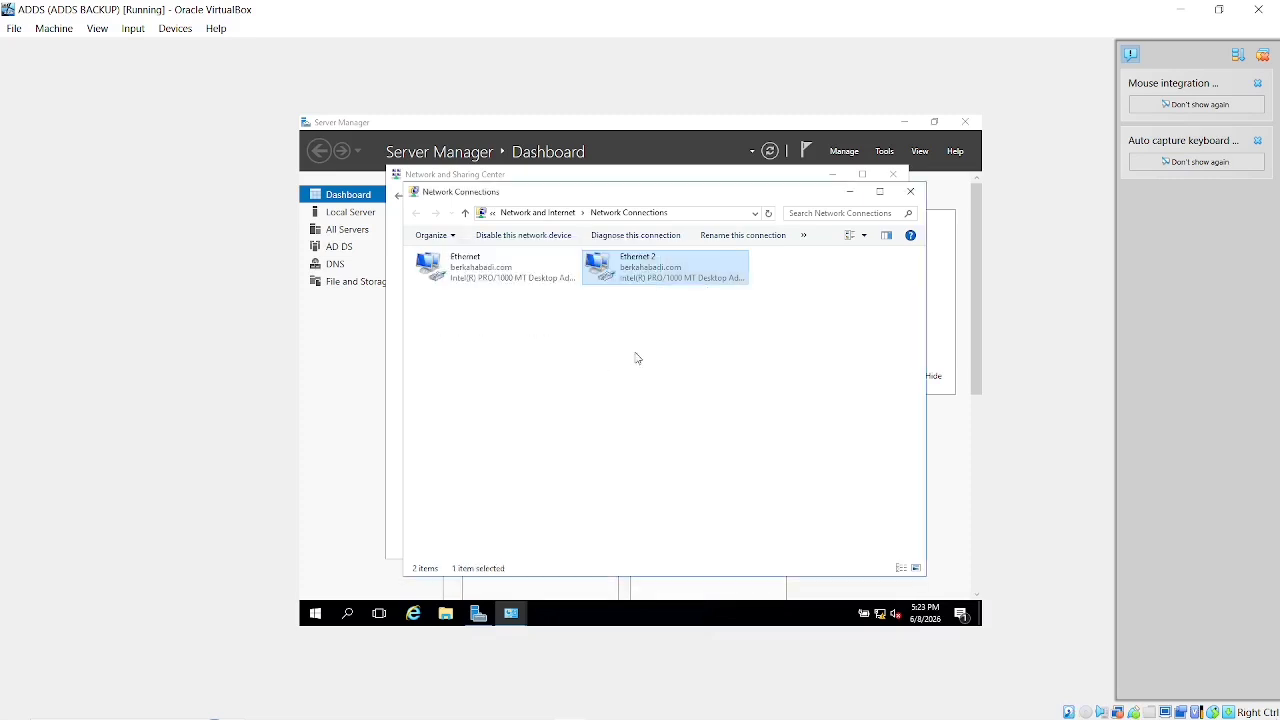
{"action": "left_click", "coordinate": [593, 324]}
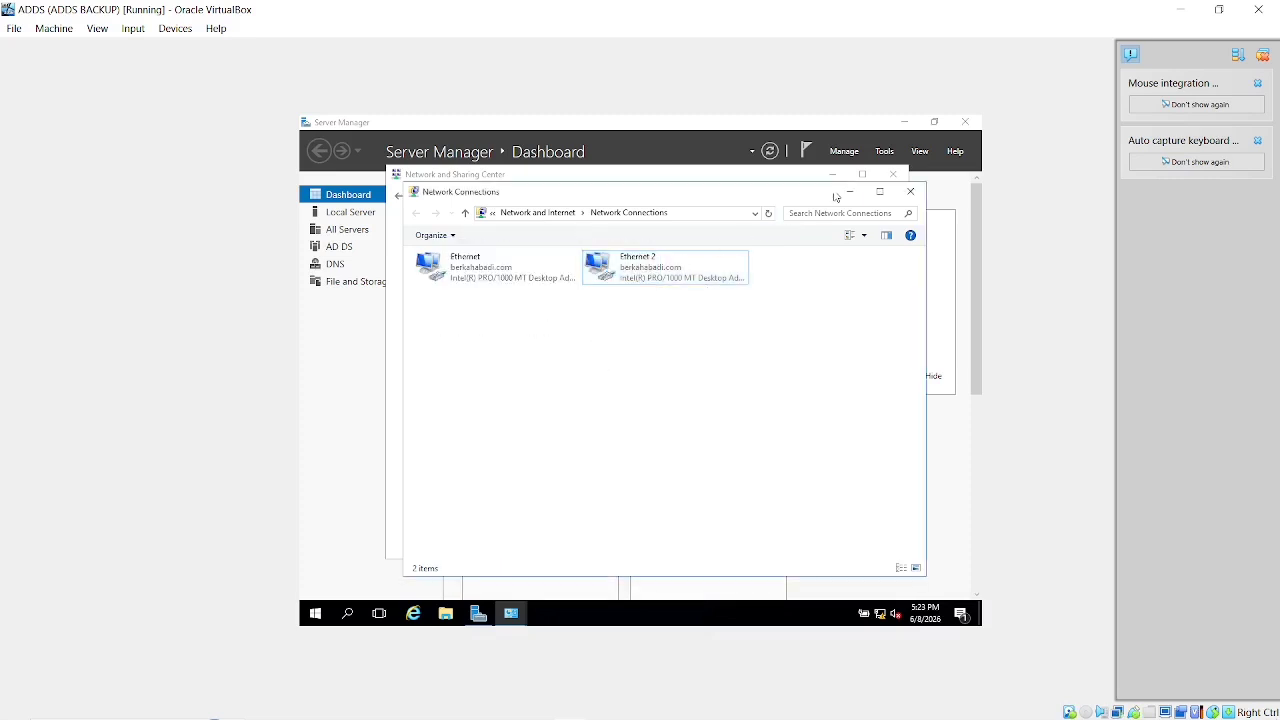
{"action": "left_click", "coordinate": [908, 191]}
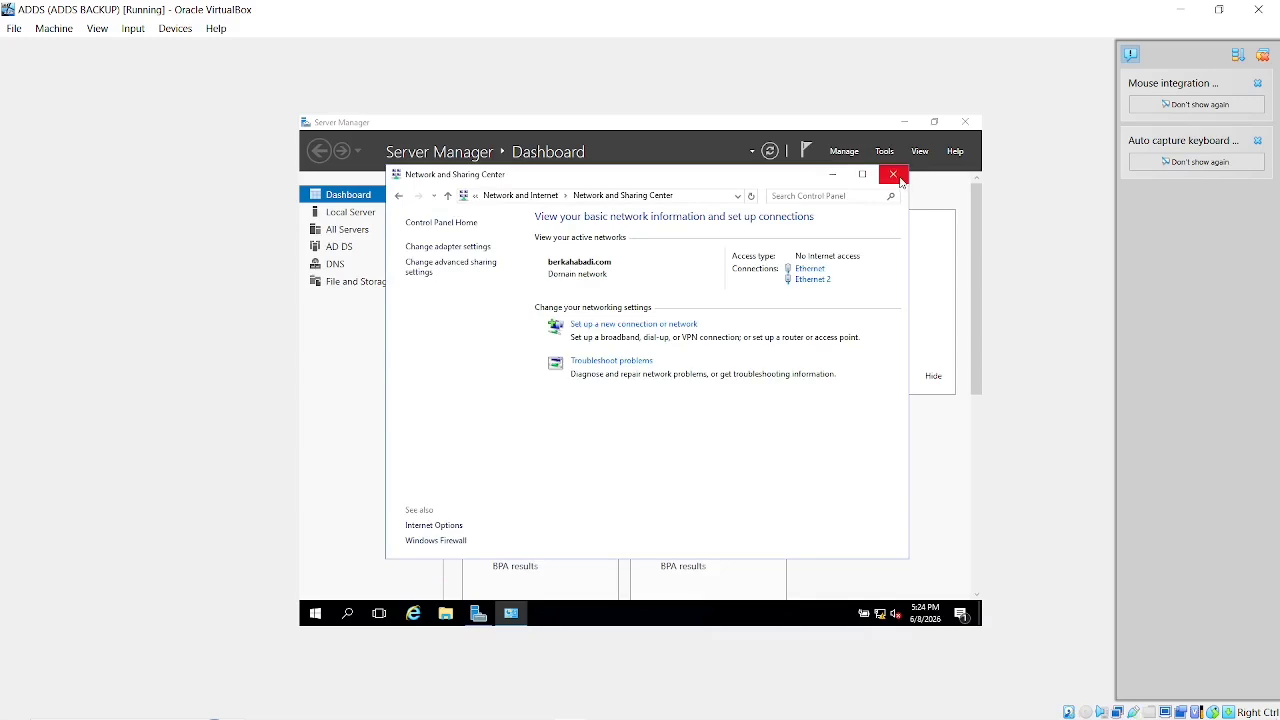
Close the server's Network and Sharing Center and start the Window Client virtual machine from VirtualBox Manager.
{"action": "left_click", "coordinate": [895, 176]}
{"action": "left_click", "coordinate": [1184, 10]}
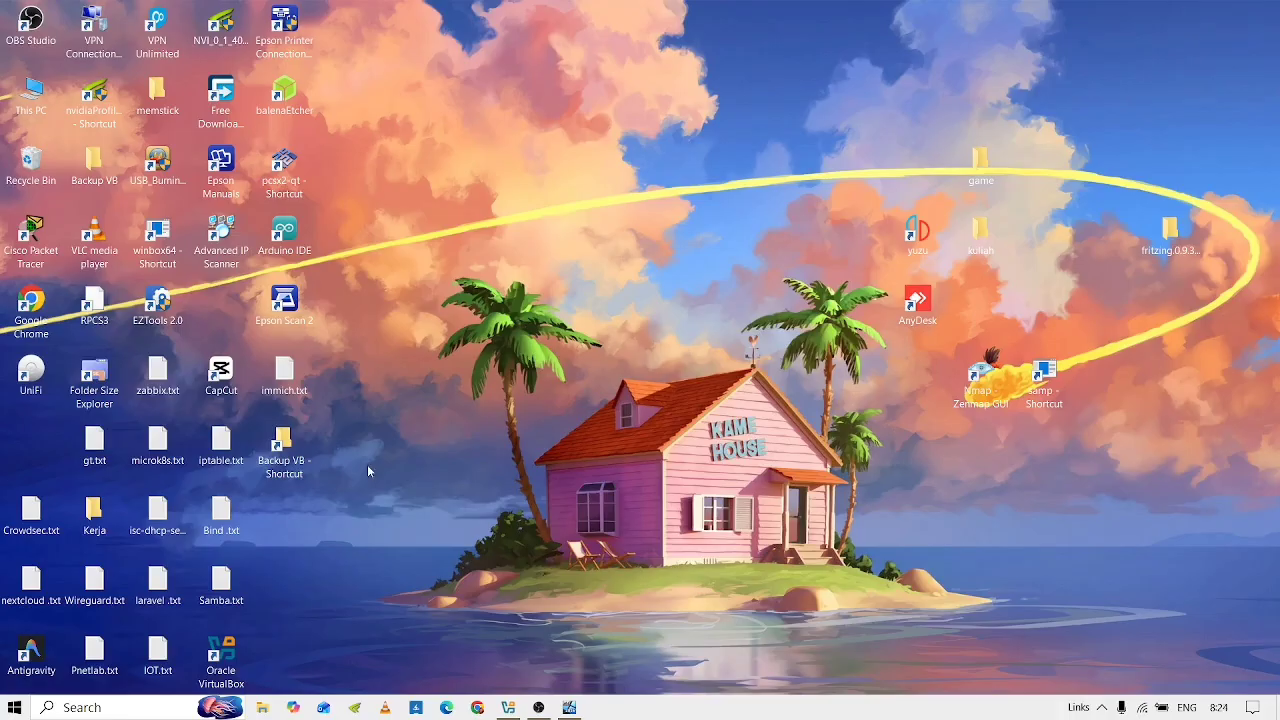
{"action": "key", "text": "alt+Tab"}
{"action": "key", "text": "alt+Tab"}
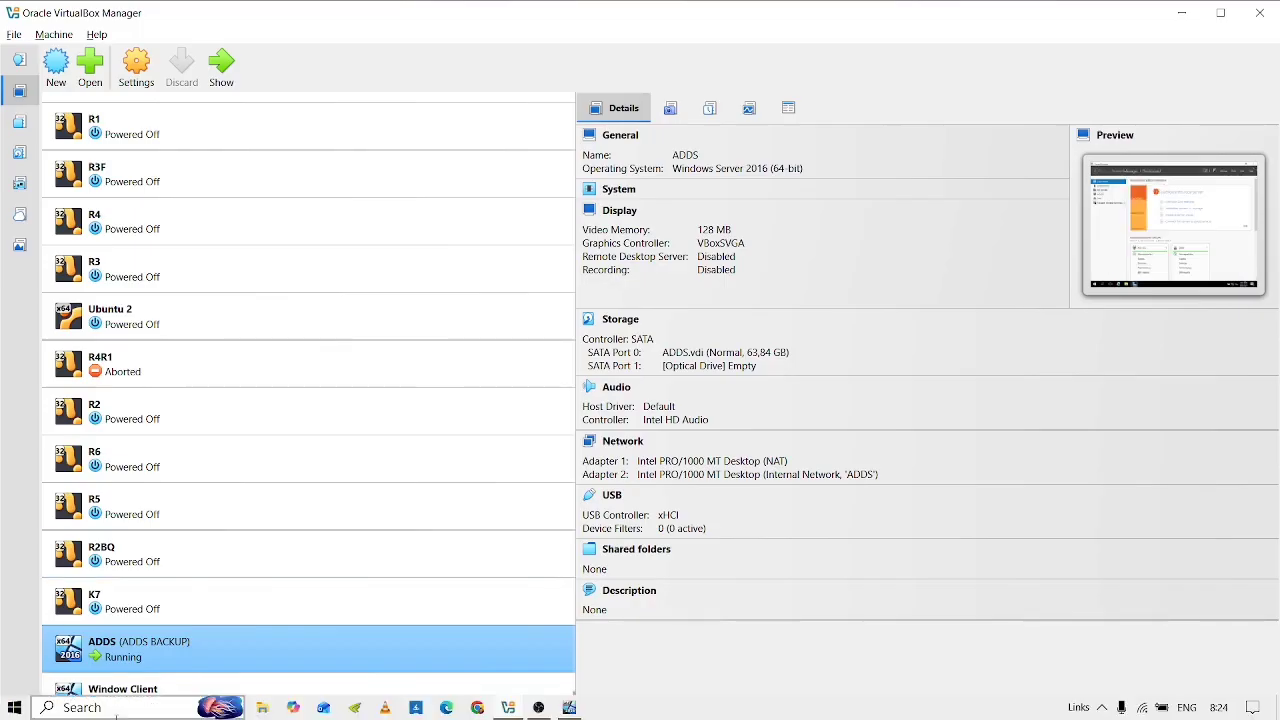
{"action": "left_click", "coordinate": [152, 688]}
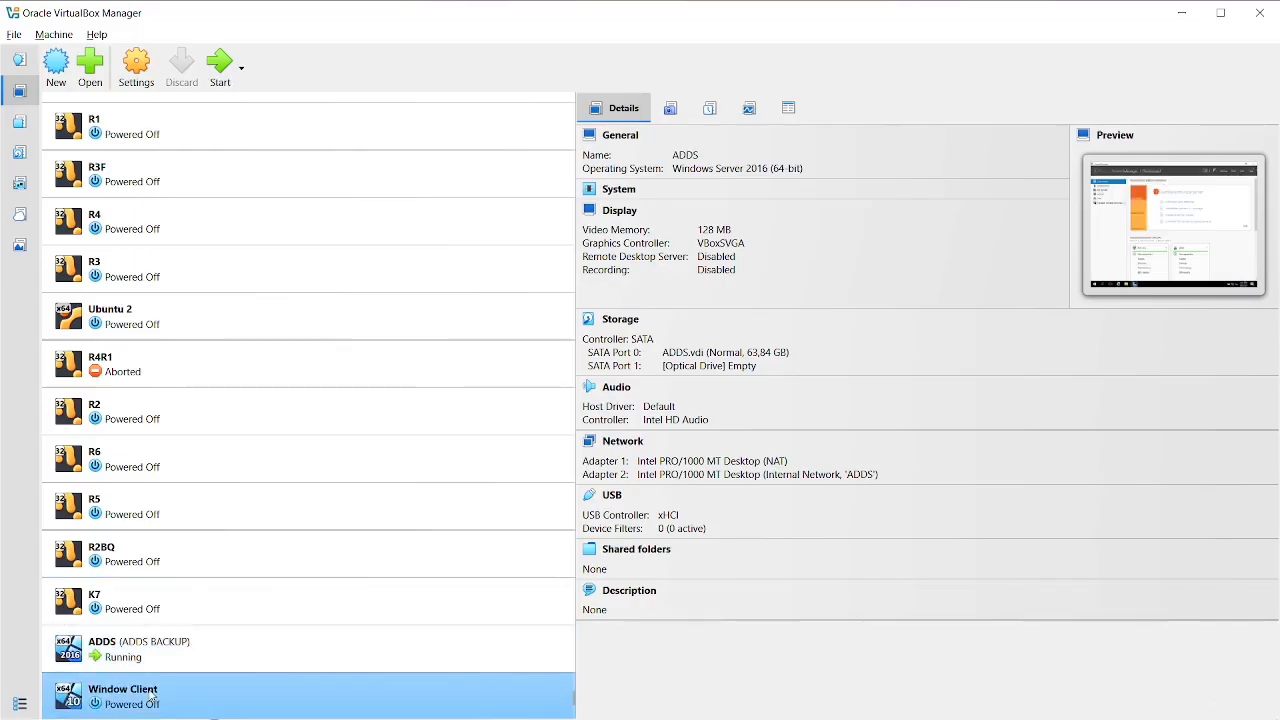
{"action": "left_click", "coordinate": [224, 62]}
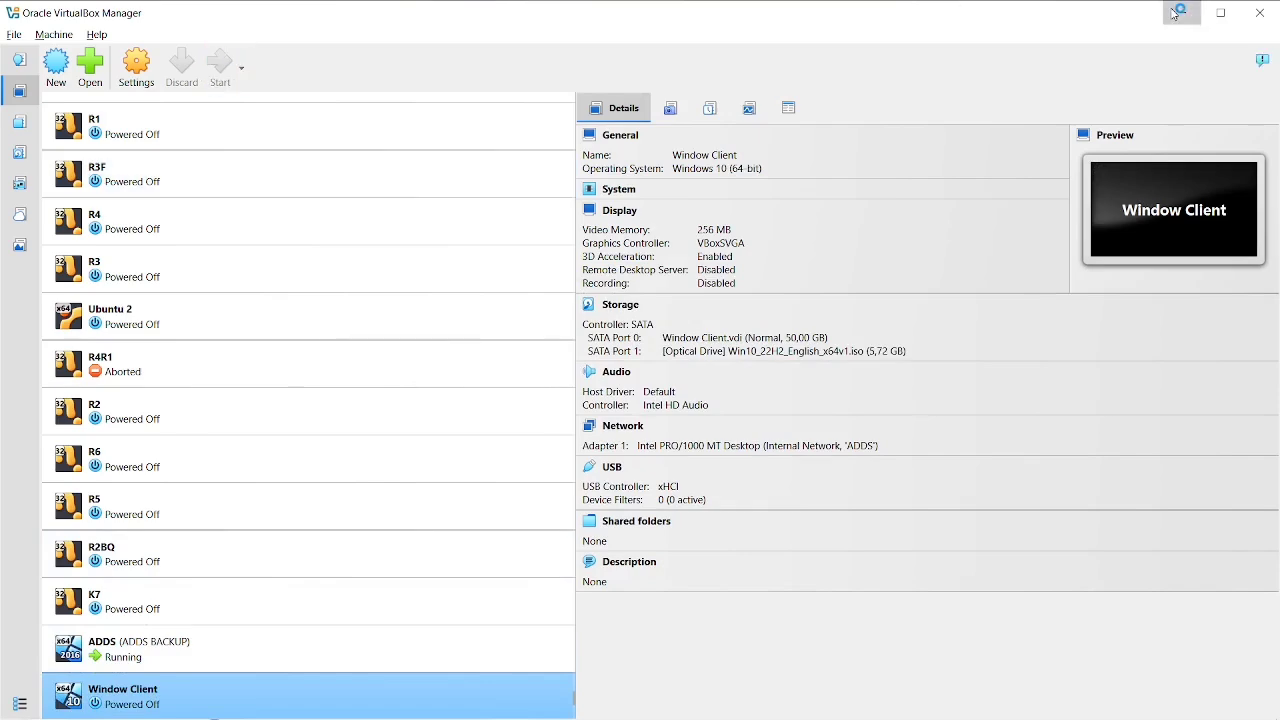
{"action": "left_click", "coordinate": [1182, 12]}
Check the host computer's running processes and resource load in Task Manager, and close it.
{"action": "key", "text": "alt+Tab"}
{"action": "key", "text": "alt+Tab"}
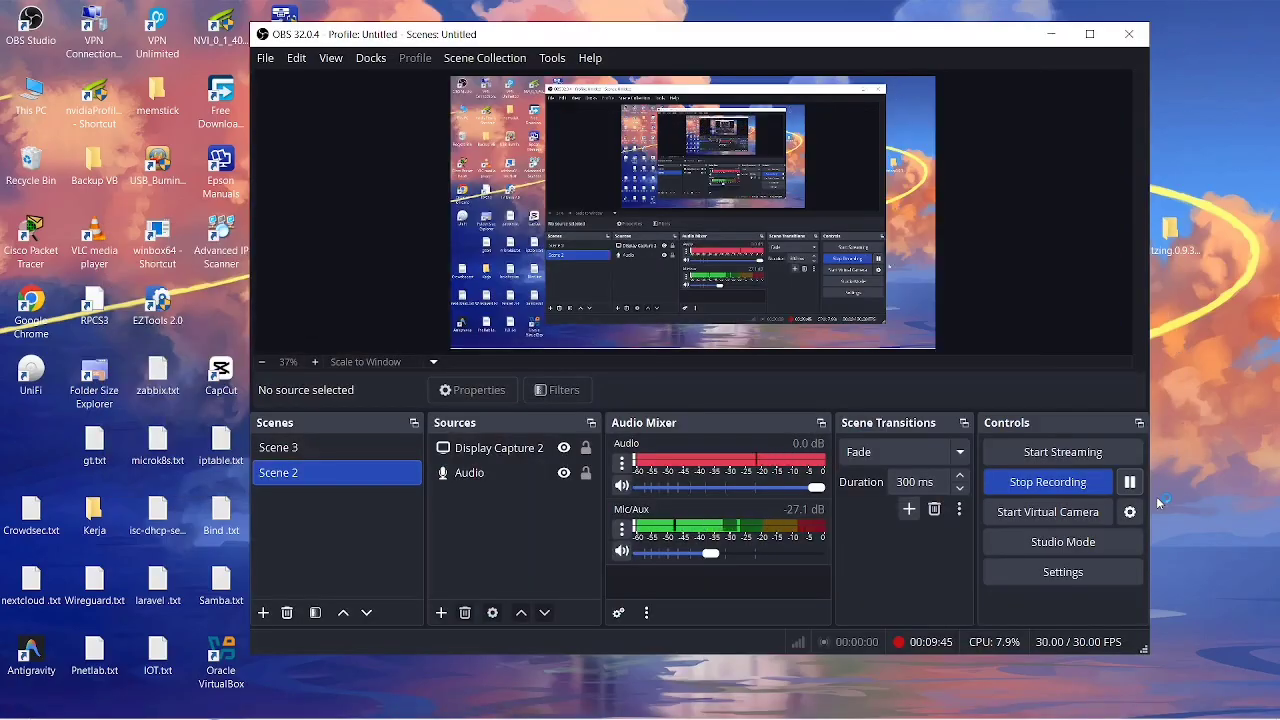
{"action": "key", "text": "ctrl+shift+Escape"}
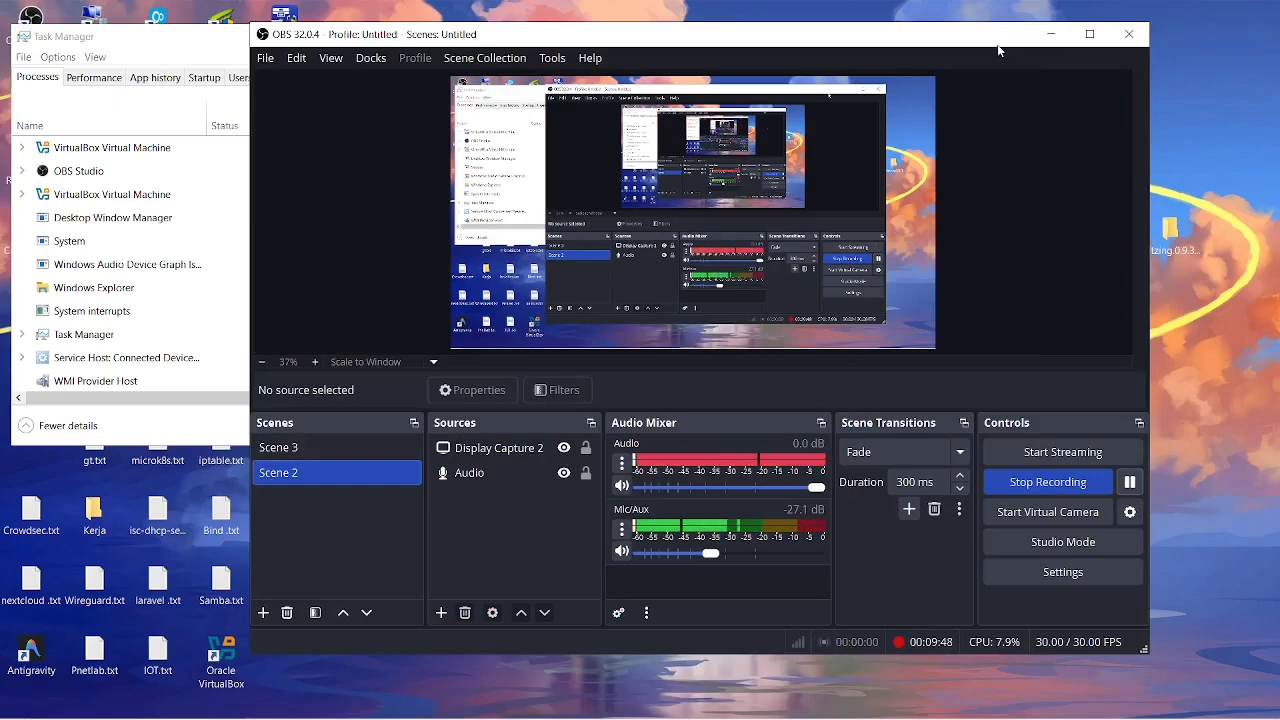
{"action": "left_click", "coordinate": [1050, 34]}
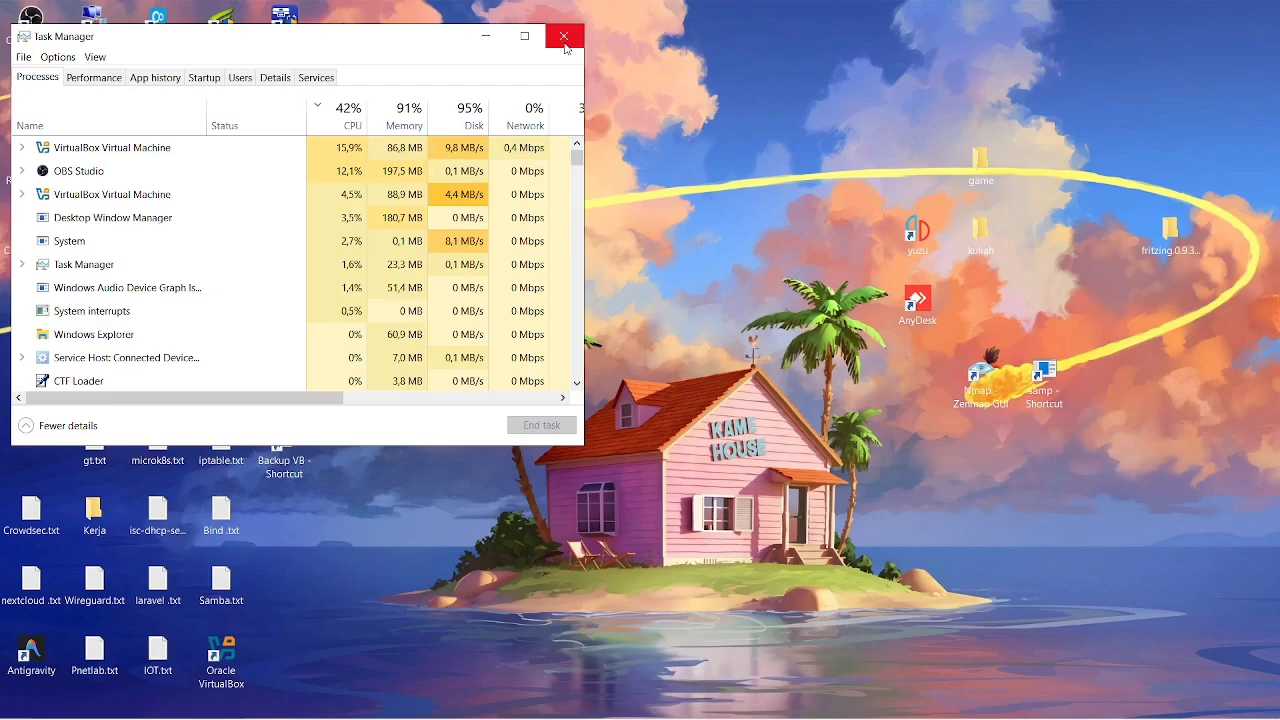
{"action": "left_click", "coordinate": [564, 46]}
Send Ctrl-Alt-Del to the Window Client machine and sign in with the account password.
{"action": "key", "text": "alt+Tab"}
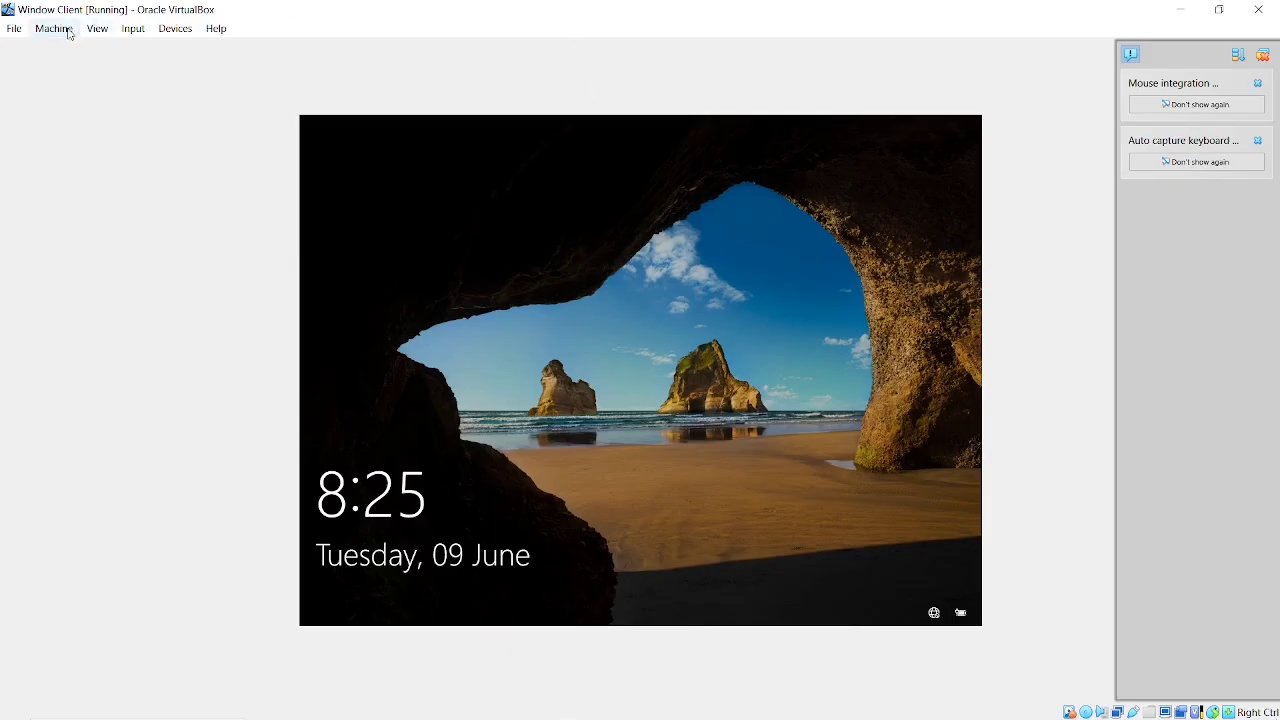
{"action": "left_click", "coordinate": [133, 28]}
{"action": "mouse_move", "coordinate": [170, 49]}
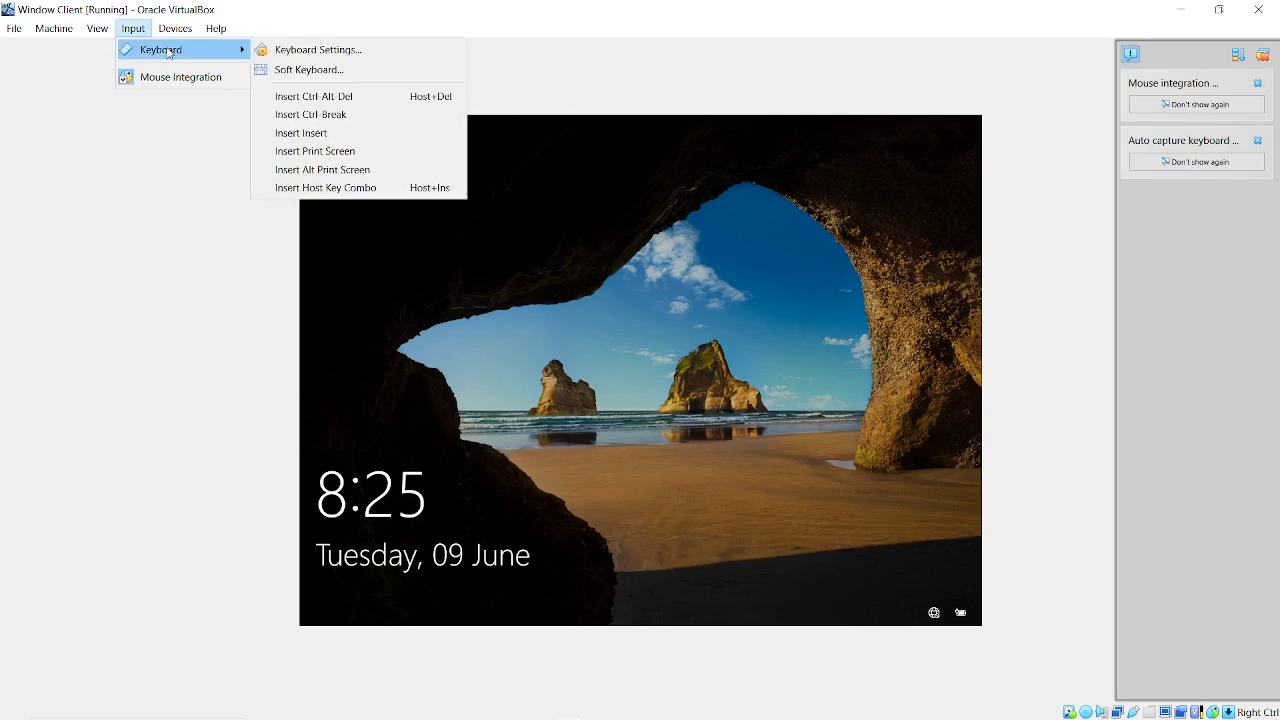
{"action": "left_click", "coordinate": [313, 96]}
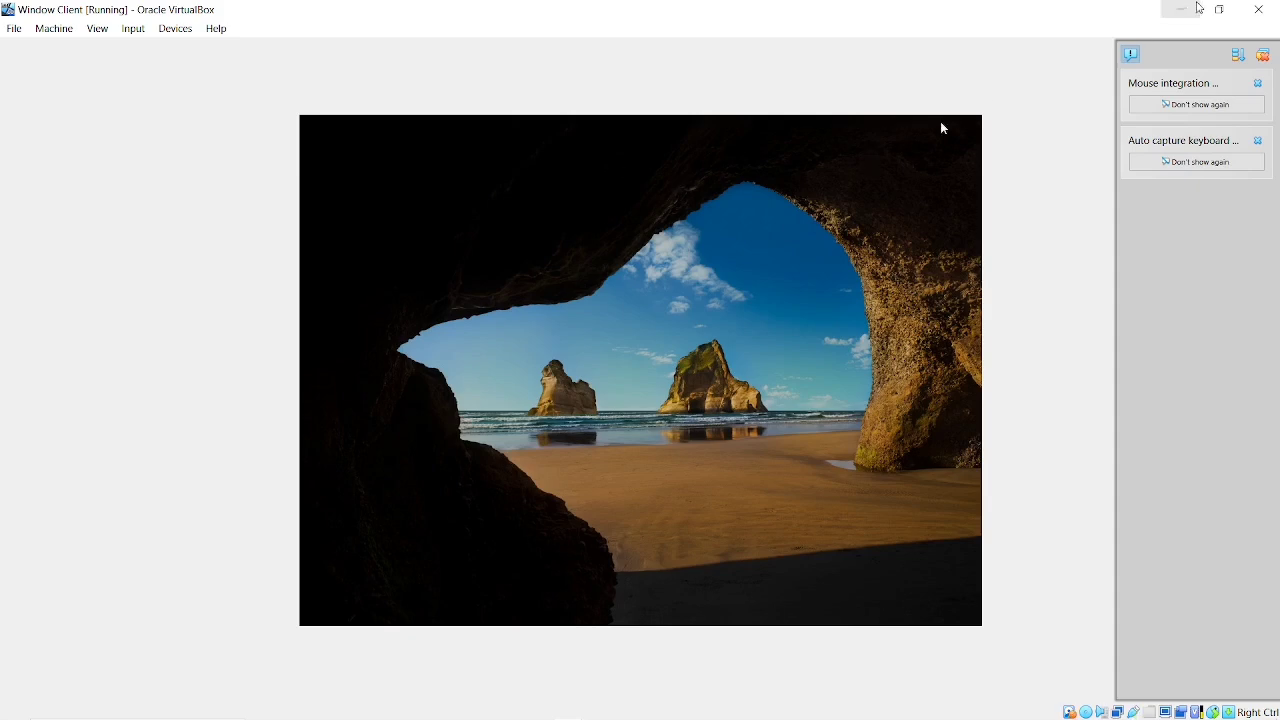
{"action": "type", "text": "1"}
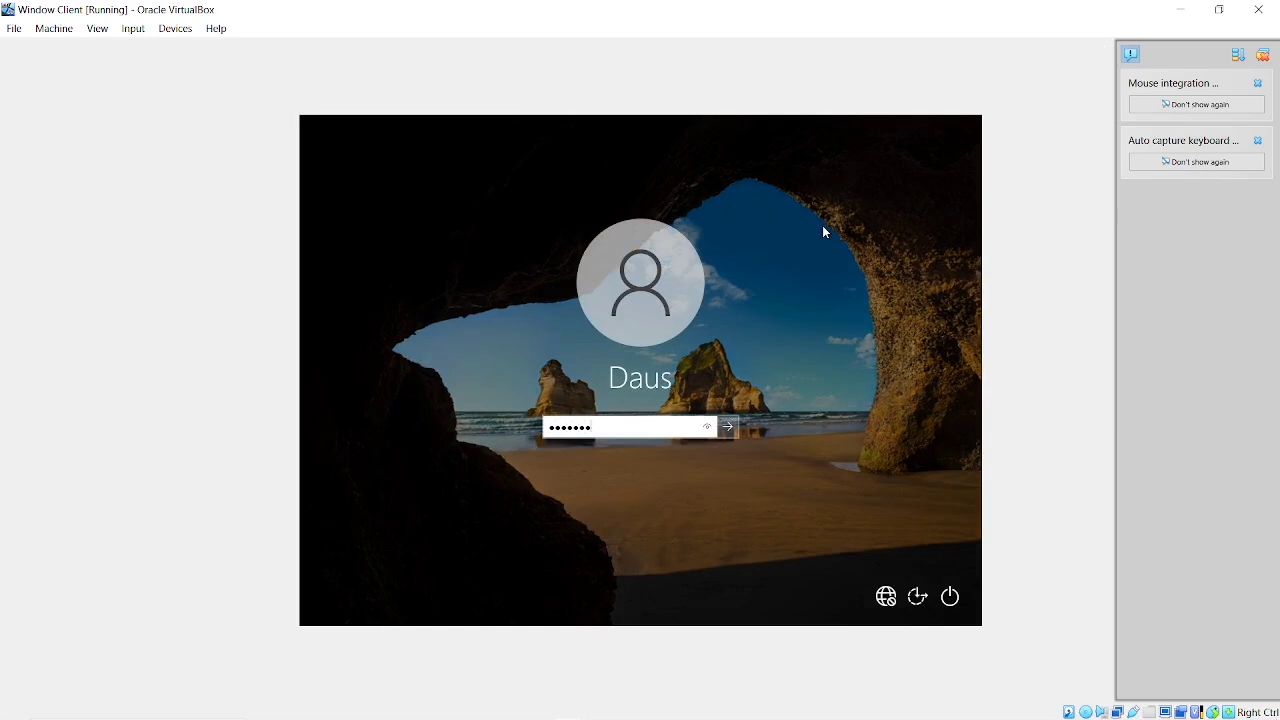
{"action": "key", "text": "Return"}
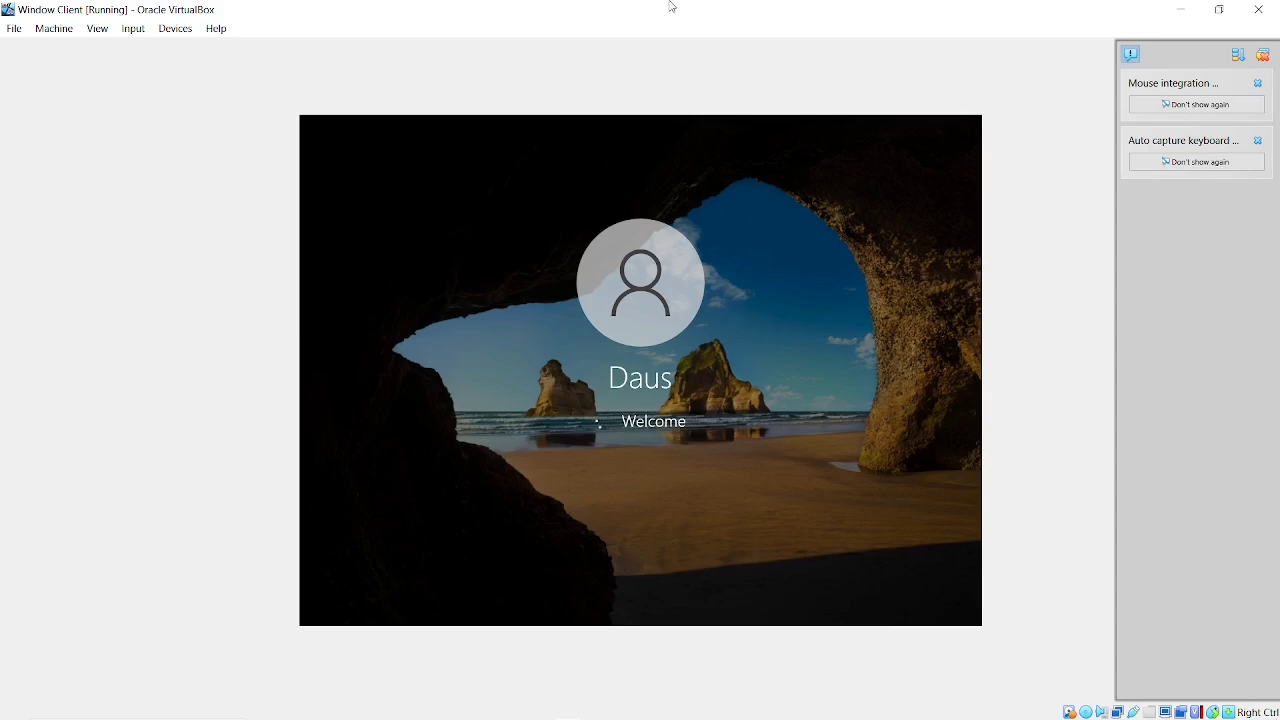
Return to the ADDS server, close Server Manager and relaunch it by searching for "server".
{"action": "left_click", "coordinate": [1181, 10]}
{"action": "key", "text": "alt+Tab"}
{"action": "key", "text": "alt+Tab"}
{"action": "key", "text": "alt+Tab"}
{"action": "key", "text": "alt+Tab"}
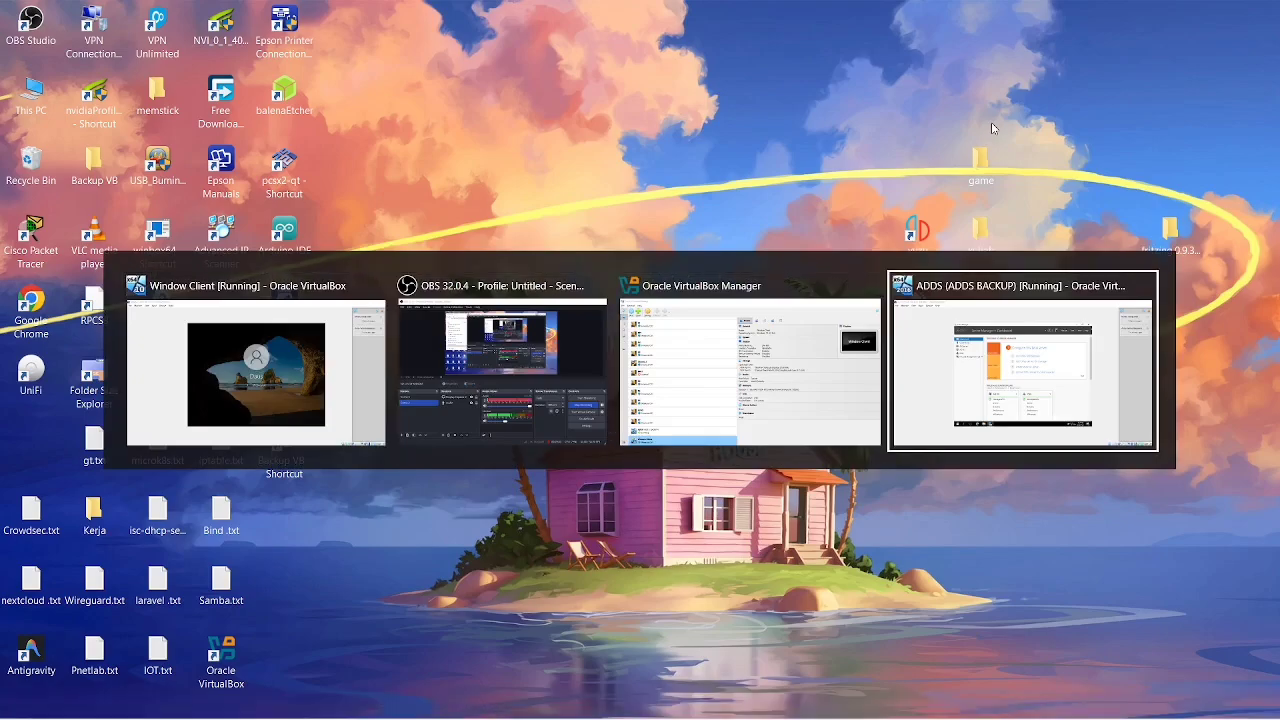
{"action": "key", "text": "alt+Tab"}
{"action": "key", "text": "alt+Tab"}
{"action": "key", "text": "alt+Tab"}
{"action": "key", "text": "alt+Tab"}
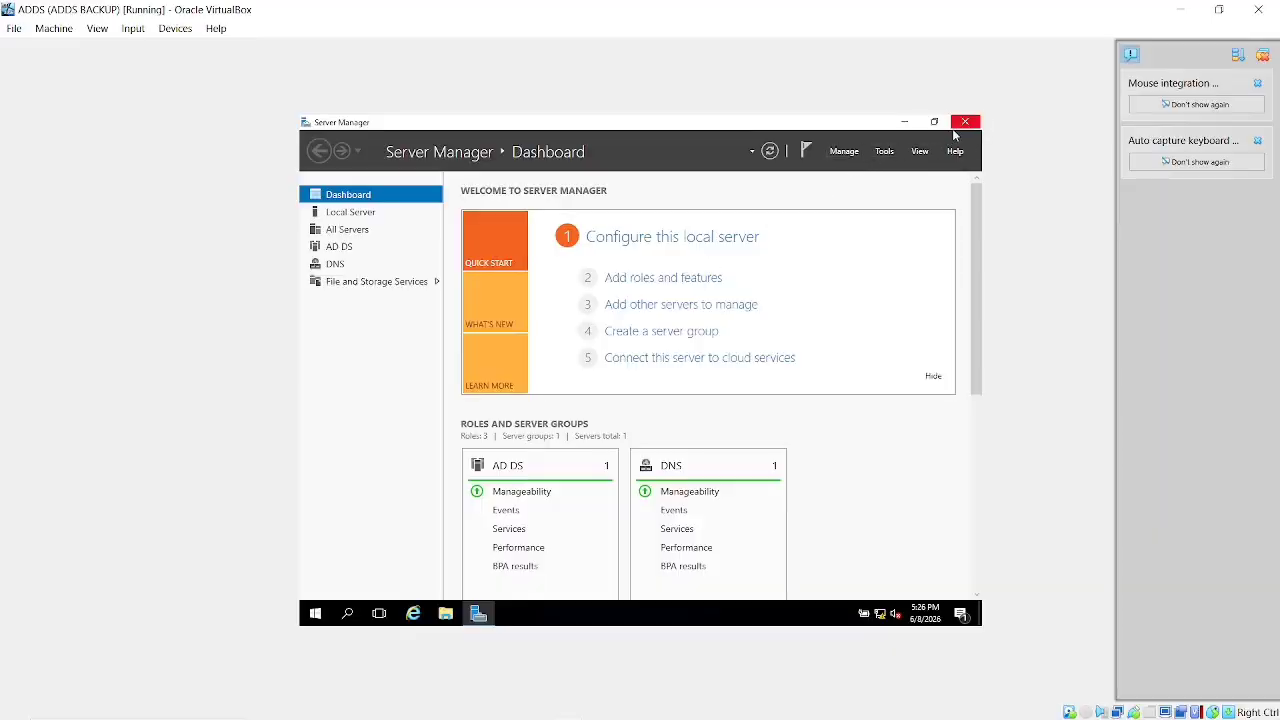
{"action": "left_click", "coordinate": [965, 122]}
{"action": "left_click", "coordinate": [347, 620]}
{"action": "type", "text": "s"}
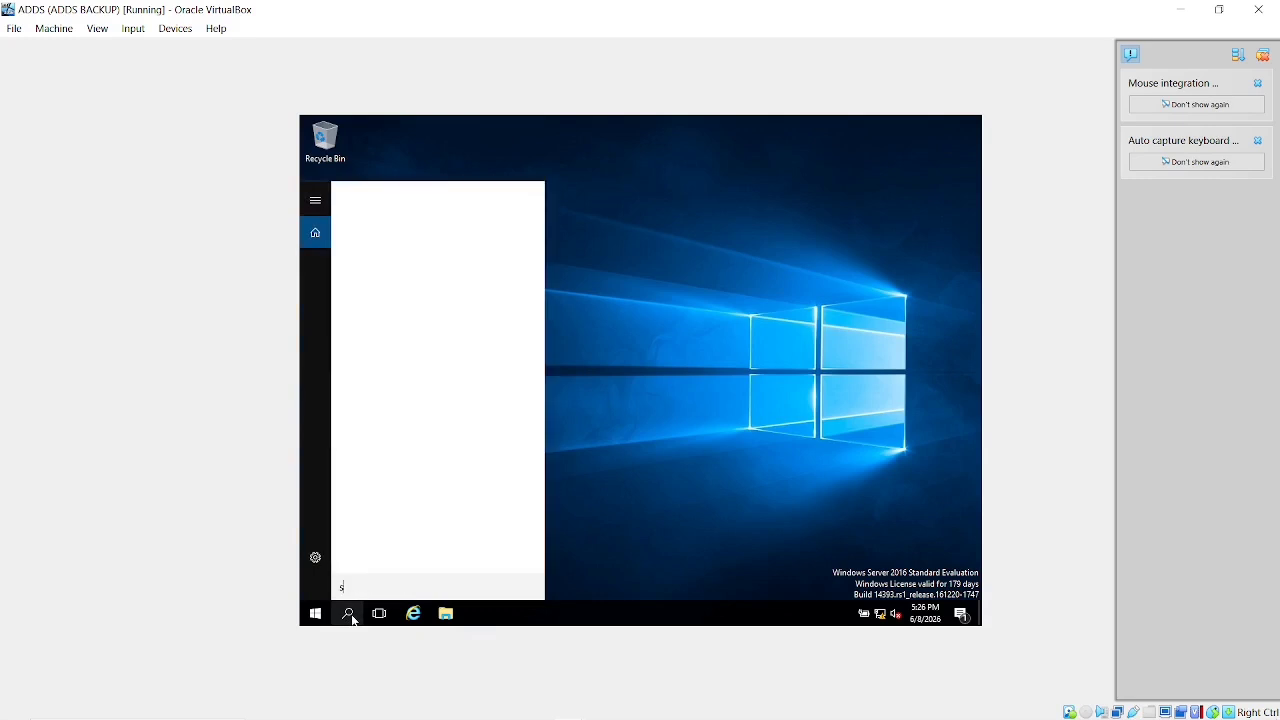
{"action": "type", "text": "erver"}
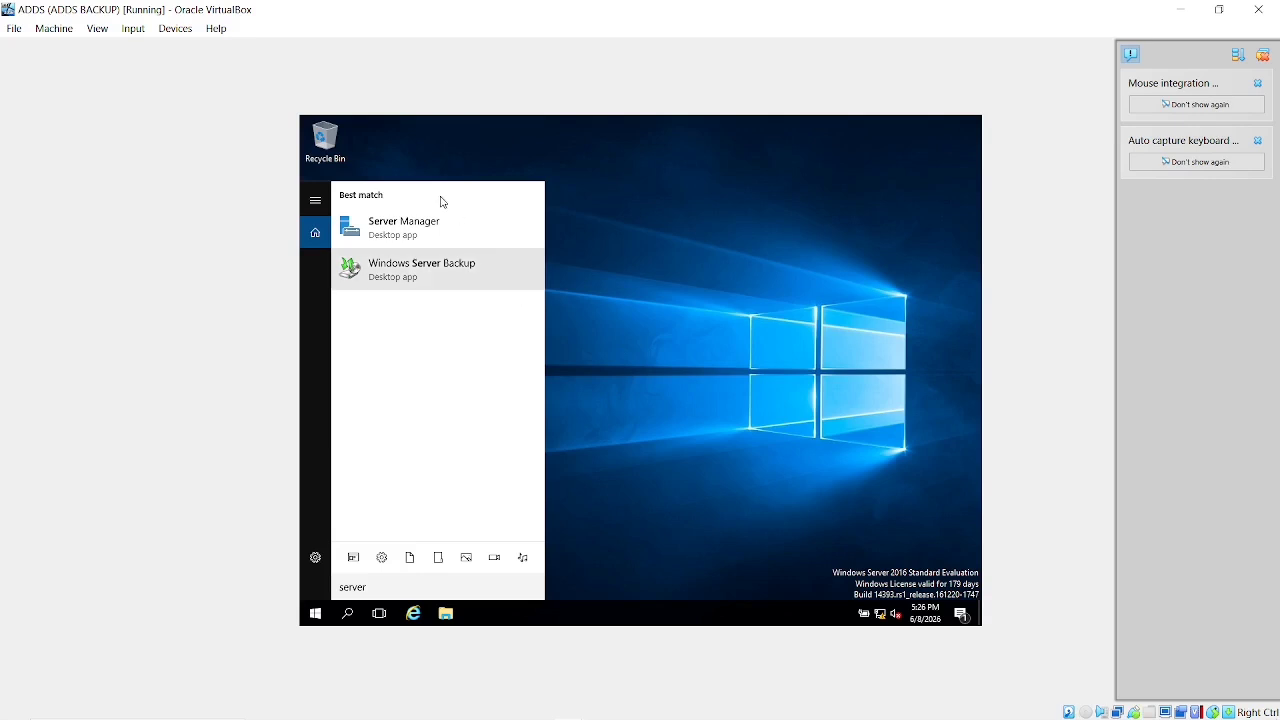
{"action": "left_click", "coordinate": [669, 338]}
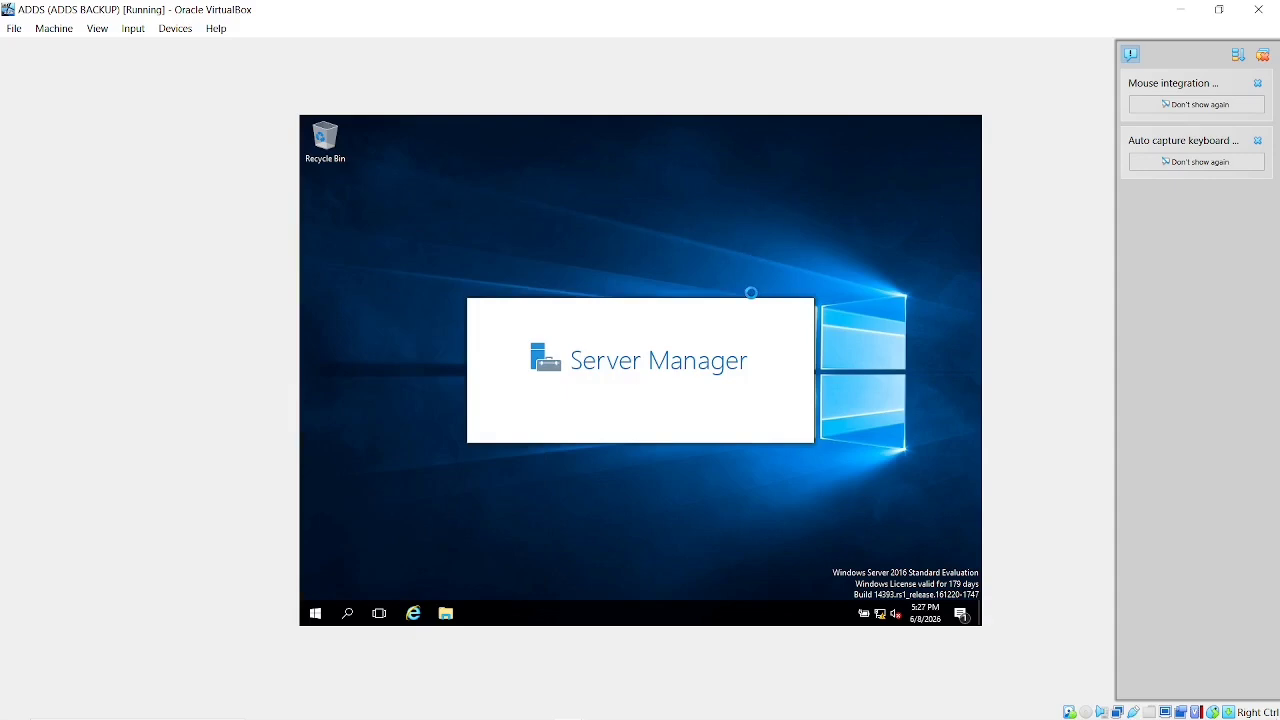
Switch to the Window Client machine, search for Control Panel, and open its Network and Internet settings.
{"action": "left_click", "coordinate": [1180, 9]}
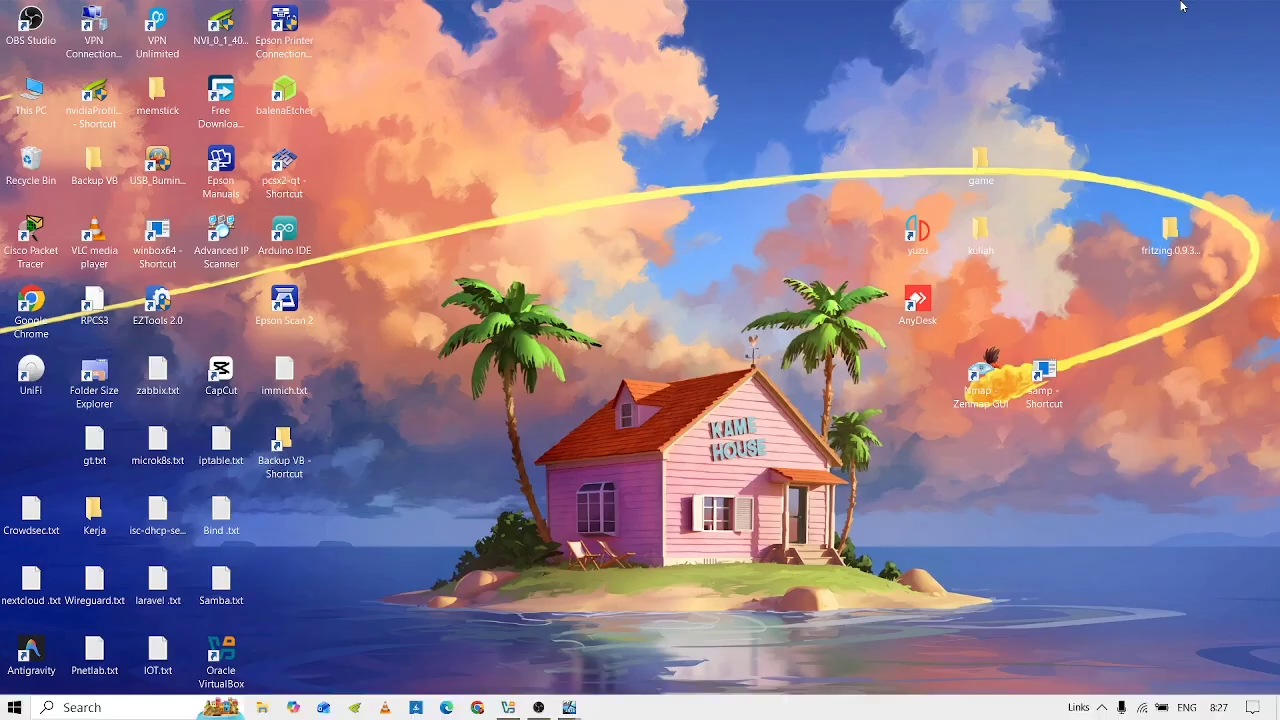
{"action": "key", "text": "alt+Tab"}
{"action": "left_click", "coordinate": [650, 350]}
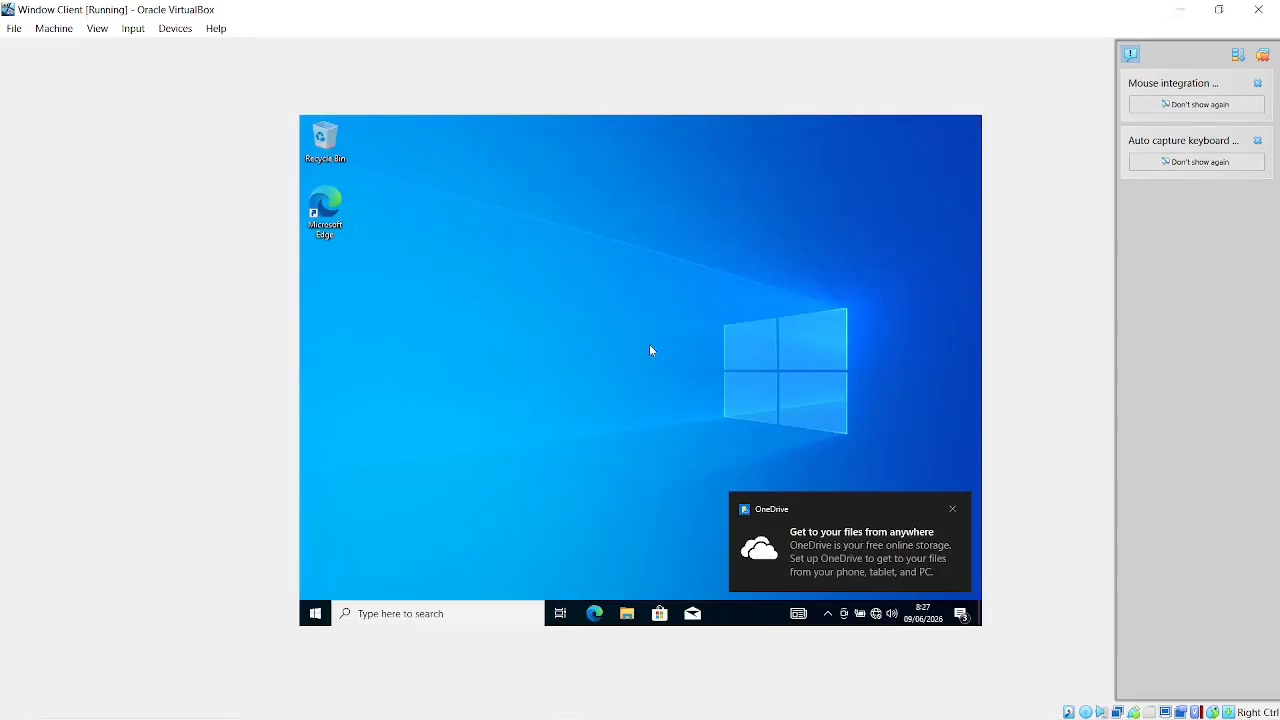
{"action": "left_click", "coordinate": [396, 611]}
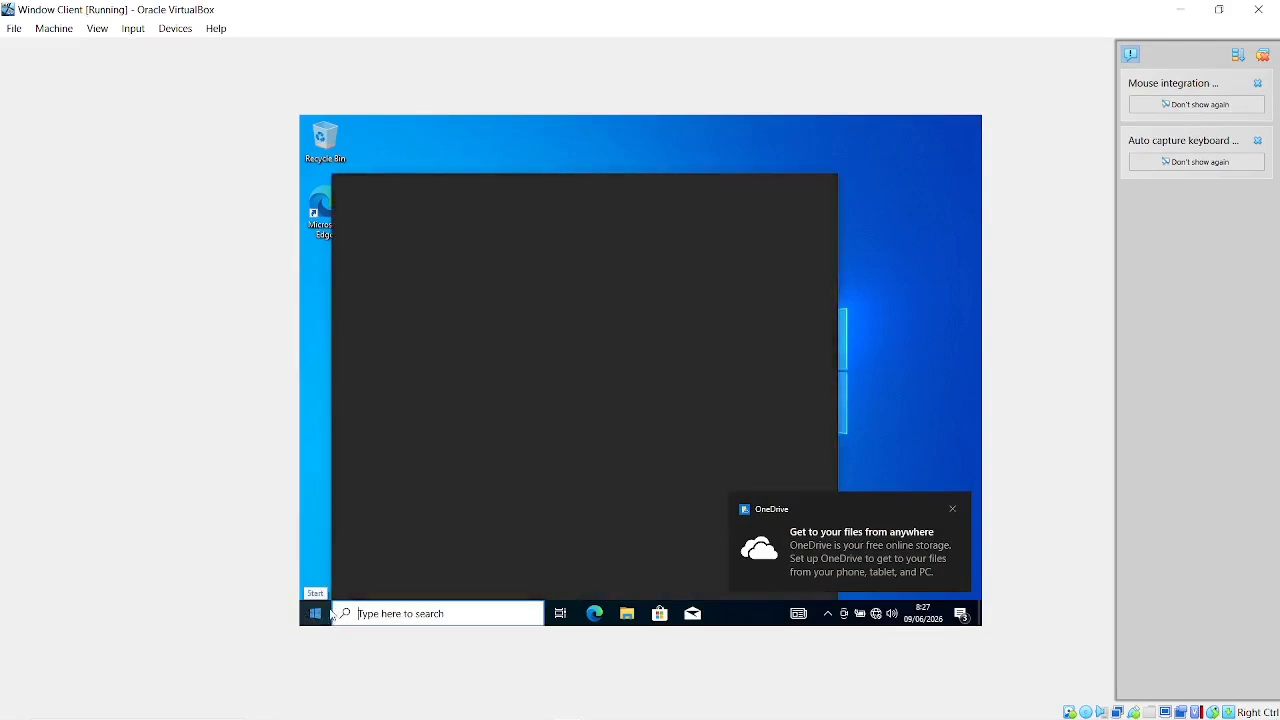
{"action": "type", "text": "contro"}
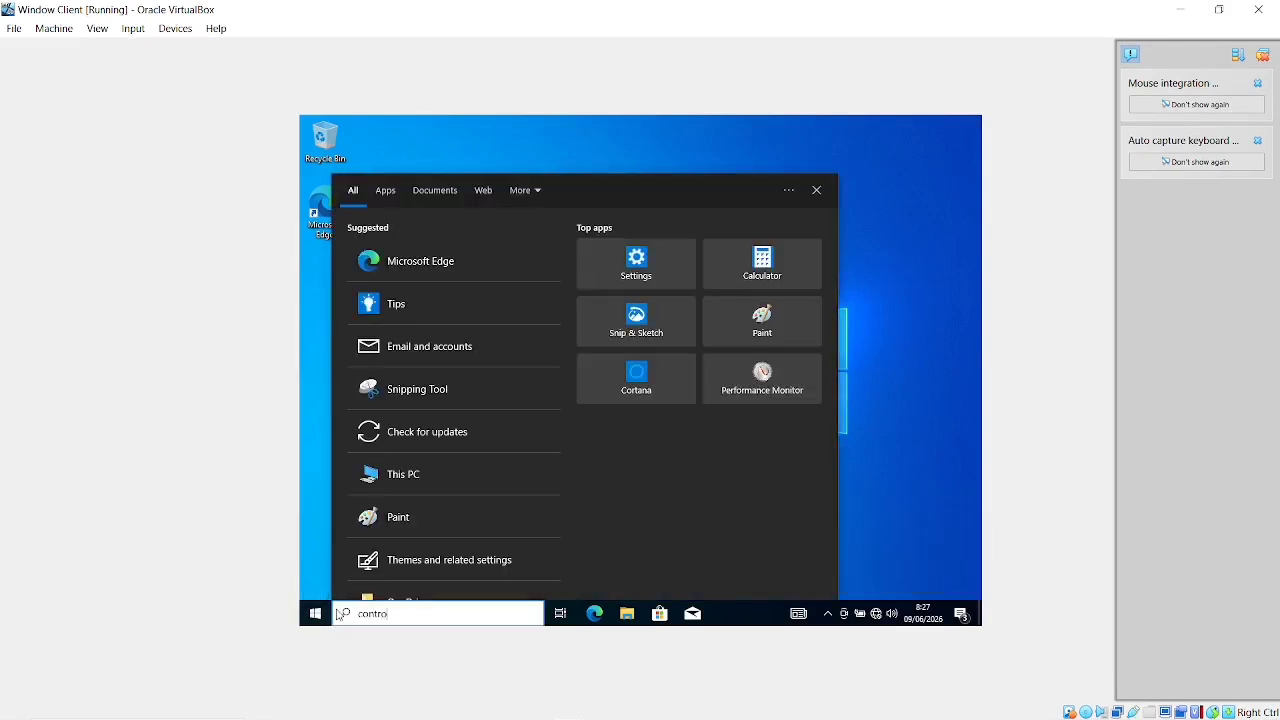
{"action": "key", "text": "Return"}
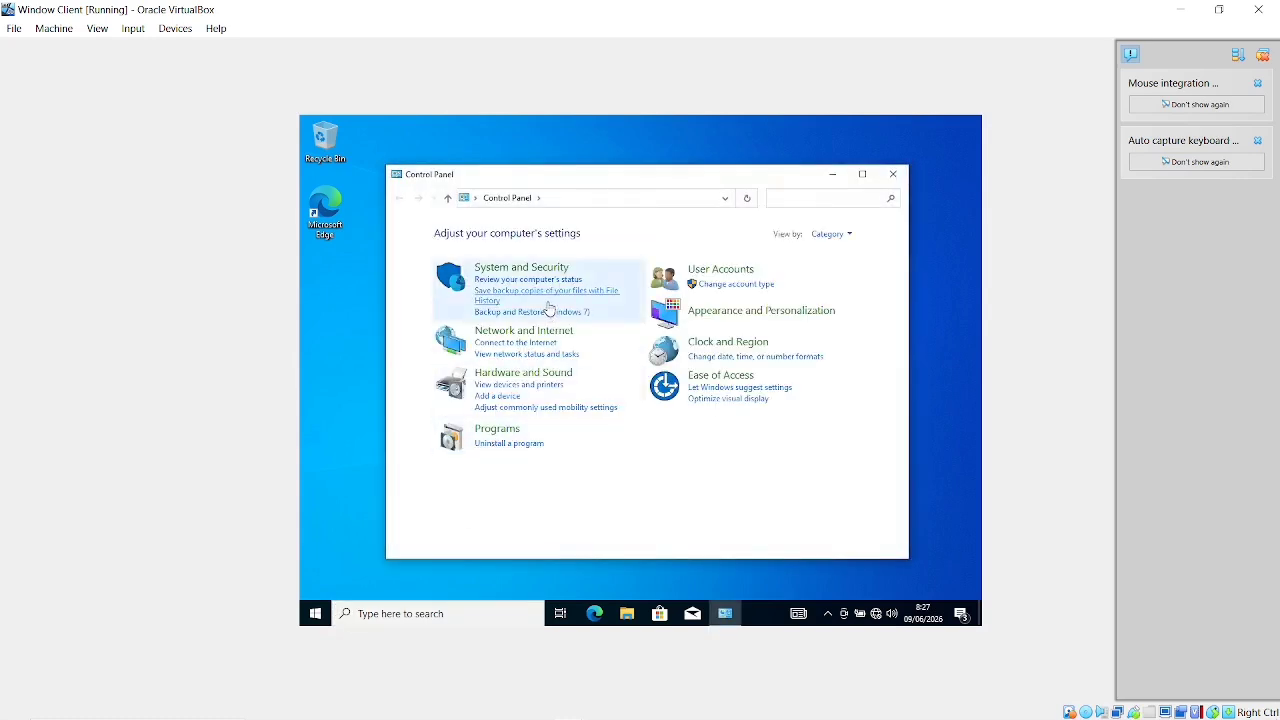
{"action": "left_click", "coordinate": [482, 331]}
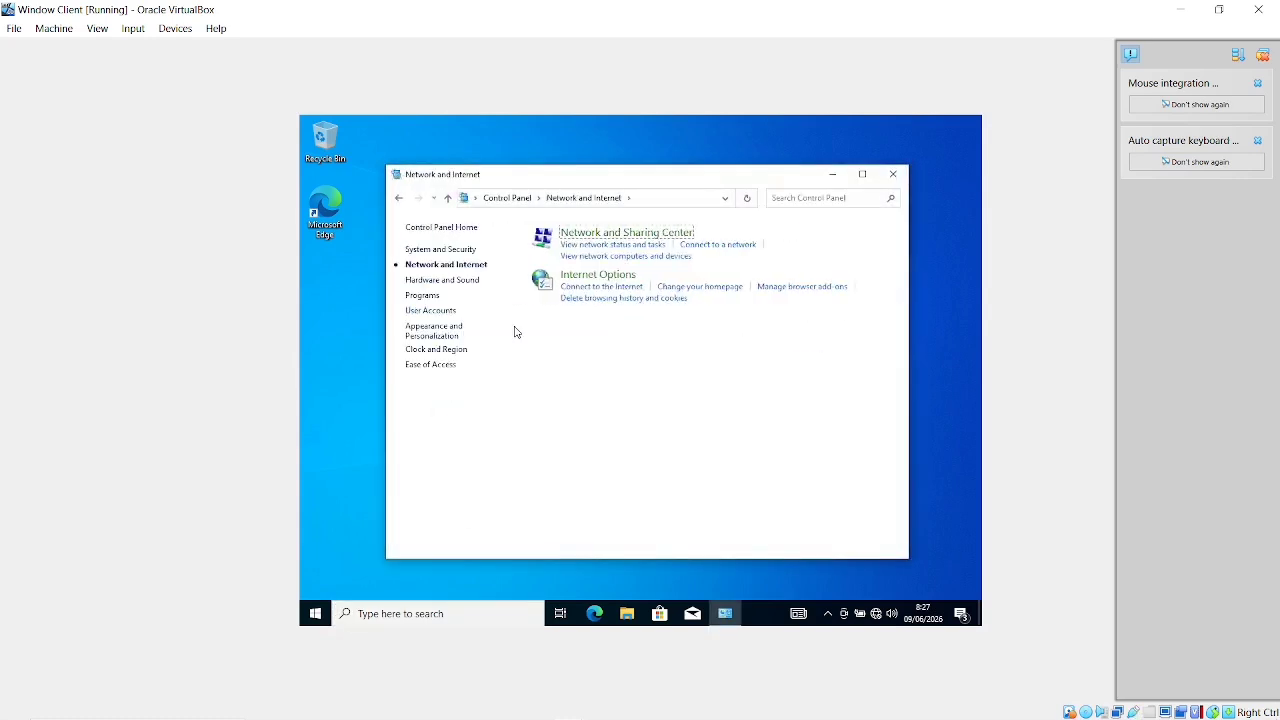
Open the client's Network Connections from the Network and Sharing Center and display the Ethernet adapter's IPv4 properties.
{"action": "left_click", "coordinate": [604, 236]}
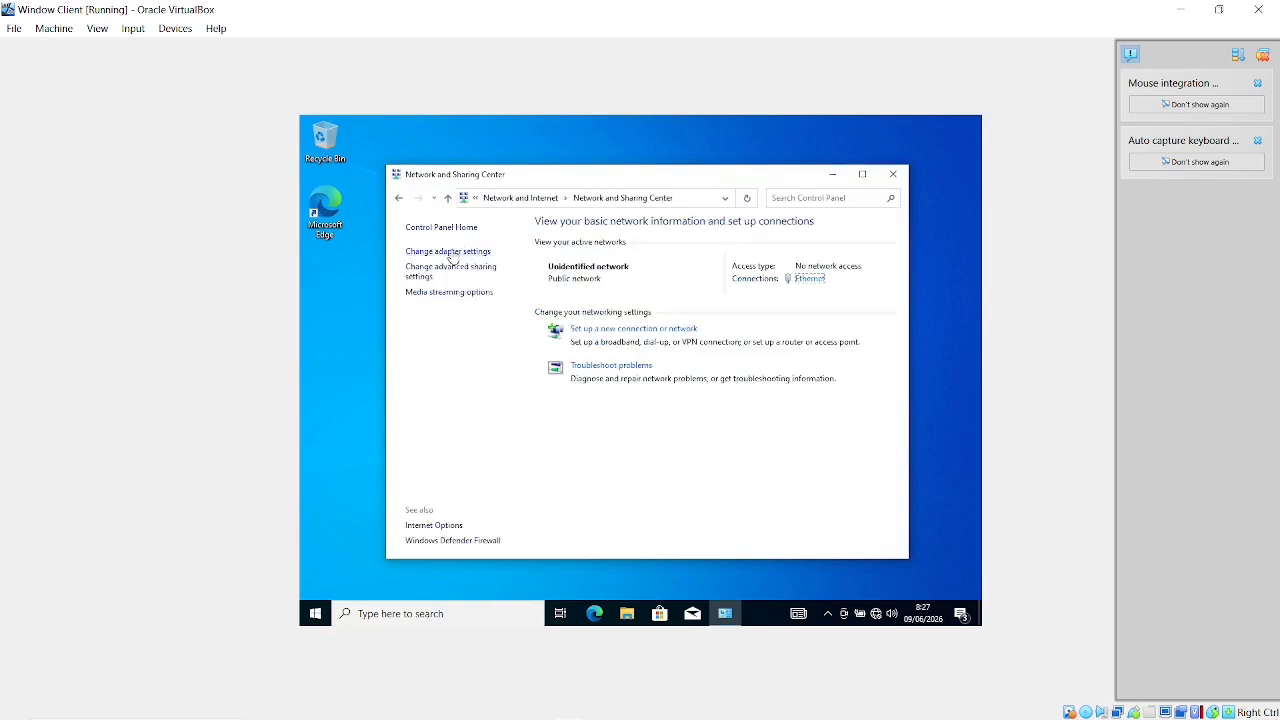
{"action": "left_click", "coordinate": [450, 253]}
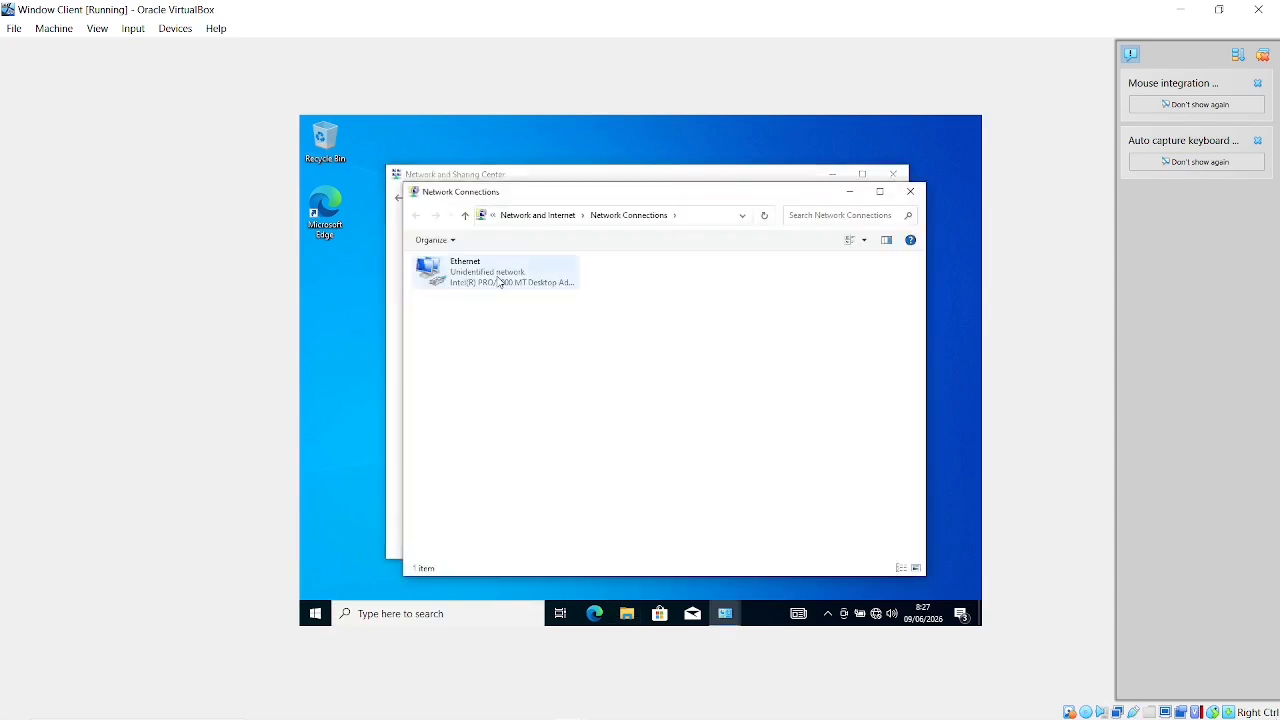
{"action": "right_click", "coordinate": [497, 280]}
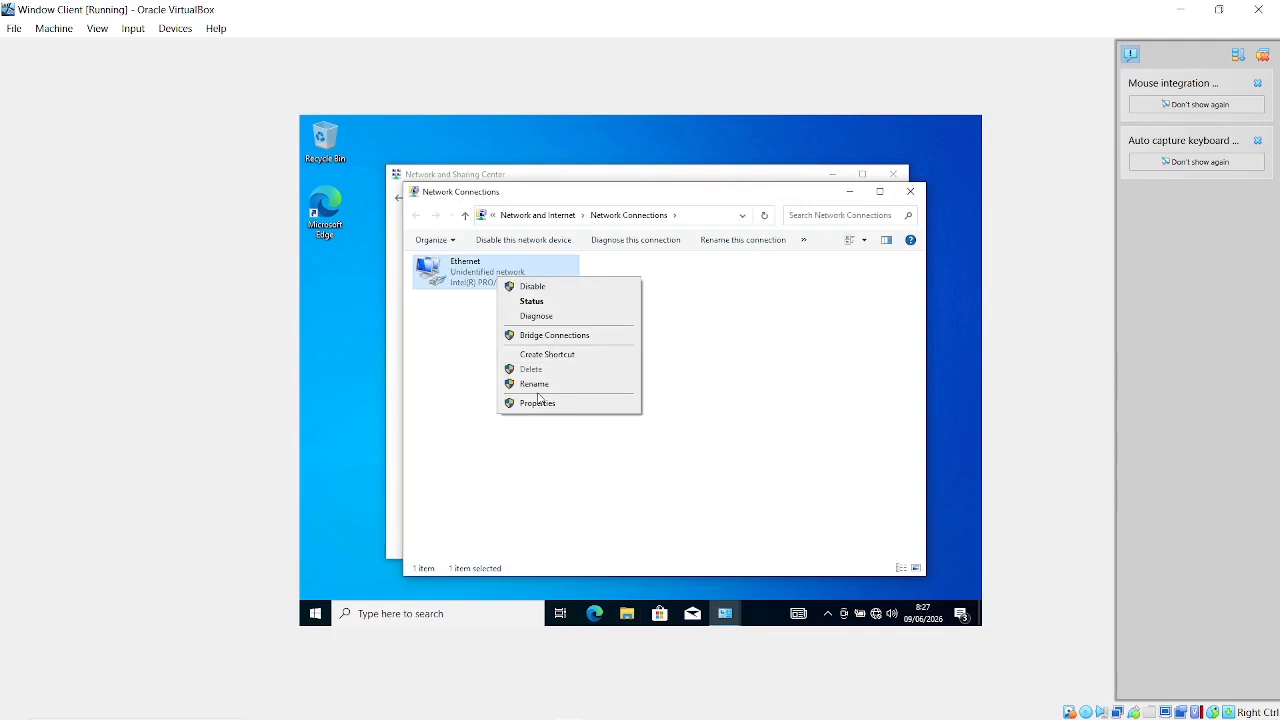
{"action": "left_click", "coordinate": [537, 402]}
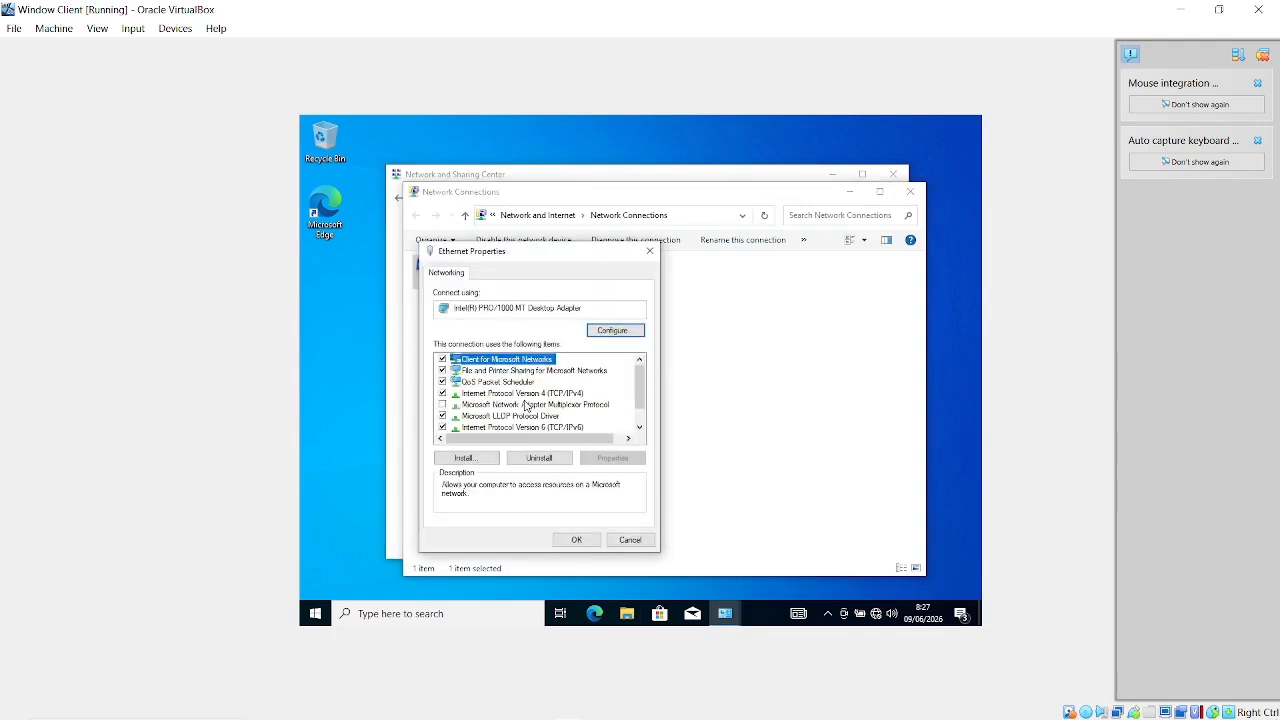
{"action": "double_click", "coordinate": [507, 393]}
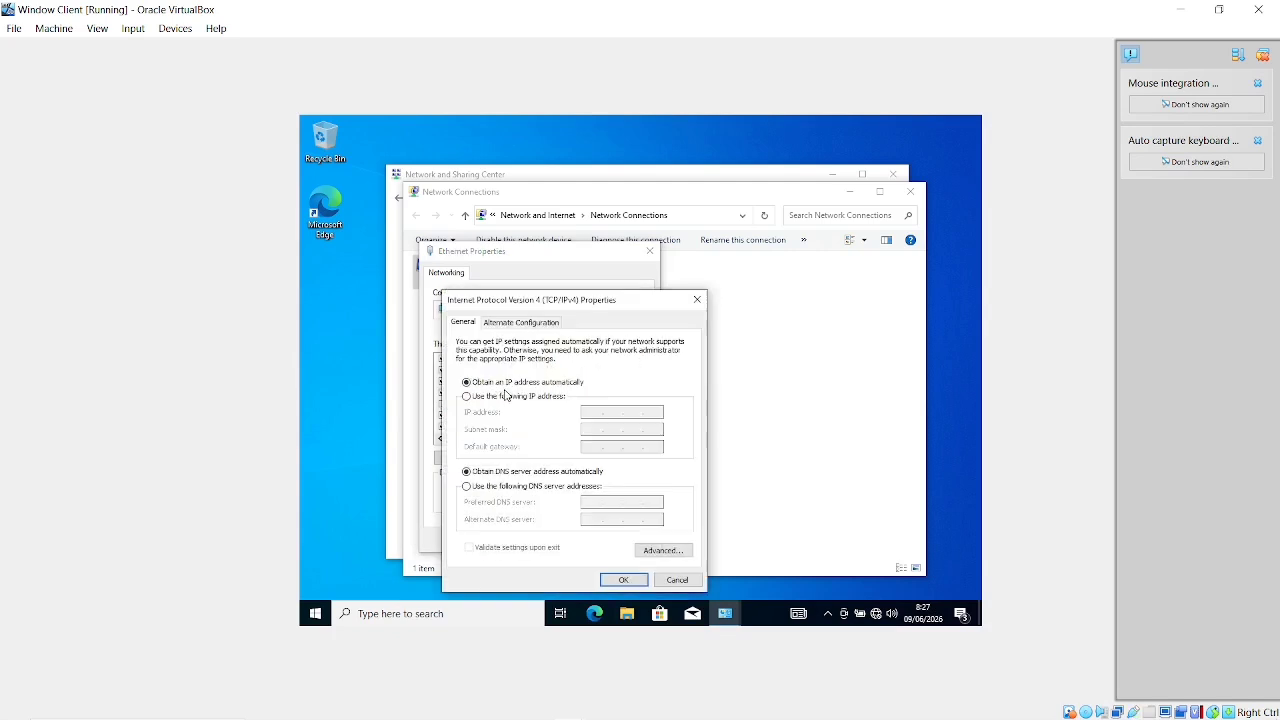
Give Ethernet the static IPv4 address 192.168.10.20, subnet mask 255.255.255.0 and preferred DNS server 192.168.10.10, and close the network windows.
{"action": "left_click", "coordinate": [532, 397]}
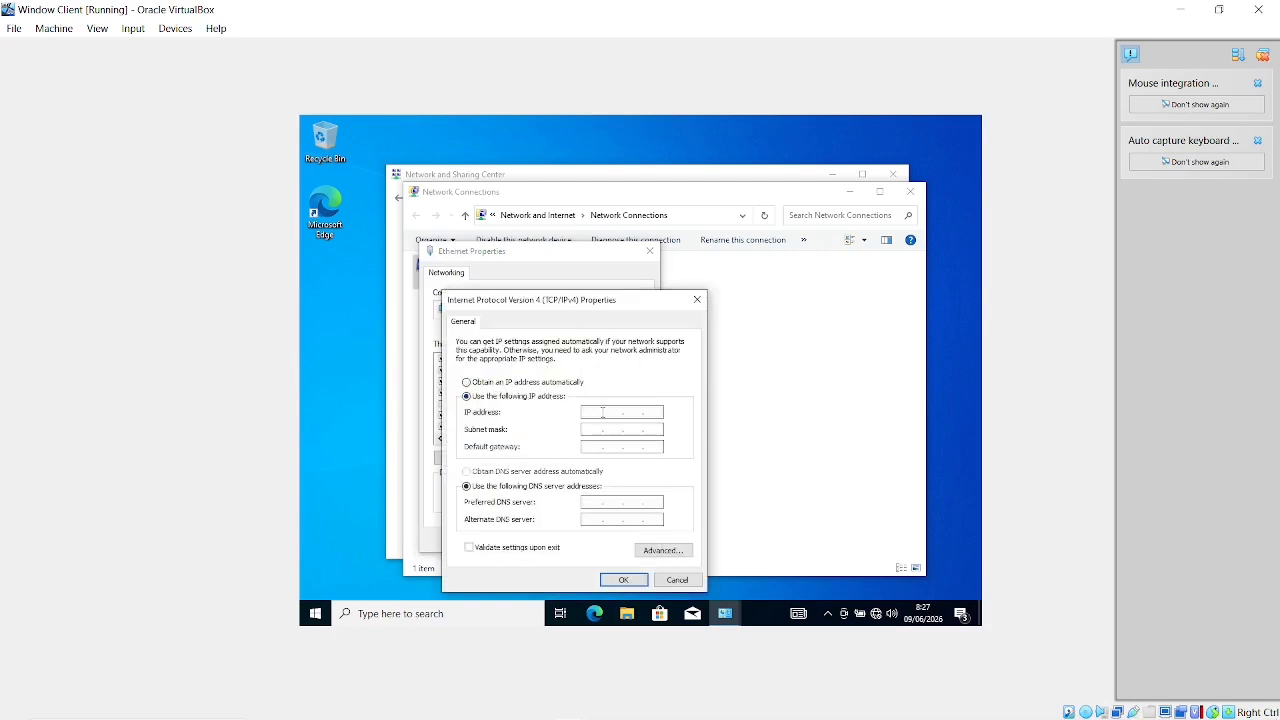
{"action": "left_click", "coordinate": [597, 412]}
{"action": "type", "text": "192.168.10.20"}
{"action": "left_click", "coordinate": [661, 429]}
{"action": "type", "text": "192 . 168"}
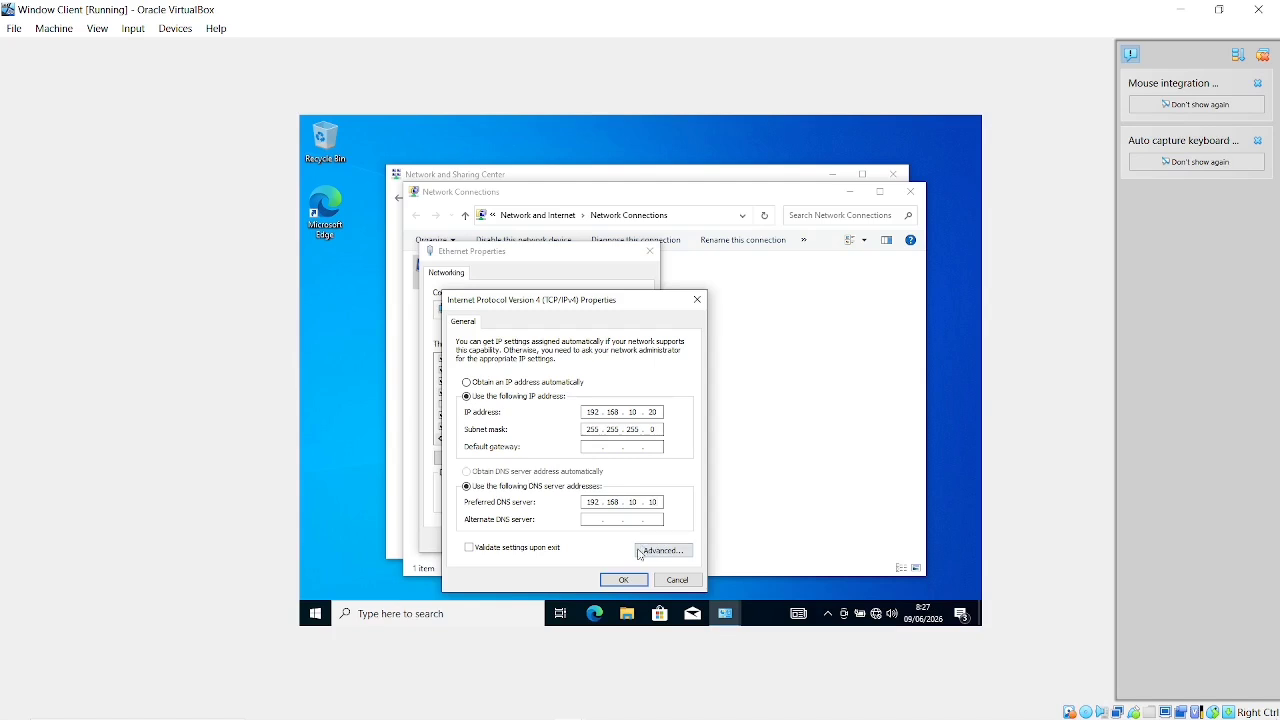
{"action": "left_click", "coordinate": [622, 580]}
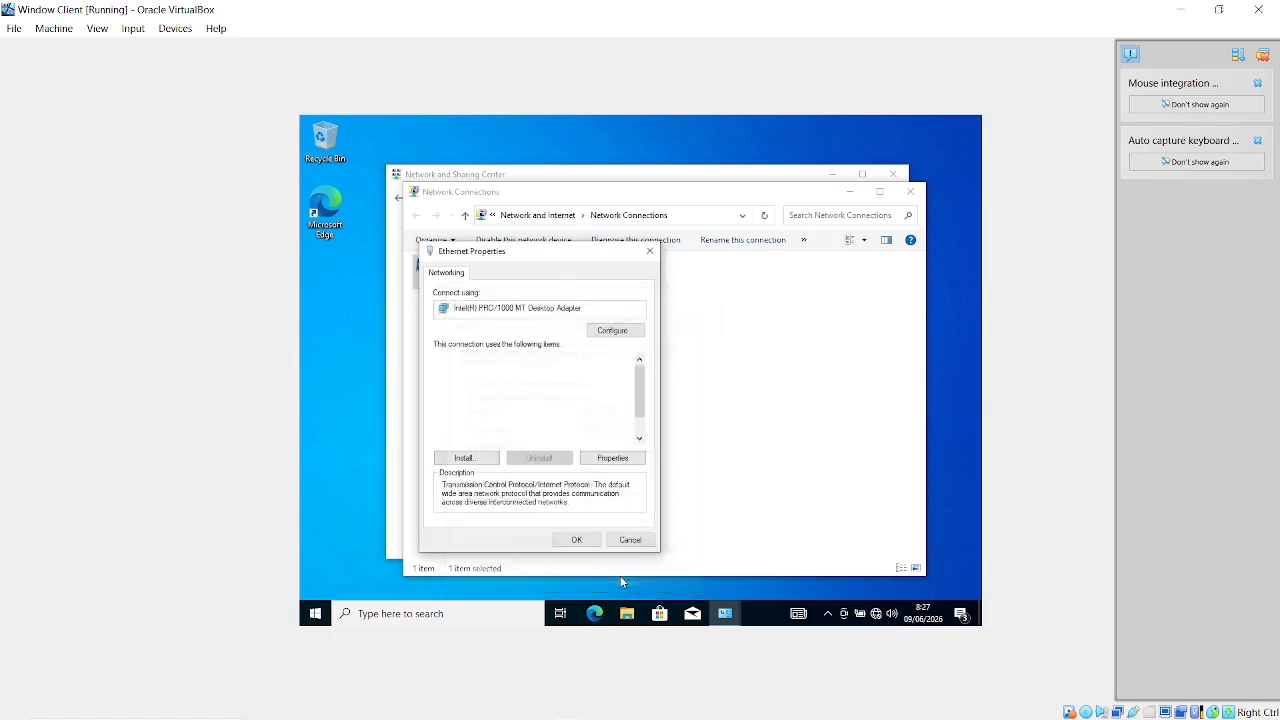
{"action": "left_click", "coordinate": [577, 539]}
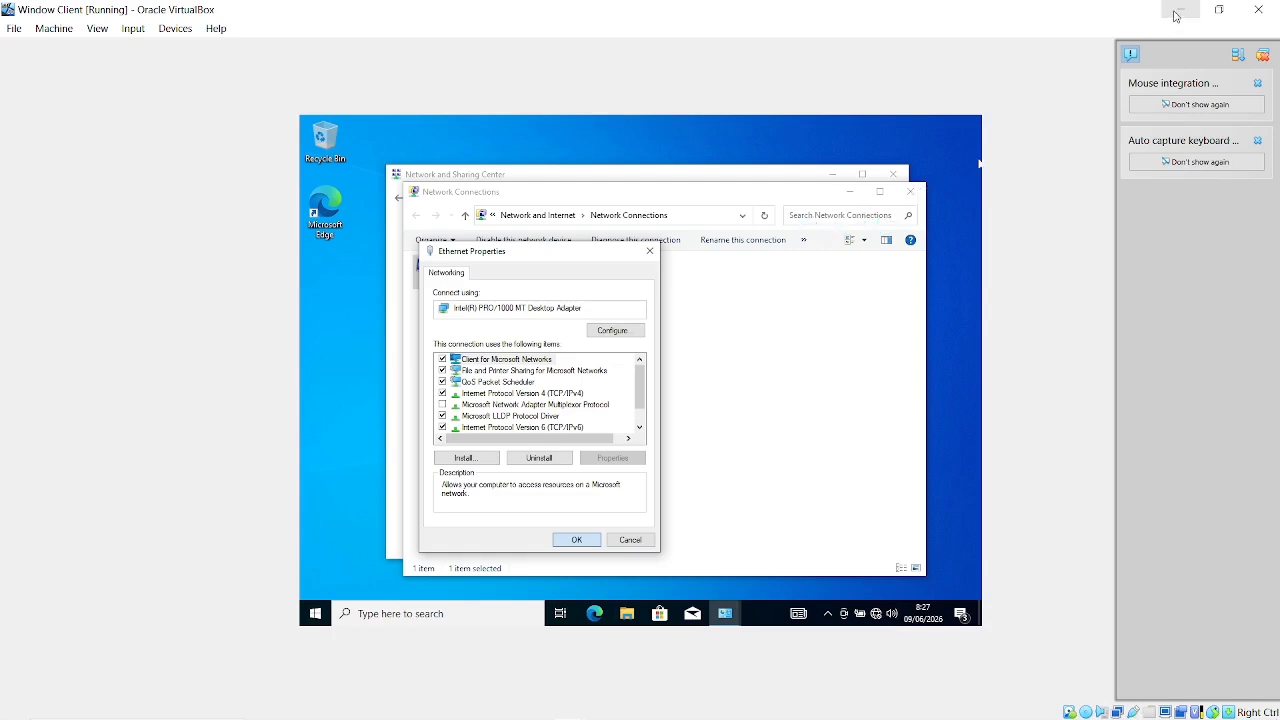
{"action": "left_click", "coordinate": [910, 191]}
{"action": "left_click", "coordinate": [893, 174]}
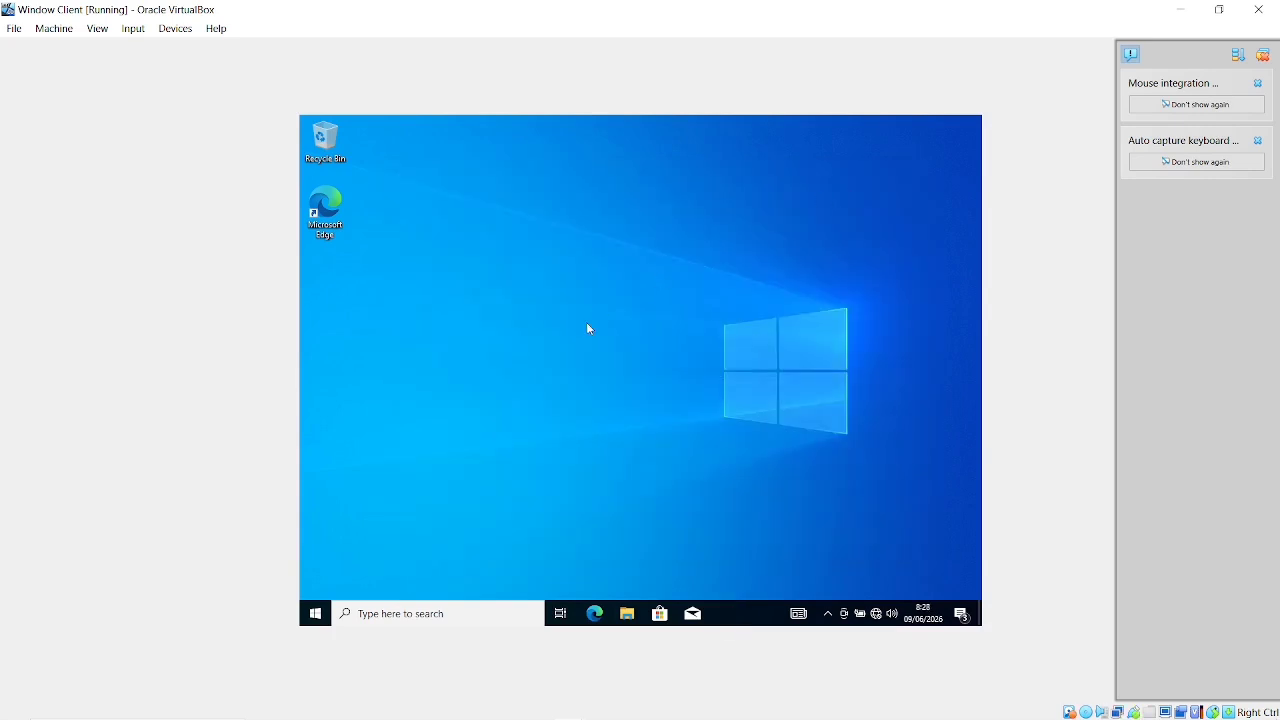
Open Command Prompt on the client and ping the server at 192.168.10.10, stopping the ping early.
{"action": "left_click", "coordinate": [422, 613]}
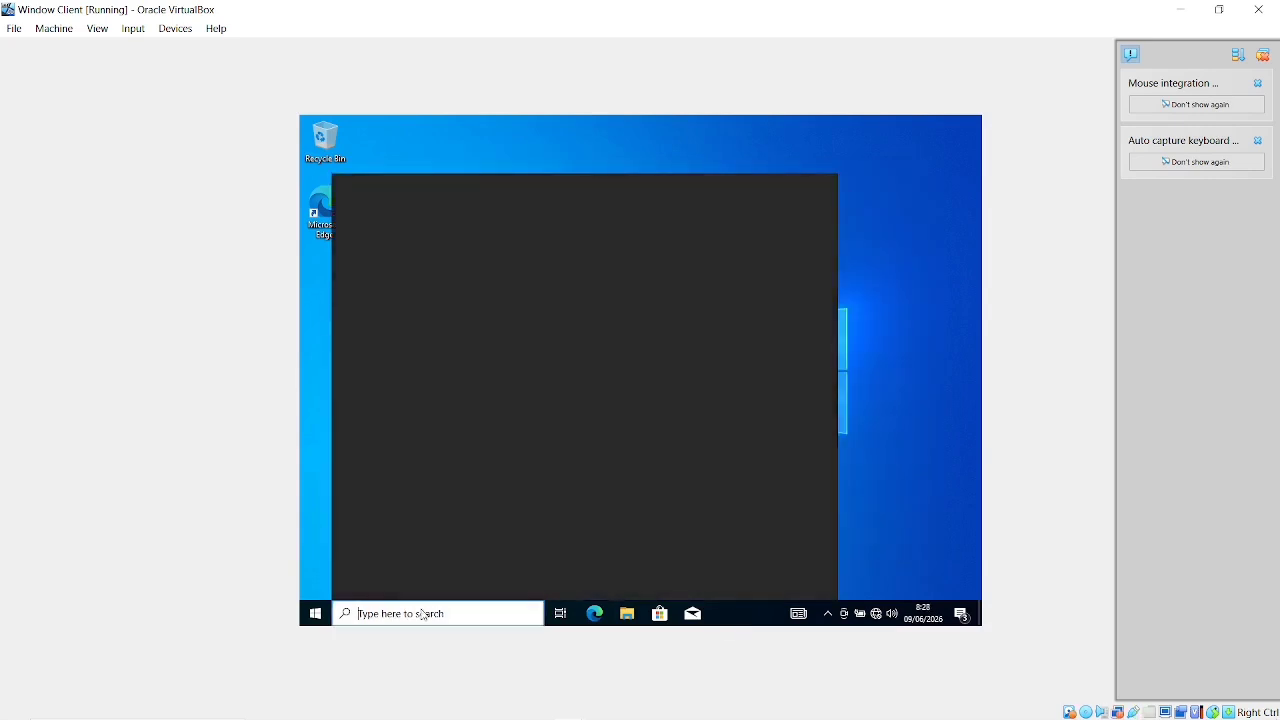
{"action": "type", "text": "cmd"}
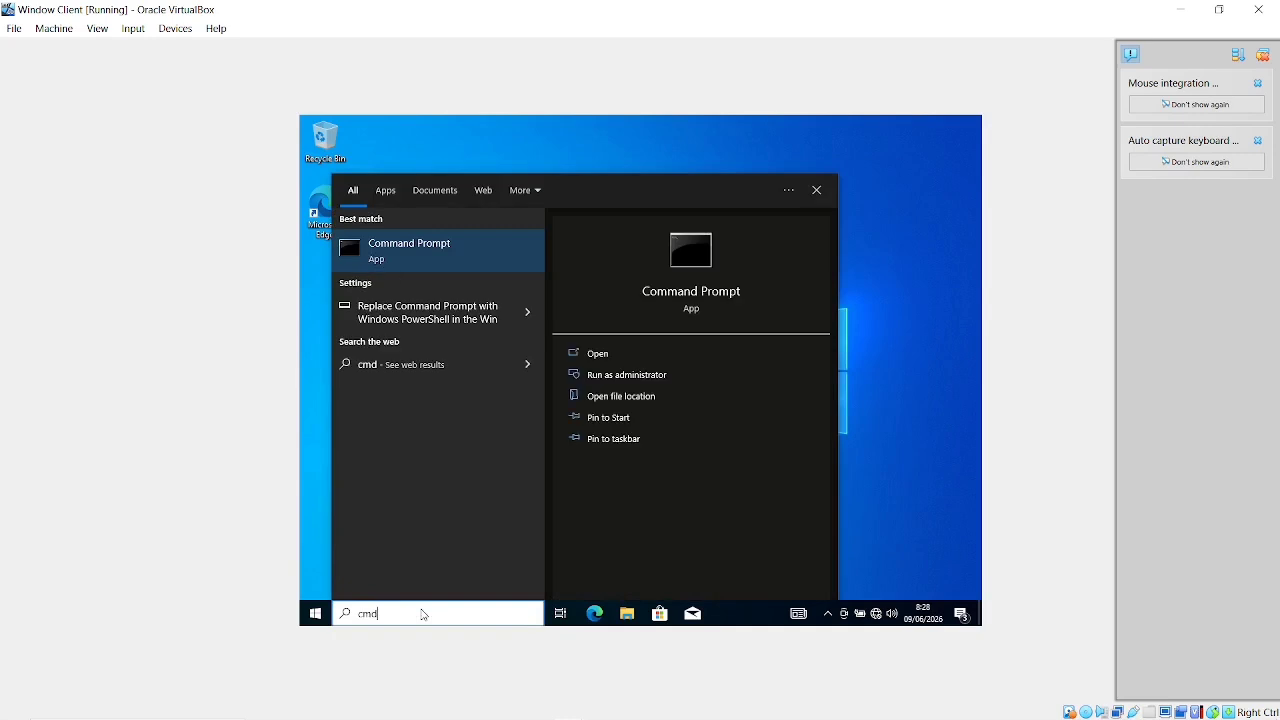
{"action": "key", "text": "Return"}
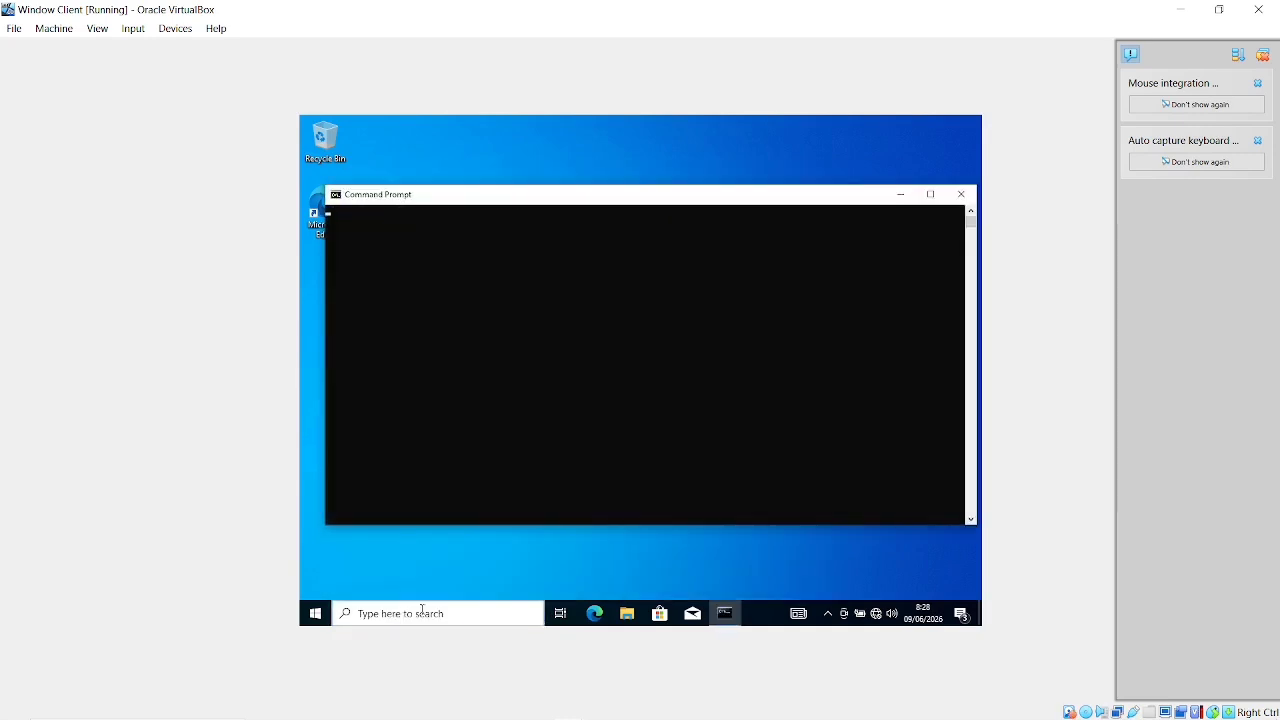
{"action": "type", "text": "pin"}
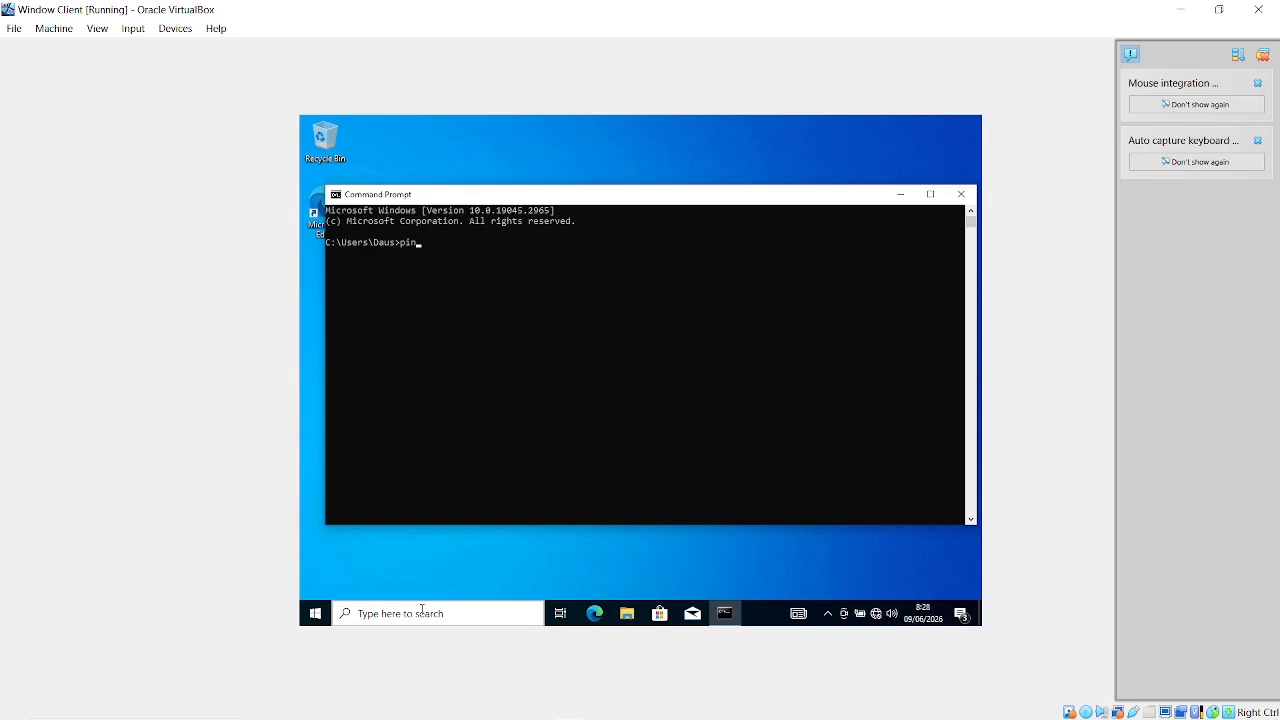
{"action": "type", "text": "g 192.168.10.10"}
{"action": "key", "text": "Return"}
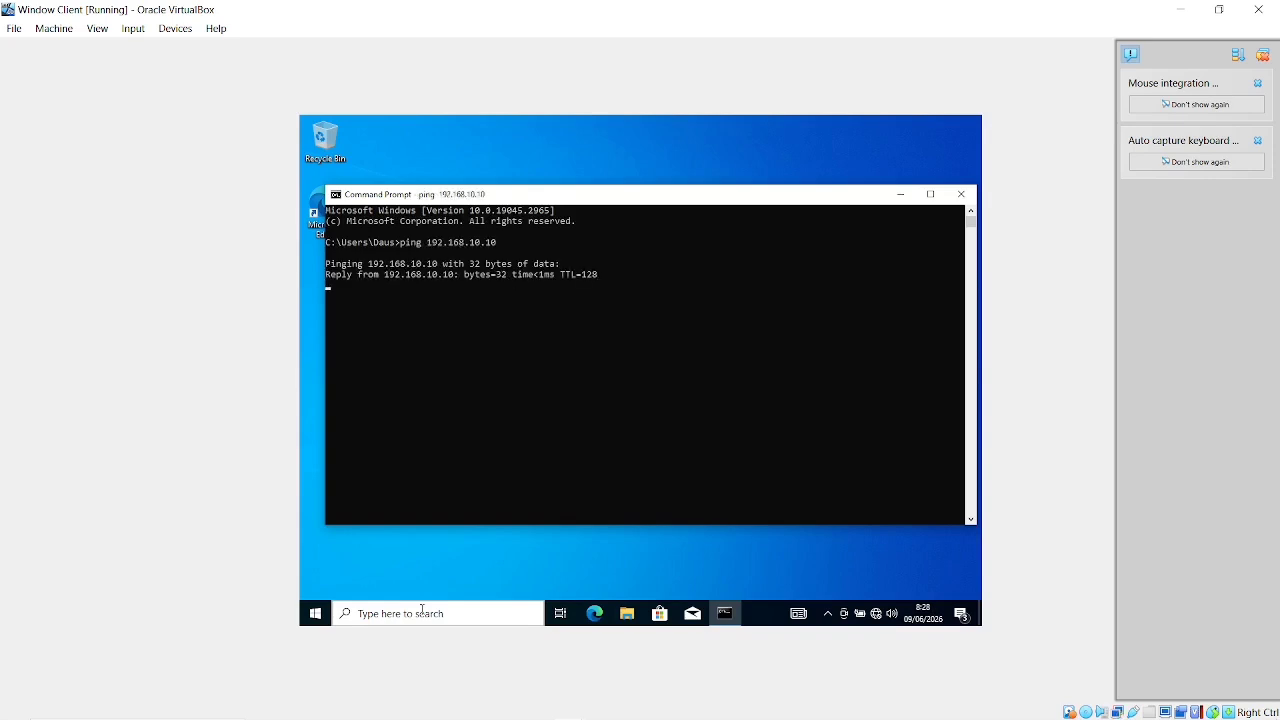
{"action": "key", "text": "ctrl+c"}
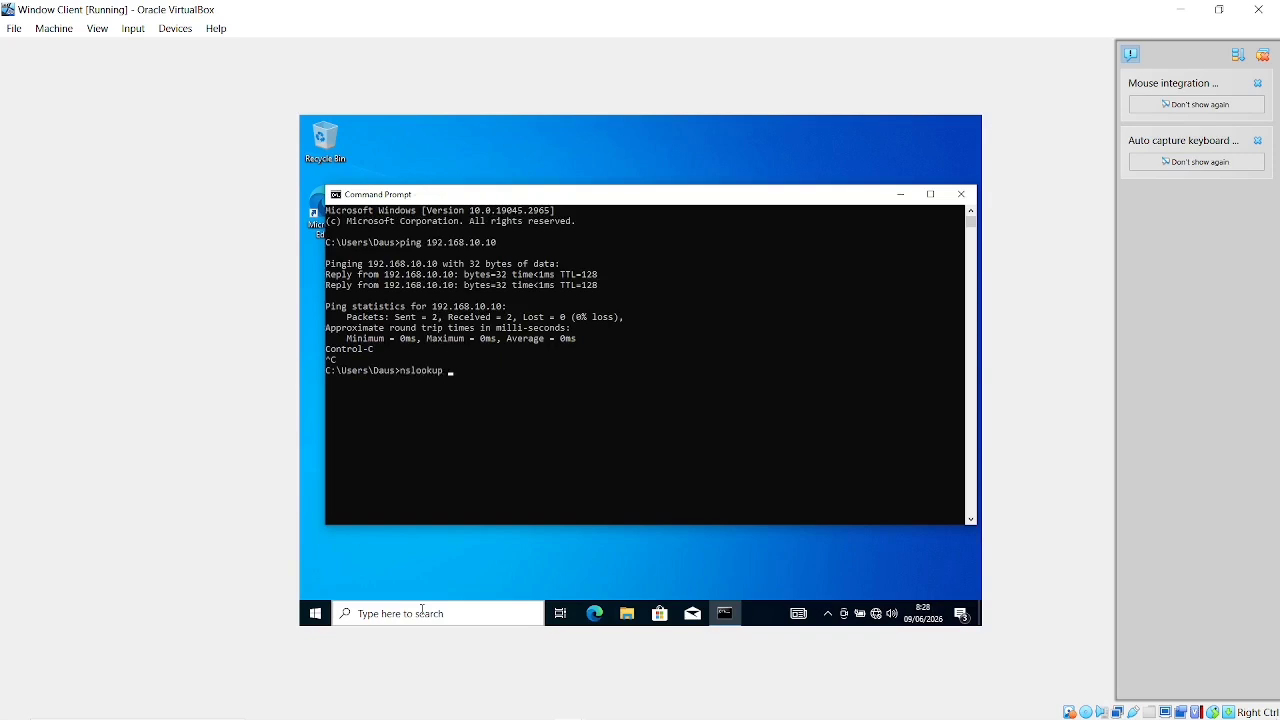
Look up berkahabadi.com with nslookup and close Command Prompt.
{"action": "type", "text": "nslookup abadi"}
{"action": "type", "text": "berkahabadi.com"}
{"action": "key", "text": "Return"}
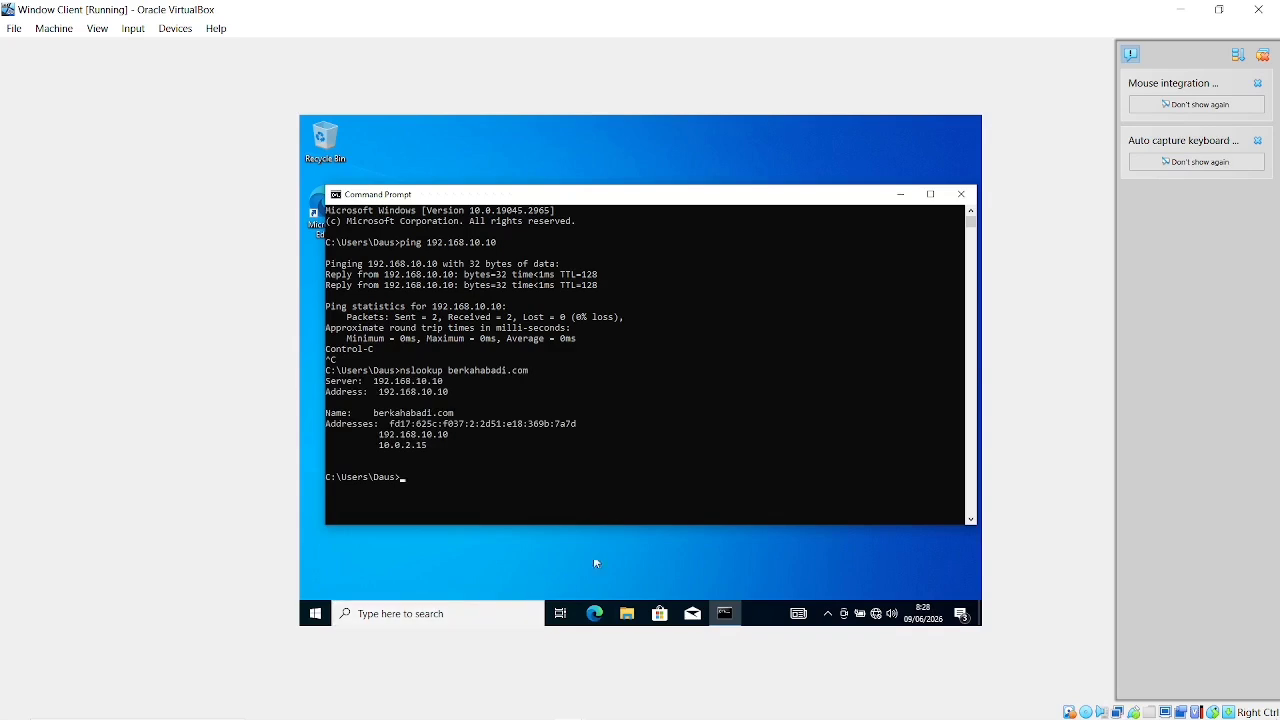
{"action": "left_click", "coordinate": [963, 194]}
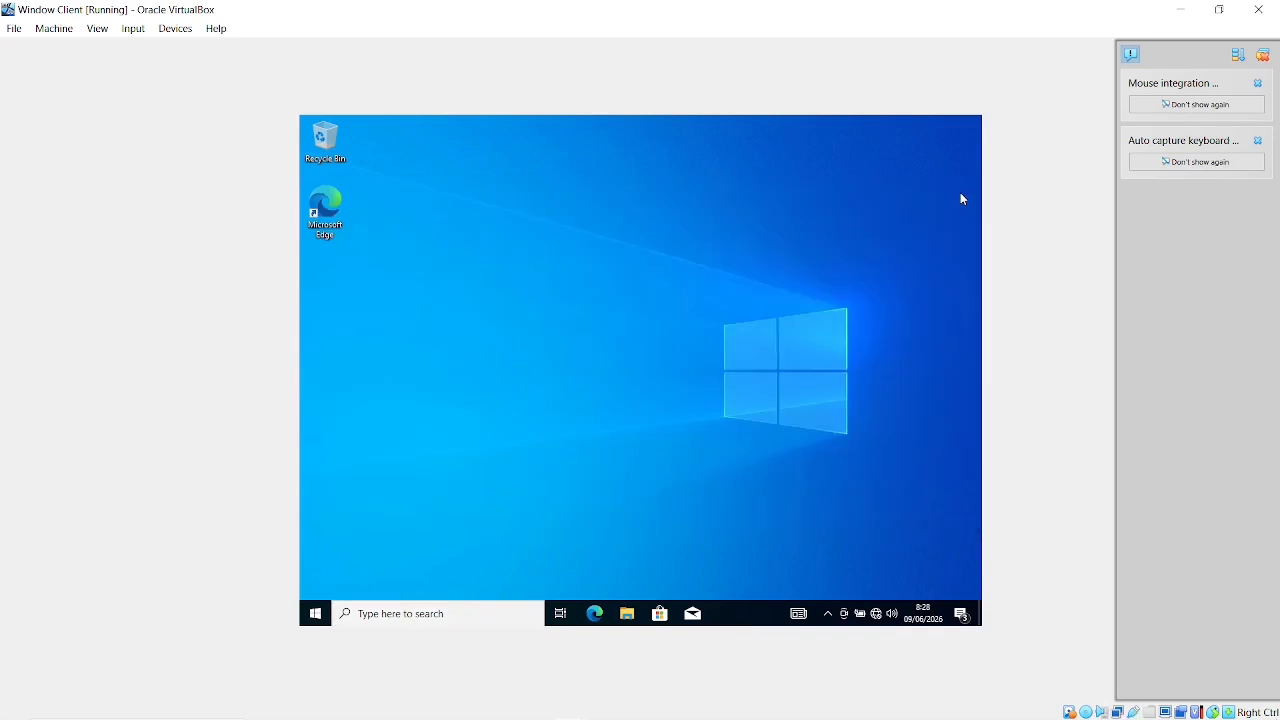
Switch to the ADDS server and open the Users container of berkahabadi.com in Active Directory Users and Computers.
{"action": "left_click", "coordinate": [1177, 10]}
{"action": "key", "text": "alt+Tab"}
{"action": "key", "text": "alt+Tab"}
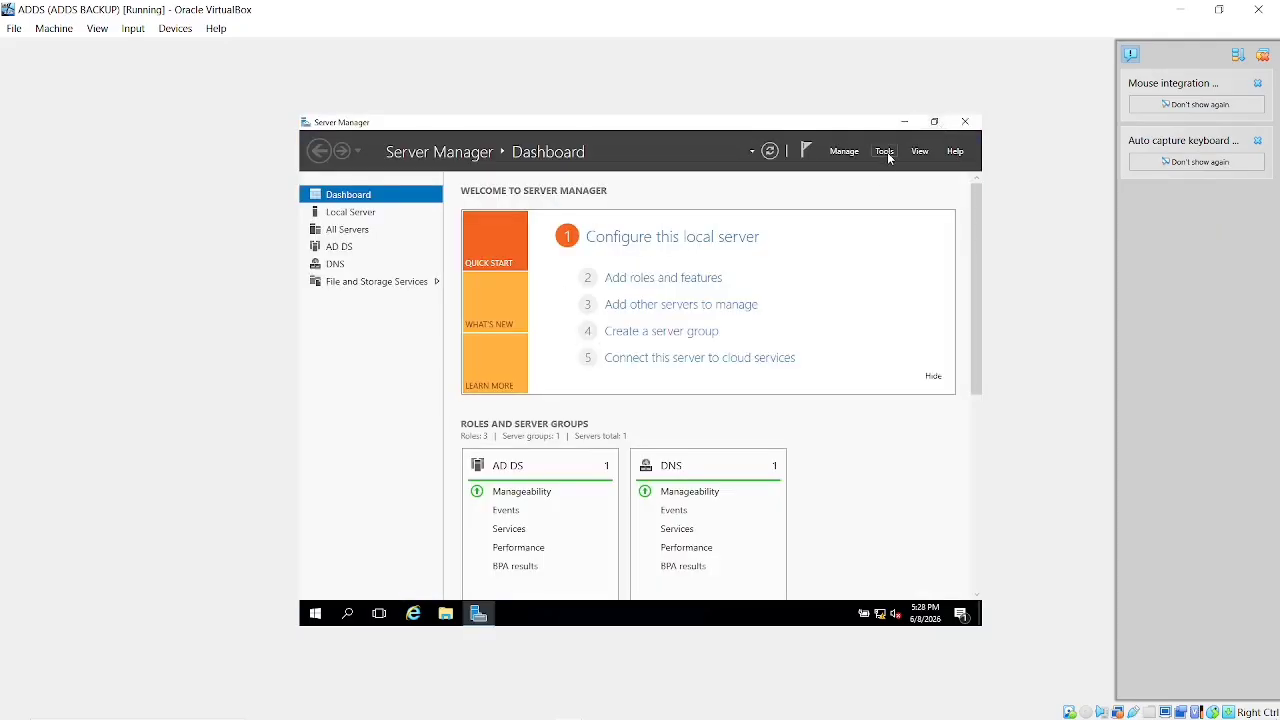
{"action": "left_click", "coordinate": [886, 154]}
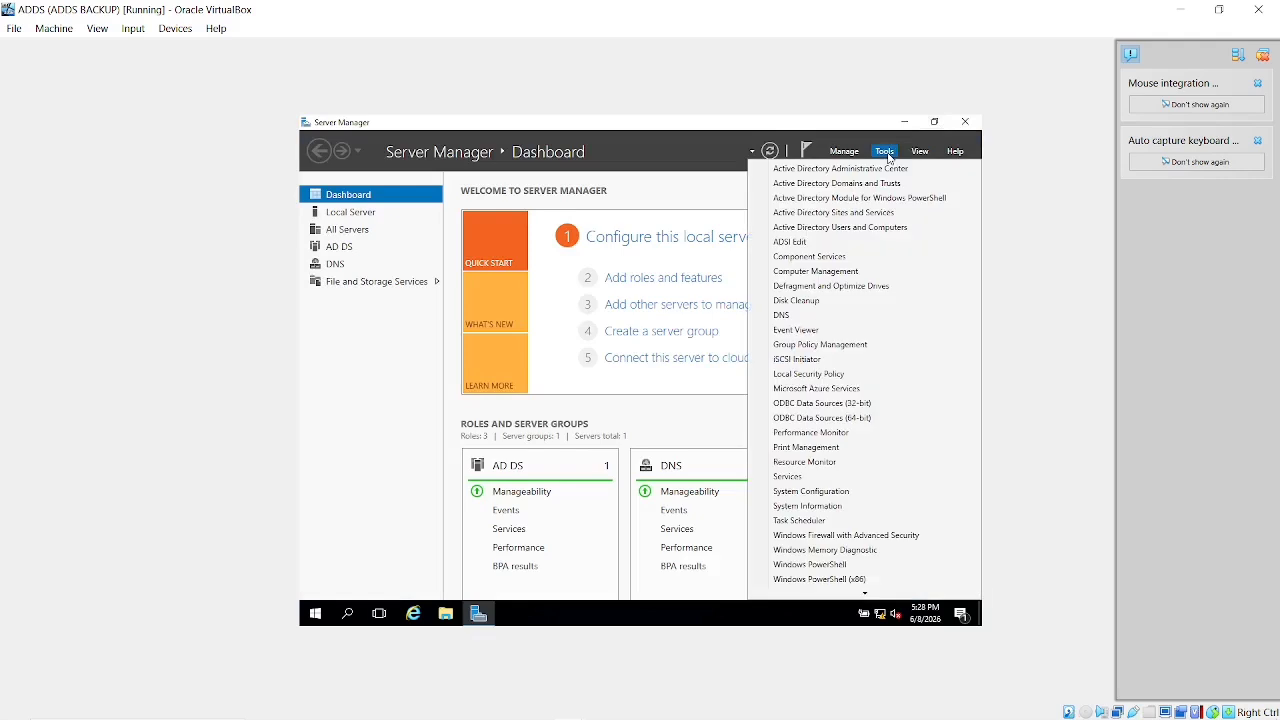
{"action": "left_click", "coordinate": [848, 228]}
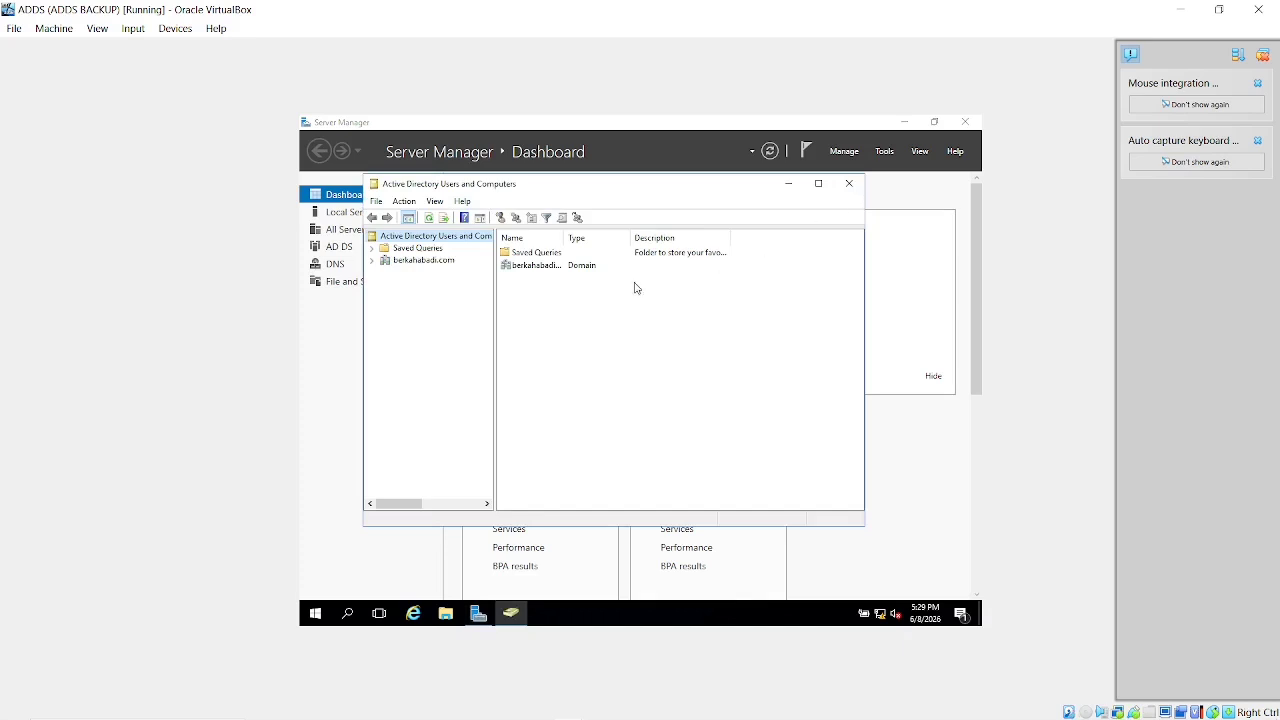
{"action": "left_click", "coordinate": [420, 260]}
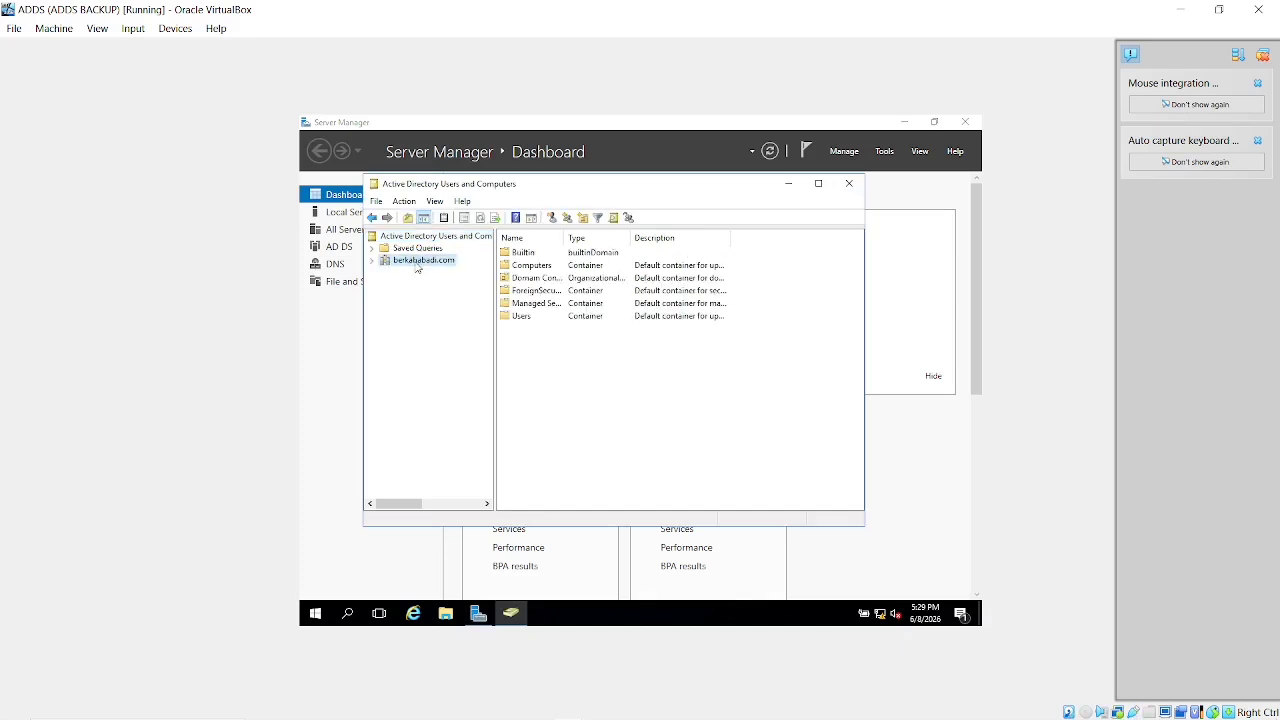
{"action": "left_click", "coordinate": [522, 316]}
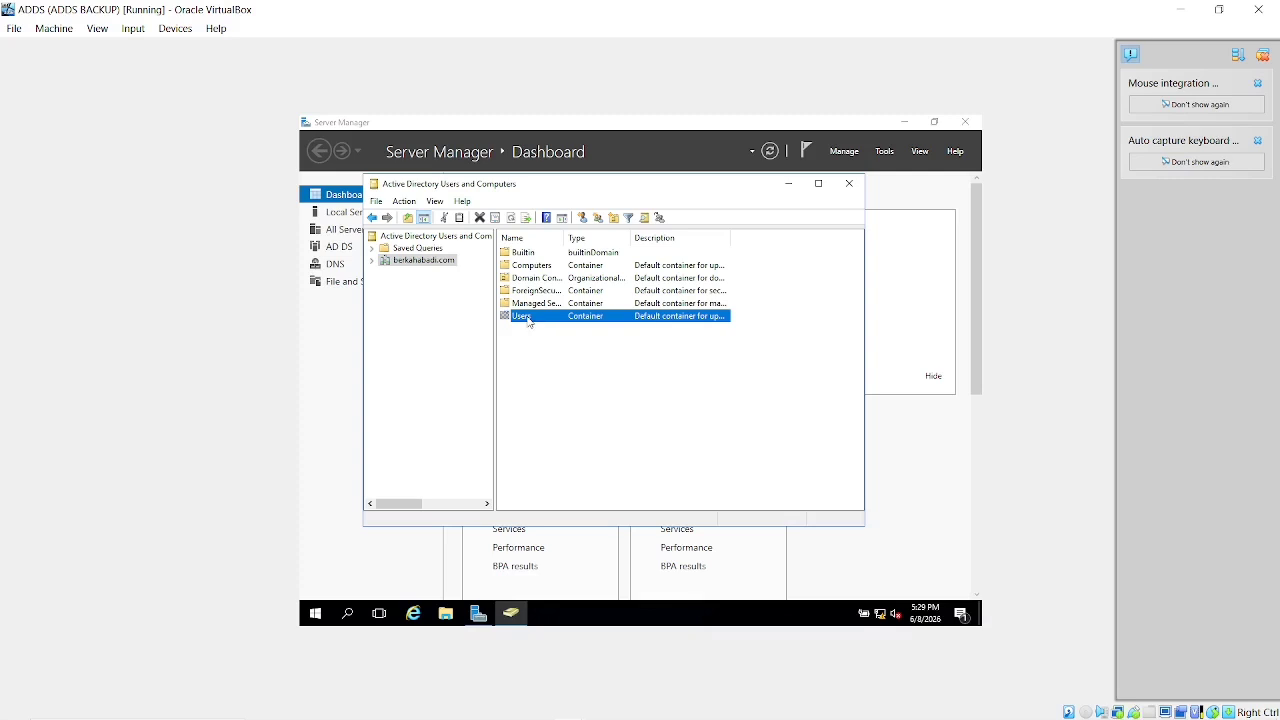
{"action": "double_click", "coordinate": [528, 318]}
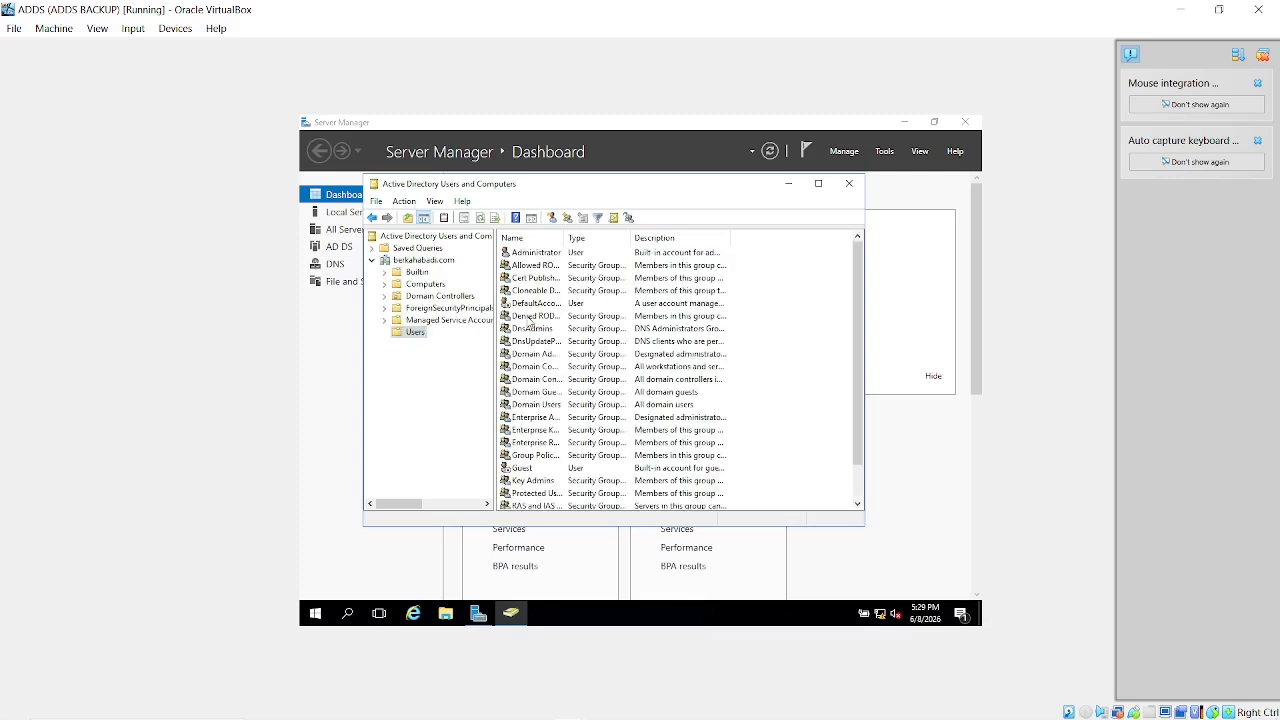
Start a new user in the Users container, filling in the person's first name and user logon name.
{"action": "right_click", "coordinate": [410, 332]}
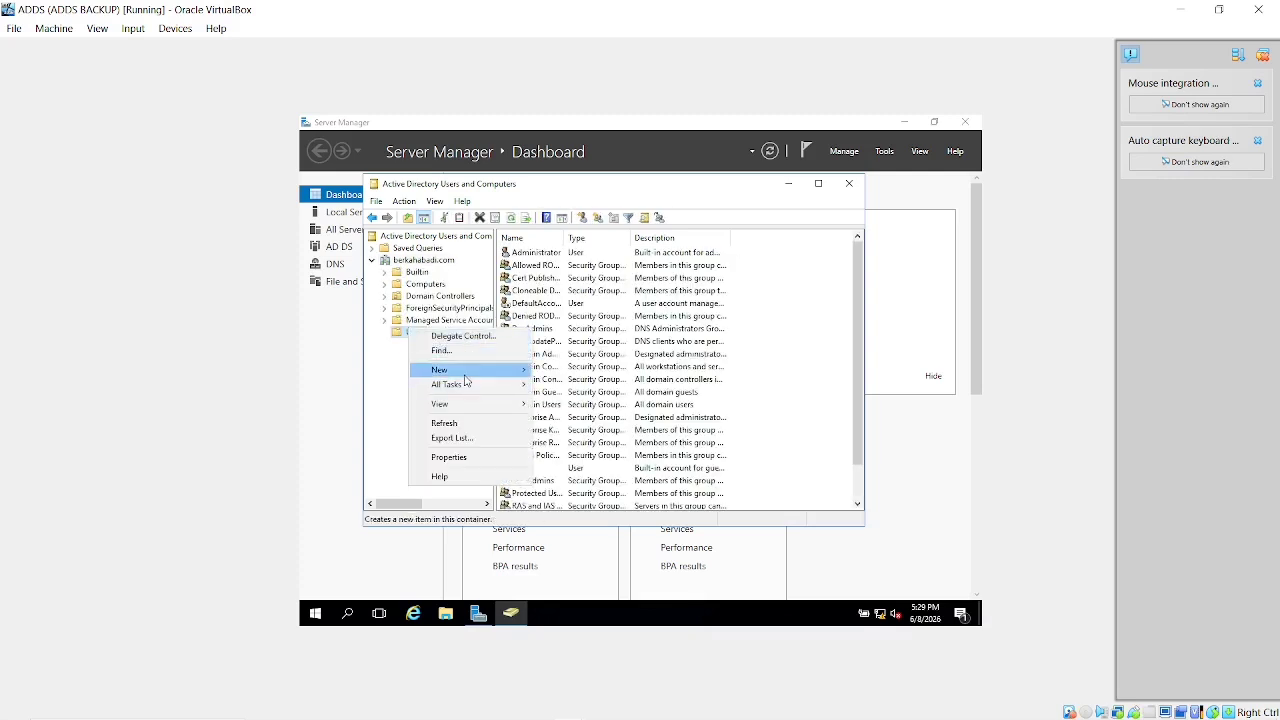
{"action": "mouse_move", "coordinate": [466, 372]}
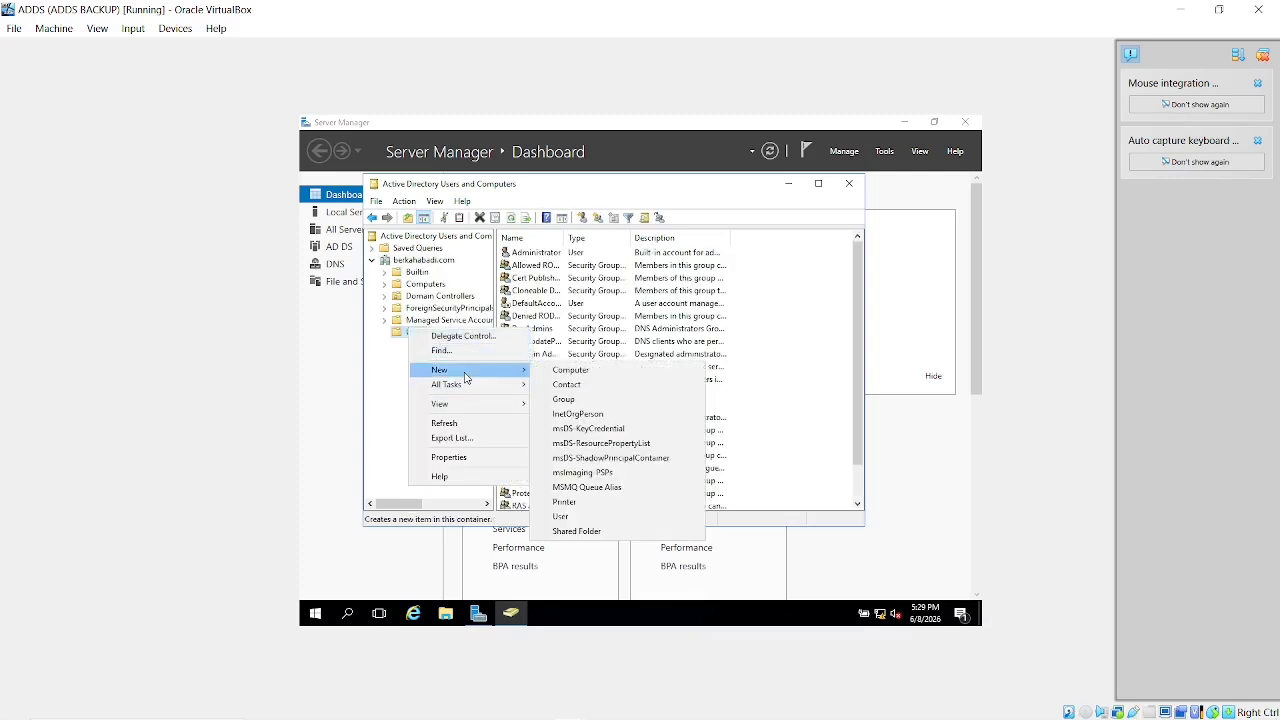
{"action": "left_click", "coordinate": [561, 516]}
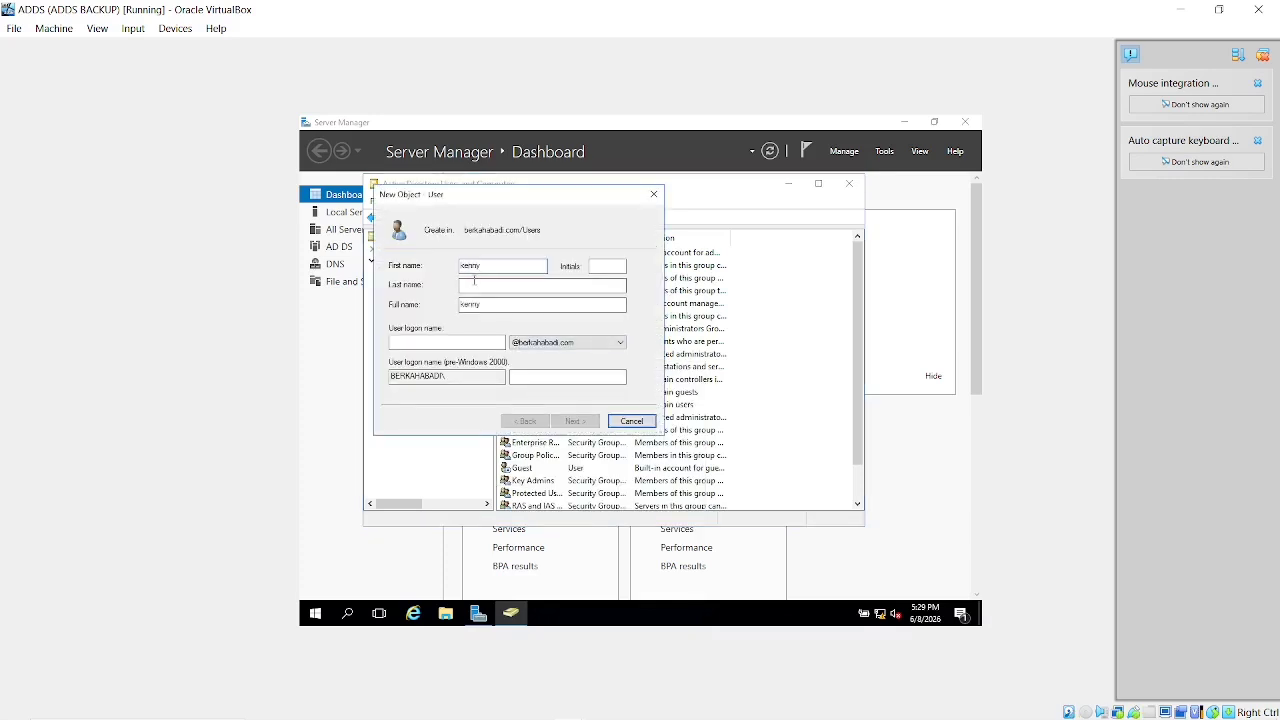
{"action": "left_click", "coordinate": [489, 338]}
{"action": "type", "text": "kenny"}
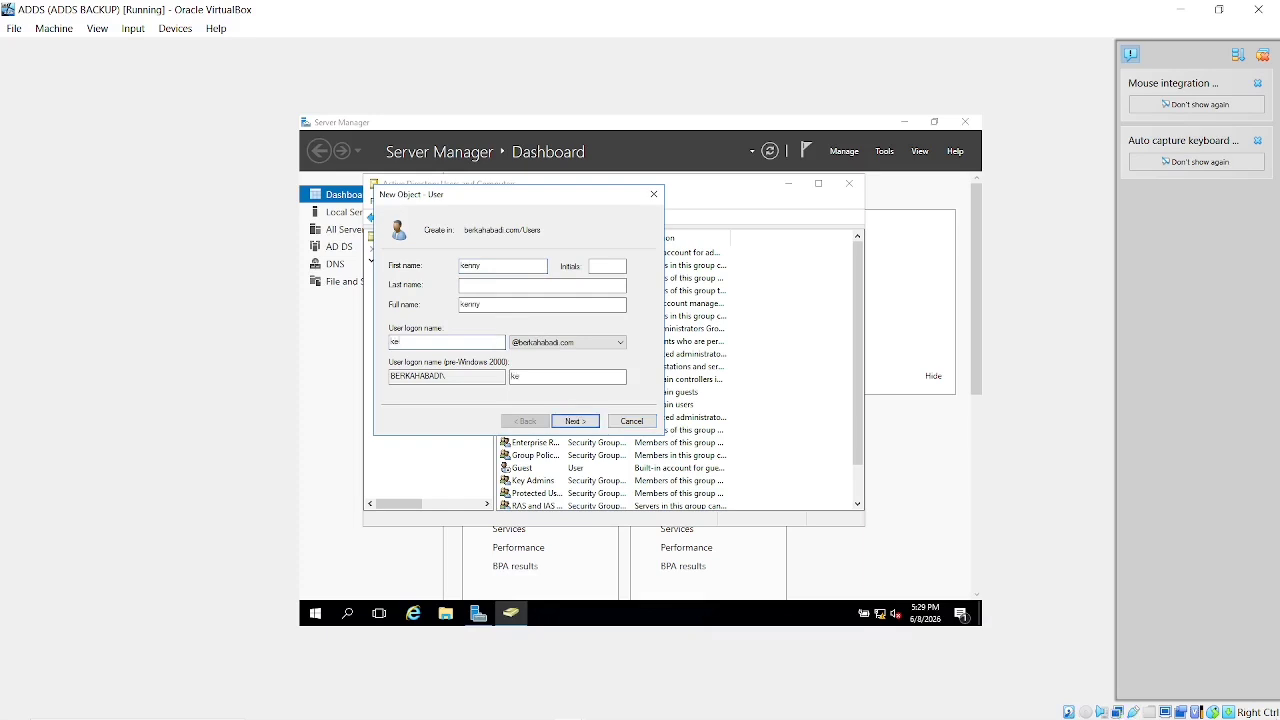
{"action": "left_click", "coordinate": [576, 421]}
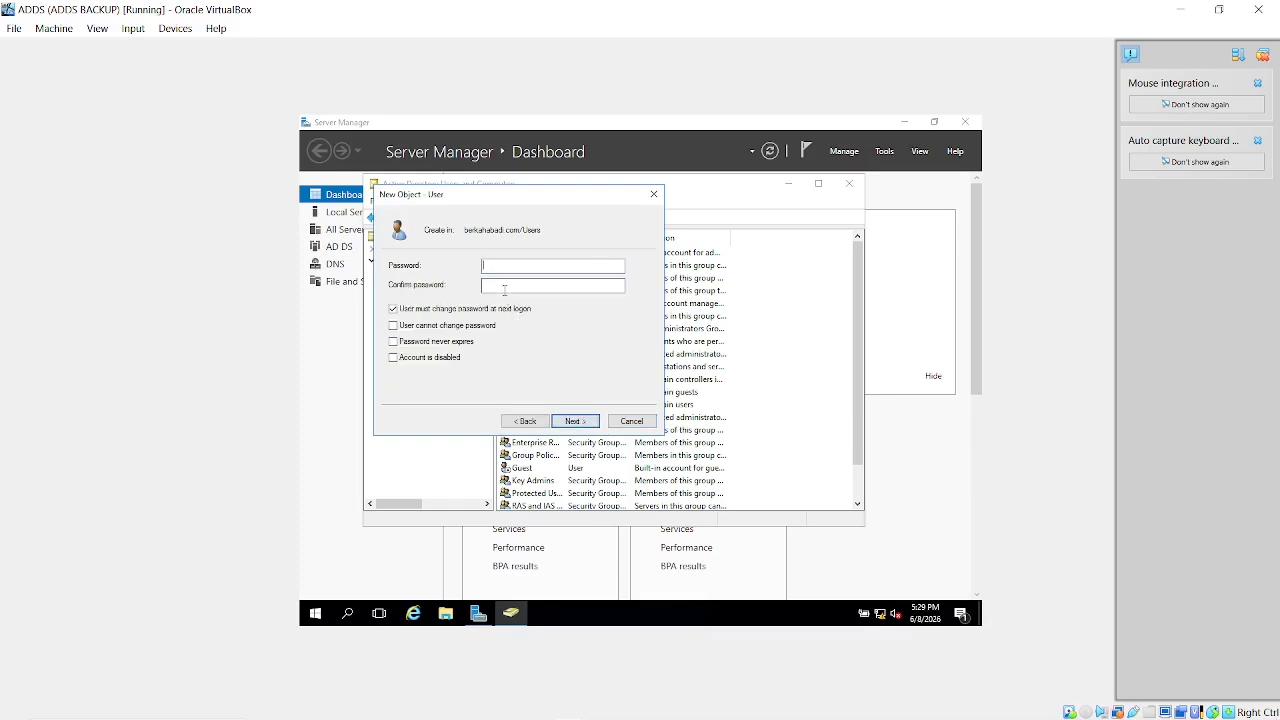
Enter and confirm the account password, turn off "User must change password at next logon", and try to create the user.
{"action": "type", "text": "•••••"}
{"action": "key", "text": "BackSpace"}
{"action": "key", "text": "BackSpace"}
{"action": "key", "text": "BackSpace"}
{"action": "key", "text": "BackSpace"}
{"action": "key", "text": "BackSpace"}
{"action": "key", "text": "Tab"}
{"action": "type", "text": "P"}
{"action": "left_click", "coordinate": [474, 314]}
{"action": "left_click", "coordinate": [574, 421]}
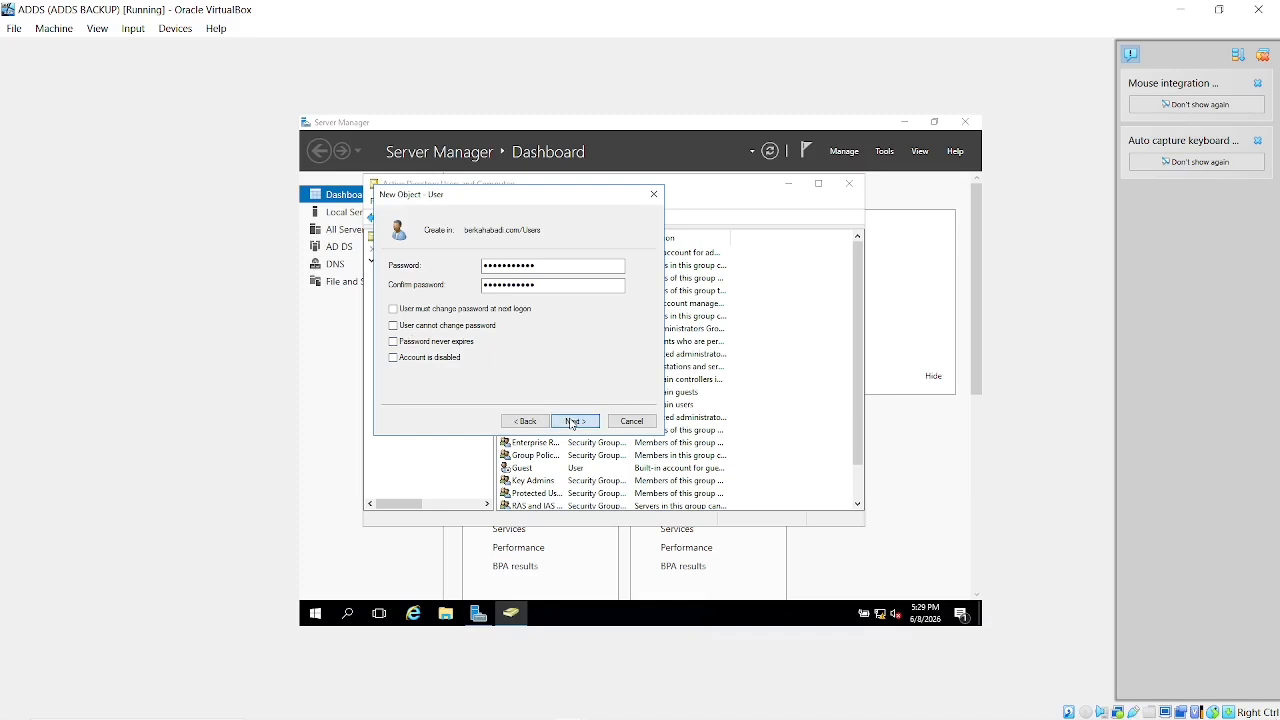
{"action": "left_click", "coordinate": [574, 421]}
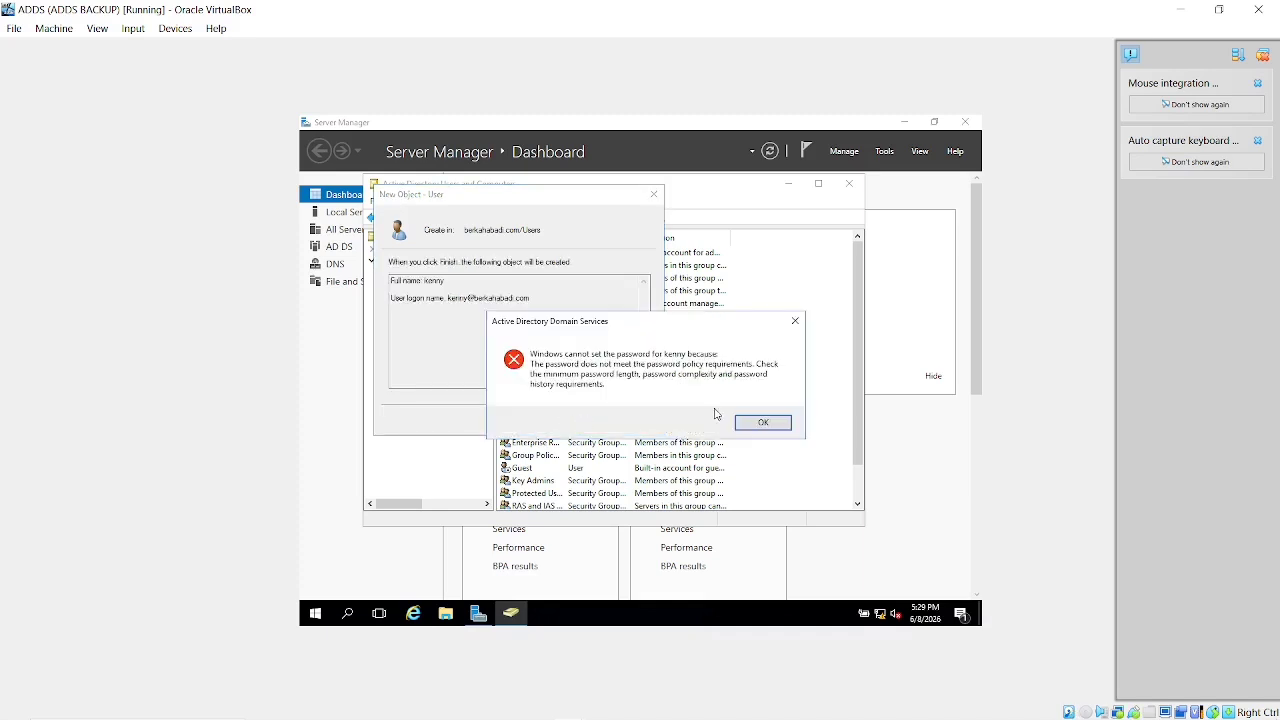
{"action": "left_click", "coordinate": [765, 423]}
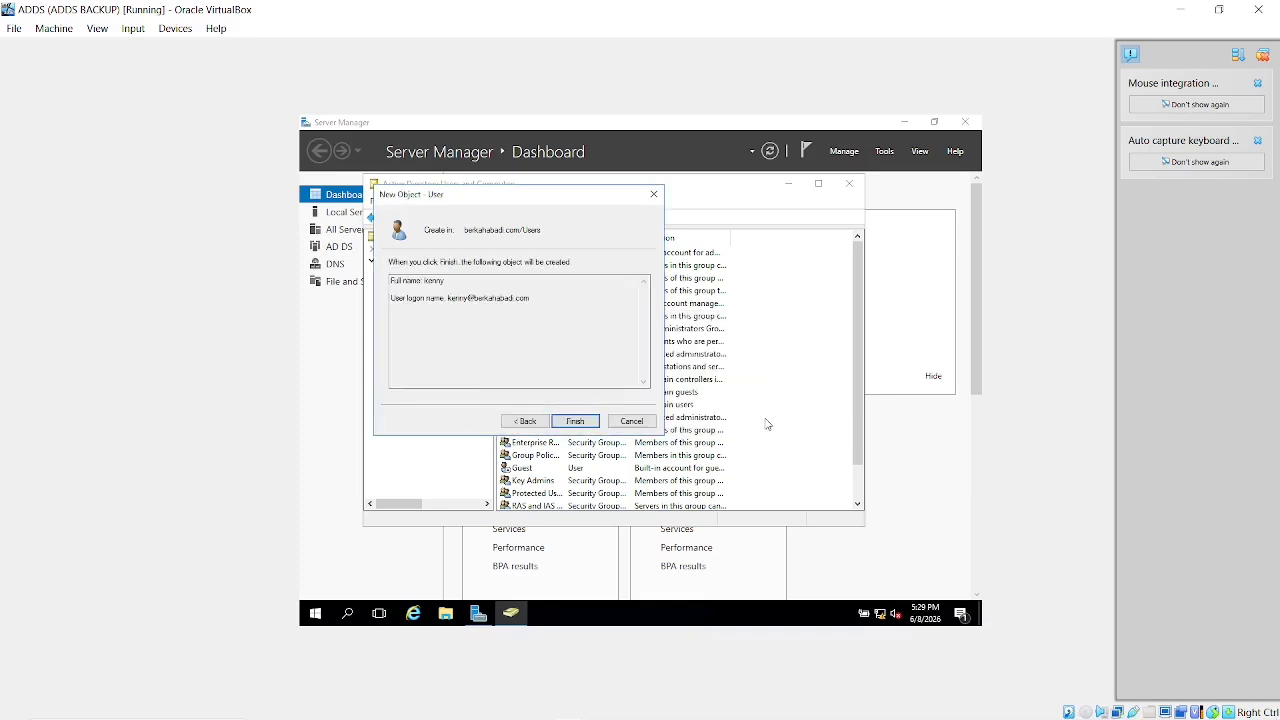
Go back, re-enter the account password and its confirmation, and try again to create the user.
{"action": "left_click", "coordinate": [527, 421]}
{"action": "key", "text": "BackSpace"}
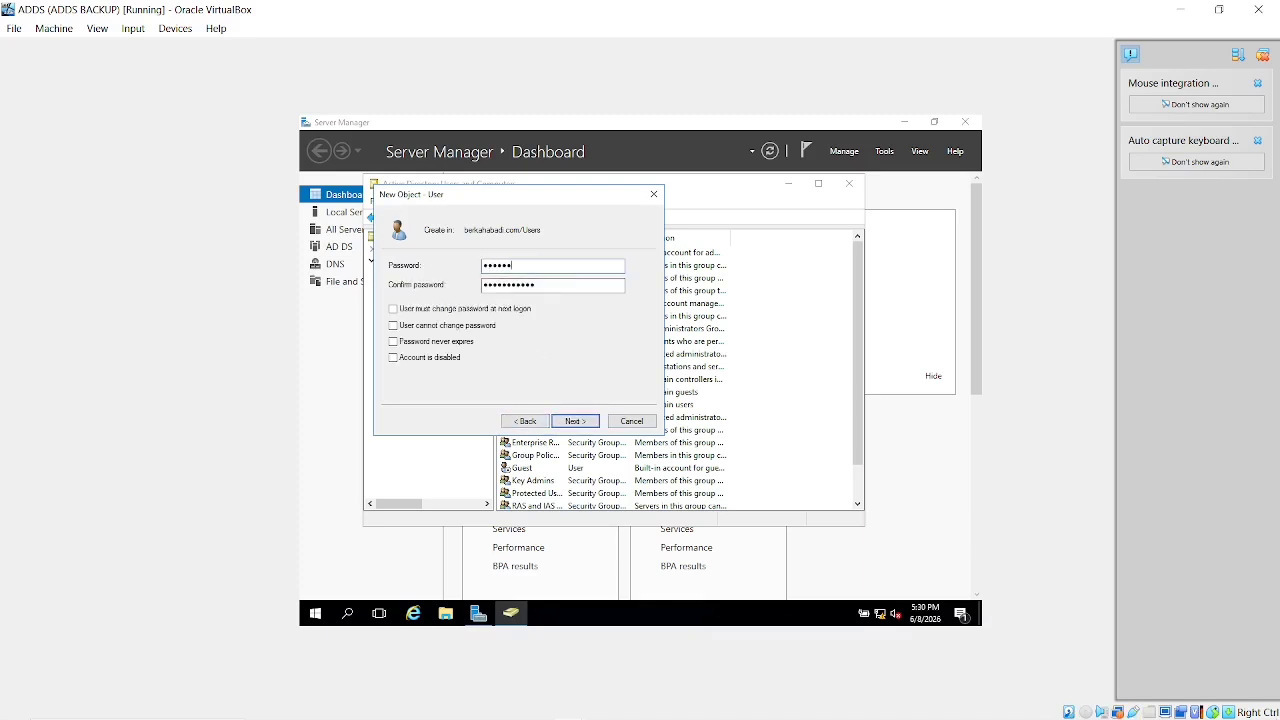
{"action": "type", "text": "••"}
{"action": "left_click", "coordinate": [553, 283]}
{"action": "key", "text": "BackSpace"}
{"action": "key", "text": "BackSpace"}
{"action": "key", "text": "BackSpace"}
{"action": "key", "text": "BackSpace"}
{"action": "key", "text": "BackSpace"}
{"action": "key", "text": "BackSpace"}
{"action": "key", "text": "BackSpace"}
{"action": "key", "text": "BackSpace"}
{"action": "key", "text": "BackSpace"}
{"action": "key", "text": "BackSpace"}
{"action": "type", "text": "•••••••••••"}
{"action": "left_click", "coordinate": [585, 423]}
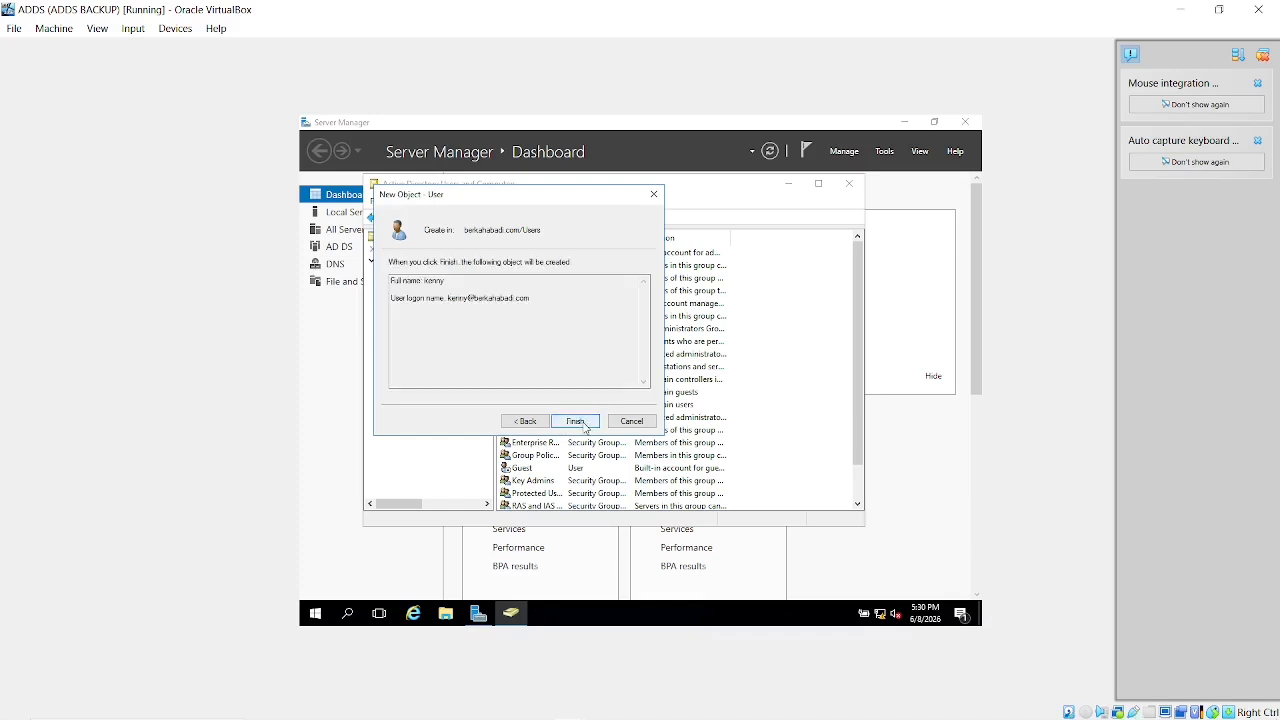
{"action": "left_click", "coordinate": [585, 423]}
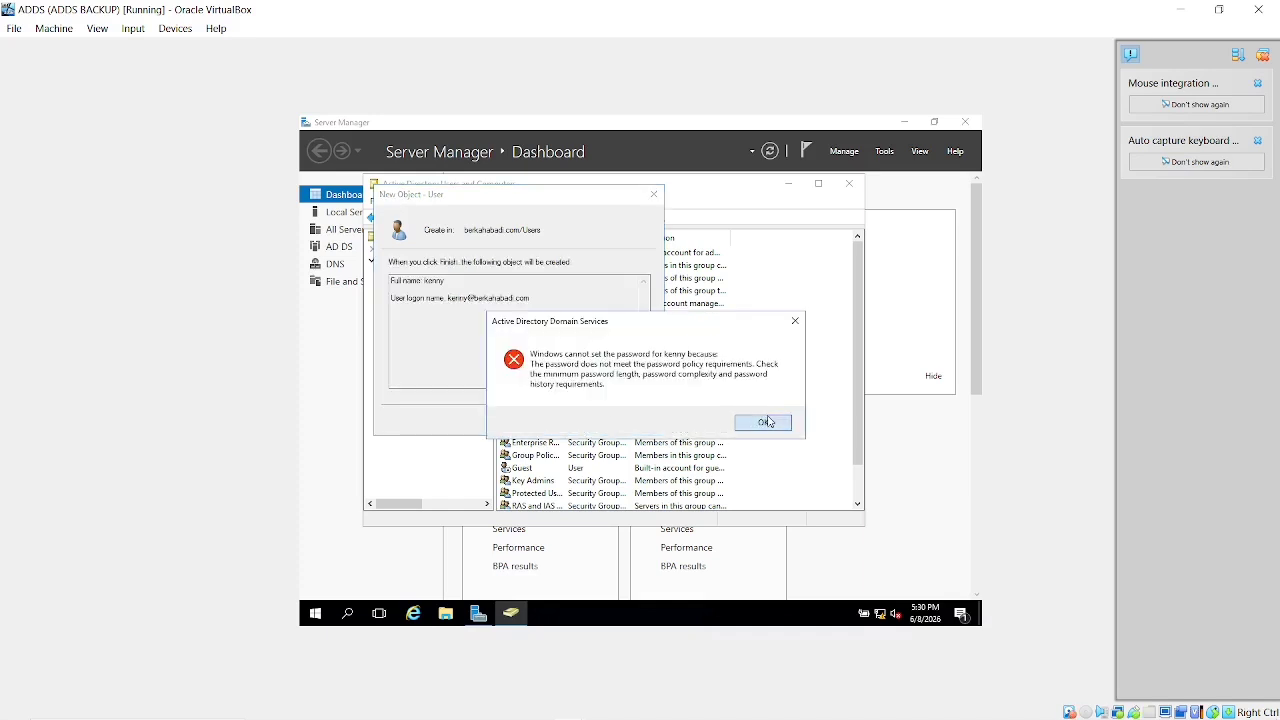
{"action": "left_click", "coordinate": [766, 422]}
Replace the account password and its confirmation to finish creating the user, and close Active Directory Users and Computers.
{"action": "left_click", "coordinate": [525, 421]}
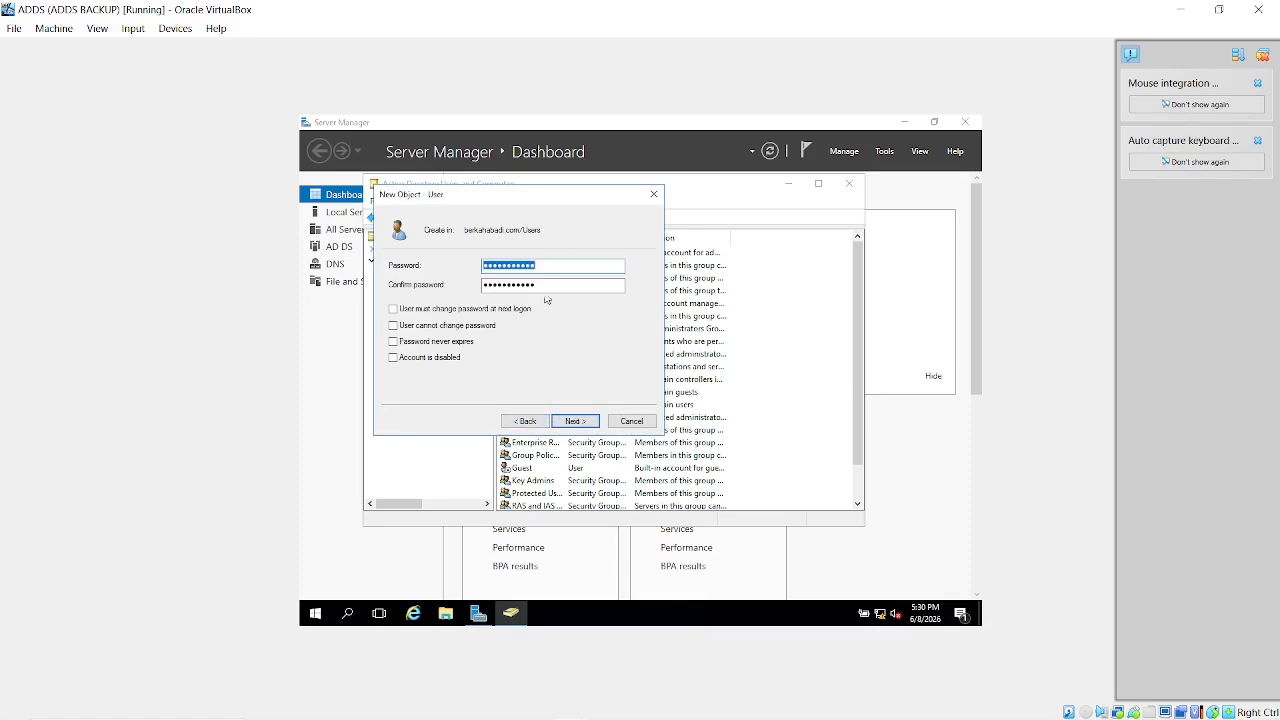
{"action": "key", "text": "BackSpace"}
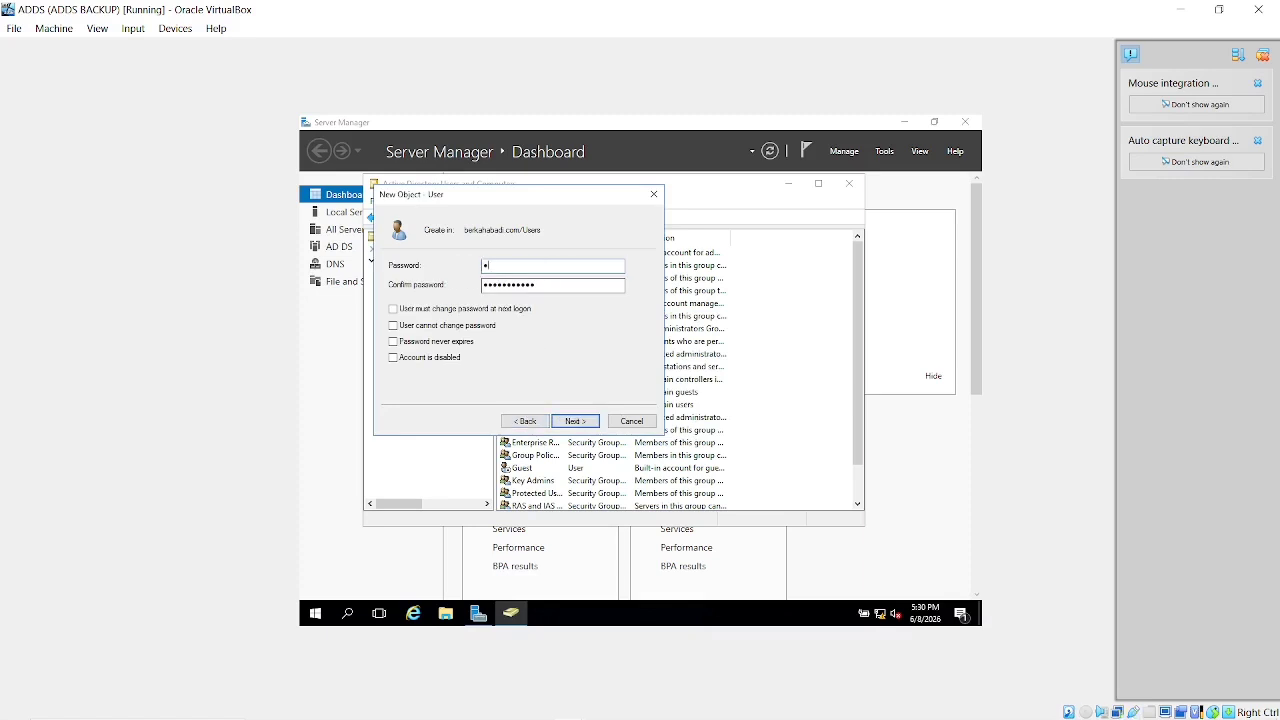
{"action": "type", "text": "•••••••"}
{"action": "left_click", "coordinate": [589, 287]}
{"action": "key", "text": "BackSpace"}
{"action": "key", "text": "BackSpace"}
{"action": "key", "text": "BackSpace"}
{"action": "key", "text": "BackSpace"}
{"action": "key", "text": "BackSpace"}
{"action": "key", "text": "BackSpace"}
{"action": "key", "text": "BackSpace"}
{"action": "key", "text": "BackSpace"}
{"action": "key", "text": "BackSpace"}
{"action": "key", "text": "BackSpace"}
{"action": "type", "text": "•••••••"}
{"action": "left_click", "coordinate": [586, 423]}
{"action": "left_click", "coordinate": [576, 421]}
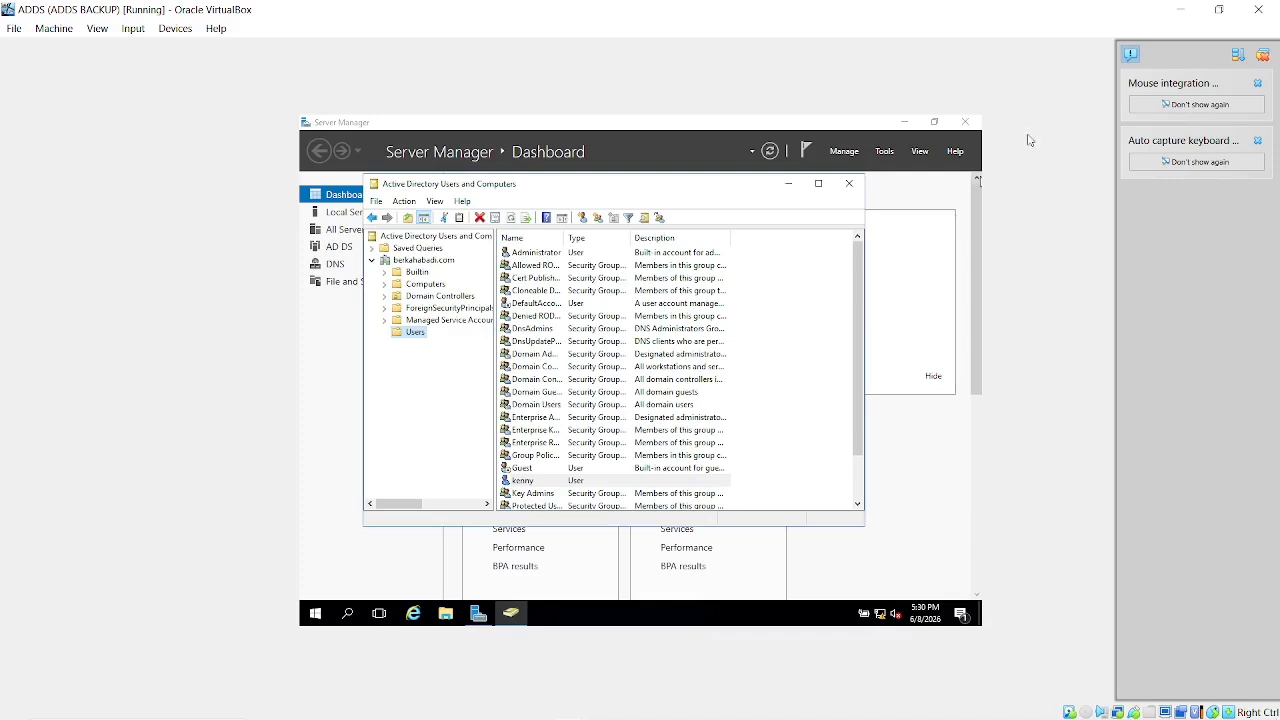
{"action": "left_click", "coordinate": [849, 184]}
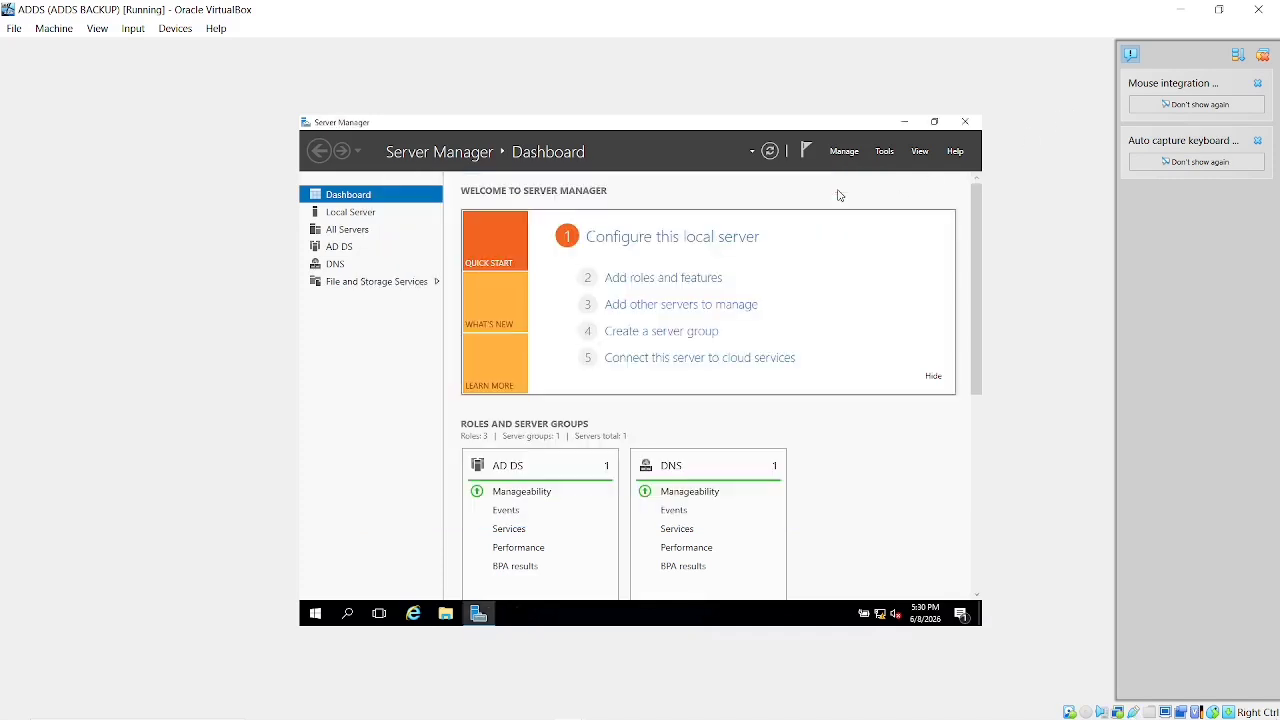
Switch to the Window Client machine and open the advanced system settings from its System About page.
{"action": "left_click", "coordinate": [1180, 9]}
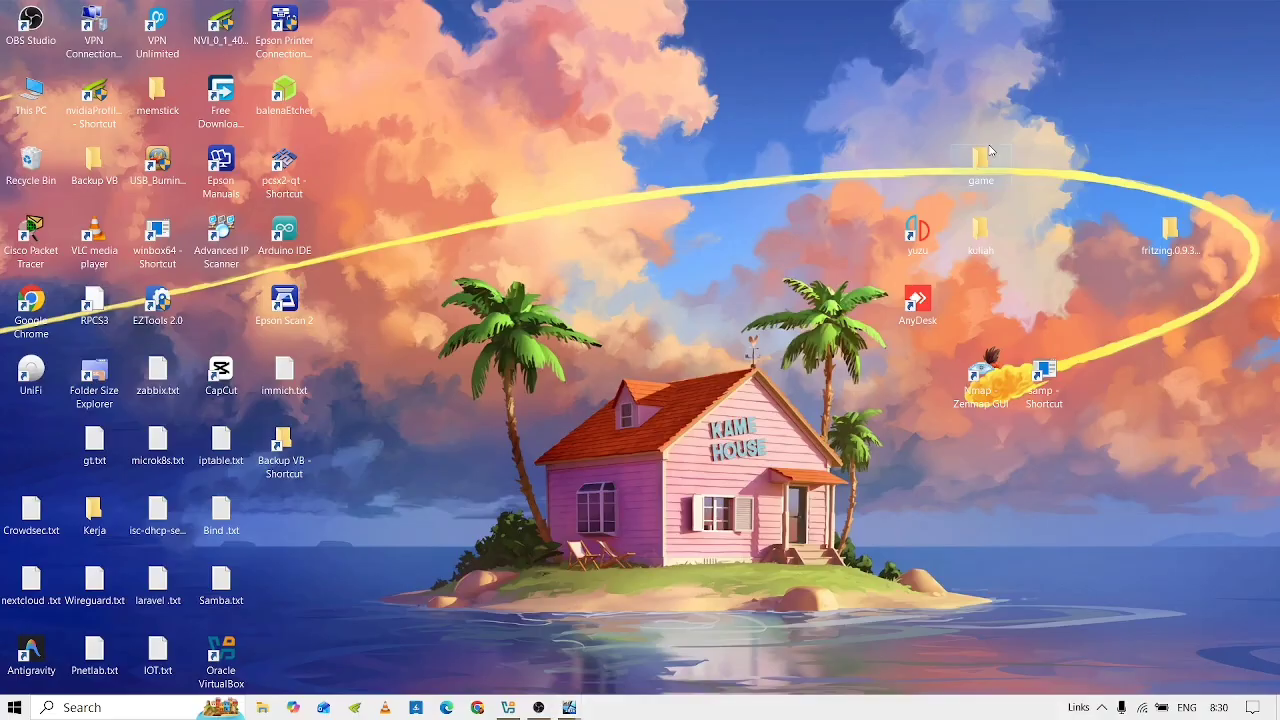
{"action": "key", "text": "alt+Tab"}
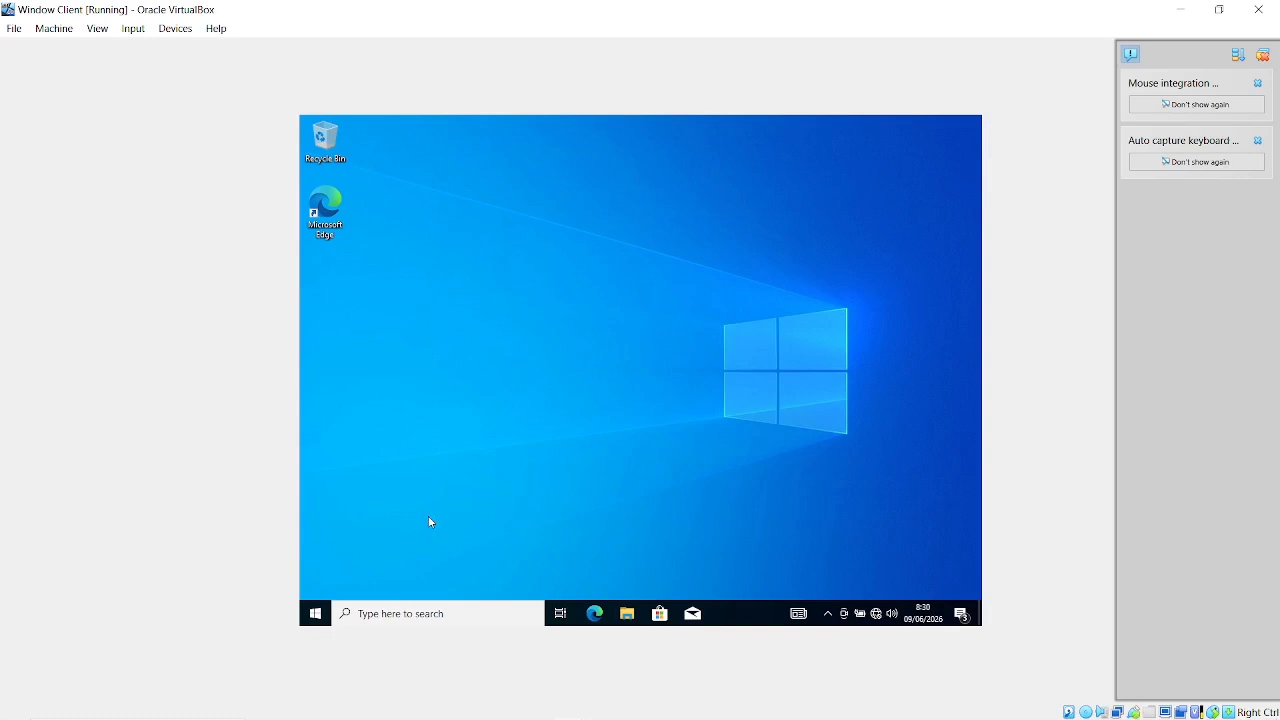
{"action": "right_click", "coordinate": [327, 606]}
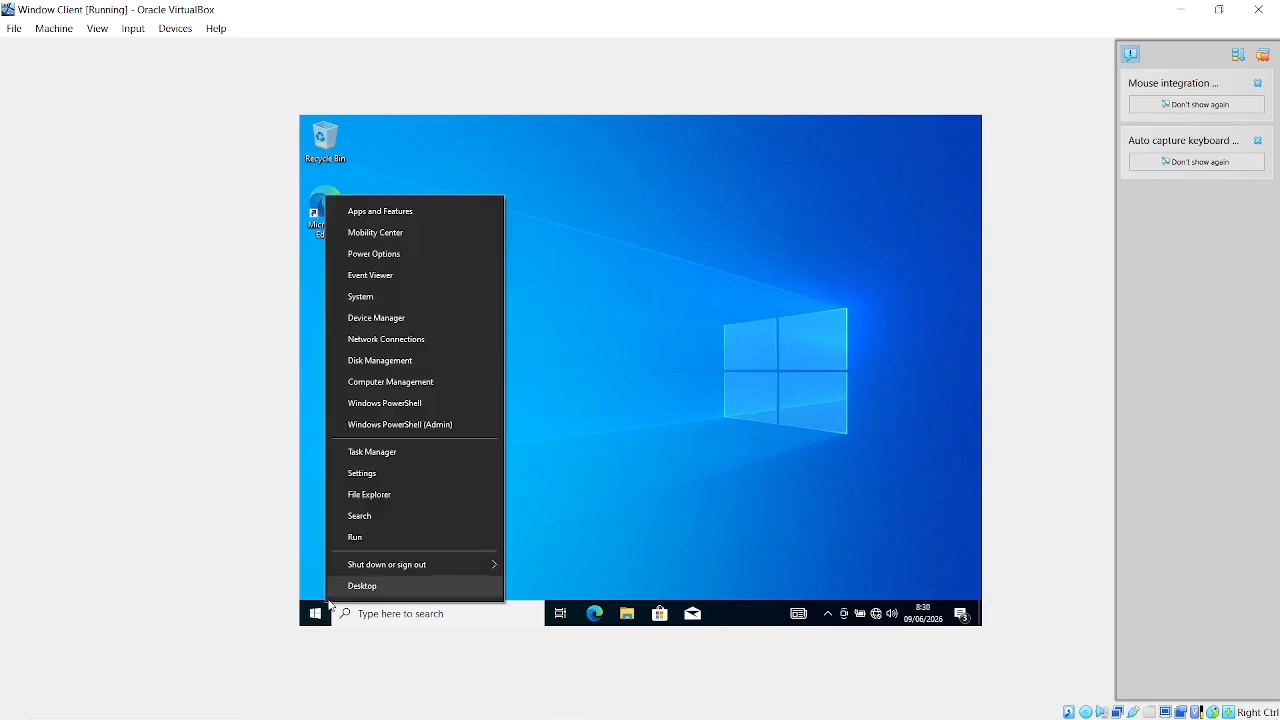
{"action": "left_click", "coordinate": [374, 302]}
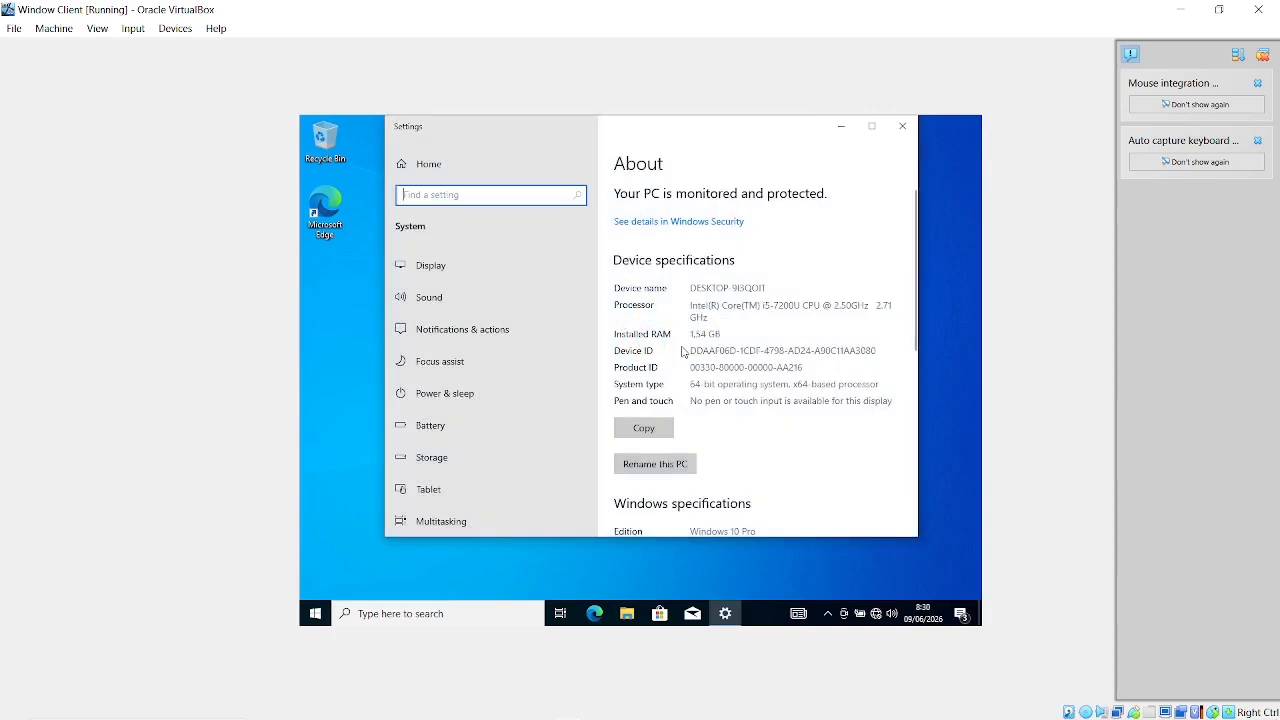
{"action": "scroll", "coordinate": [729, 375], "scroll_direction": "down", "scroll_amount": 5}
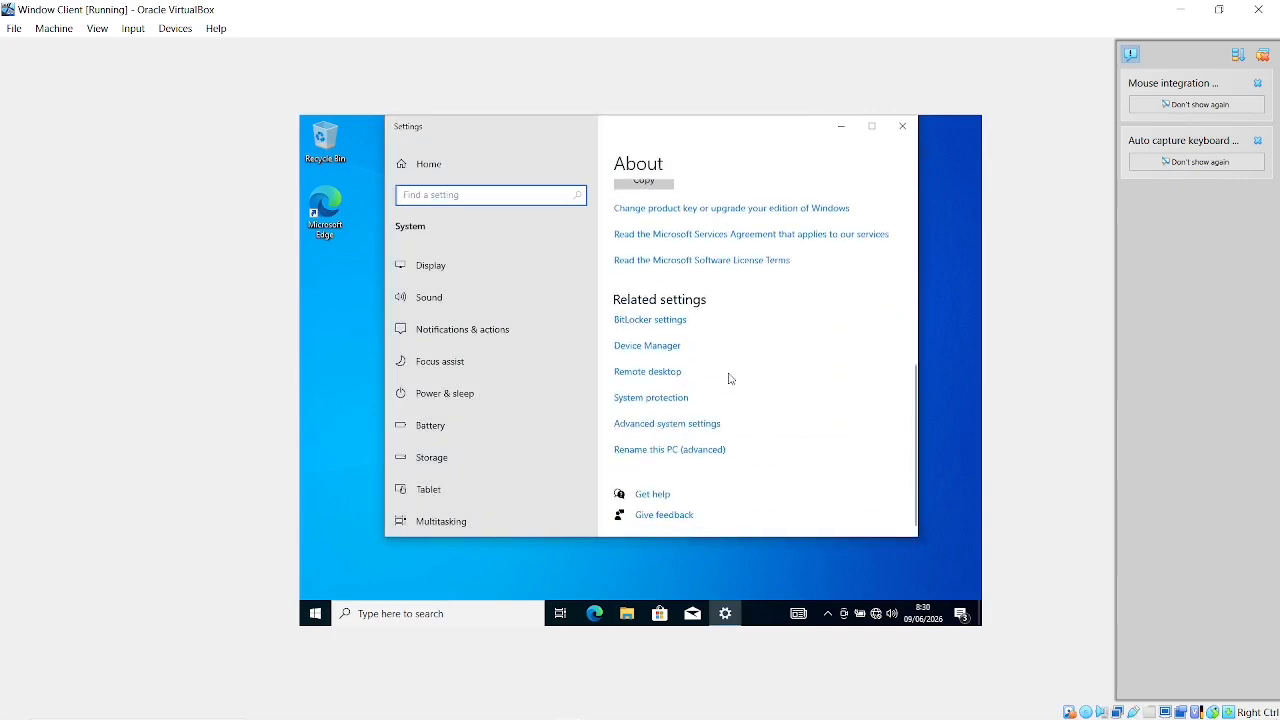
{"action": "left_click", "coordinate": [669, 428]}
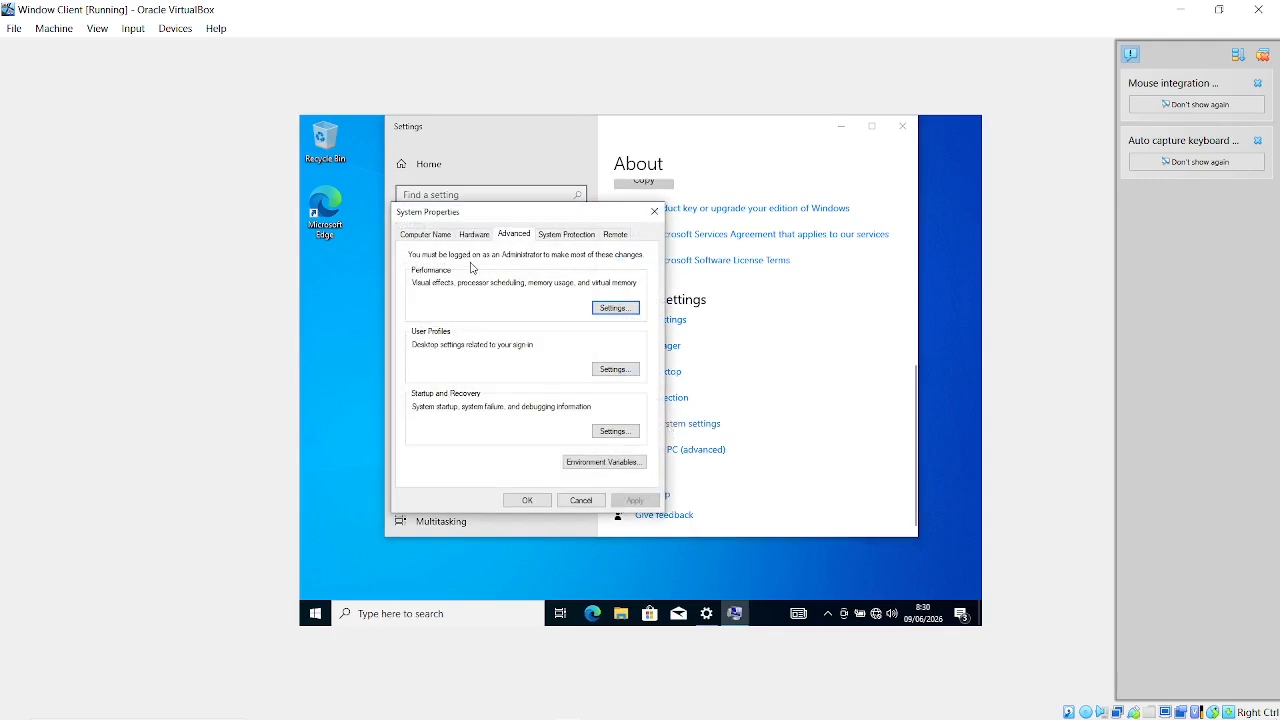
Open the computer name and domain change settings, choose domain membership, and replace the computer name with the domain user's first name.
{"action": "left_click", "coordinate": [426, 236]}
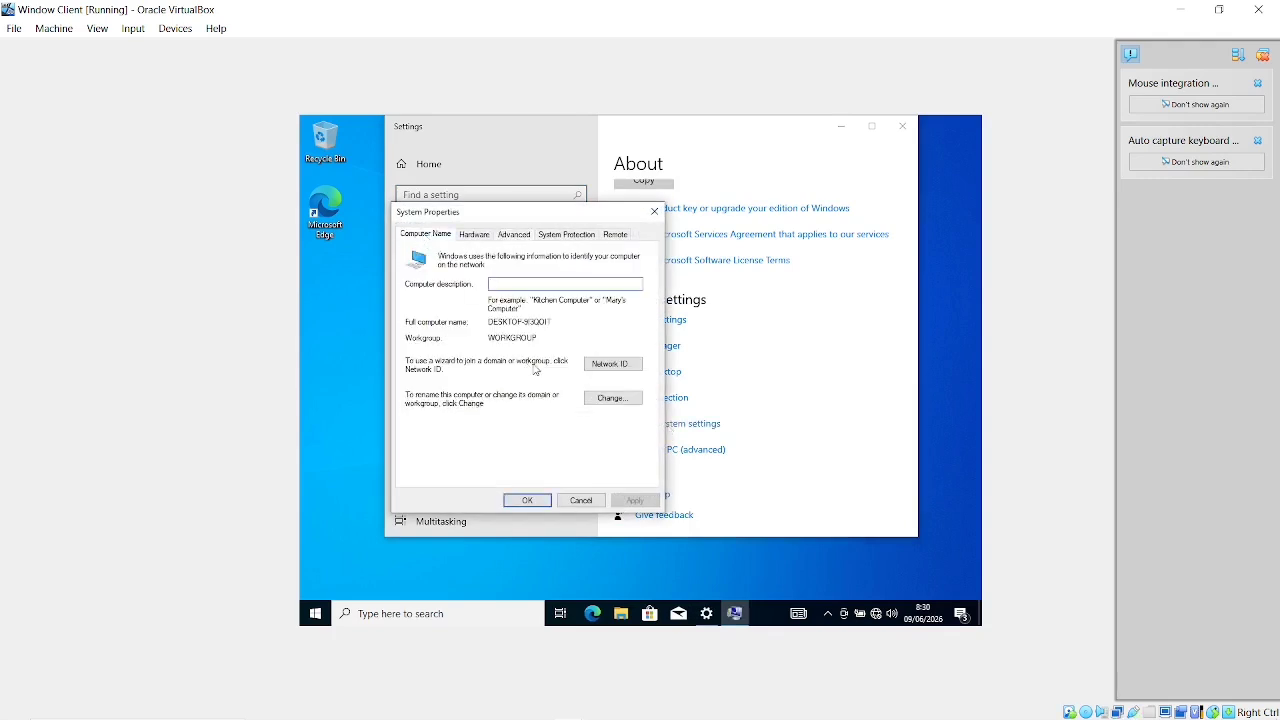
{"action": "left_click", "coordinate": [612, 398]}
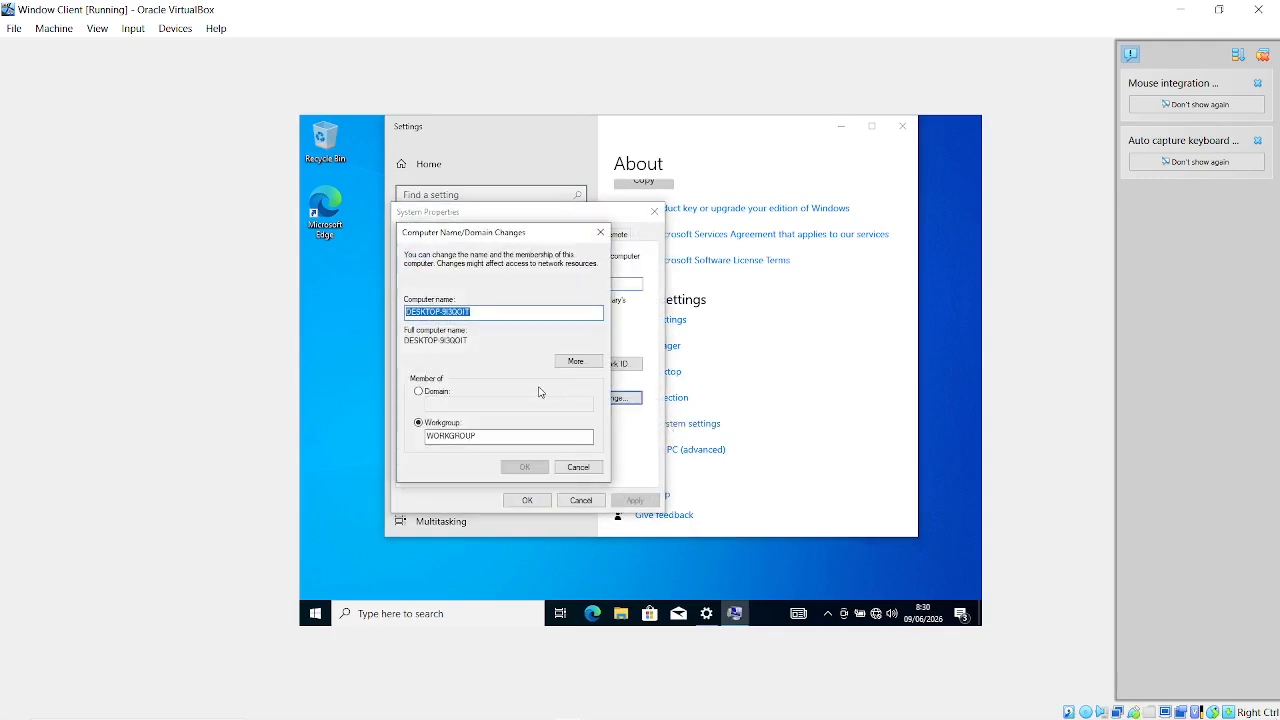
{"action": "left_click", "coordinate": [430, 393]}
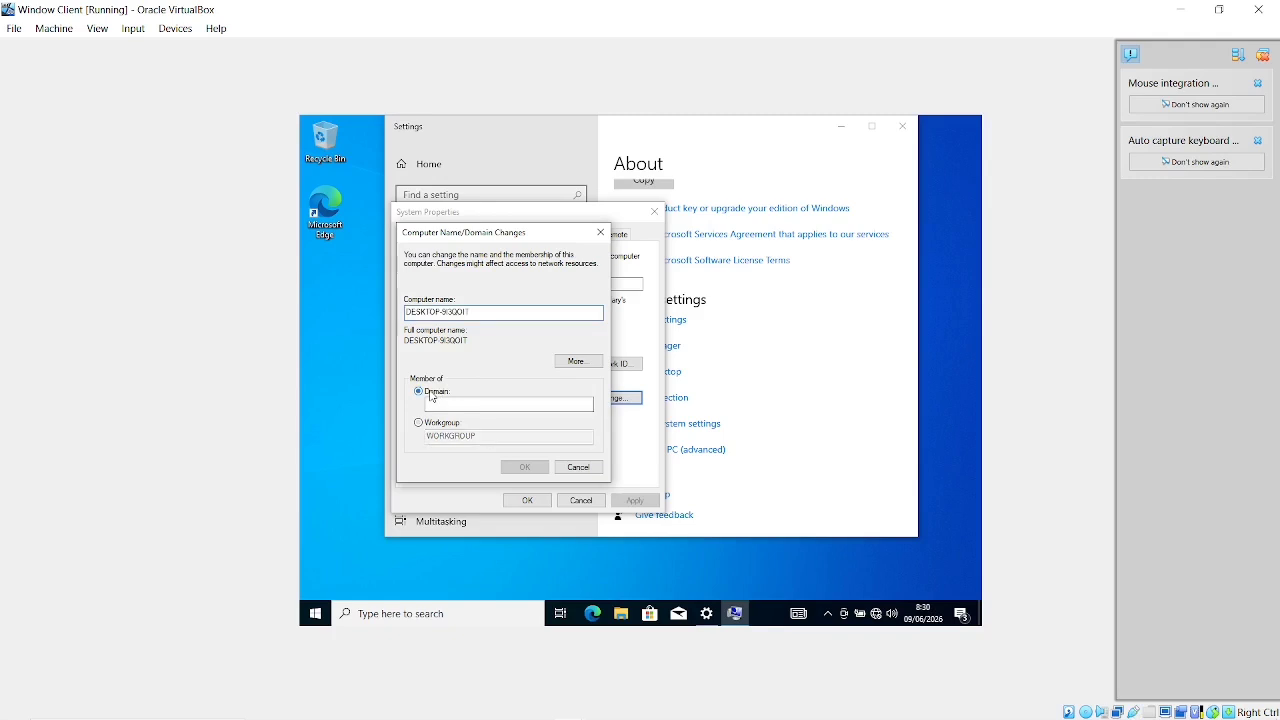
{"action": "left_click", "coordinate": [512, 311]}
{"action": "key", "text": "BackSpace"}
{"action": "key", "text": "BackSpace"}
{"action": "key", "text": "BackSpace"}
{"action": "key", "text": "BackSpace"}
{"action": "key", "text": "BackSpace"}
{"action": "key", "text": "BackSpace"}
{"action": "key", "text": "BackSpace"}
{"action": "key", "text": "BackSpace"}
{"action": "key", "text": "BackSpace"}
{"action": "key", "text": "BackSpace"}
{"action": "key", "text": "BackSpace"}
{"action": "key", "text": "BackSpace"}
{"action": "key", "text": "BackSpace"}
{"action": "key", "text": "BackSpace"}
{"action": "key", "text": "BackSpace"}
Set the domain to berkahabadi.com and authorize the join with the domain user's user name and account password.
{"action": "left_click", "coordinate": [505, 403]}
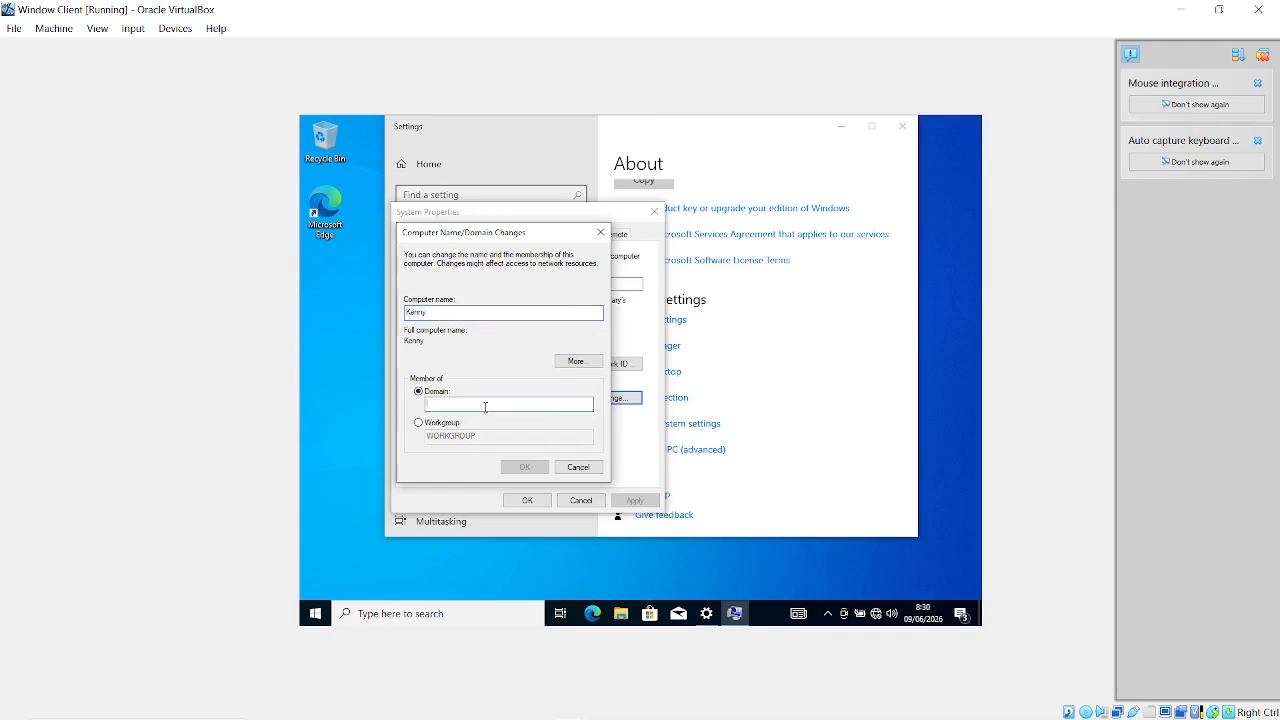
{"action": "type", "text": "berkahabadi.com"}
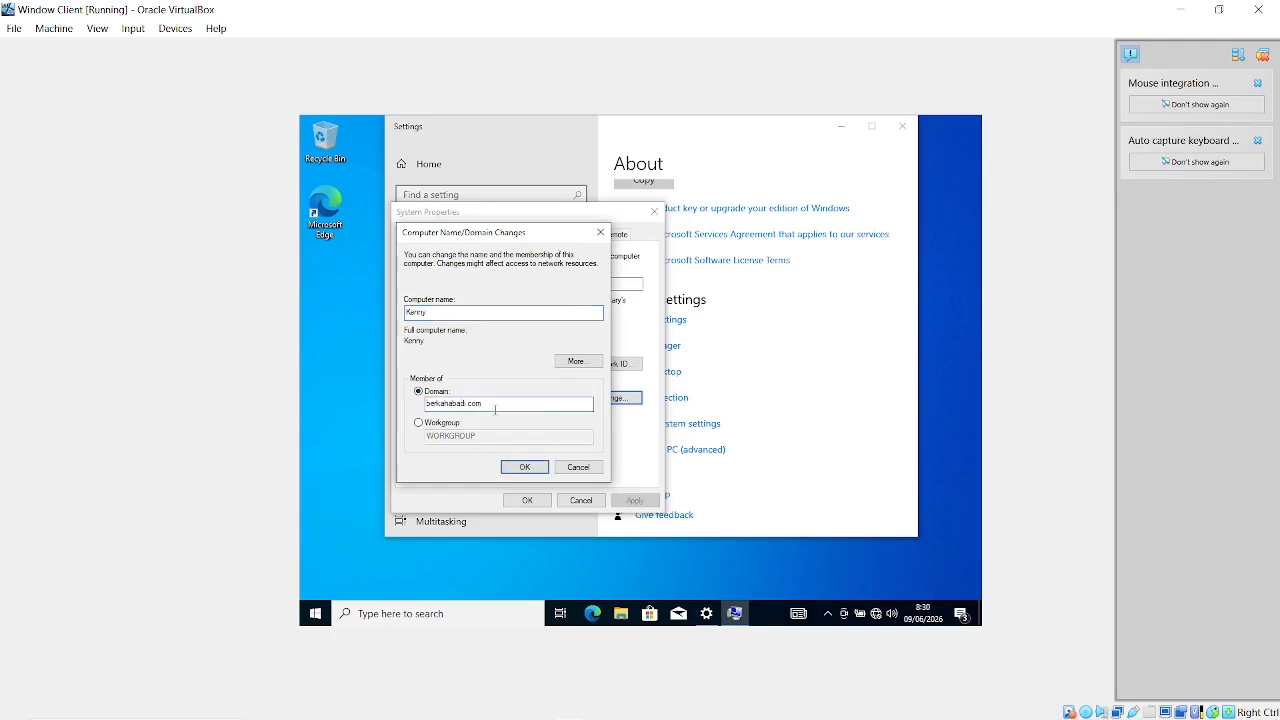
{"action": "left_click", "coordinate": [515, 467]}
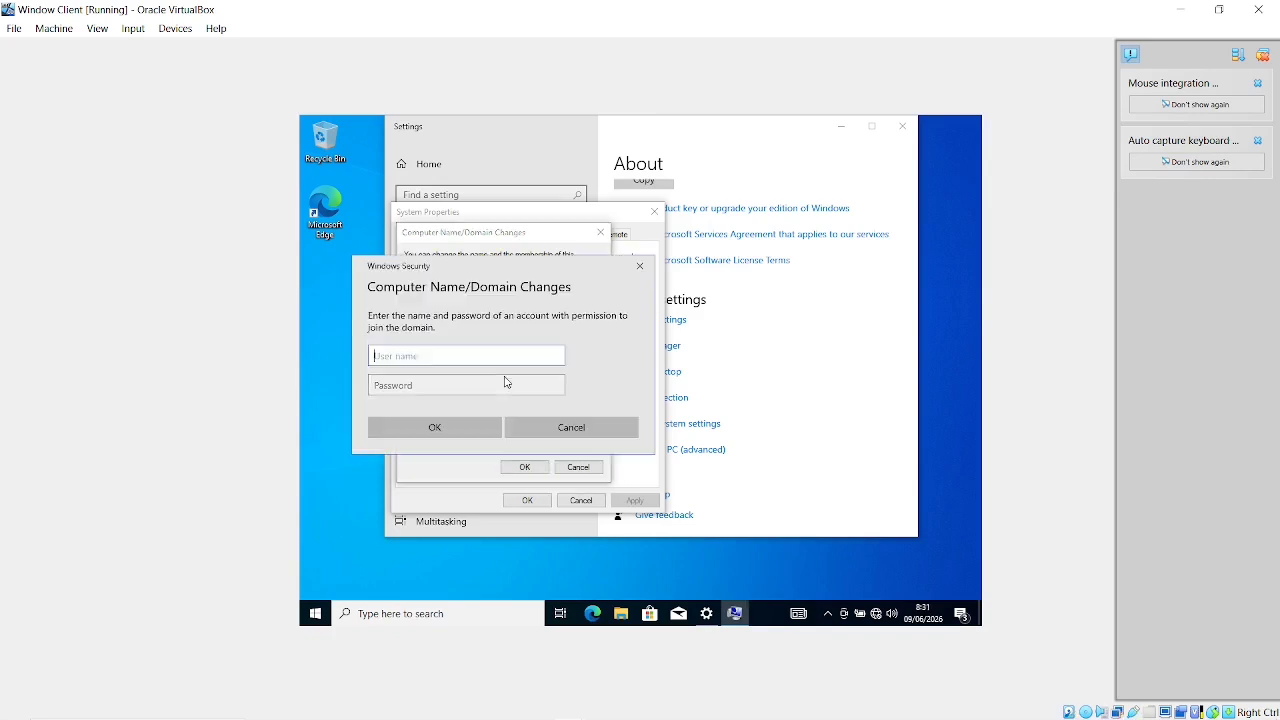
{"action": "type", "text": "kenny"}
{"action": "left_click", "coordinate": [479, 386]}
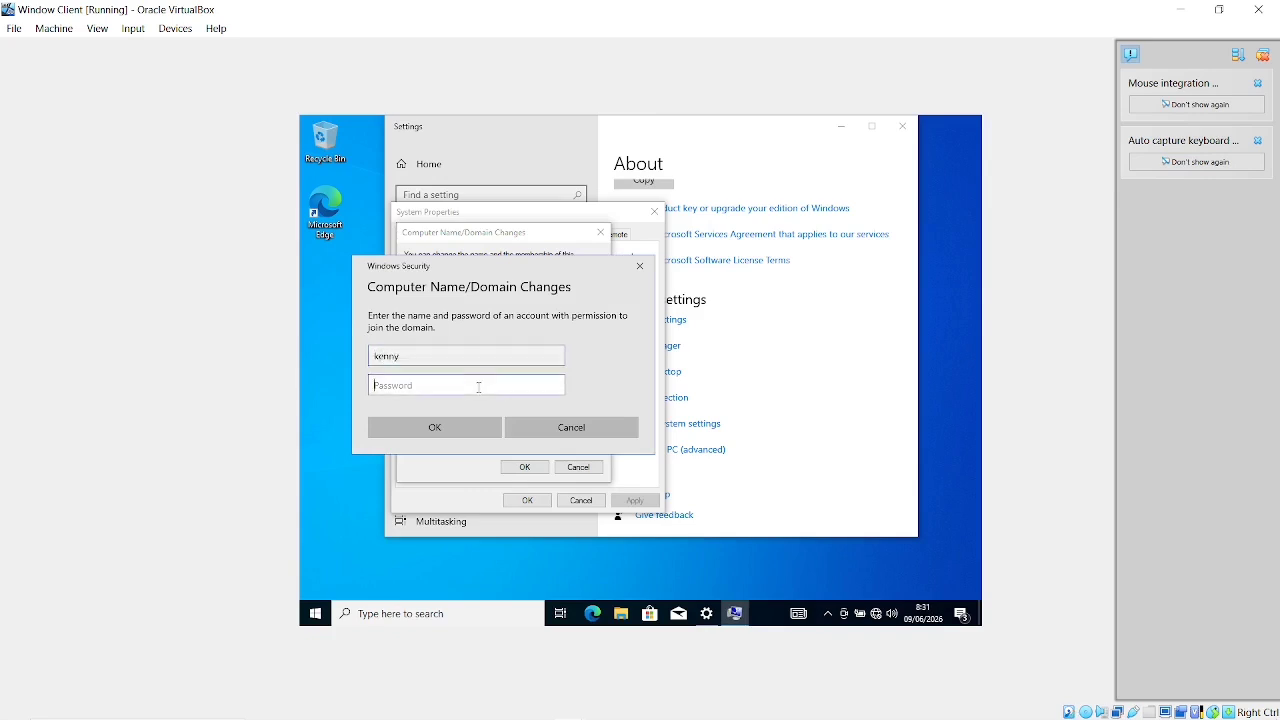
{"action": "type", "text": "passwor"}
{"action": "left_click", "coordinate": [467, 424]}
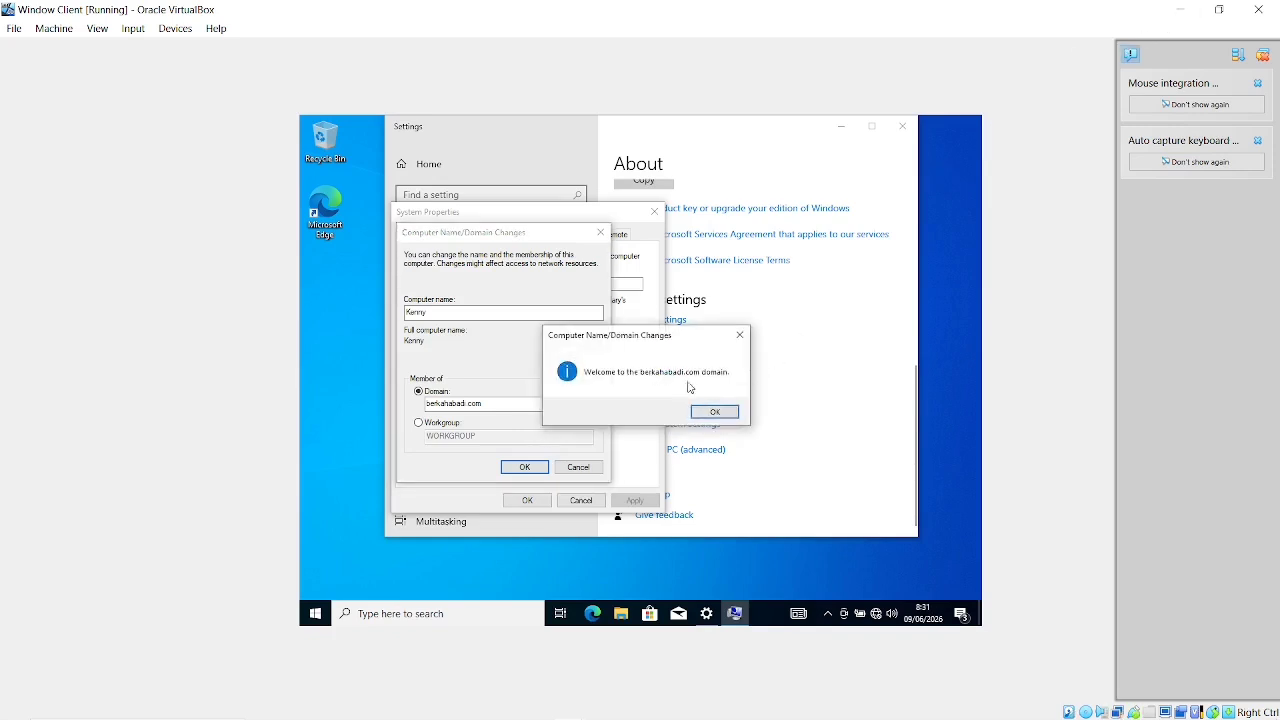
Acknowledge the domain change messages, close System Properties, and restart the client computer immediately.
{"action": "left_click", "coordinate": [718, 412]}
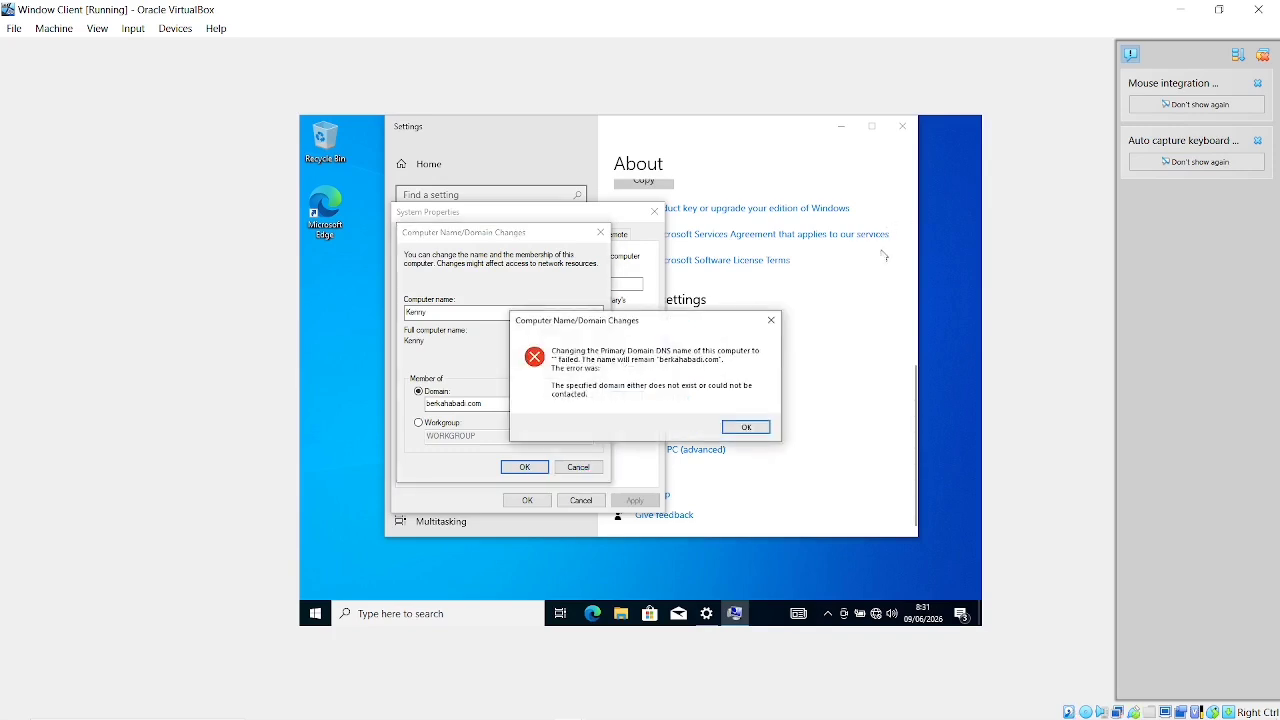
{"action": "left_click", "coordinate": [749, 427]}
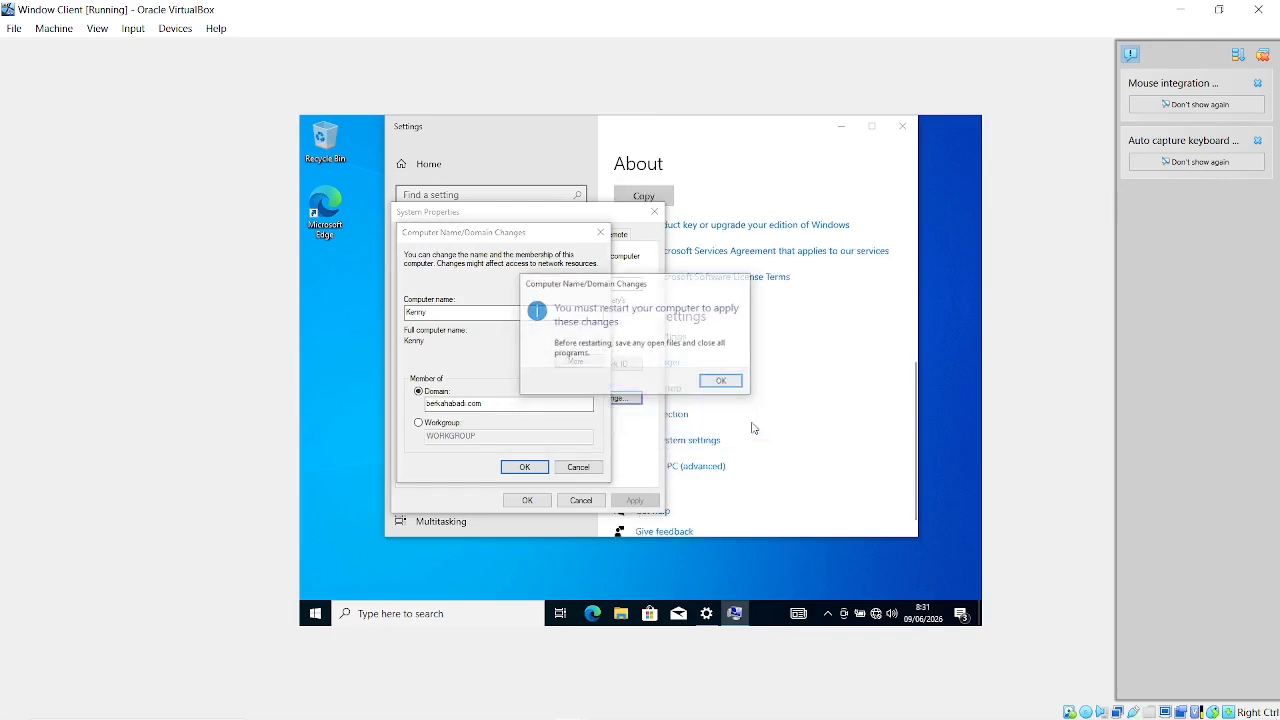
{"action": "left_click", "coordinate": [724, 383]}
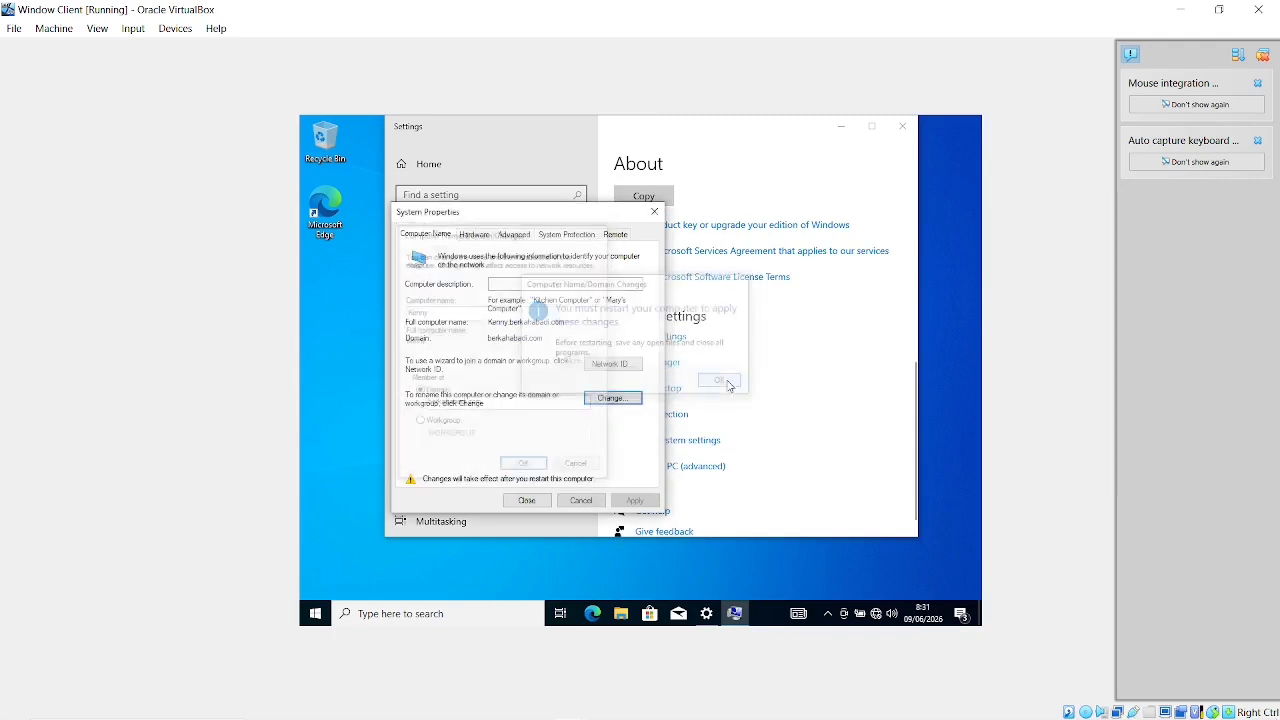
{"action": "left_click", "coordinate": [527, 501]}
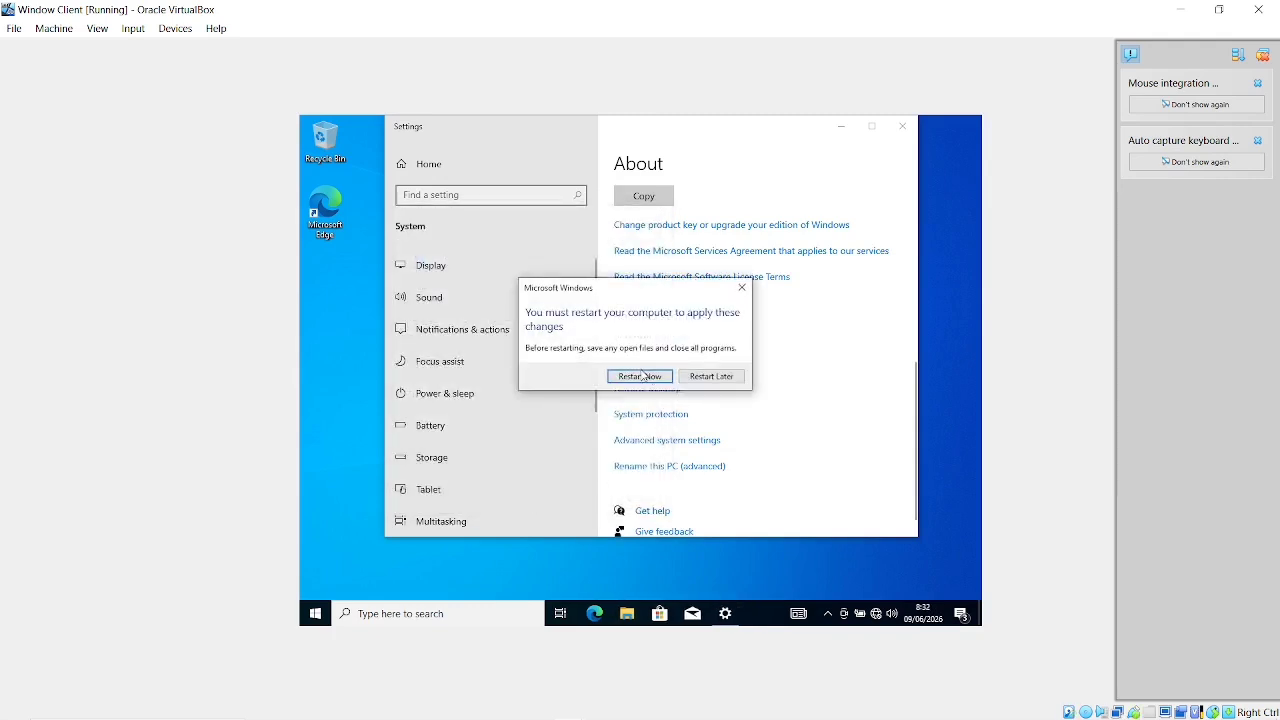
{"action": "left_click", "coordinate": [641, 376]}
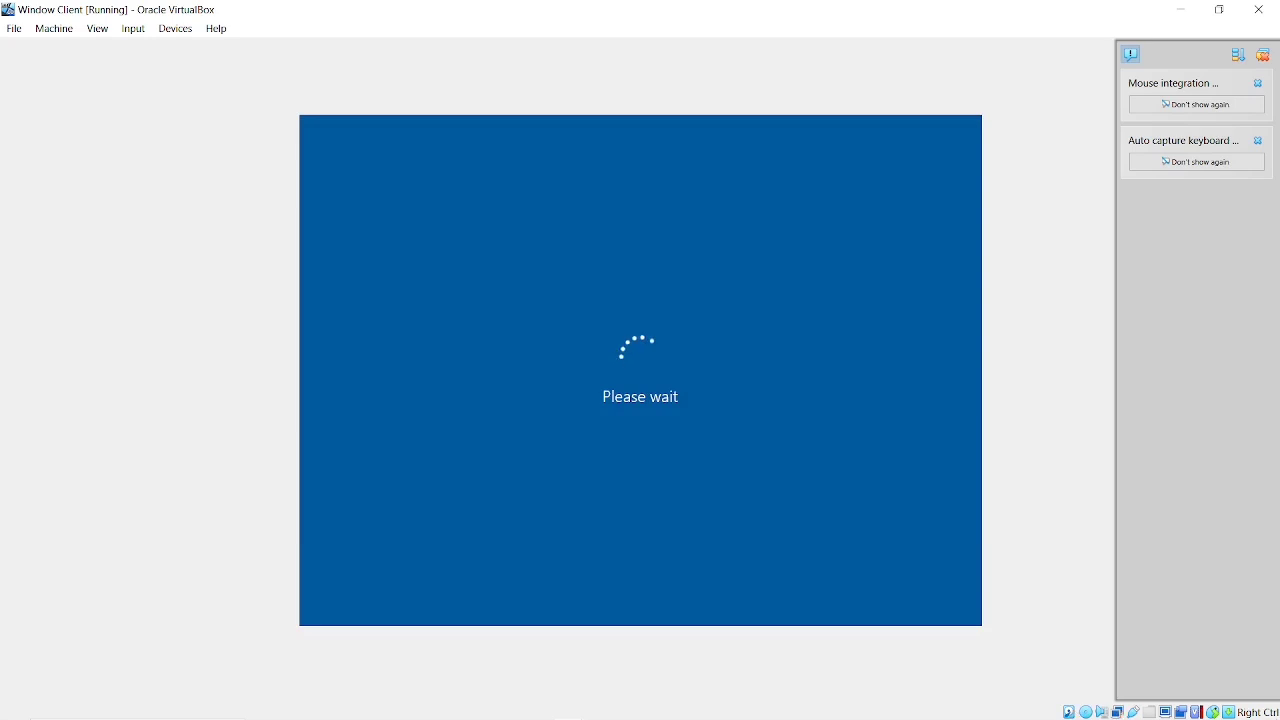
{"action": "left_click", "coordinate": [1195, 8]}
{"action": "key", "text": "alt+Tab"}
{"action": "key", "text": "alt+Tab"}
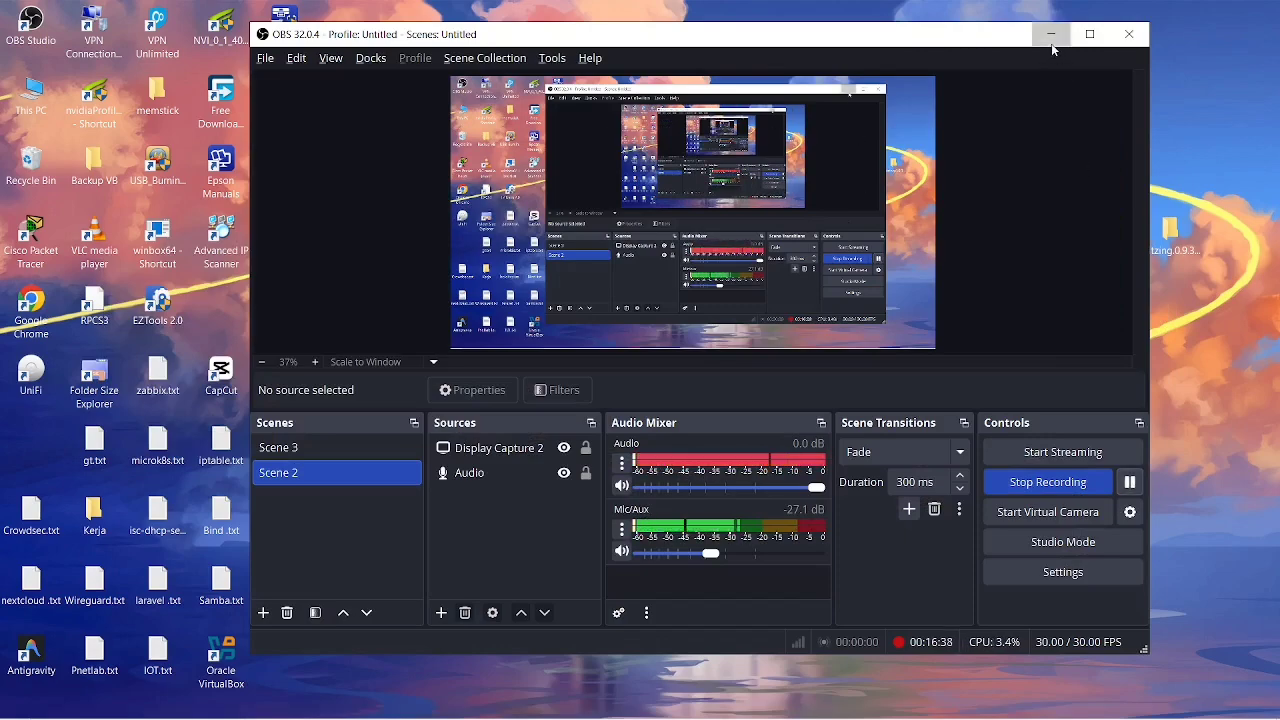
{"action": "left_click", "coordinate": [1051, 44]}
{"action": "key", "text": "alt+Tab"}
{"action": "key", "text": "alt+Tab"}
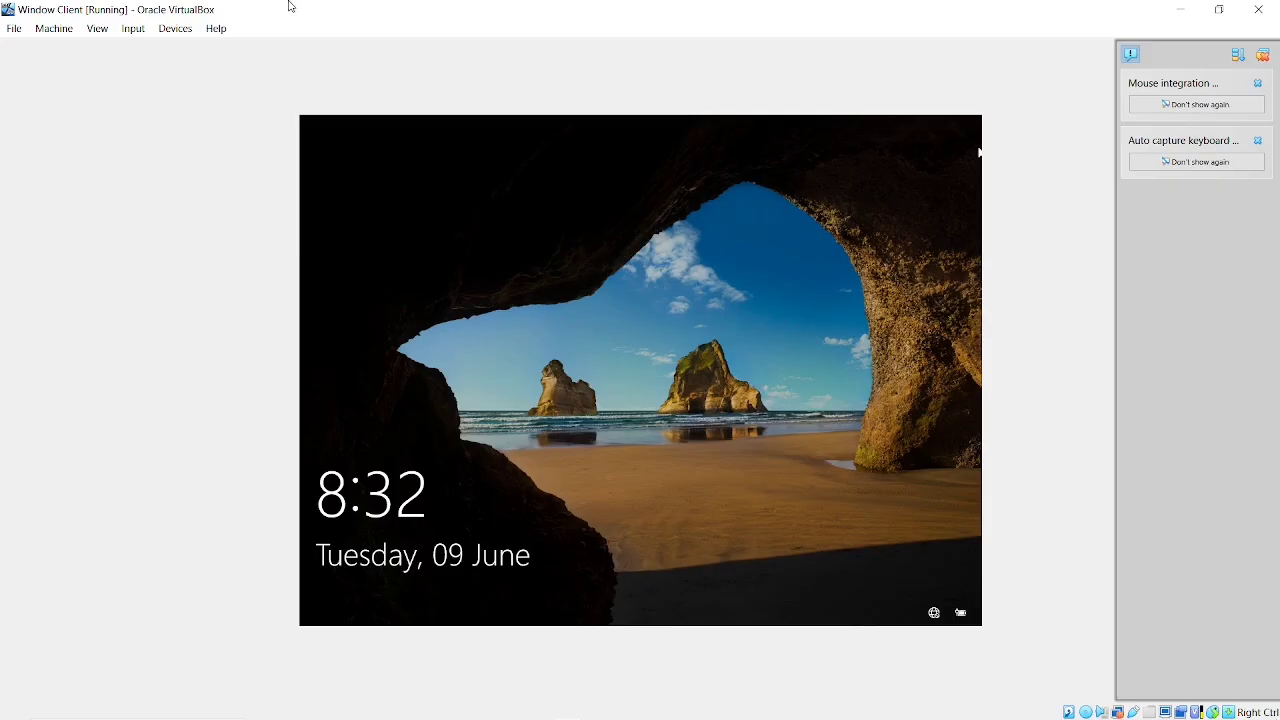
Send Ctrl-Alt-Del to the client and sign in to BERKAHABADI as another user with the domain user name and account password.
{"action": "left_click", "coordinate": [130, 29]}
{"action": "mouse_move", "coordinate": [168, 52]}
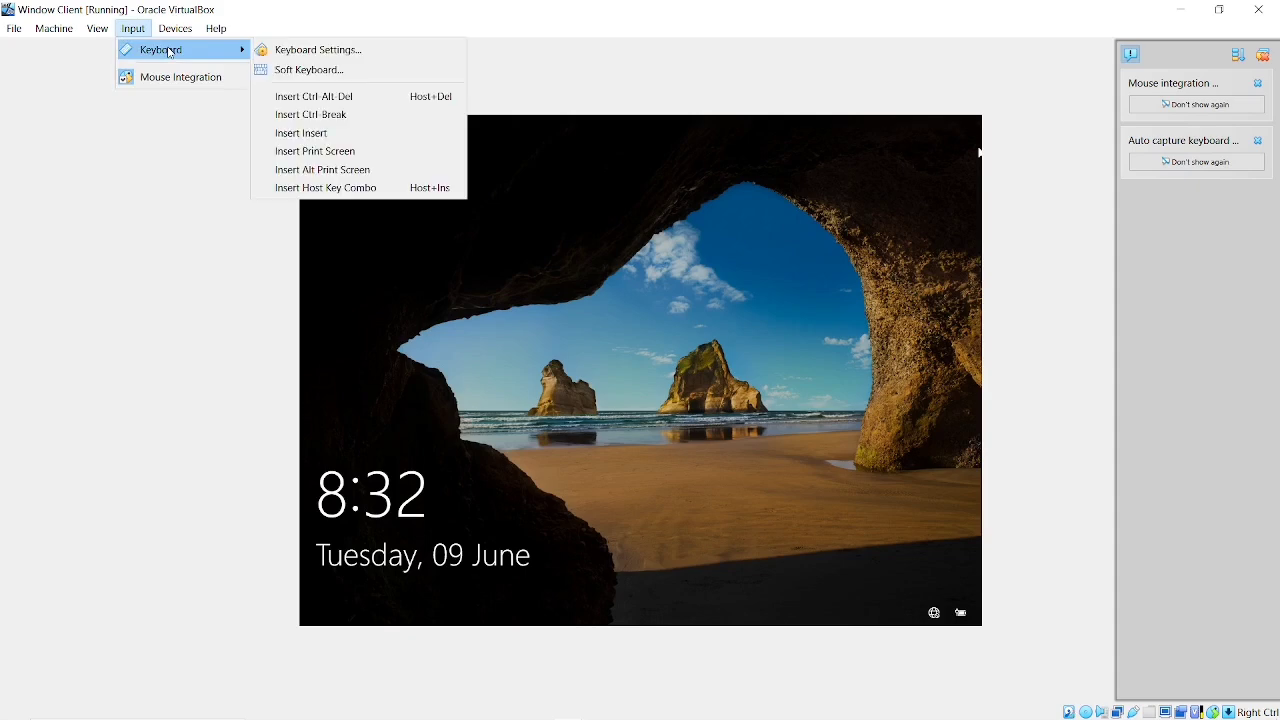
{"action": "left_click", "coordinate": [300, 96]}
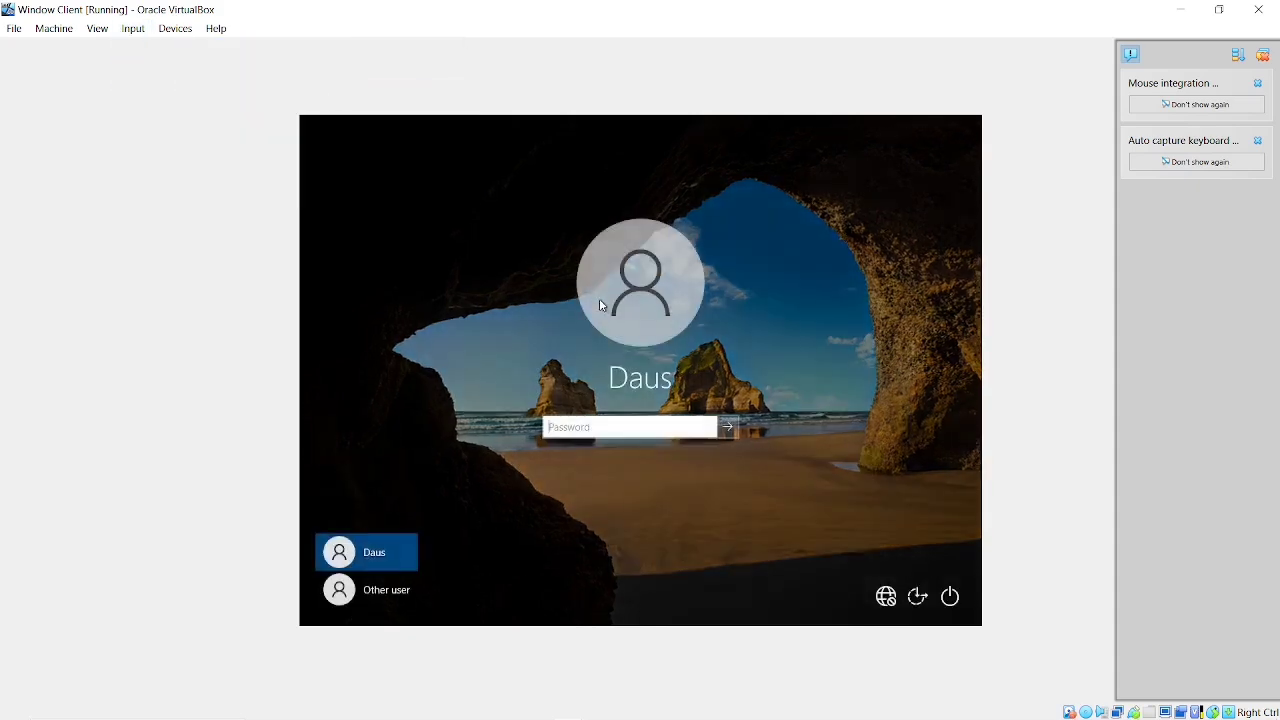
{"action": "left_click", "coordinate": [389, 584]}
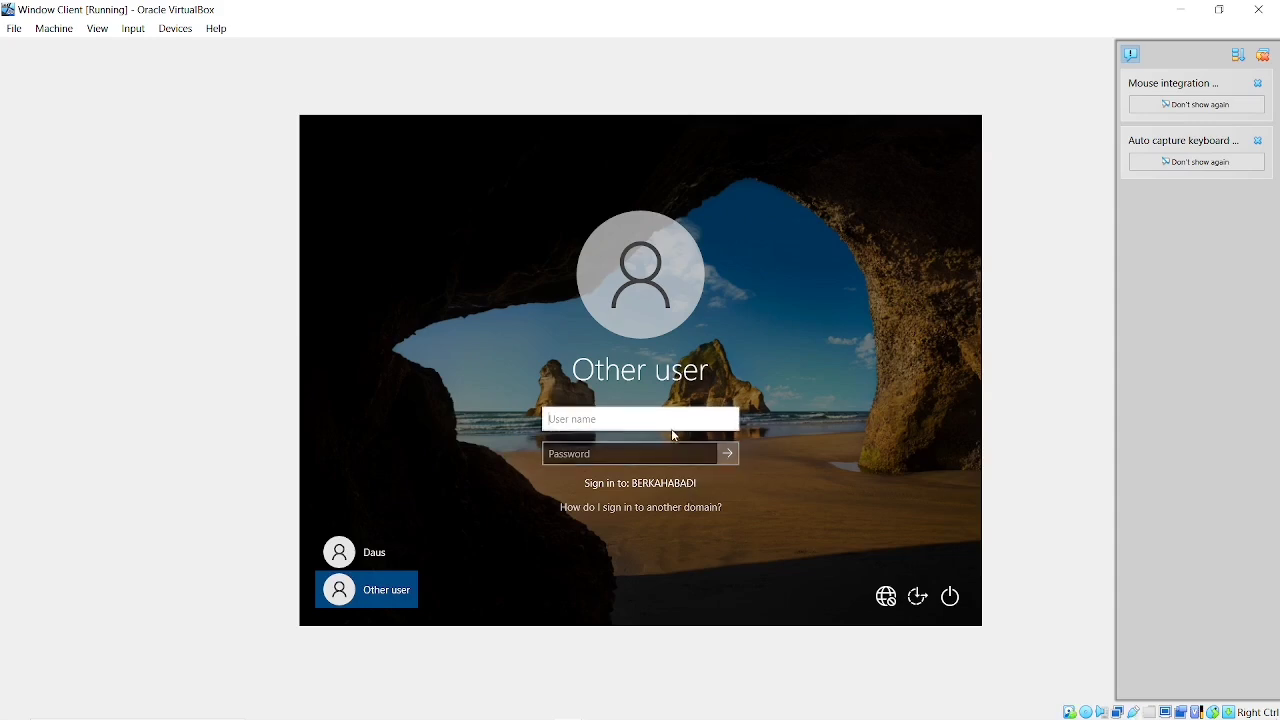
{"action": "type", "text": "kenny"}
{"action": "left_click", "coordinate": [629, 452]}
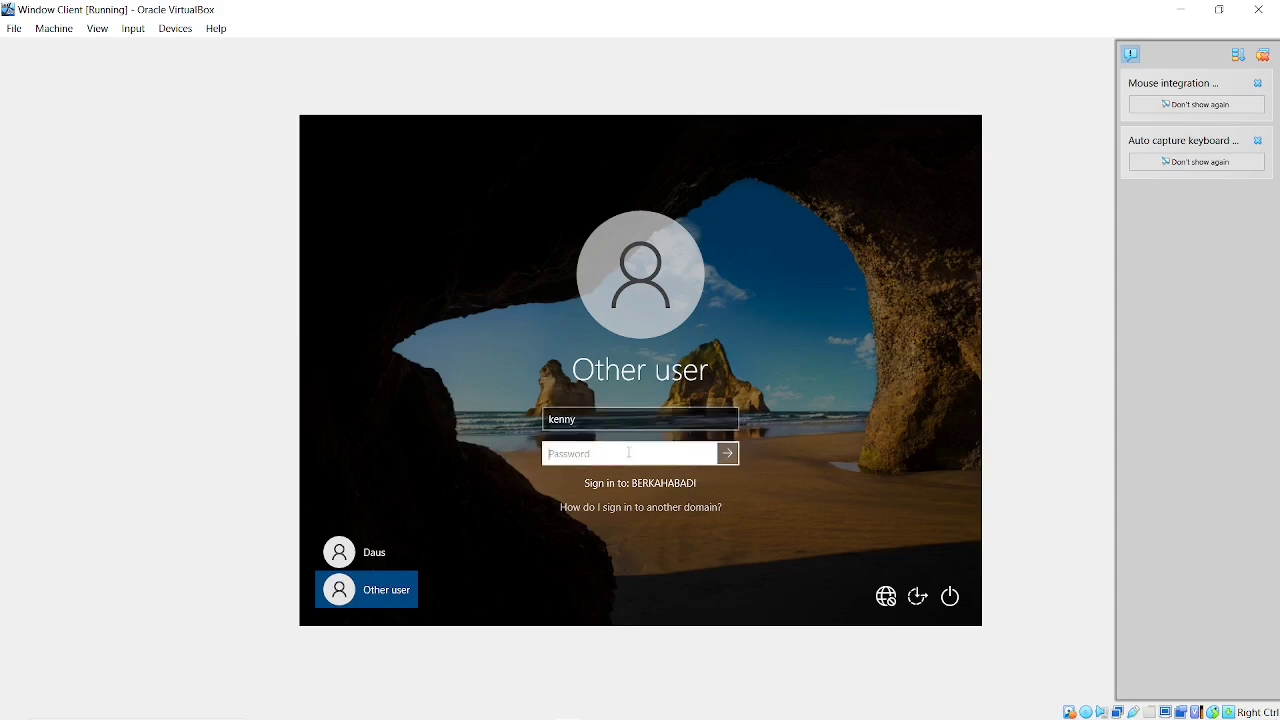
{"action": "type", "text": "•••••"}
{"action": "key", "text": "Return"}
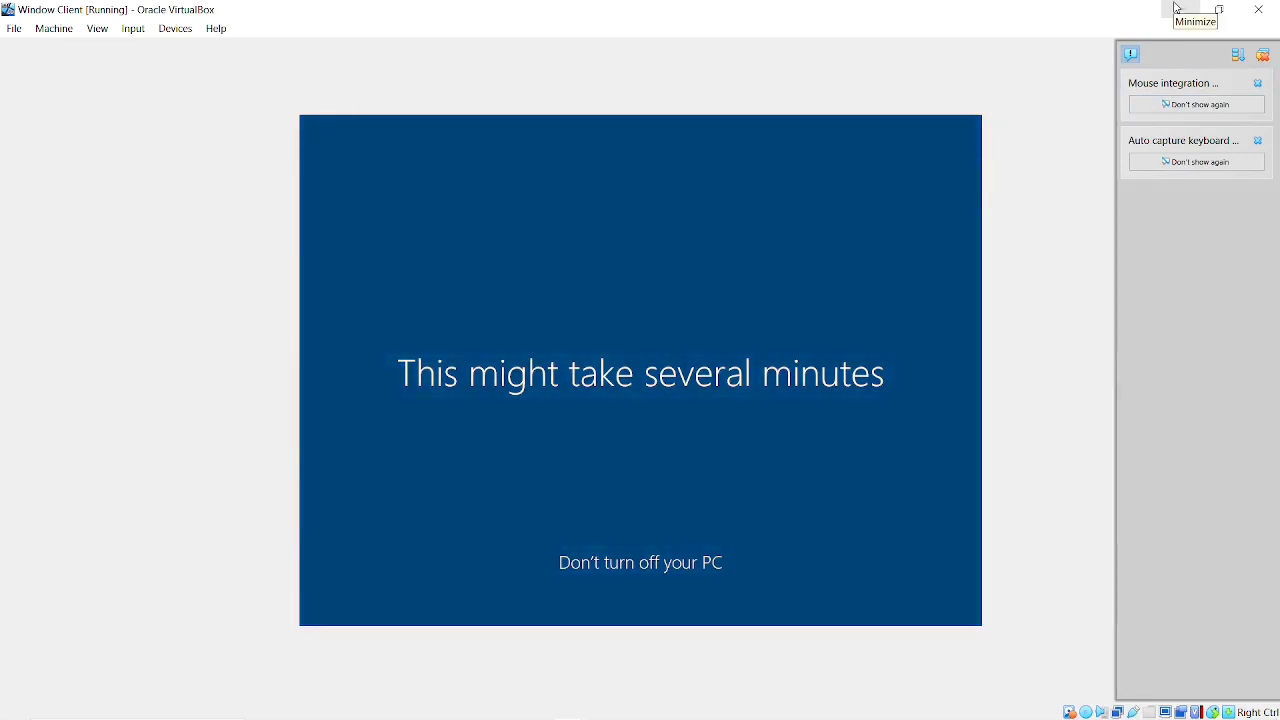
{"action": "left_click", "coordinate": [1176, 8]}
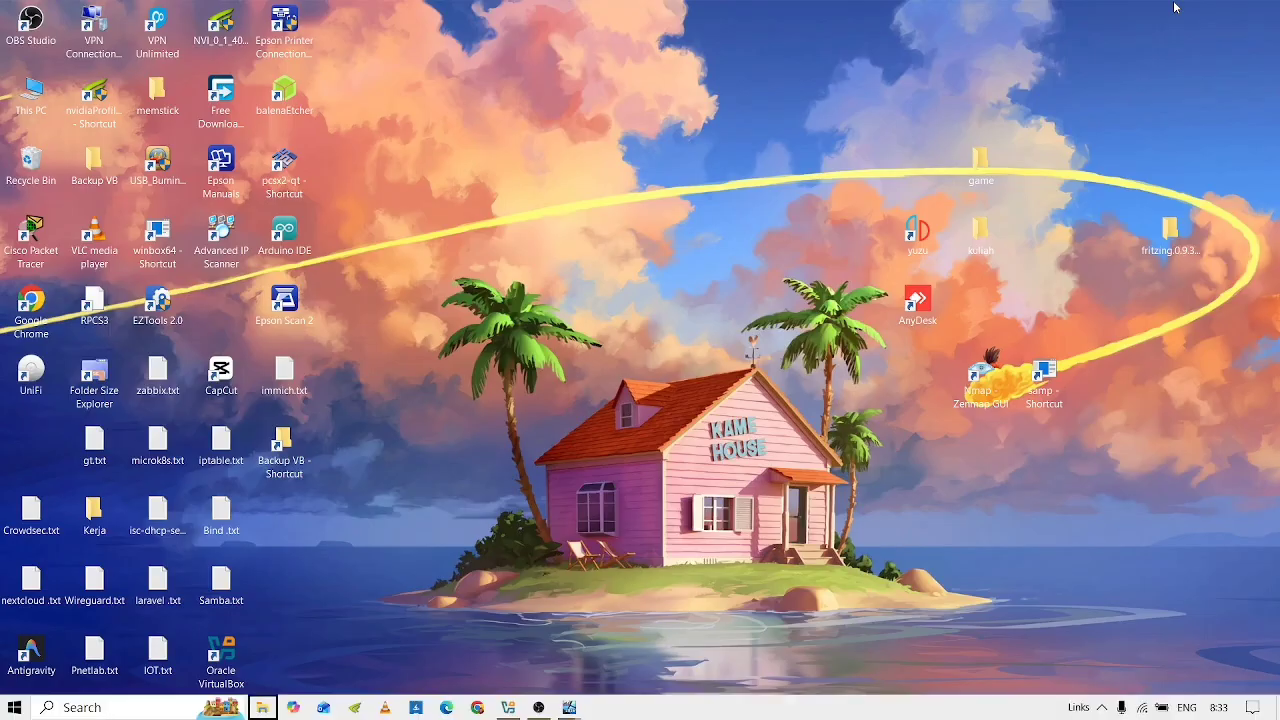
{"action": "key", "text": "alt+Tab"}
{"action": "key", "text": "alt+Tab"}
{"action": "key", "text": "alt+Tab"}
{"action": "key", "text": "alt+shift+Tab"}
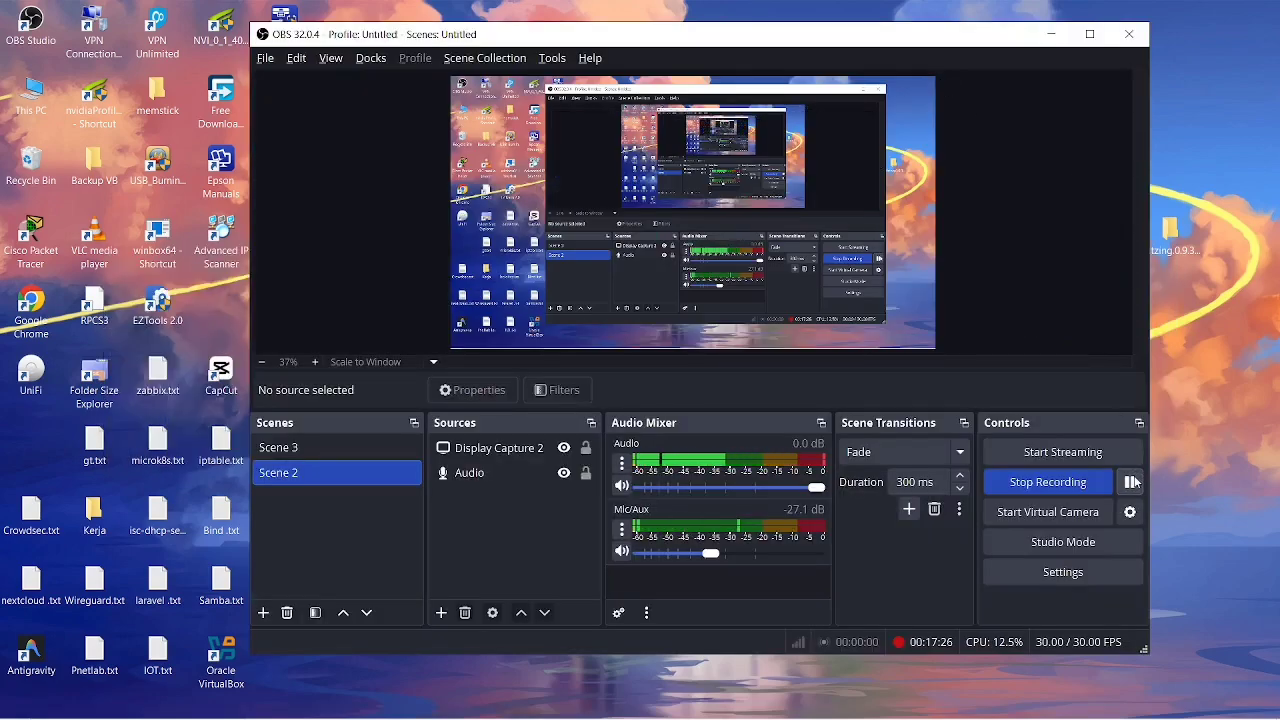
{"action": "left_click", "coordinate": [1055, 35]}
{"action": "key", "text": "alt+Tab"}
{"action": "key", "text": "alt+Tab"}
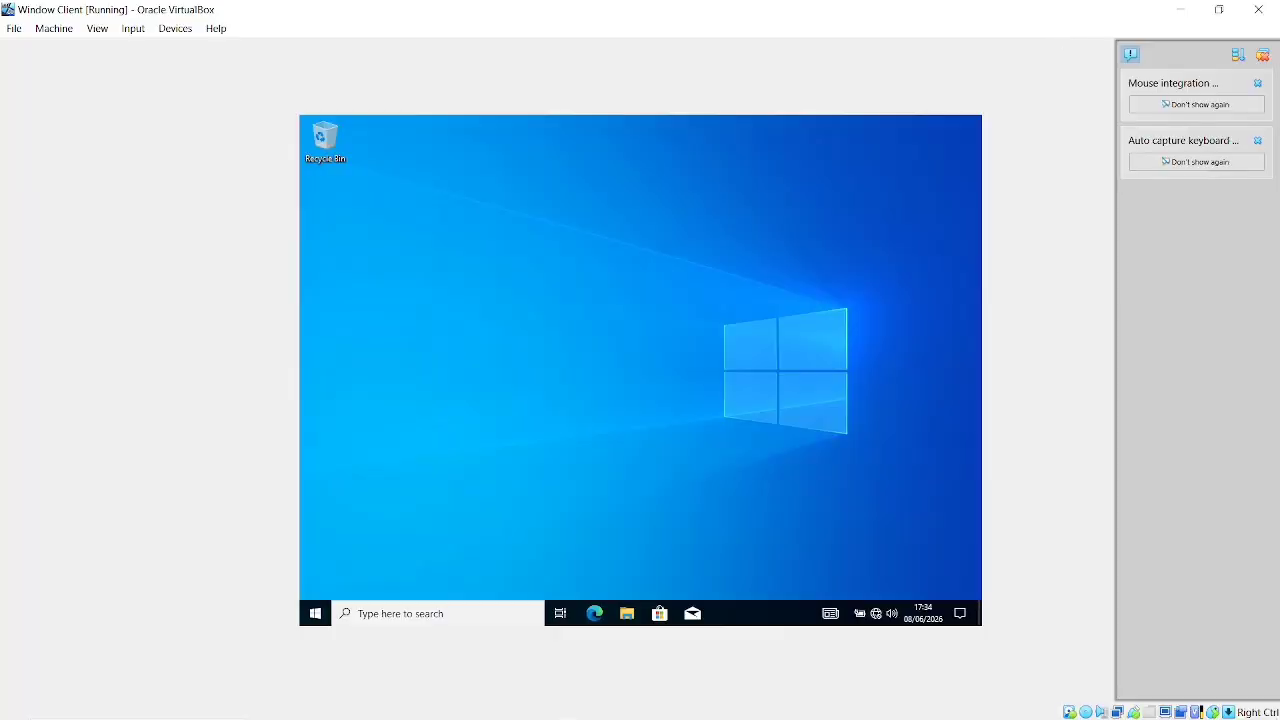
Search for cmd on the client and open Command Prompt to check the signed-in user's profile path.
{"action": "left_click", "coordinate": [418, 614]}
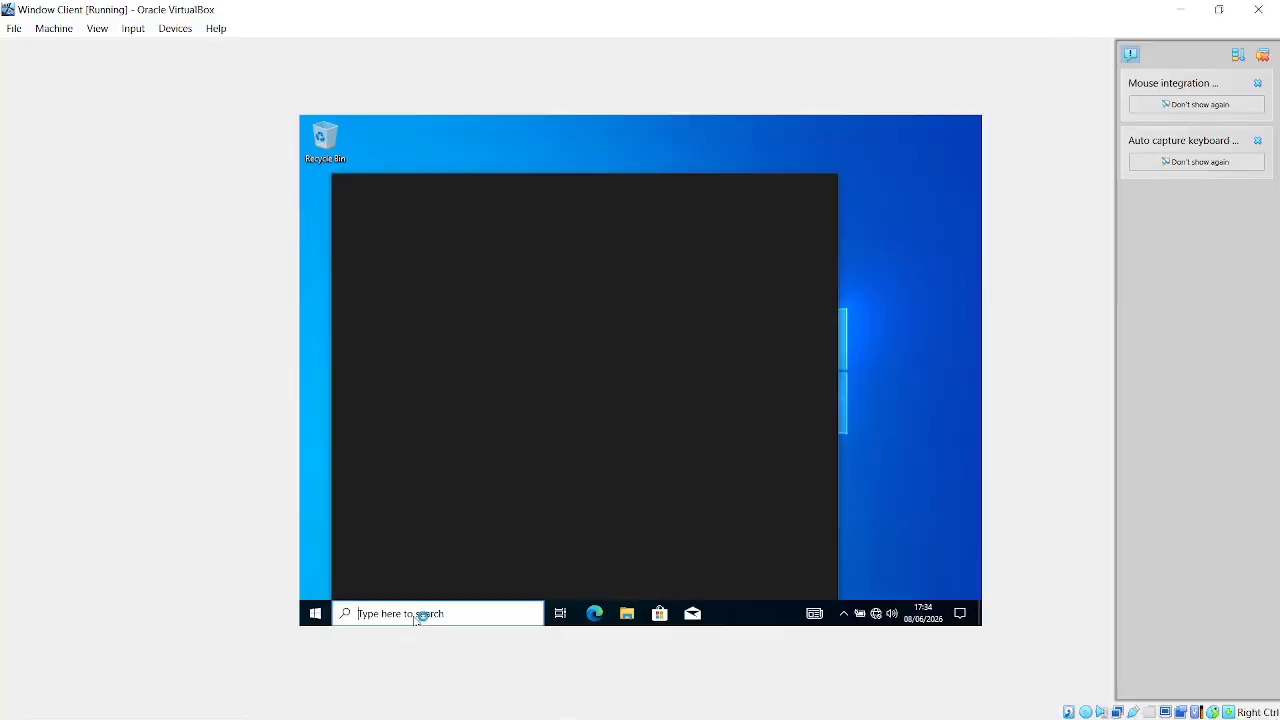
{"action": "type", "text": "cmd"}
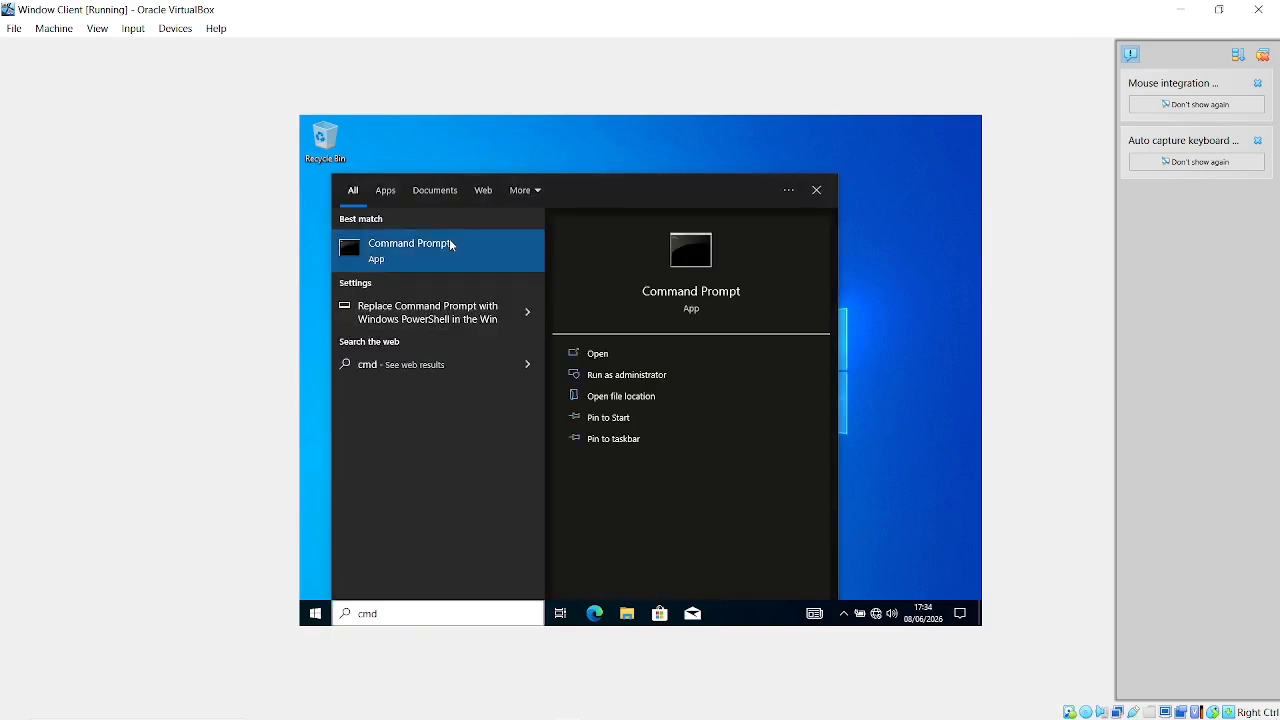
{"action": "left_click", "coordinate": [449, 244]}
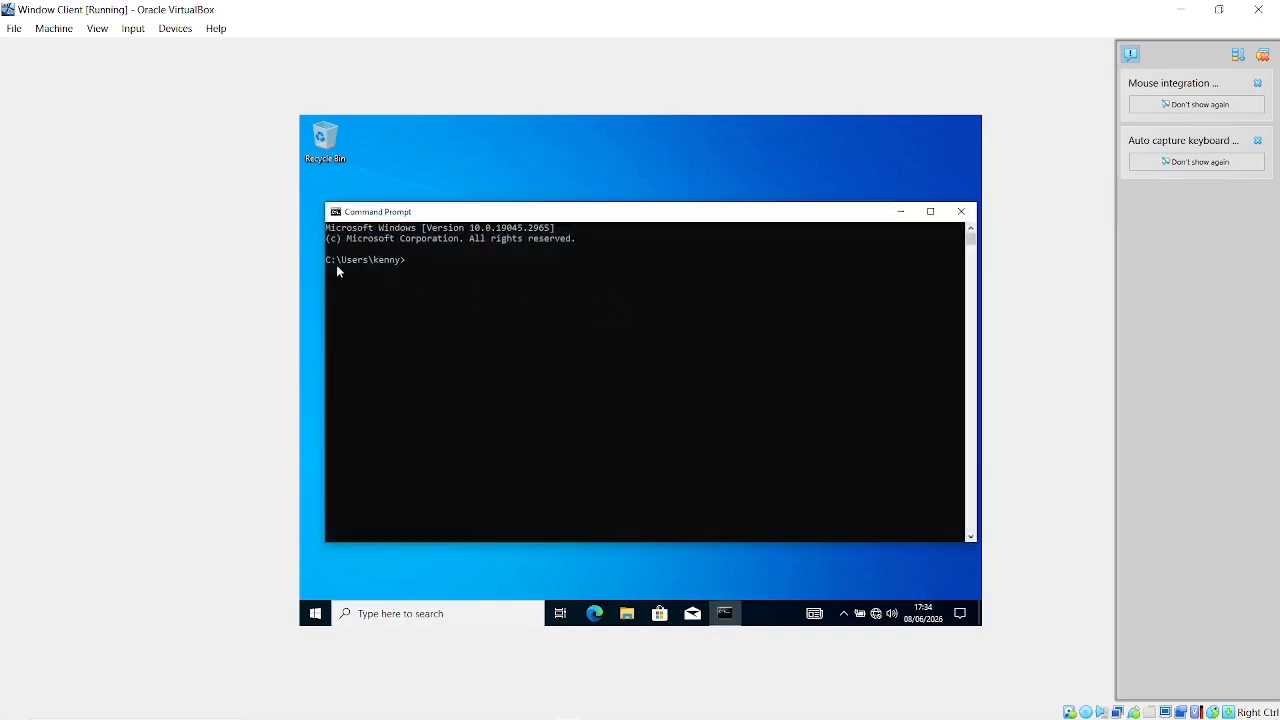
{"action": "mouse_move", "coordinate": [418, 259]}
{"action": "left_mouse_down"}
{"action": "mouse_move", "coordinate": [326, 261]}
{"action": "mouse_move", "coordinate": [417, 257]}
{"action": "left_mouse_up"}
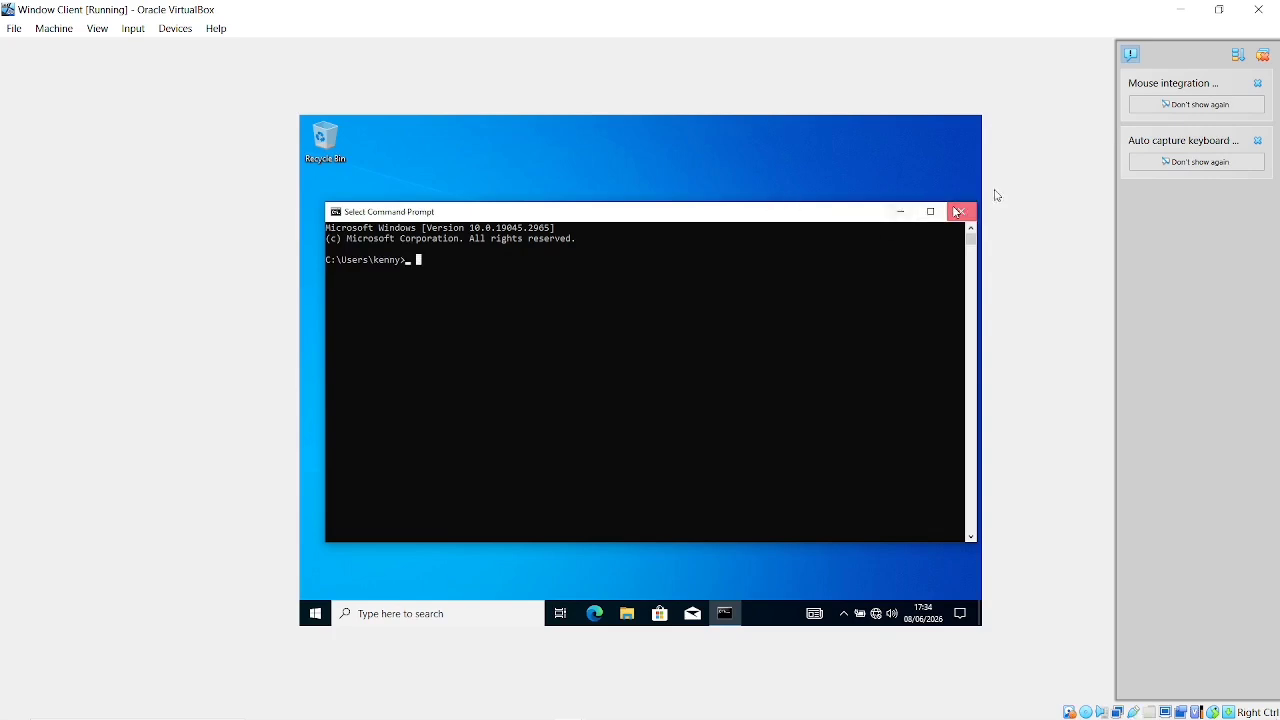
Minimize the Window Client machine and switch to the ADDS server machine.
{"action": "left_click", "coordinate": [1190, 8]}
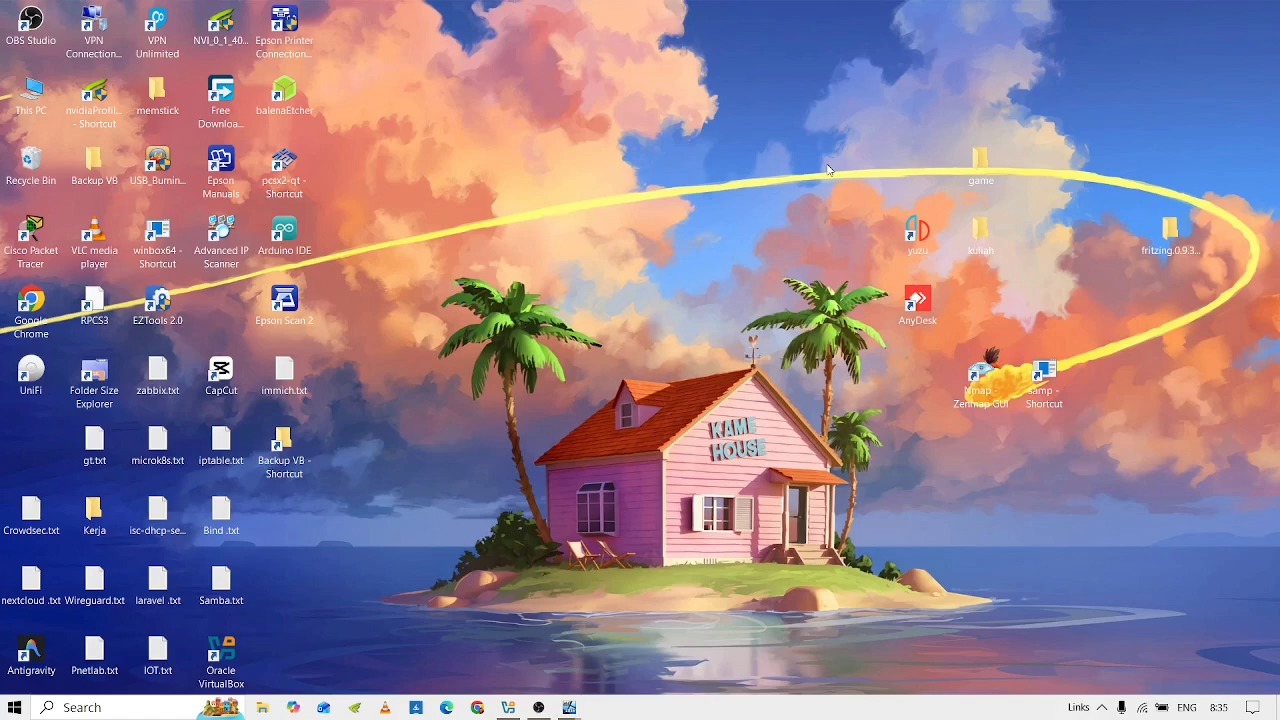
{"action": "key", "text": "alt+Tab"}
{"action": "key", "text": "Tab"}
{"action": "key", "text": "Tab"}
{"action": "key", "text": "Tab"}
{"action": "key", "text": "Tab"}
{"action": "key", "text": "Tab"}
{"action": "key", "text": "Tab"}
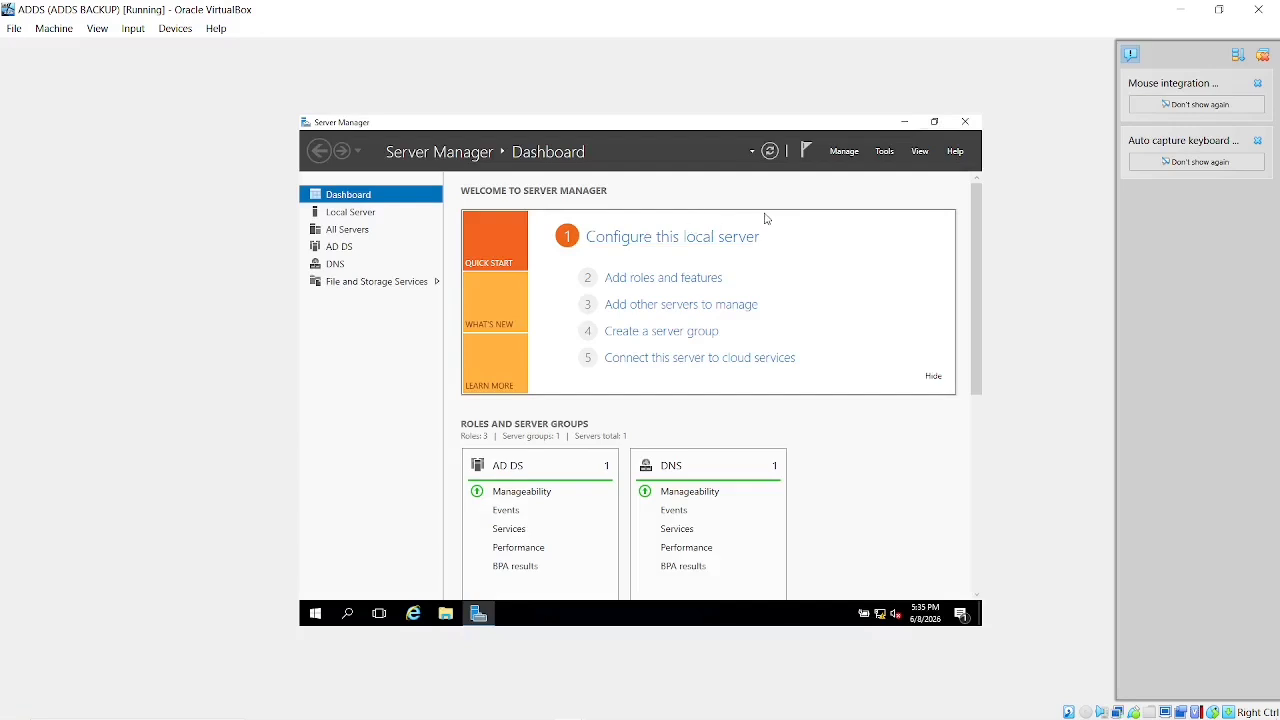
Examine the server roles list in the Add Roles and Features Wizard, and cancel the wizard.
{"action": "left_click", "coordinate": [659, 288]}
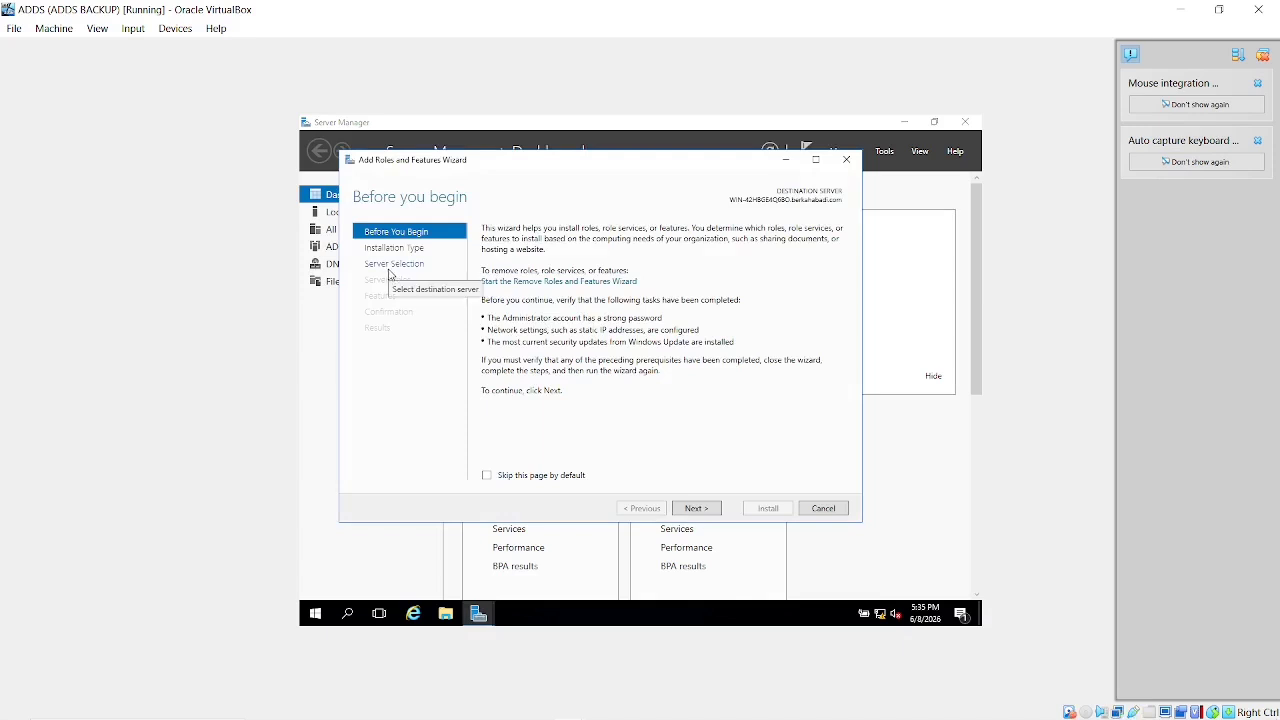
{"action": "left_click", "coordinate": [390, 265]}
{"action": "left_click", "coordinate": [395, 281]}
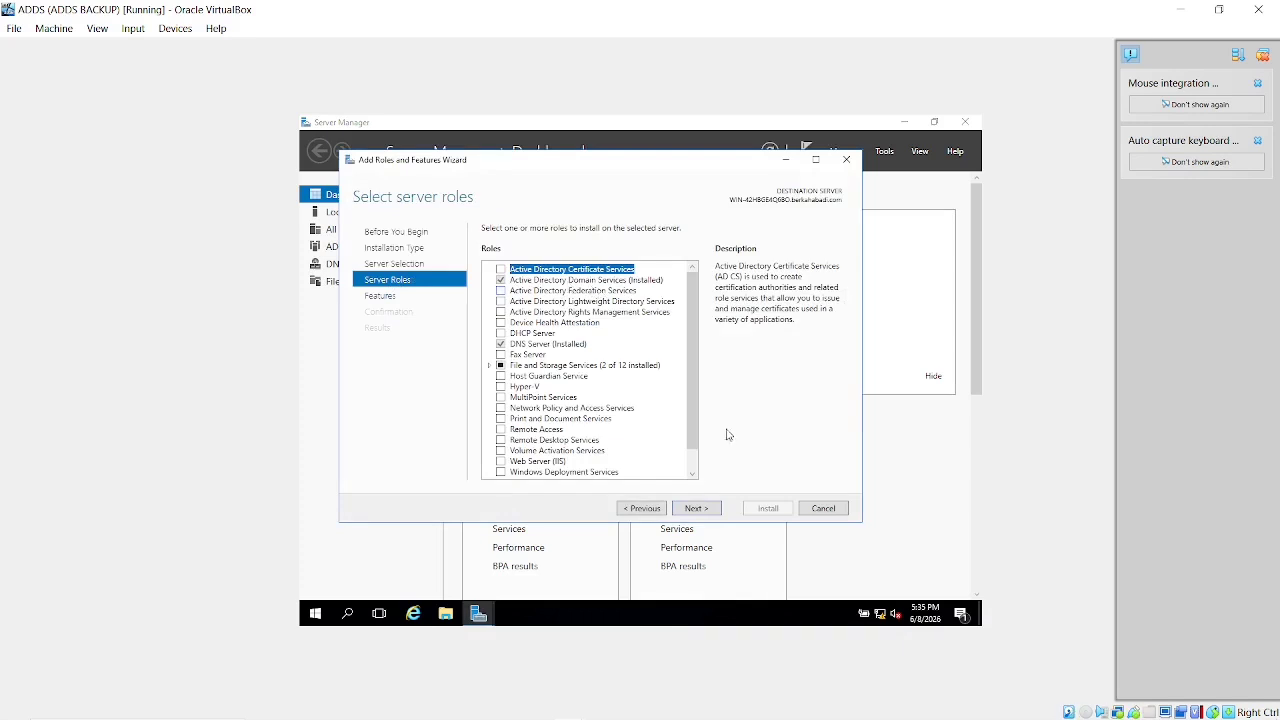
{"action": "left_click", "coordinate": [840, 510]}
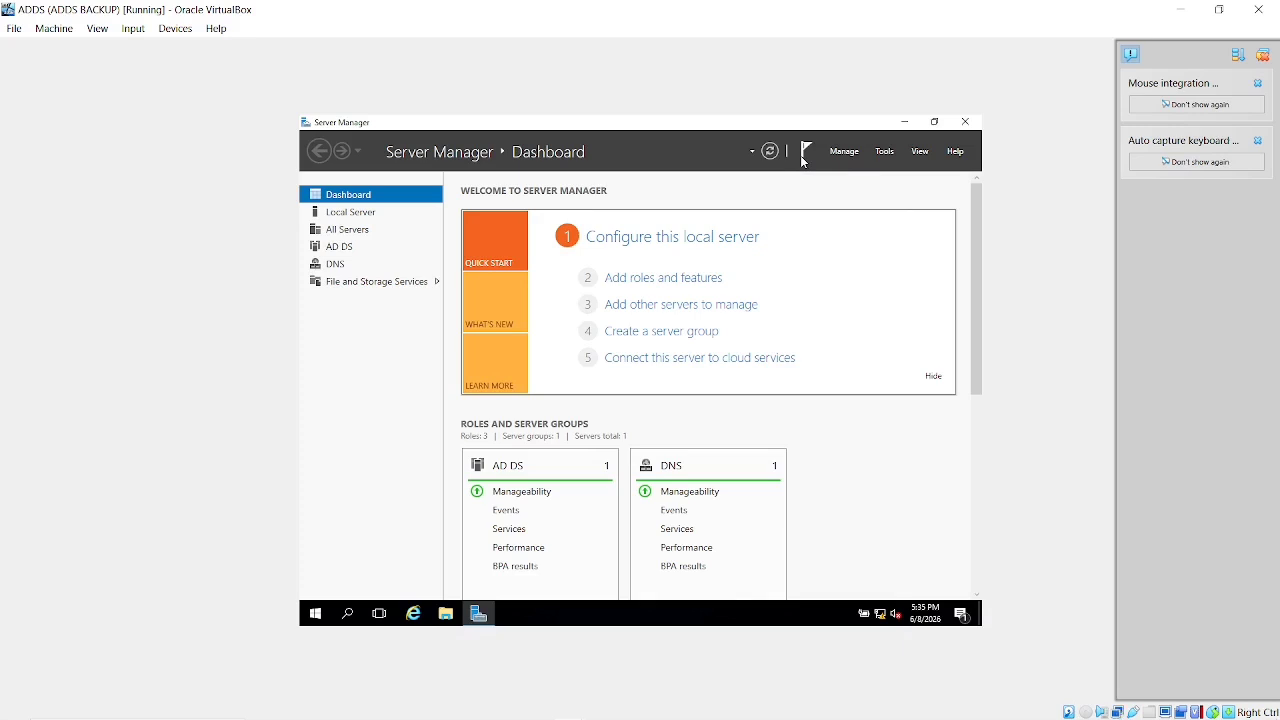
Search Windows for "contr" and open Control Panel on the ADDS server.
{"action": "left_click", "coordinate": [355, 618]}
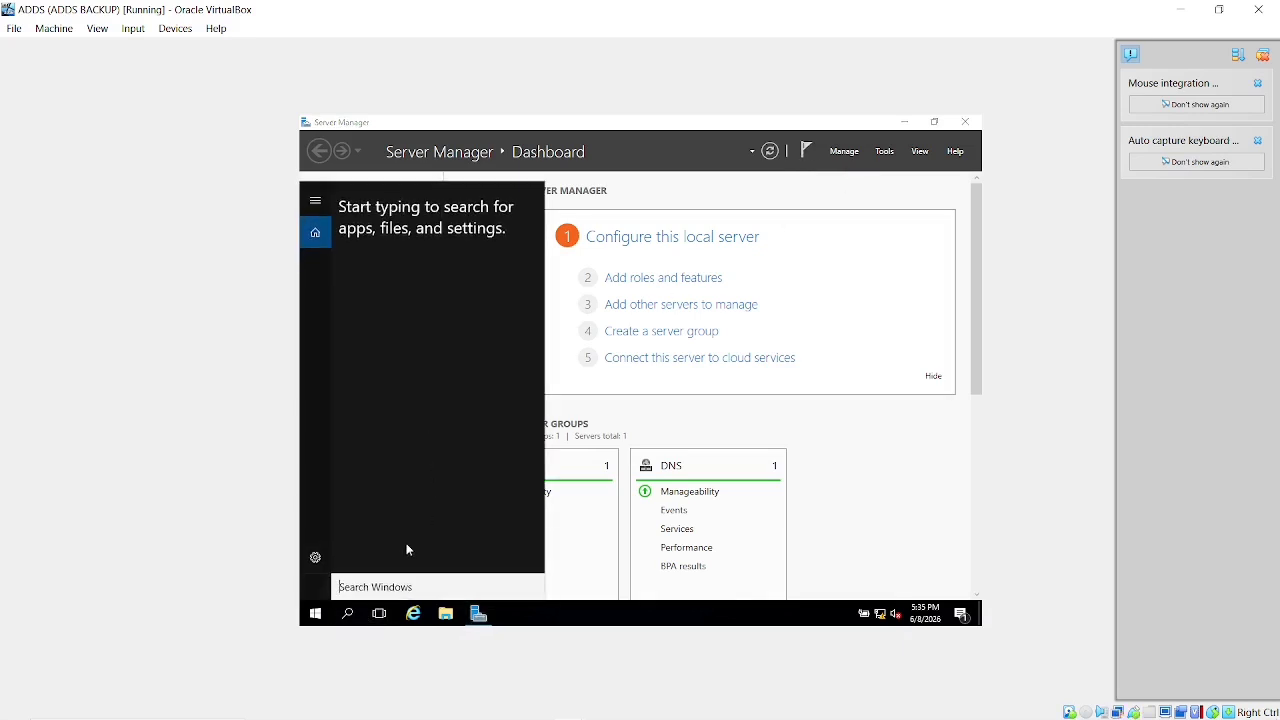
{"action": "type", "text": "contr"}
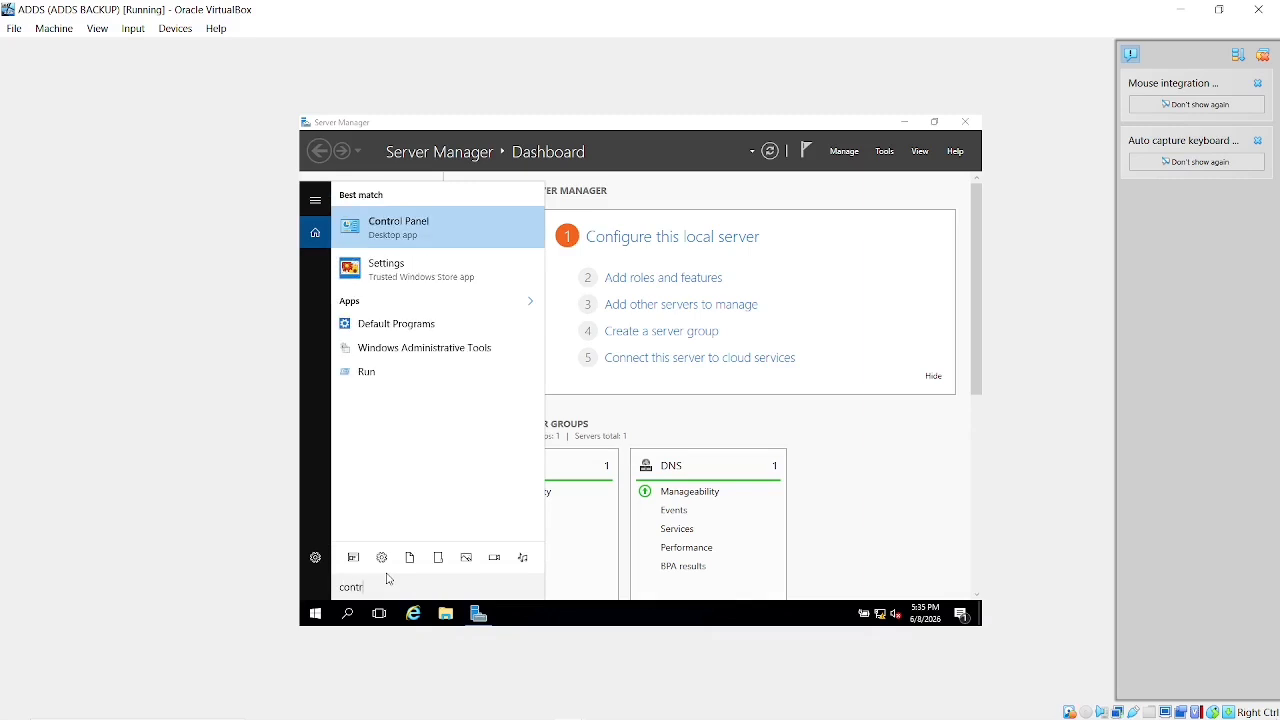
{"action": "key", "text": "Return"}
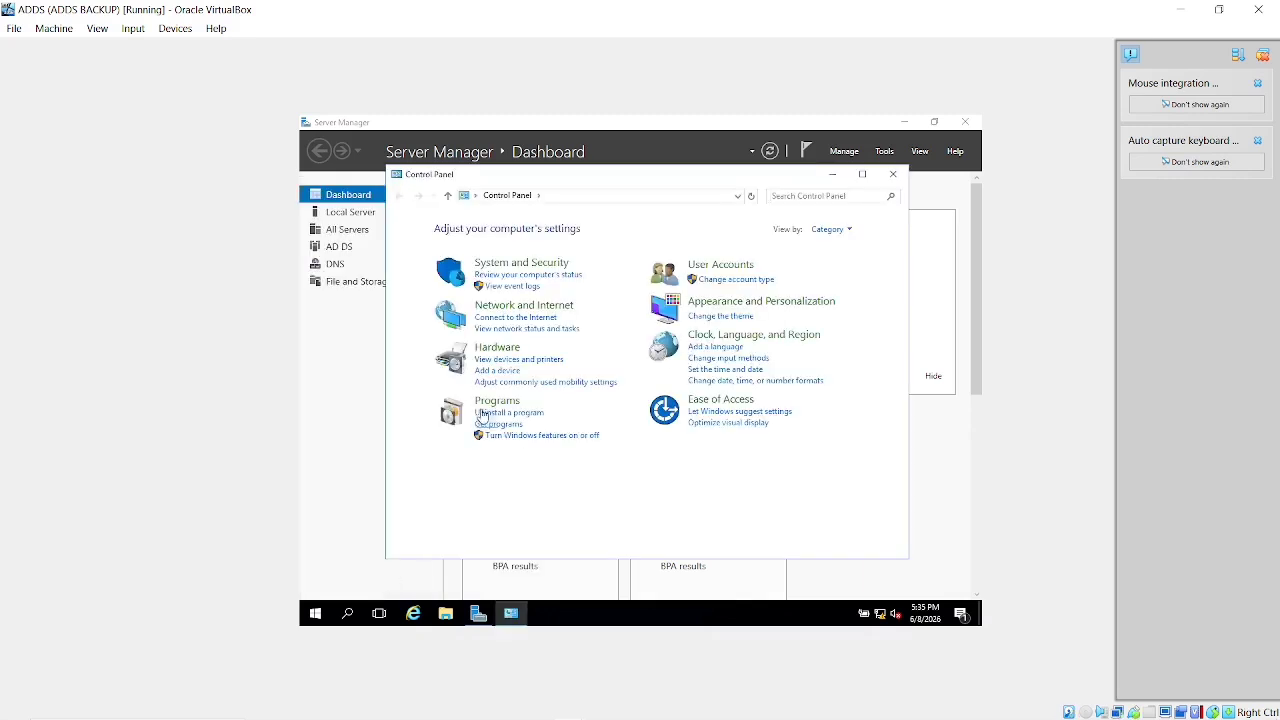
Review the server's network adapters in Network Connections through the Network and Sharing Center, and close the network windows.
{"action": "left_click", "coordinate": [505, 306]}
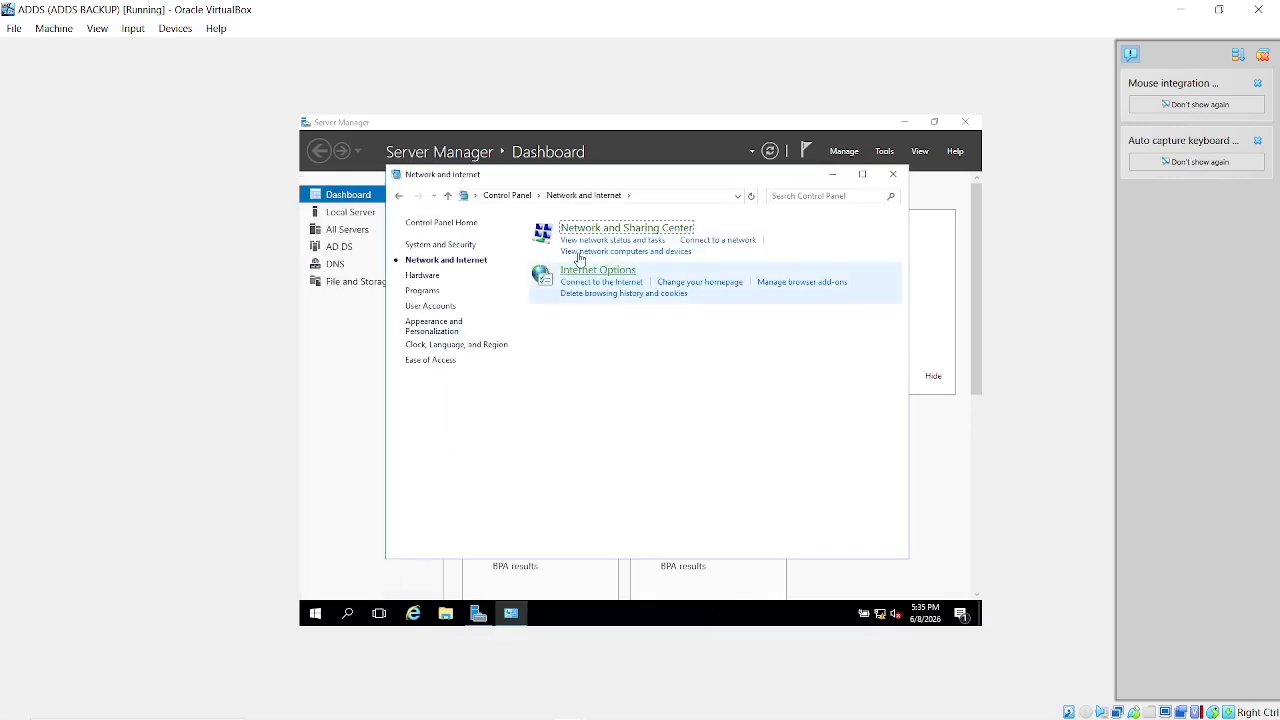
{"action": "left_click", "coordinate": [595, 229]}
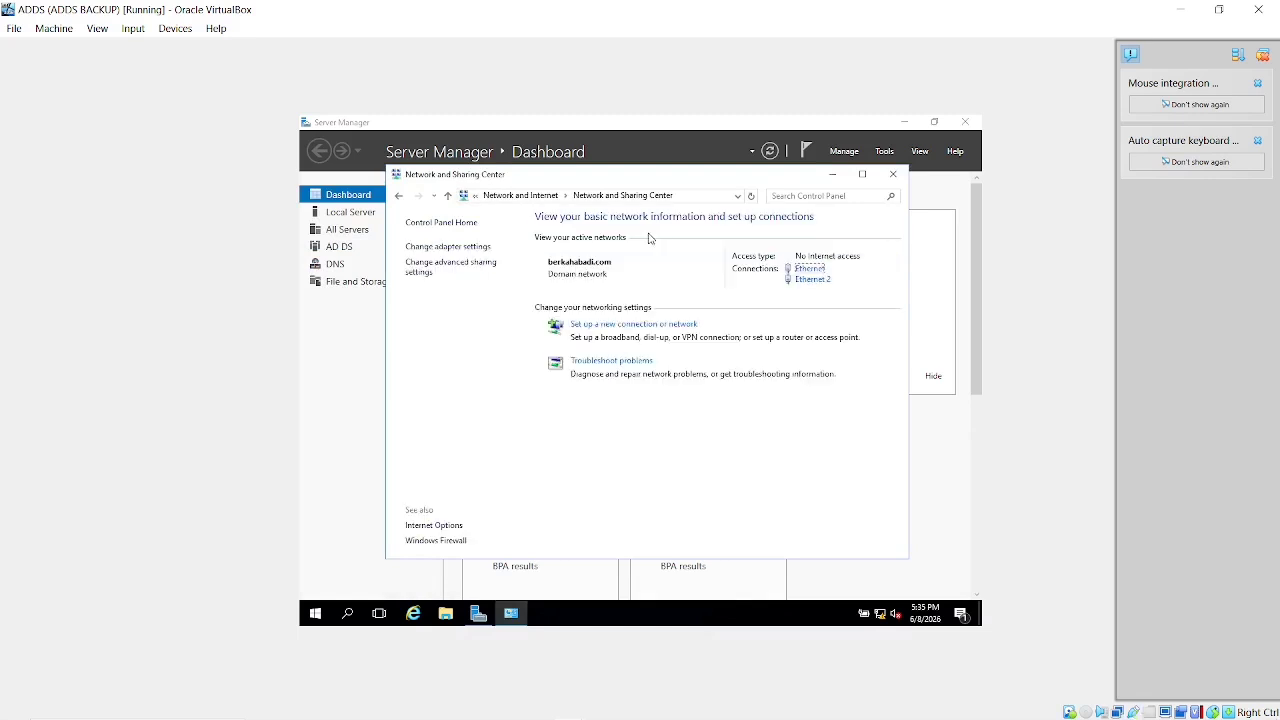
{"action": "left_click", "coordinate": [457, 247]}
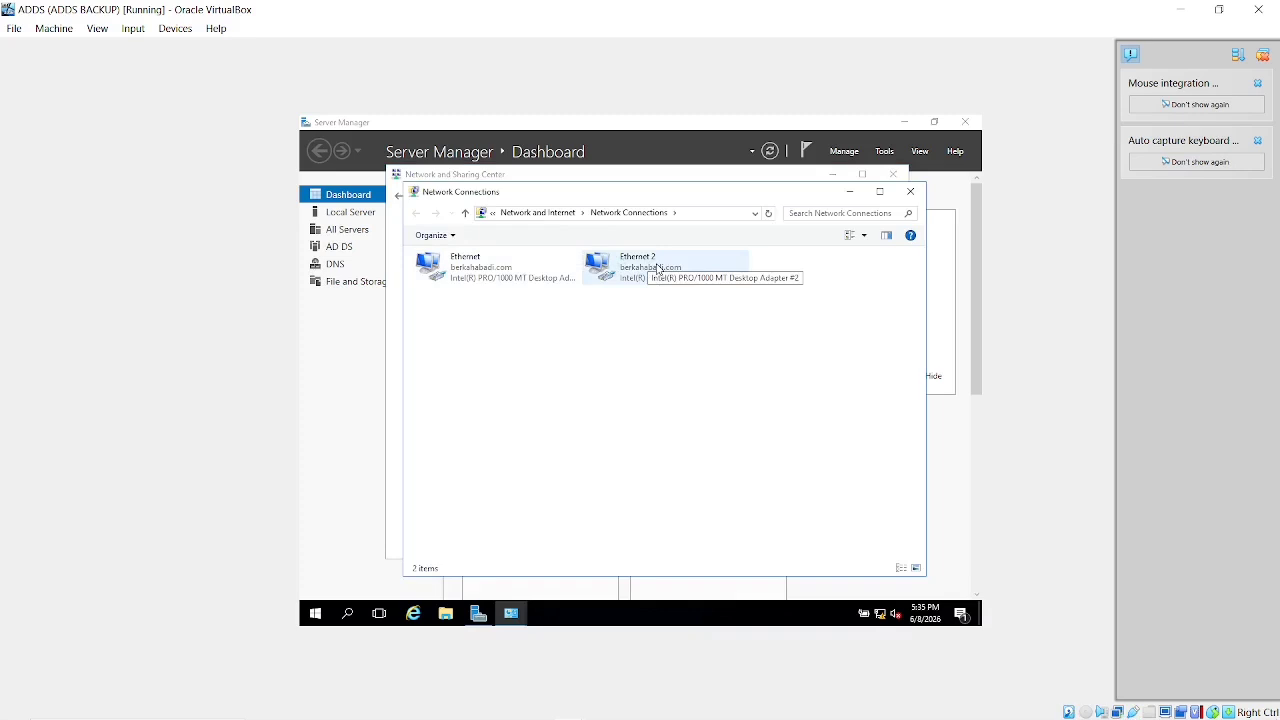
{"action": "left_click", "coordinate": [906, 188]}
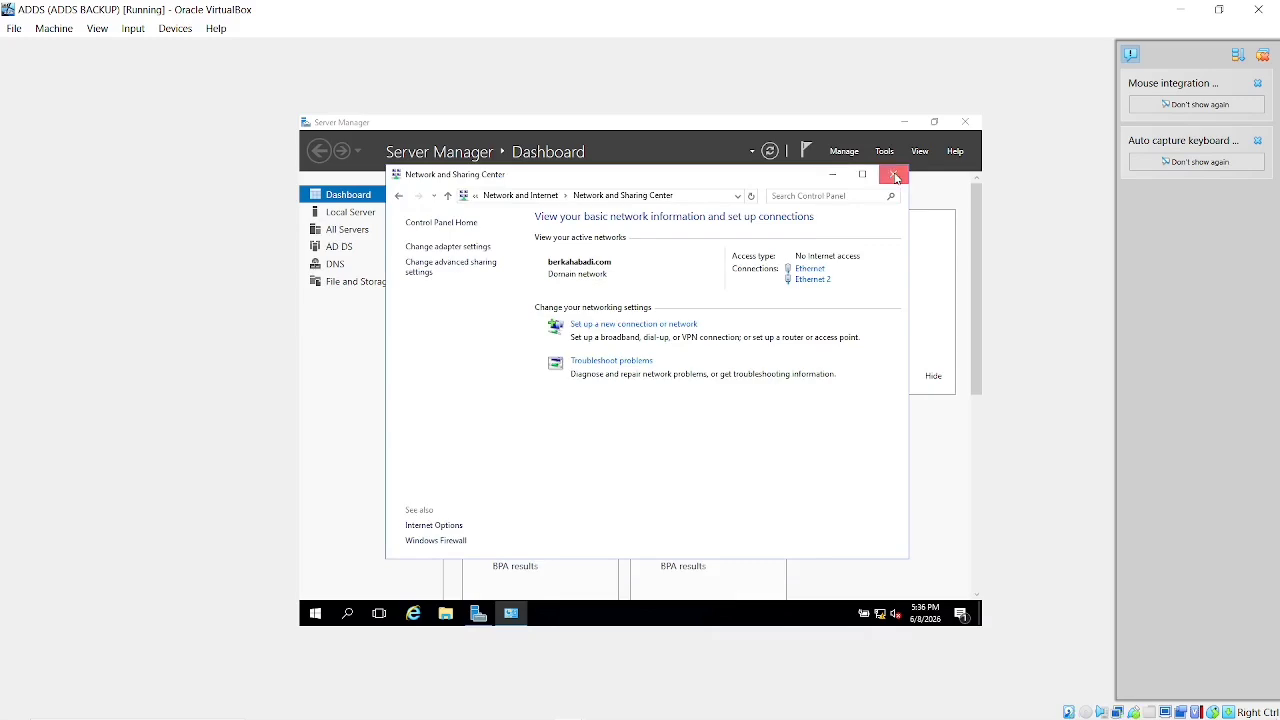
{"action": "left_click", "coordinate": [894, 176]}
Switch from the ADDS server to the Window Client machine, search for "contr" and open Control Panel.
{"action": "left_click", "coordinate": [1181, 7]}
{"action": "key", "text": "alt+Tab"}
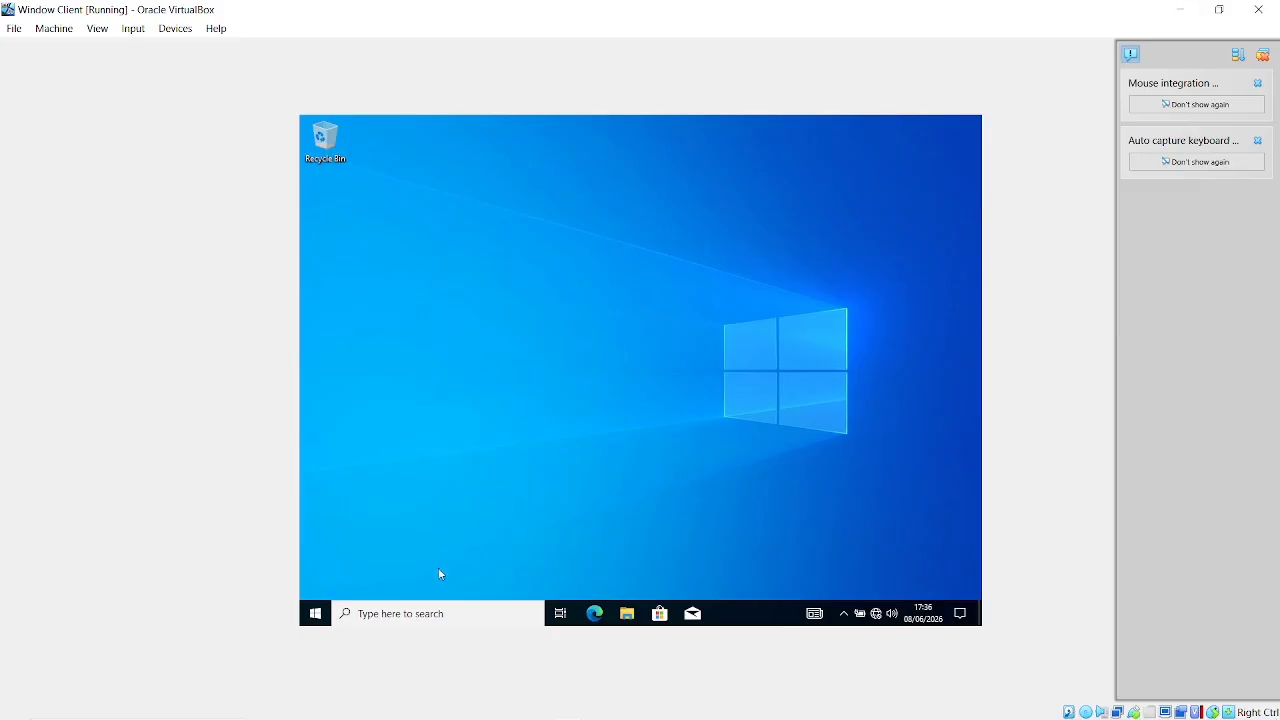
{"action": "left_click", "coordinate": [410, 610]}
{"action": "type", "text": "cont"}
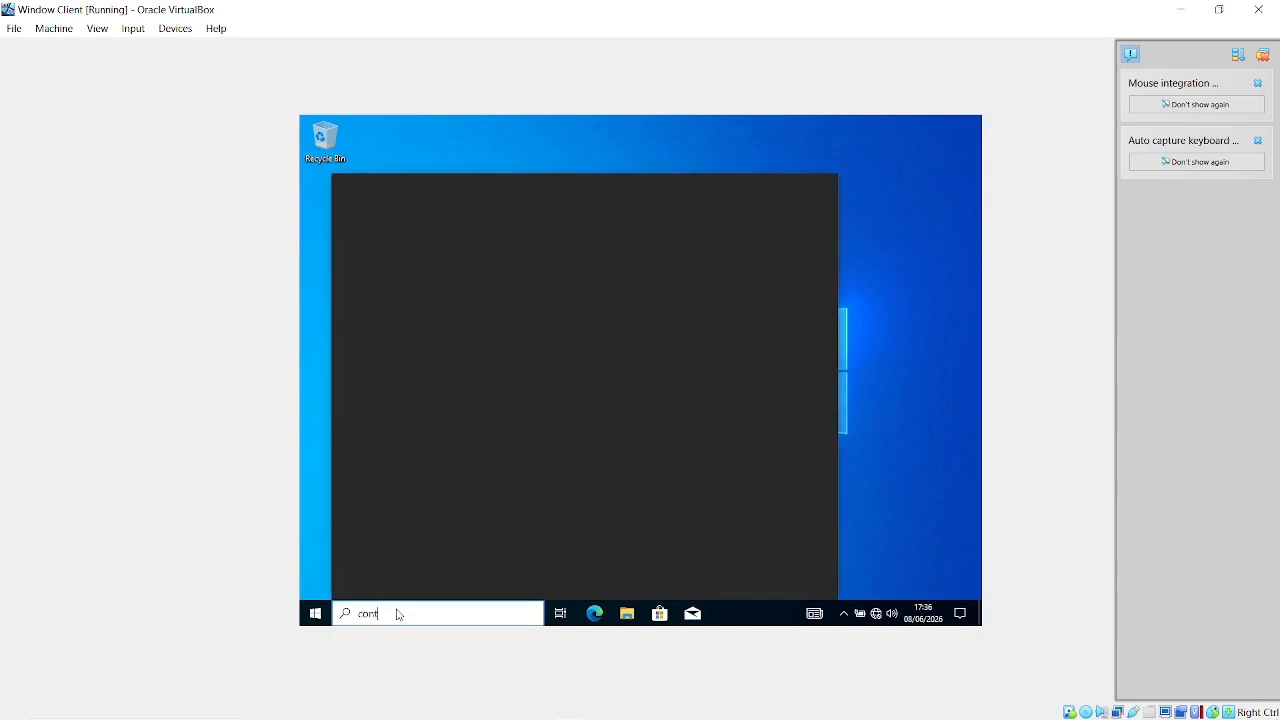
{"action": "type", "text": "r"}
{"action": "key", "text": "Return"}
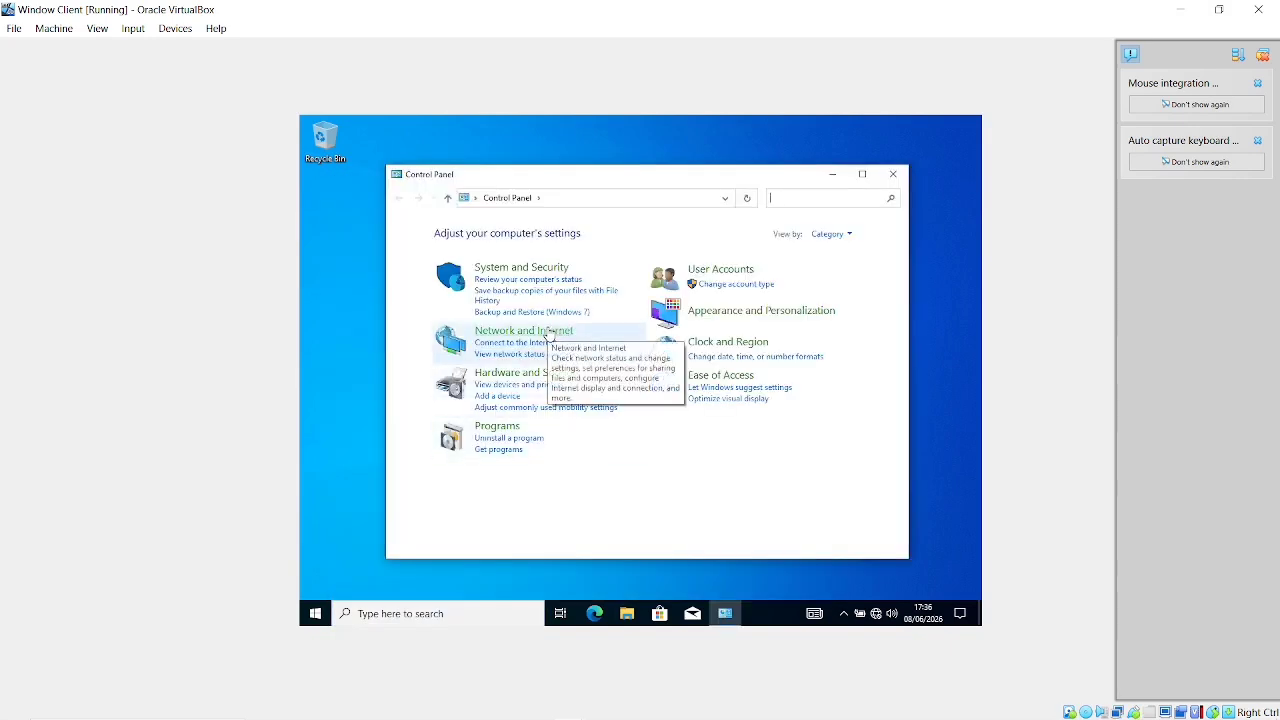
Open the client's Network Connections through the Network and Sharing Center to view its adapters.
{"action": "left_click", "coordinate": [549, 333]}
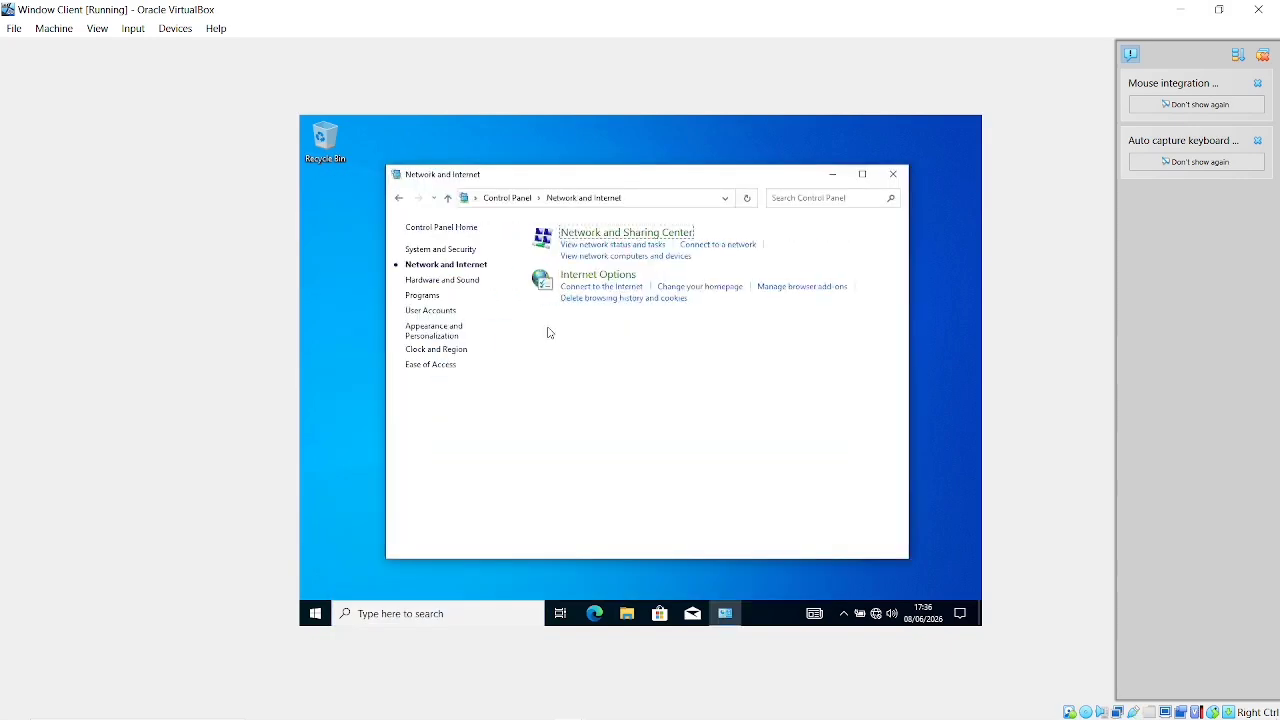
{"action": "left_click", "coordinate": [598, 233]}
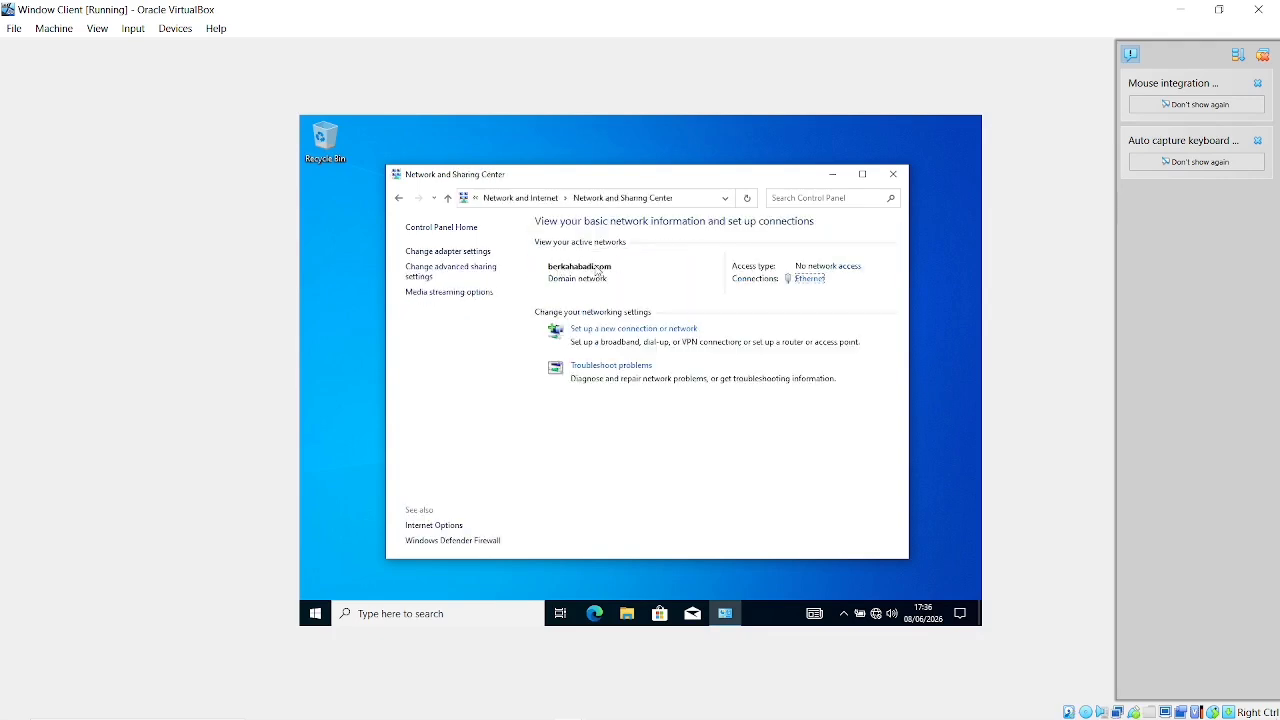
{"action": "left_click", "coordinate": [463, 251]}
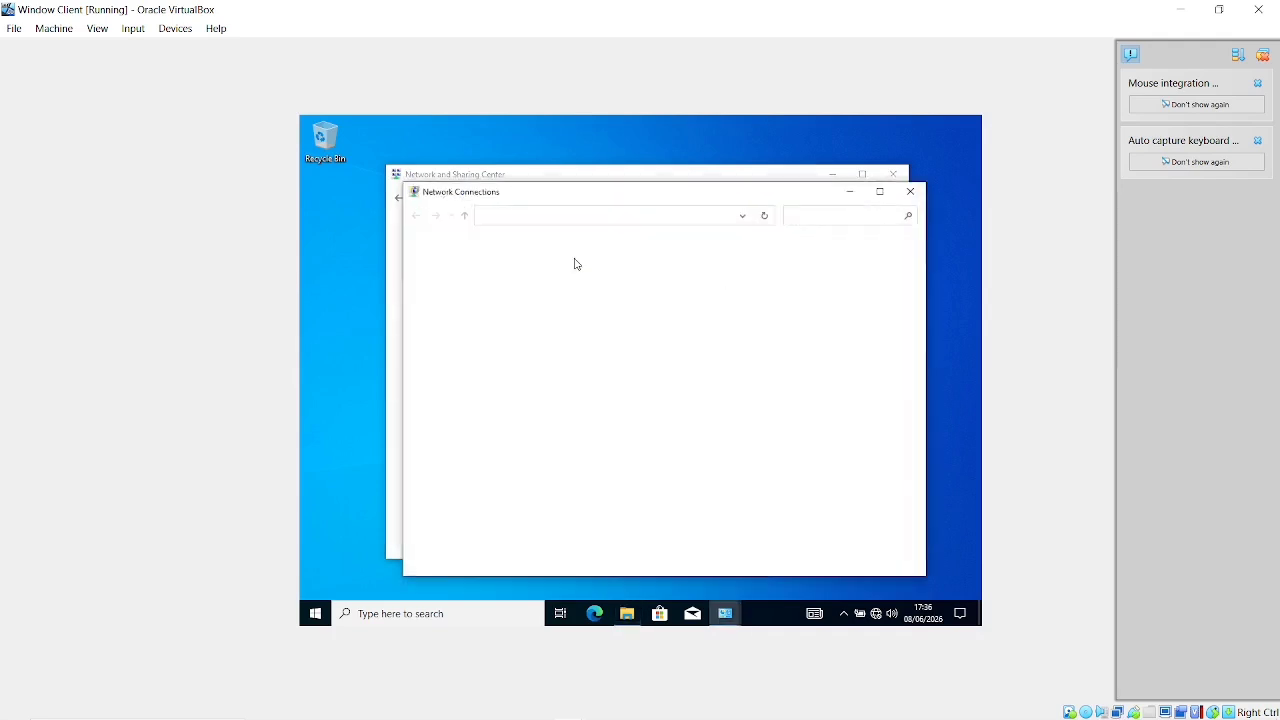
Try to open the client's Ethernet adapter properties, decline the administrator credentials request, and close the network windows.
{"action": "right_click", "coordinate": [528, 279]}
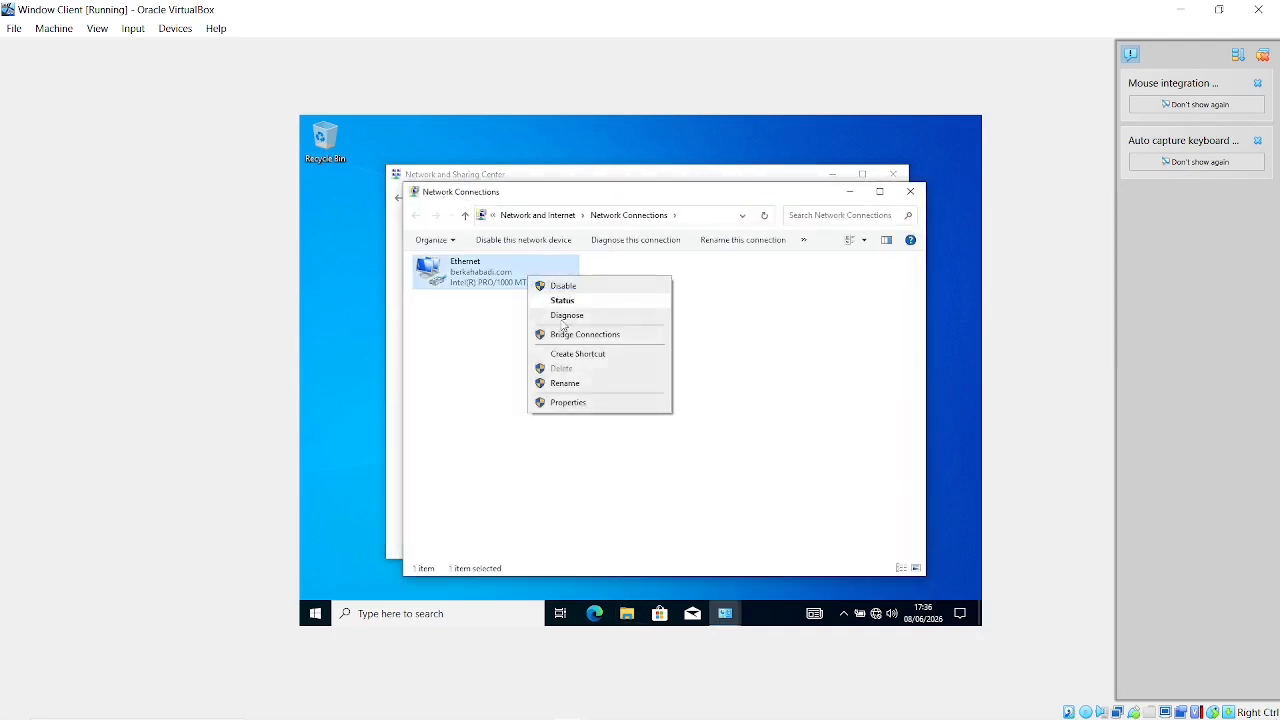
{"action": "left_click", "coordinate": [580, 403]}
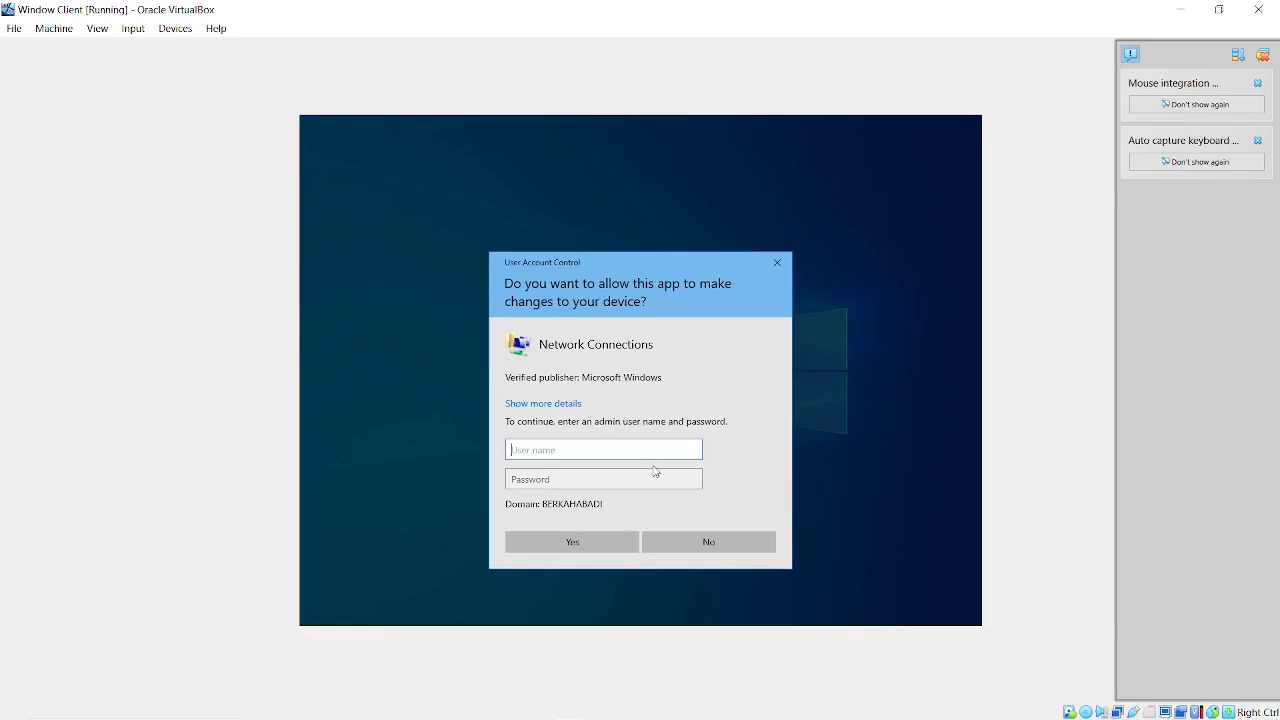
{"action": "left_click", "coordinate": [729, 541]}
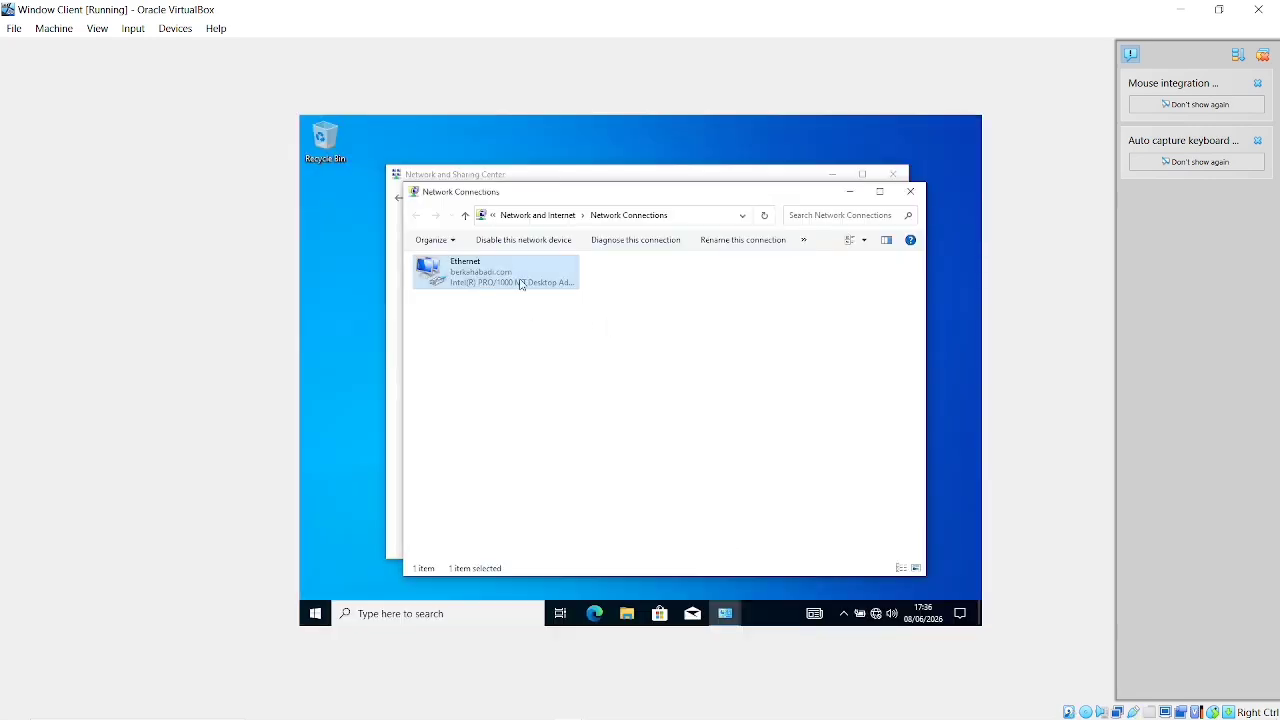
{"action": "left_click", "coordinate": [911, 192]}
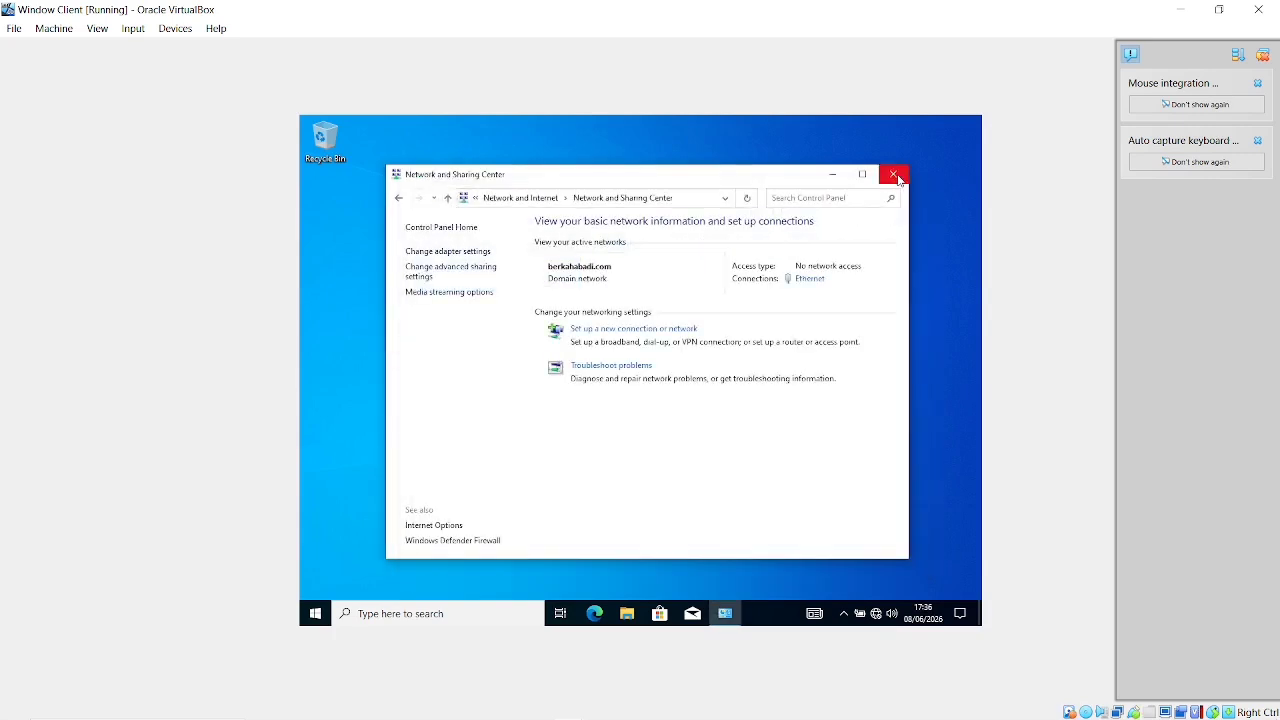
{"action": "left_click", "coordinate": [895, 176]}
Open Command Prompt on the client and ping 192.168.10.10, interrupting the ping before it completes.
{"action": "left_click", "coordinate": [423, 611]}
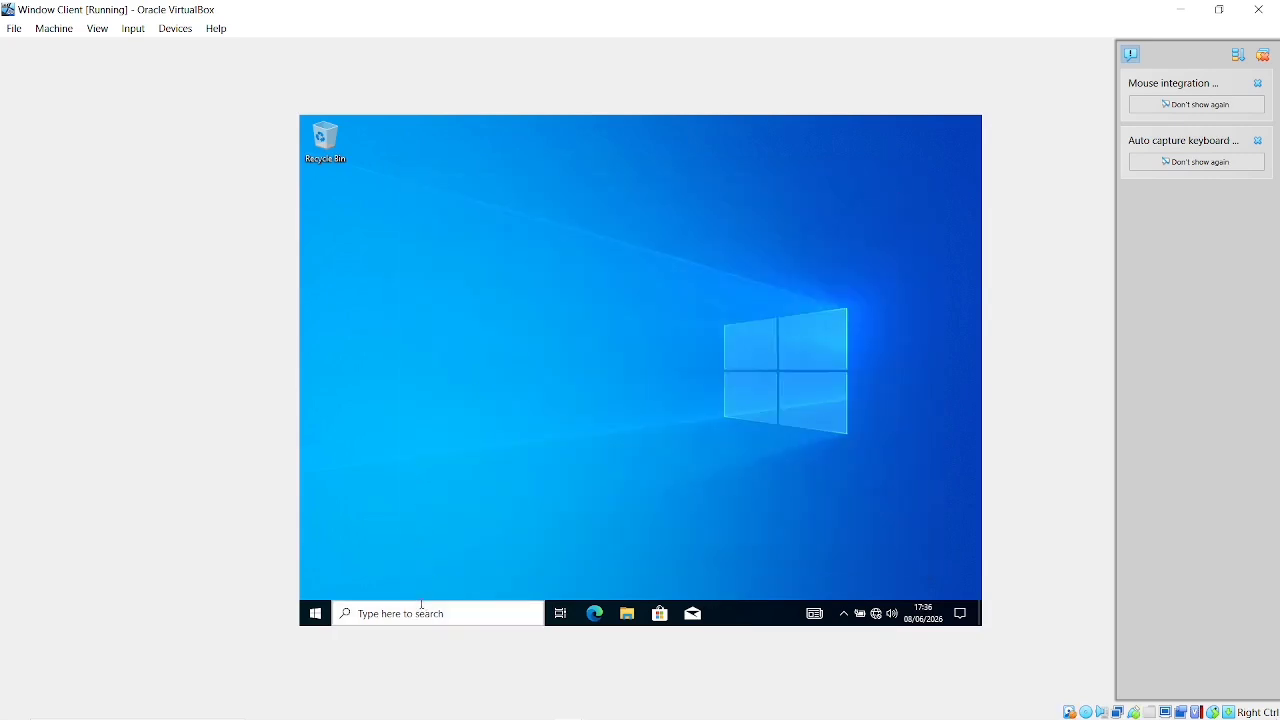
{"action": "type", "text": "cm"}
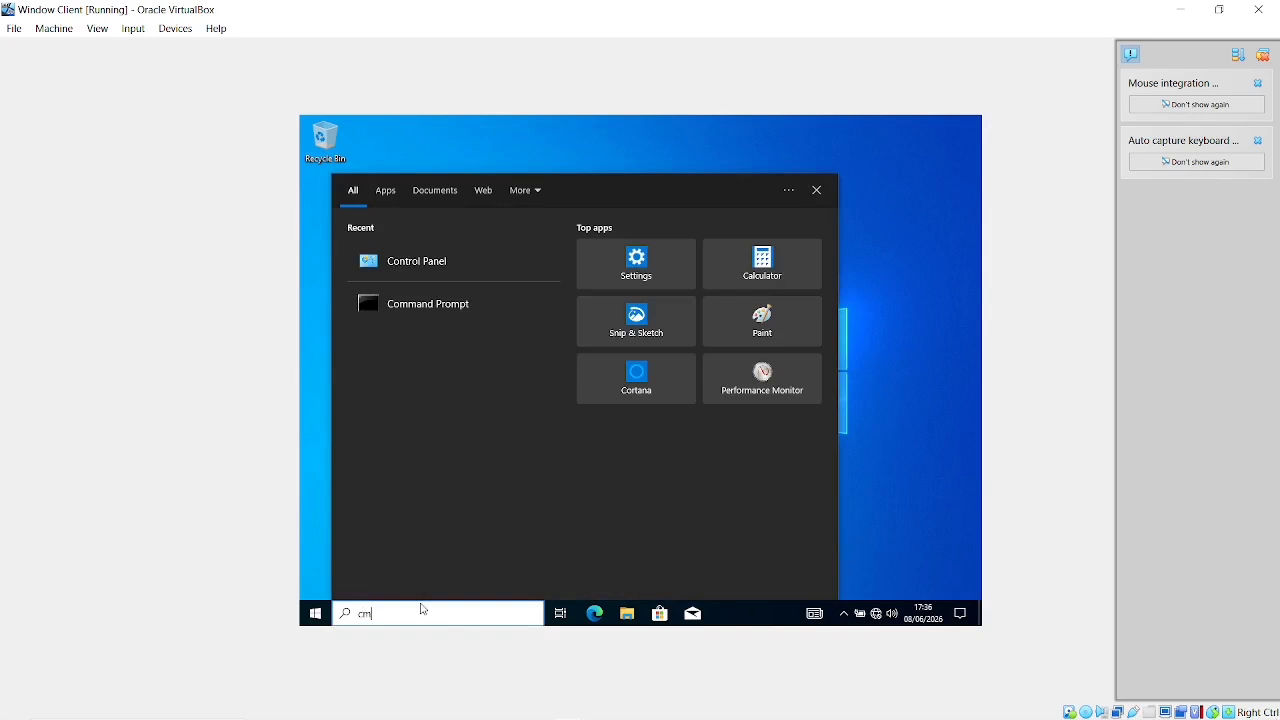
{"action": "type", "text": "fd"}
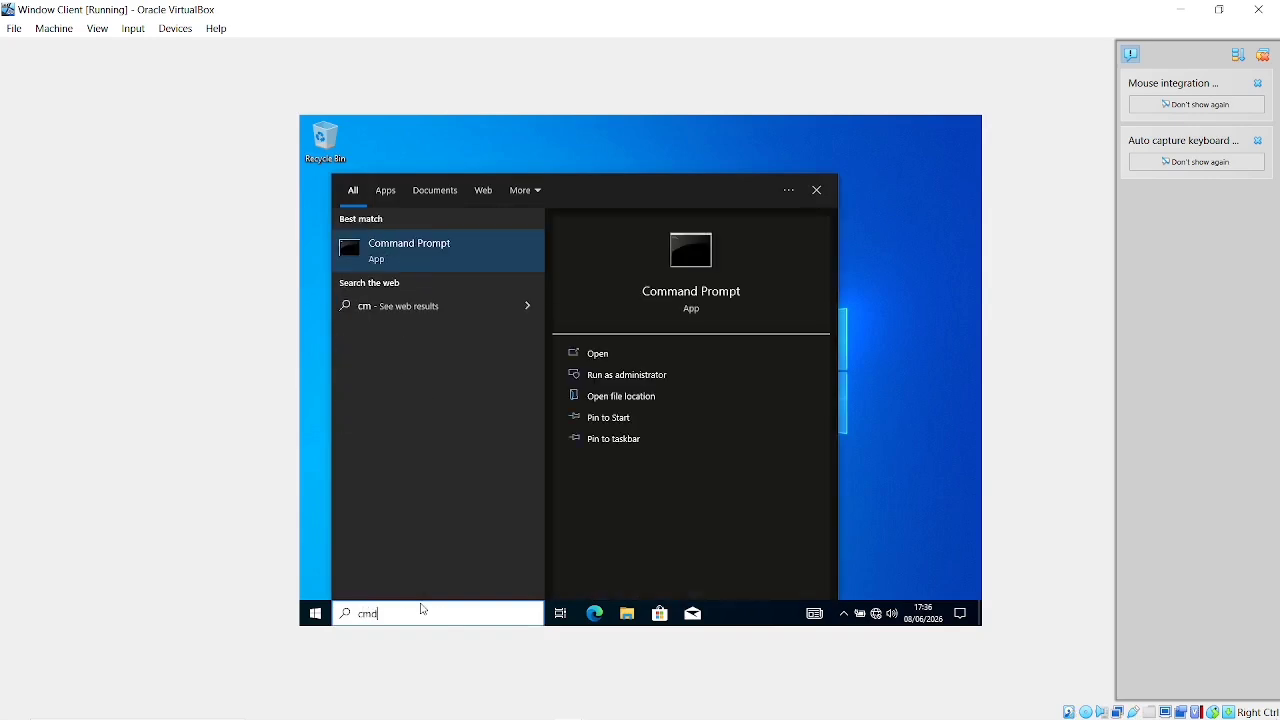
{"action": "key", "text": "Return"}
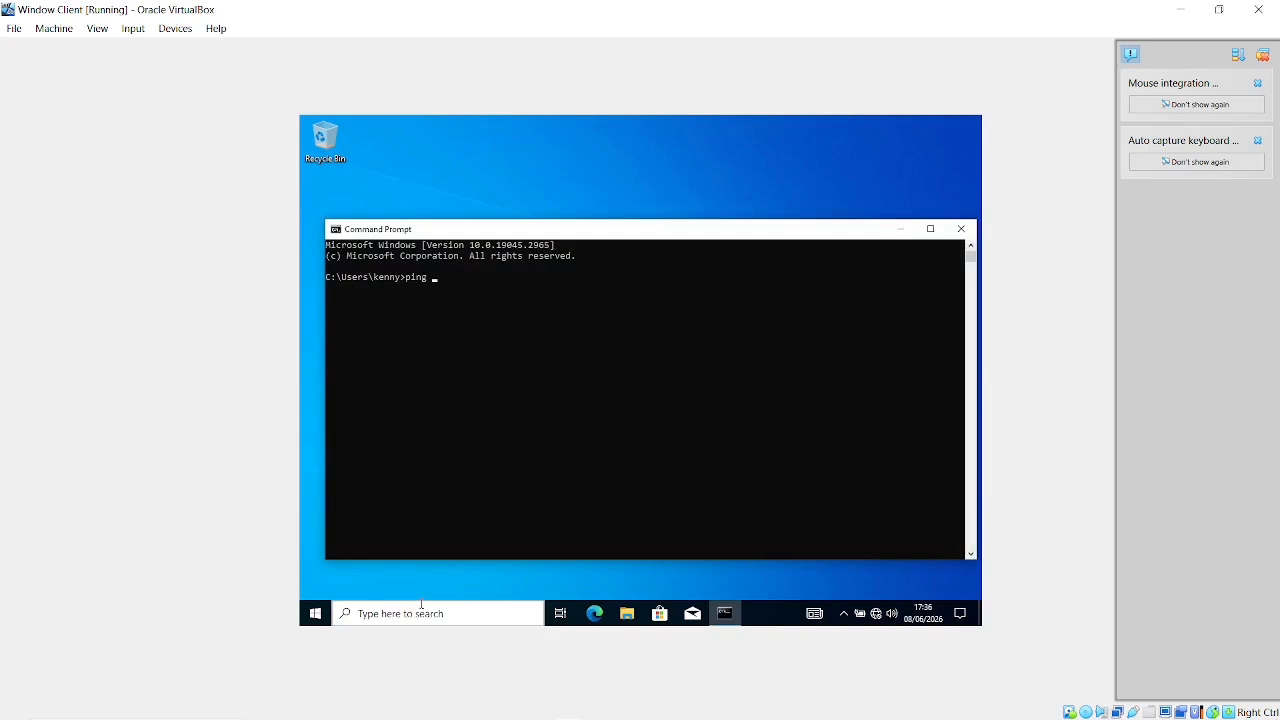
{"action": "type", "text": "ping 192.168.10.10"}
{"action": "key", "text": "Return"}
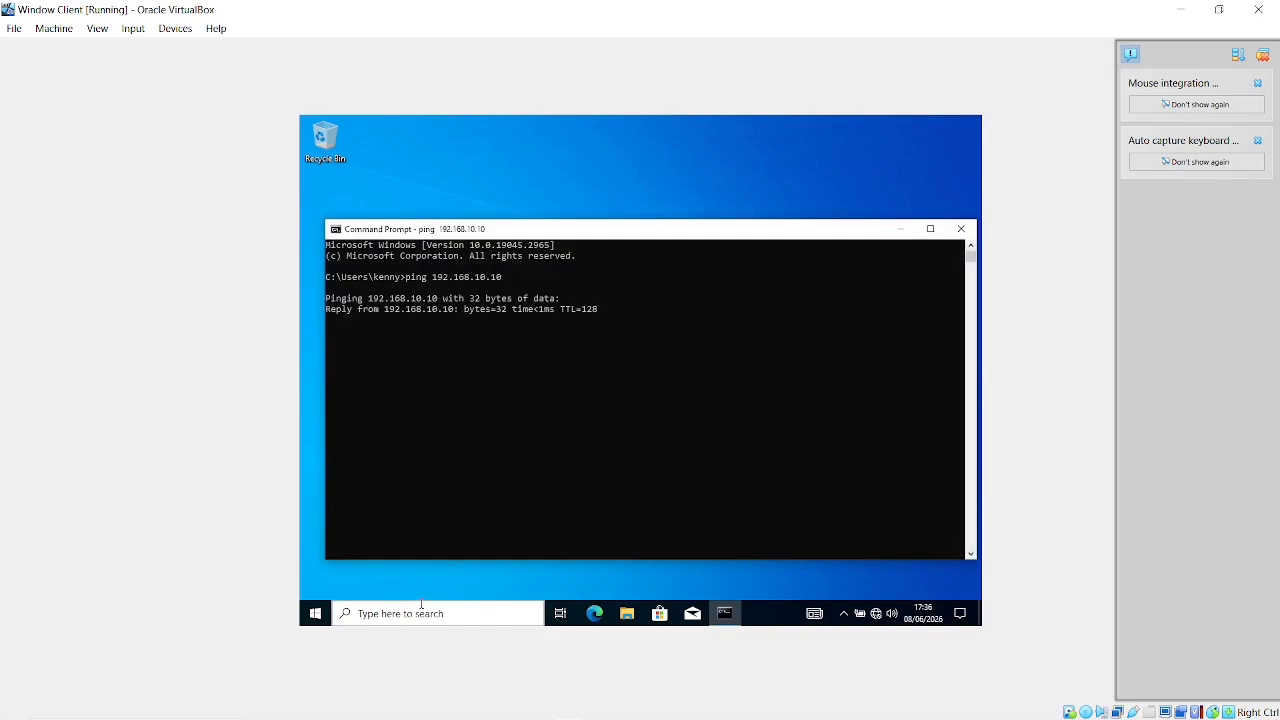
{"action": "key", "text": "ctrl+c"}
Run nslookup for 192.168.10.10 in the client's Command Prompt by editing the previous ping command.
{"action": "key", "text": "Up"}
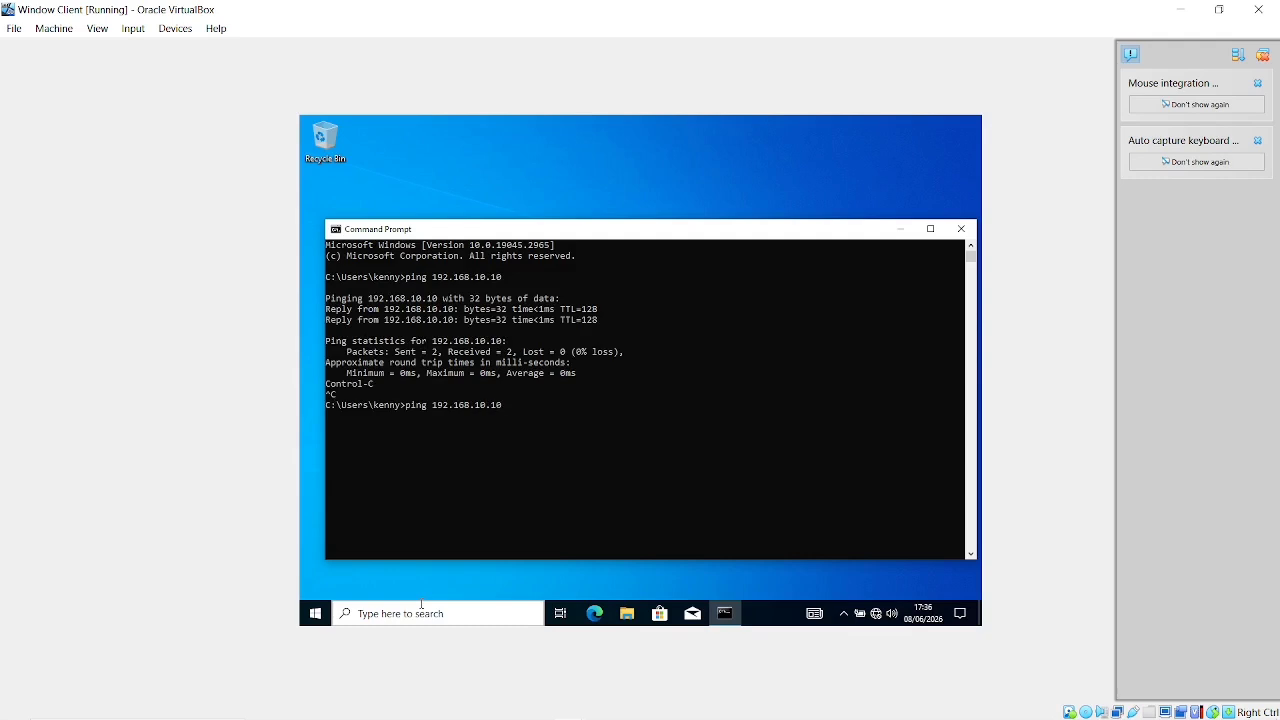
{"action": "key", "text": "BackSpace"}
{"action": "key", "text": "BackSpace"}
{"action": "key", "text": "BackSpace"}
{"action": "key", "text": "BackSpace"}
{"action": "key", "text": "BackSpace"}
{"action": "type", "text": "nslookup"}
{"action": "key", "text": "Return"}
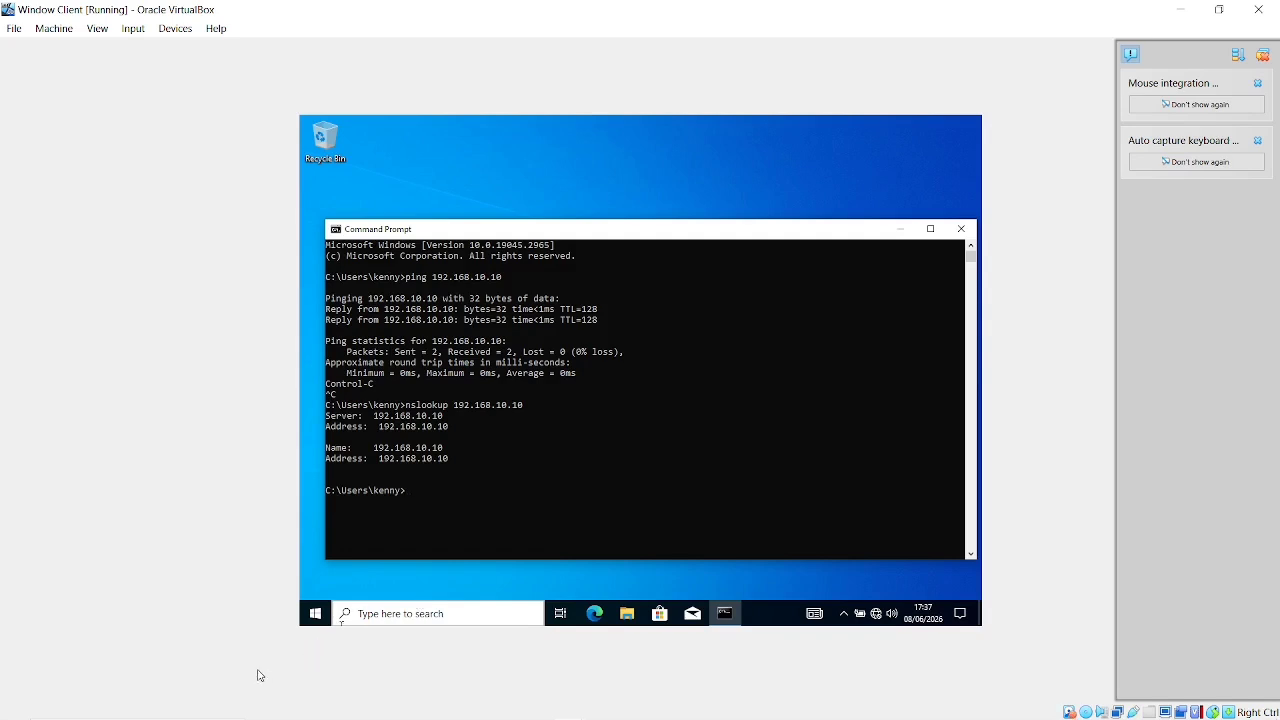
{"action": "left_click", "coordinate": [1177, 8]}
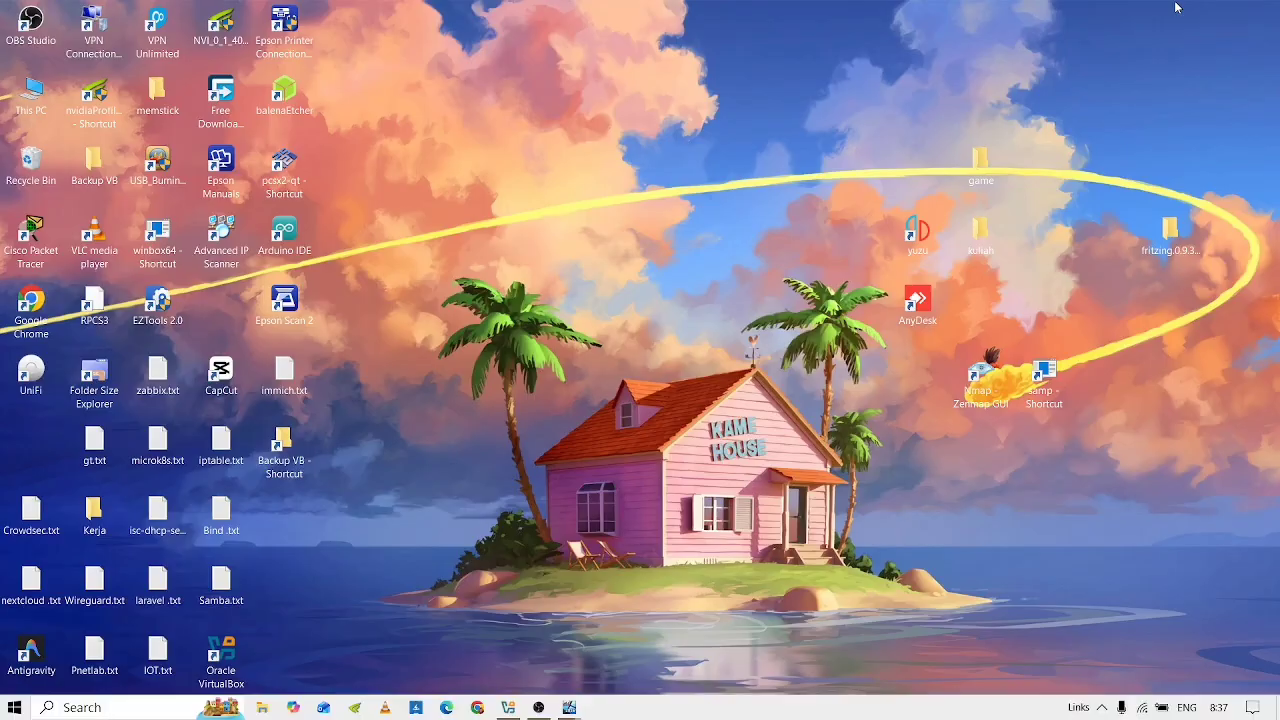
{"action": "key", "text": "alt+Tab"}
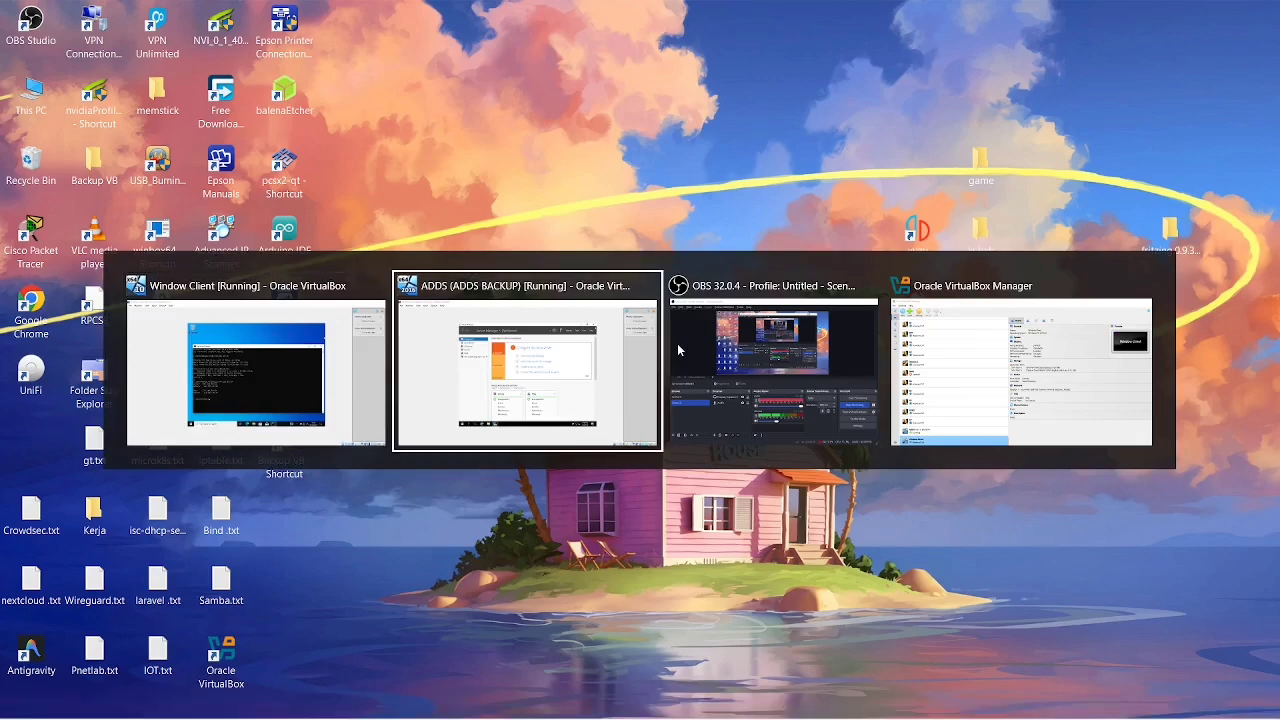
{"action": "left_click", "coordinate": [677, 343]}
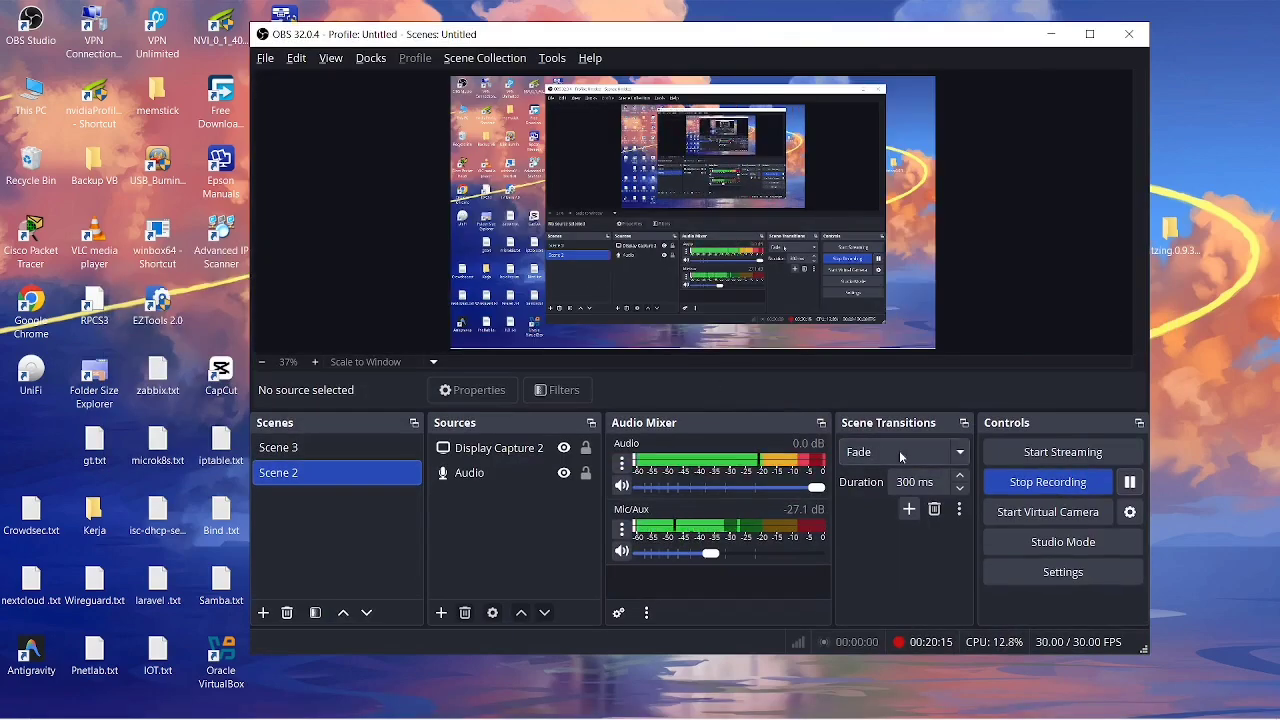